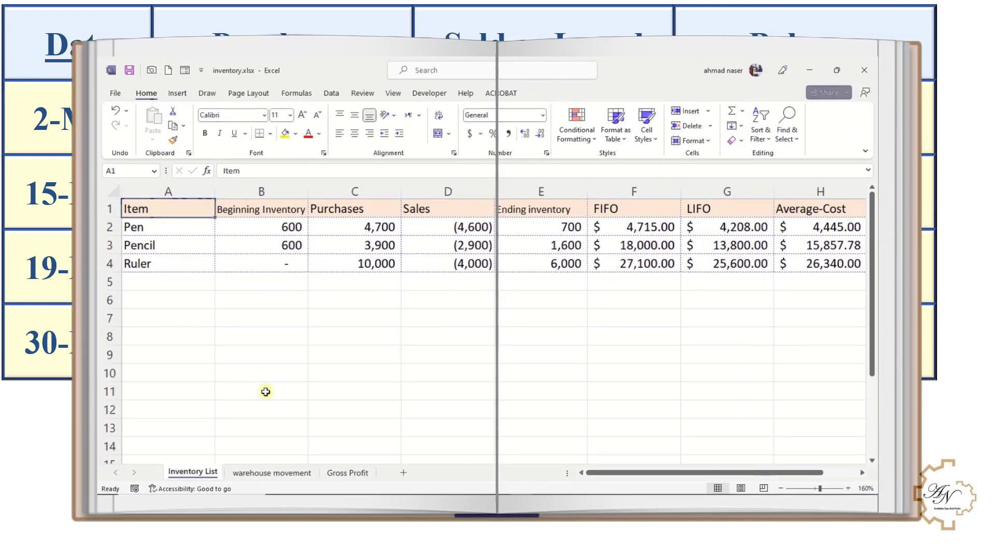
Look over the warehouse movement sheet, then display the Gross Profit sheet.
left_click(271, 473)
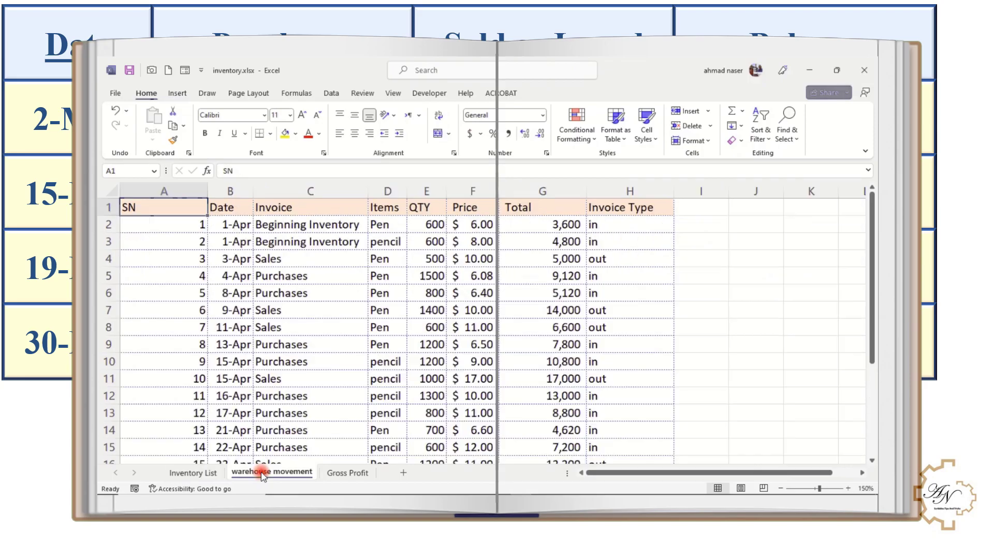
scroll(328, 352, "down", 4)
scroll(329, 355, "up", 4)
left_click(347, 473)
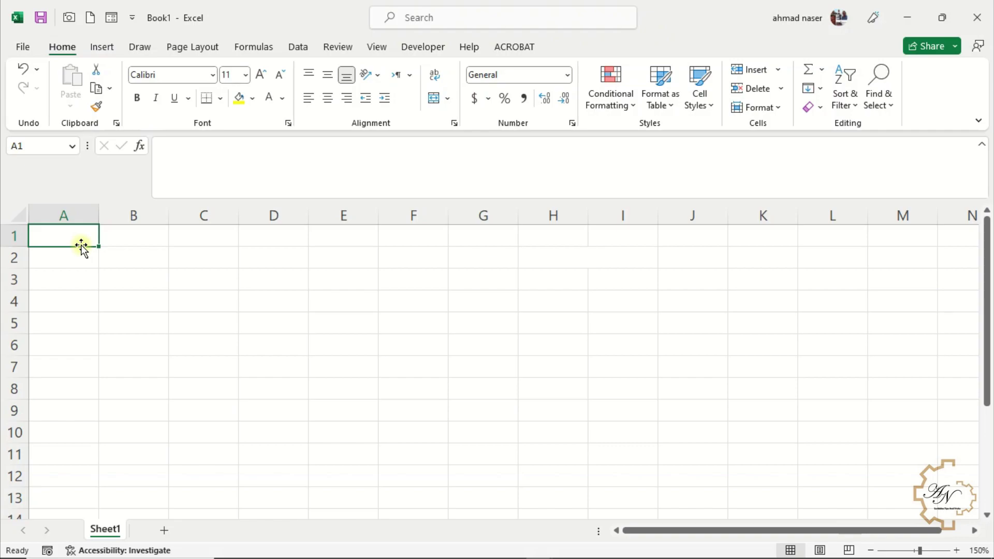
Rename Sheet1 to 'Inventory List'.
double_click(105, 528)
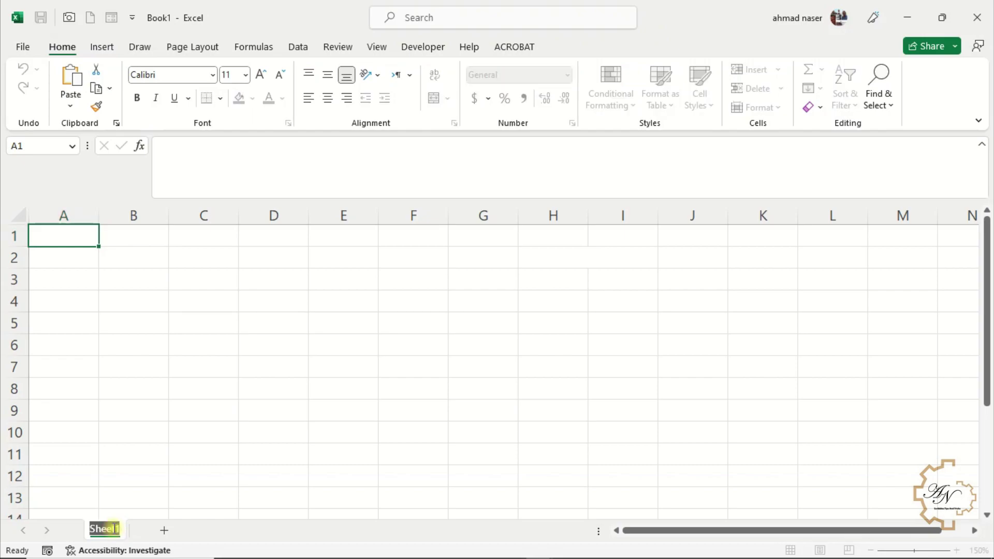
type("Inventory List")
key("Return")
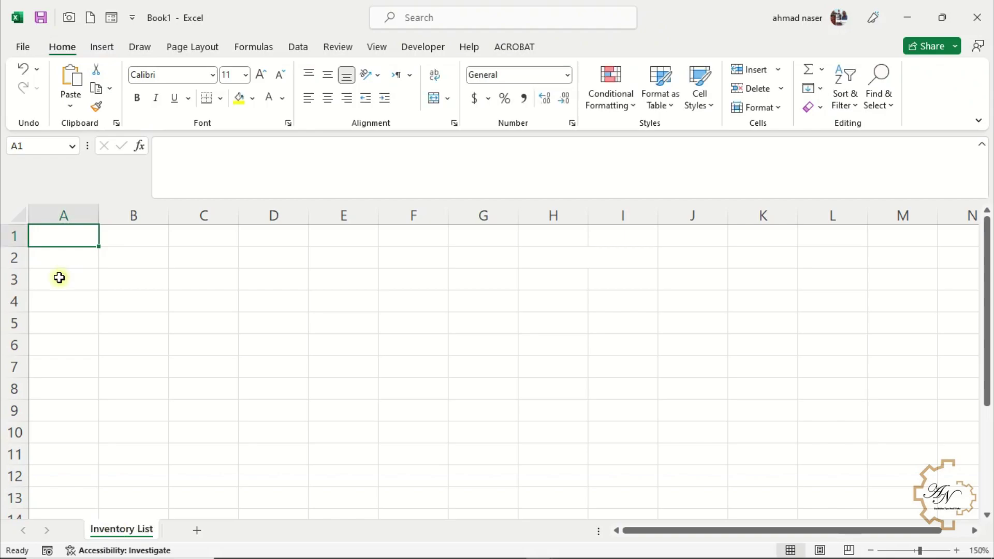
Enter headers Item, Beginning Inventory, Purchases and Sales in A1:D1.
type("item")
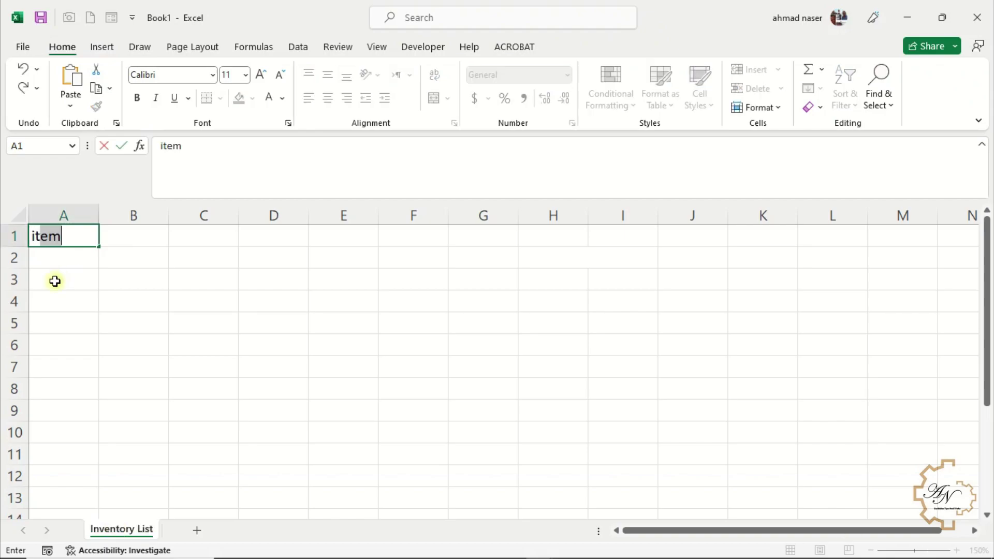
key("Tab")
type("beginning Inventory")
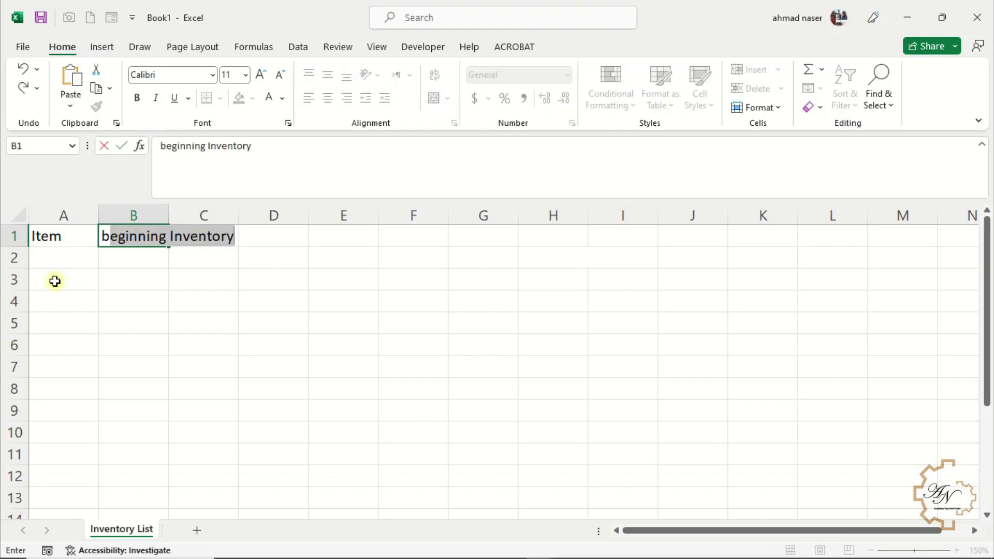
key("Tab")
type("purchases")
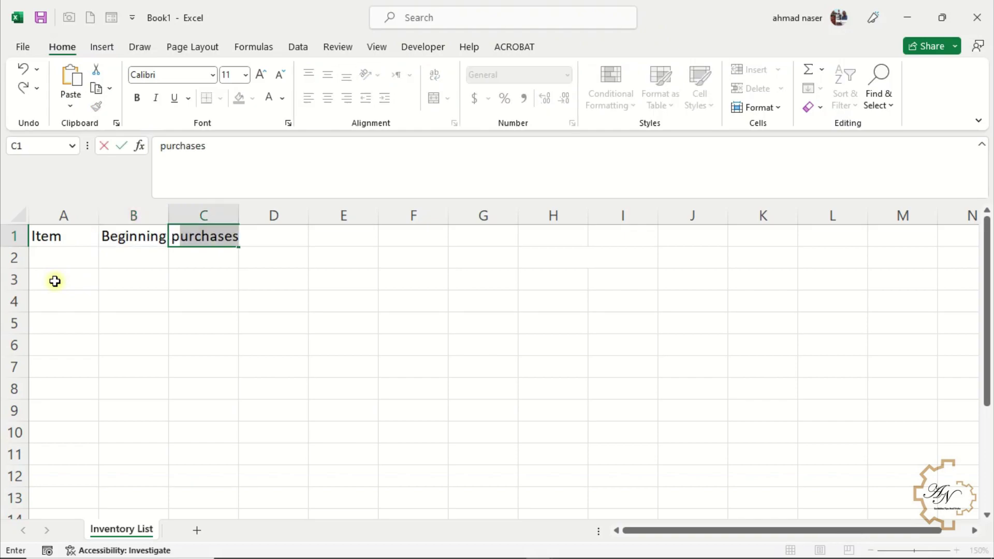
key("Tab")
type("sales")
key("Tab")
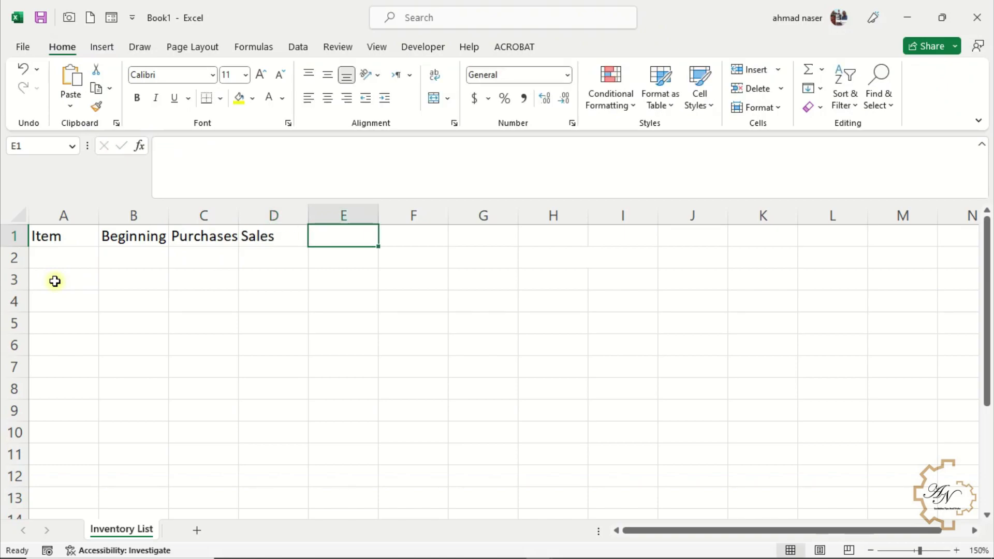
Enter headers Ending inventory, FIFO, LIFO and Average-Cost in E1:H1.
type("ending inventory")
key("Tab")
type("FIFO")
key("Tab")
type("LIFO")
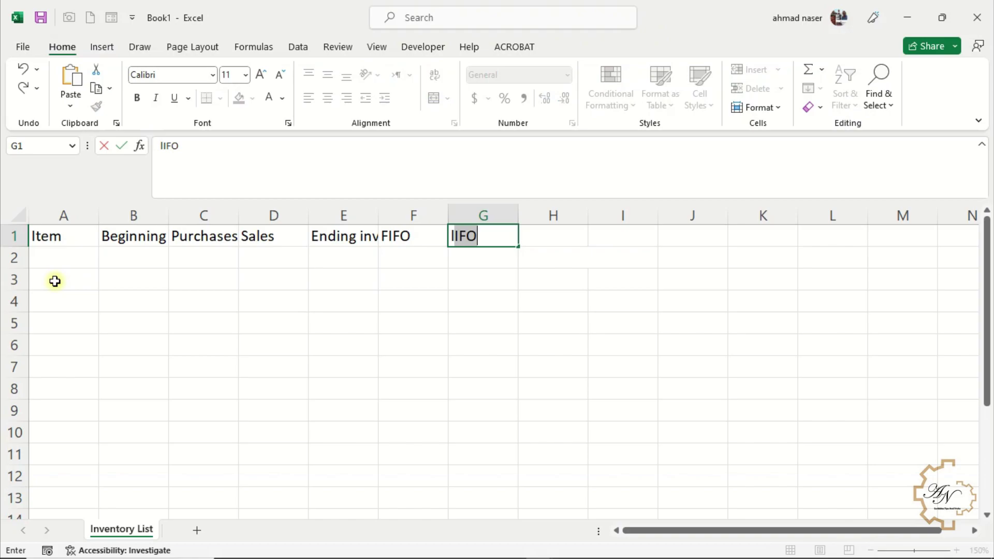
key("Tab")
type("average-Cost")
key("Tab")
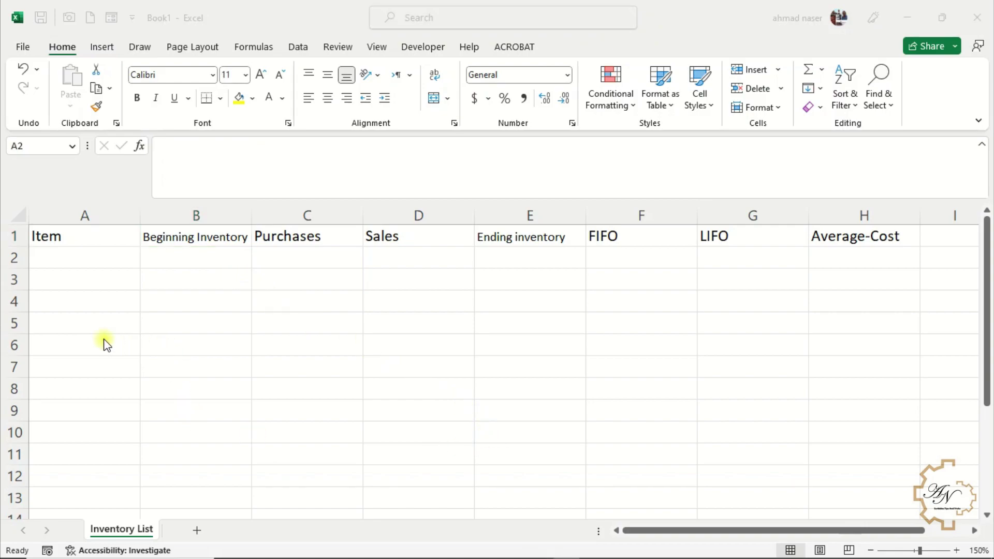
Enter Pen in A2 and Pencil in A3.
left_click(98, 256)
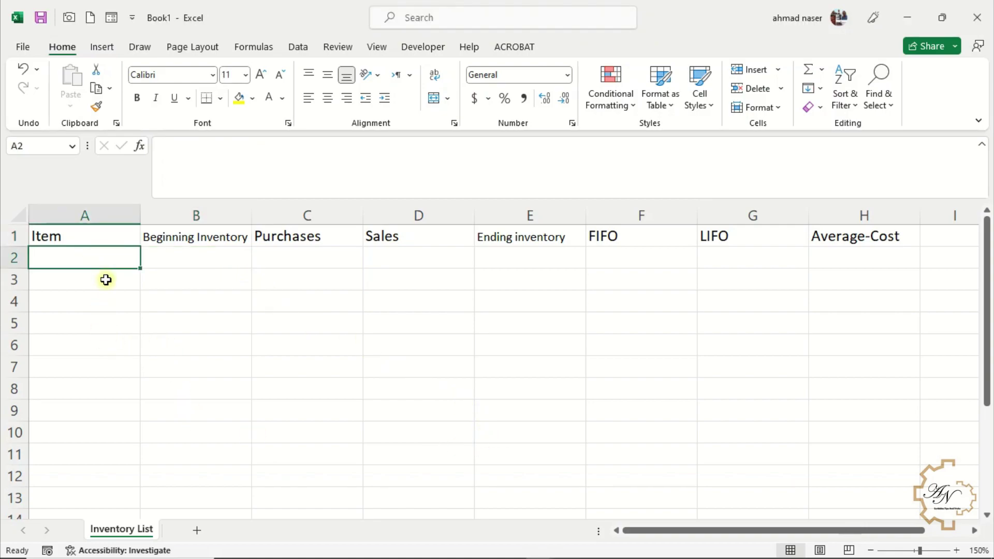
type("Pen")
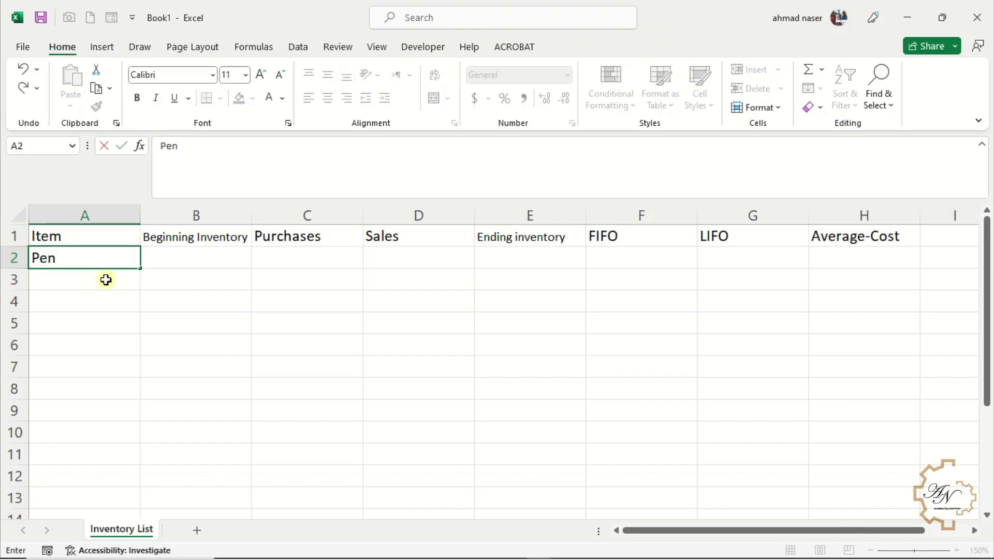
key("Return")
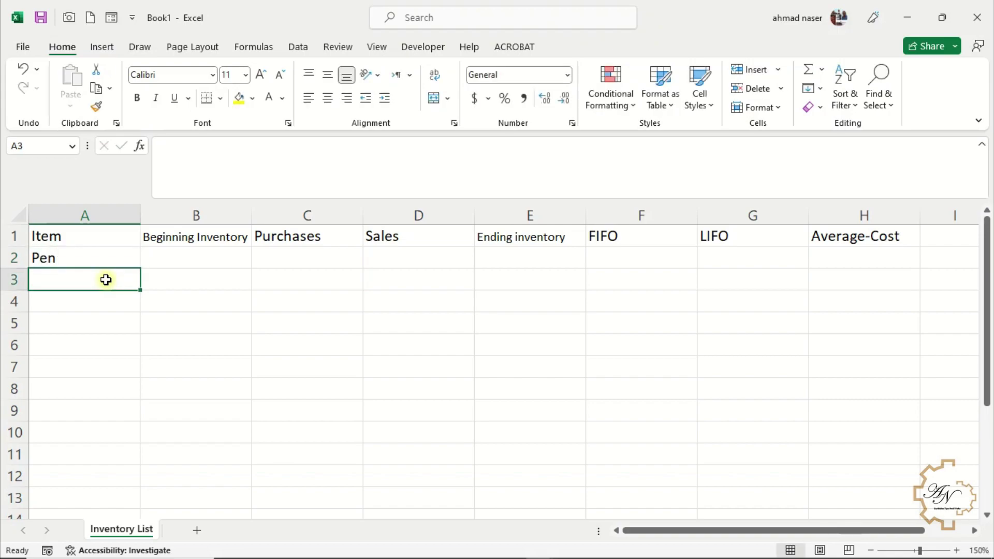
type("Pencil")
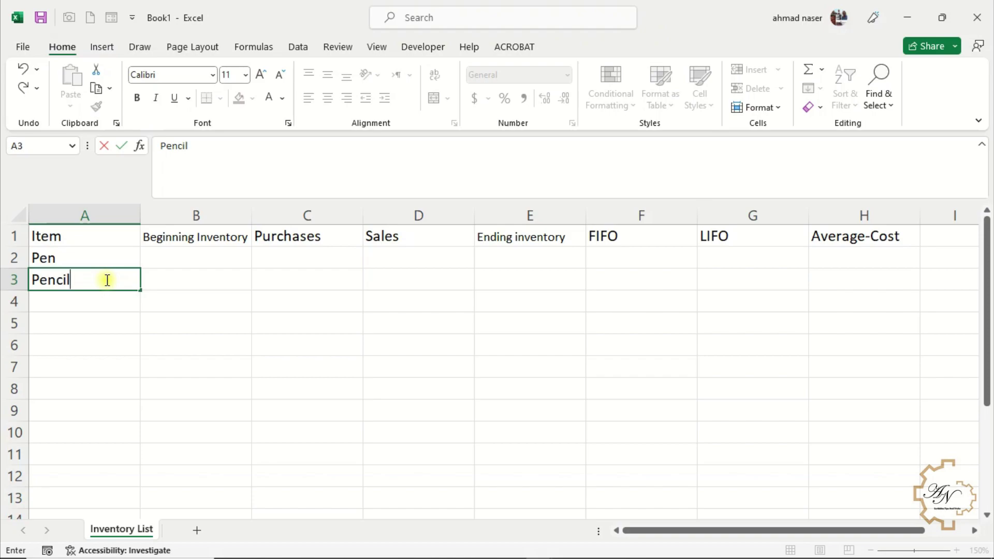
key("Return")
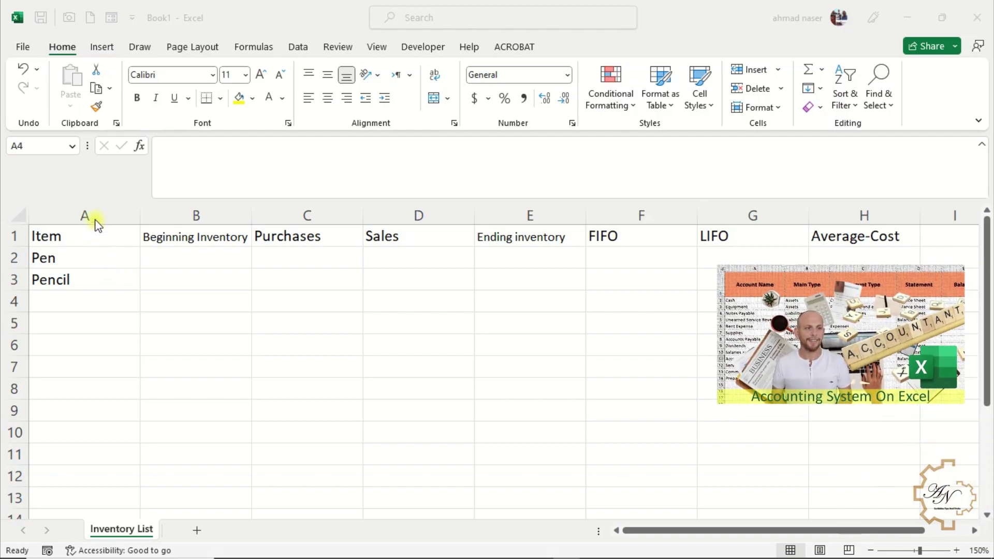
For columns A–H, start a new formula-based conditional formatting rule using =$A1<>0.
left_click_drag(89, 214, 854, 207)
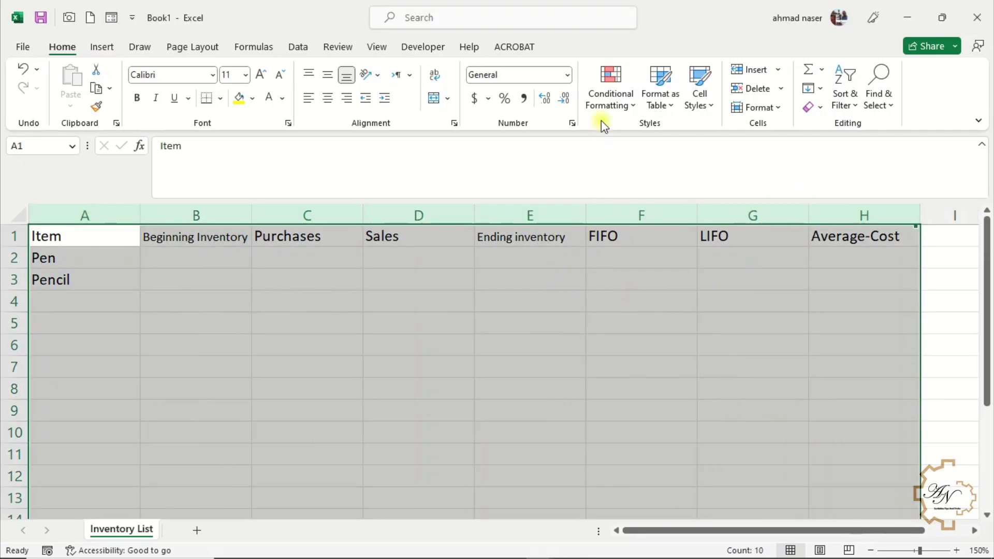
left_click(606, 106)
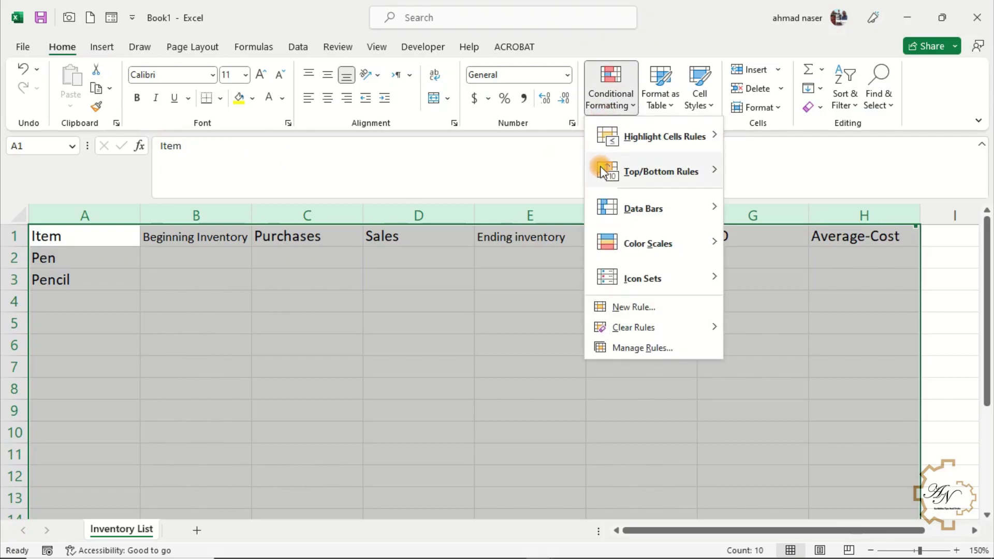
left_click(634, 307)
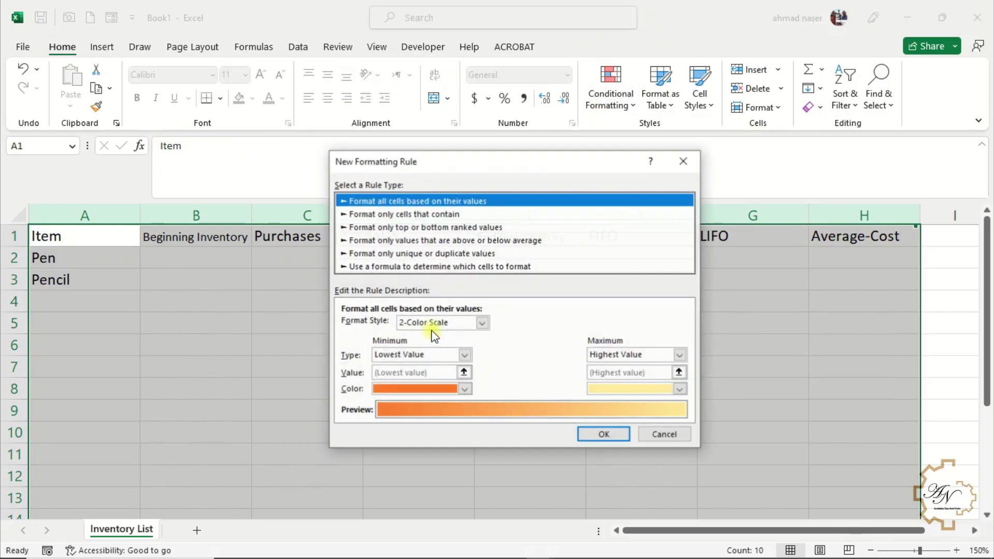
left_click(400, 266)
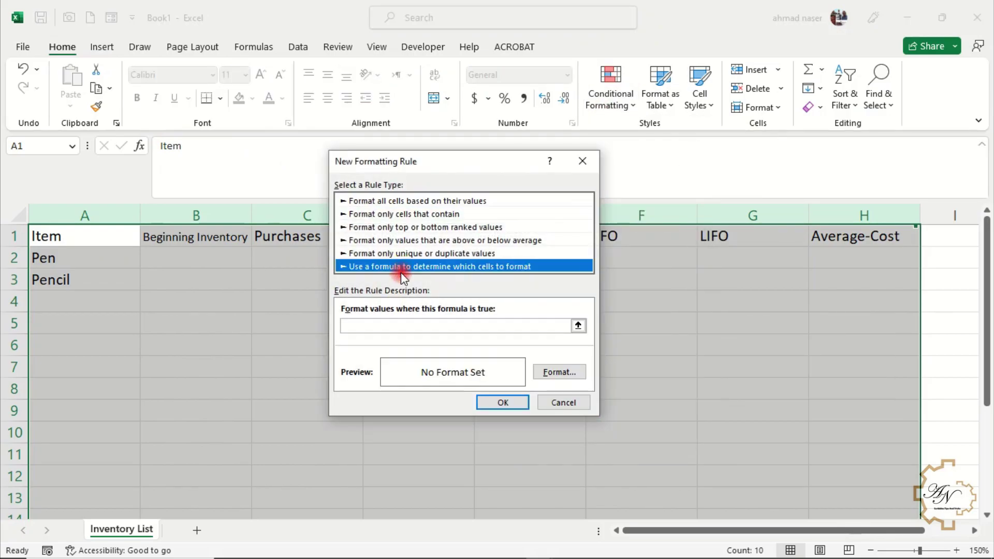
left_click(398, 324)
type("=")
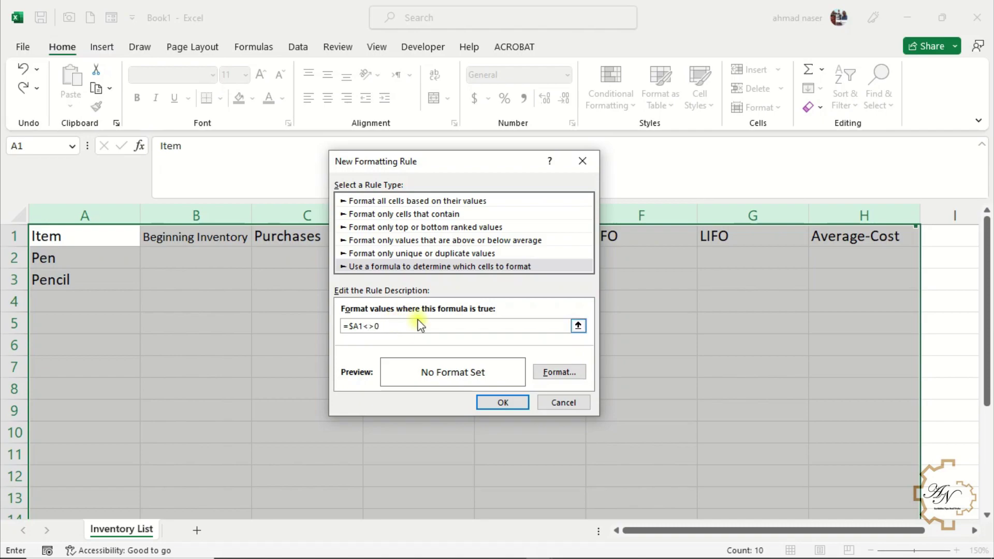
Format the rule with a dotted blue outline border and confirm it.
left_click(554, 372)
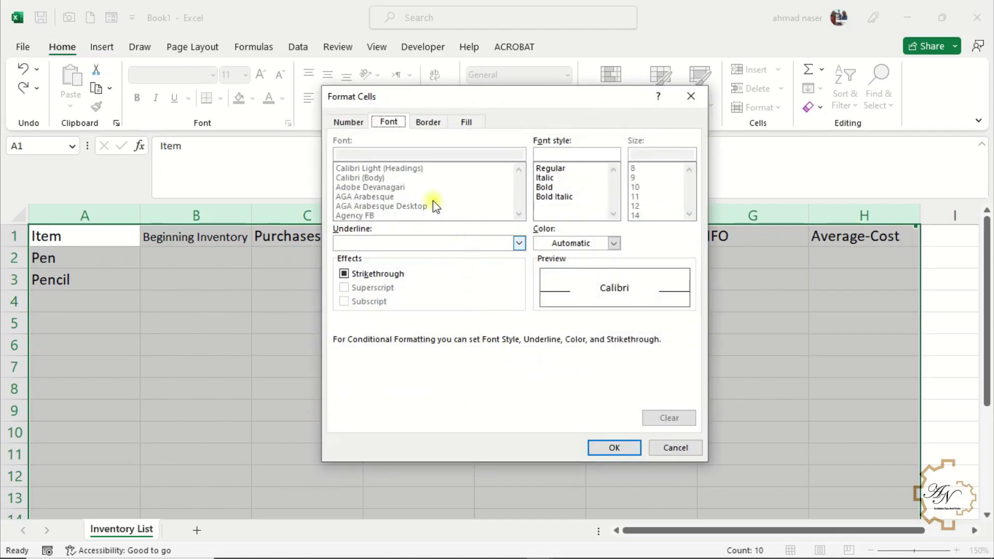
left_click(424, 124)
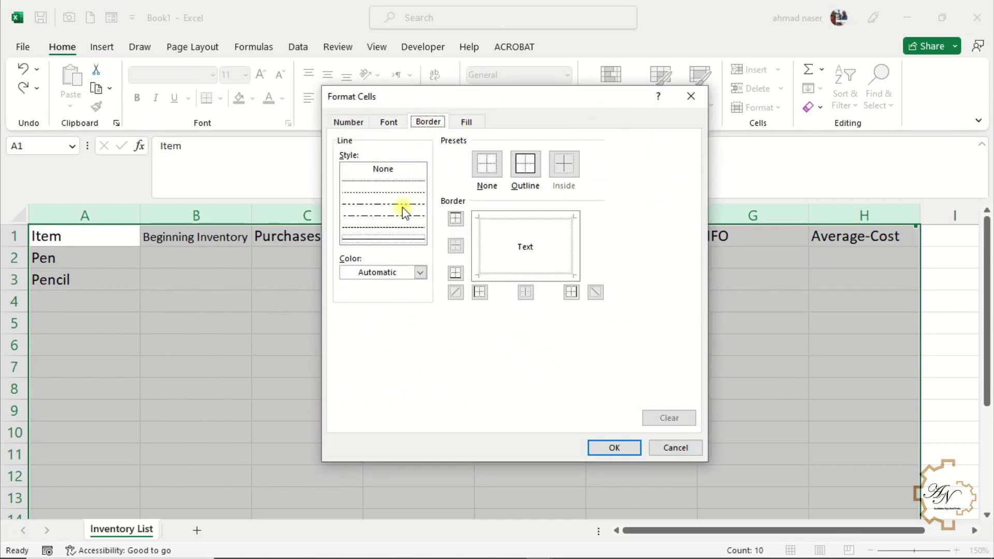
left_click(420, 272)
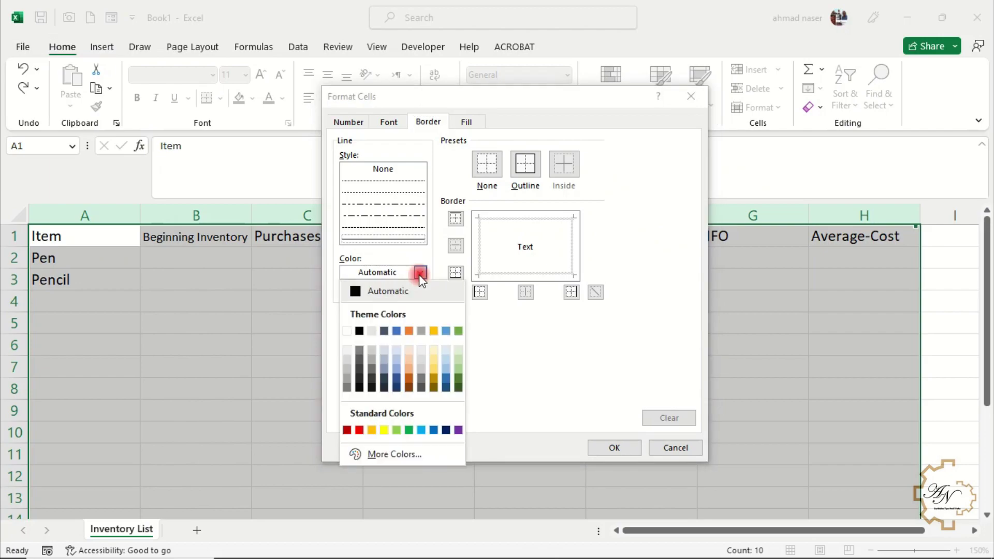
left_click(394, 334)
left_click(404, 193)
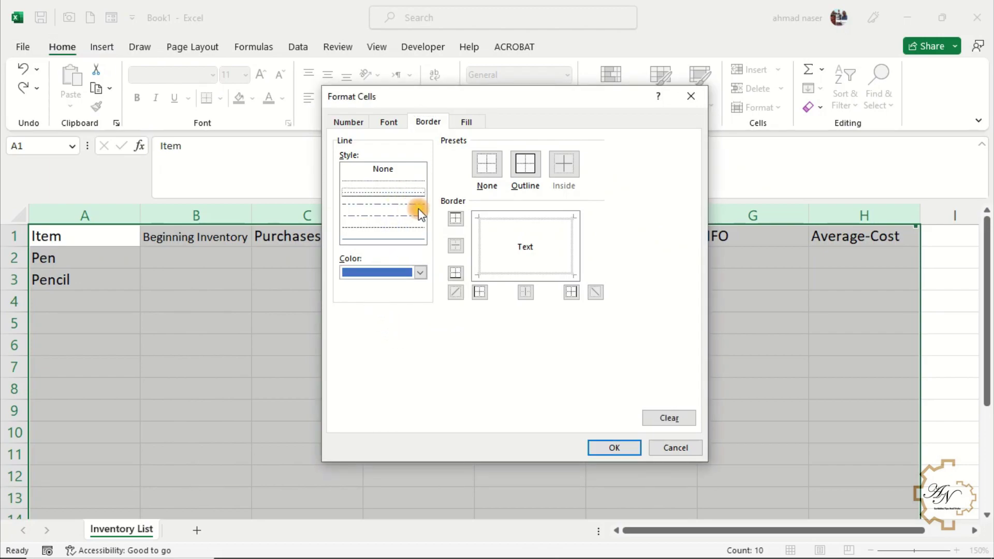
left_click(525, 167)
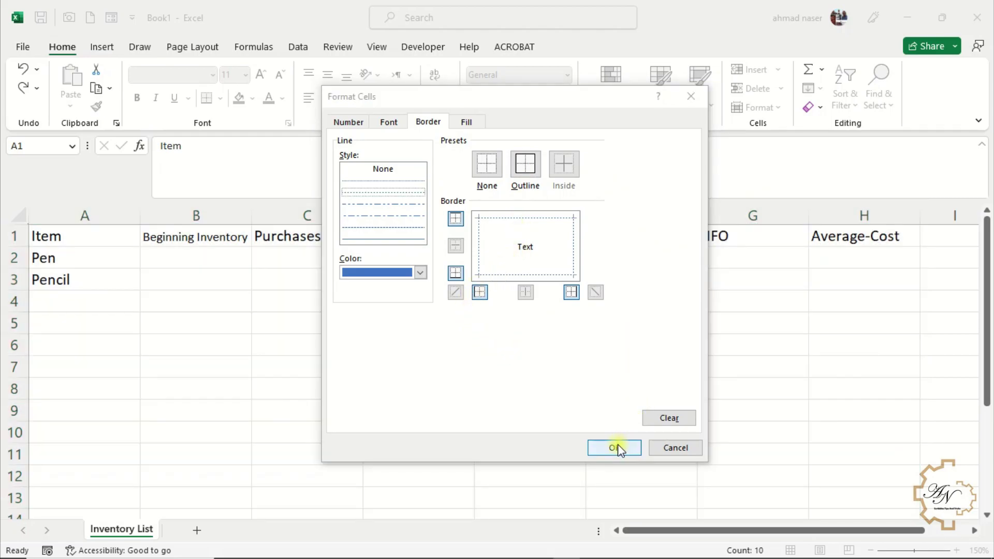
left_click(616, 447)
left_click(497, 404)
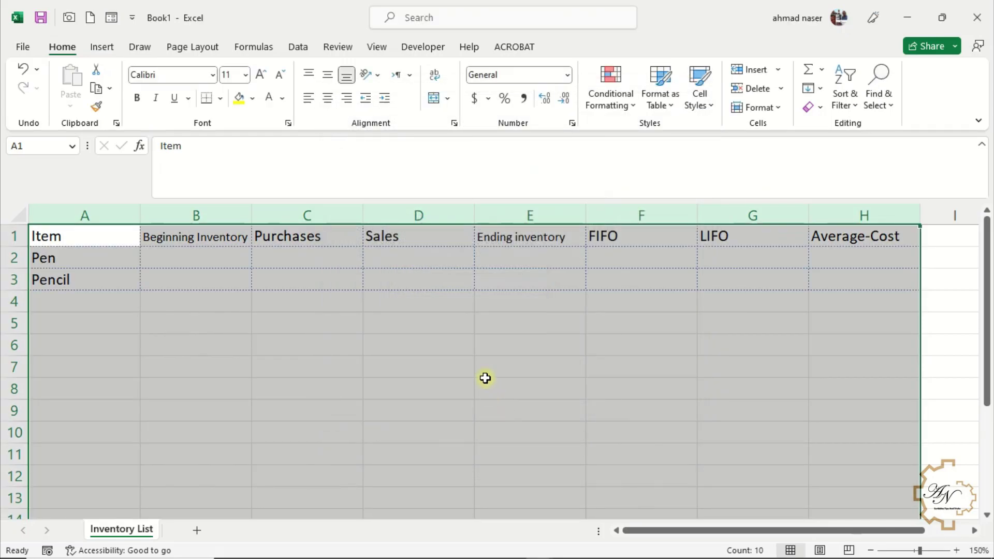
left_click(489, 345)
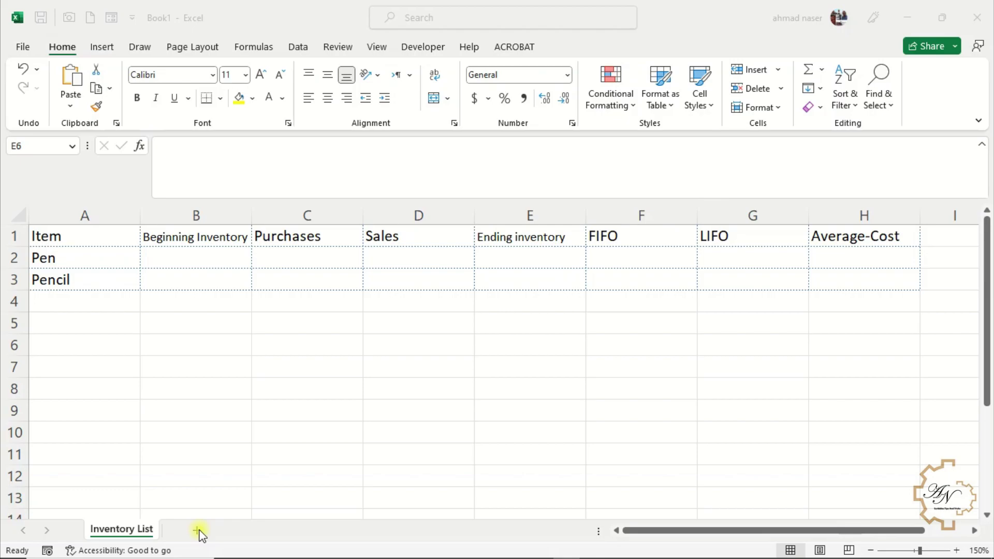
Add a new worksheet and name it 'warehouse movement'.
left_click(196, 532)
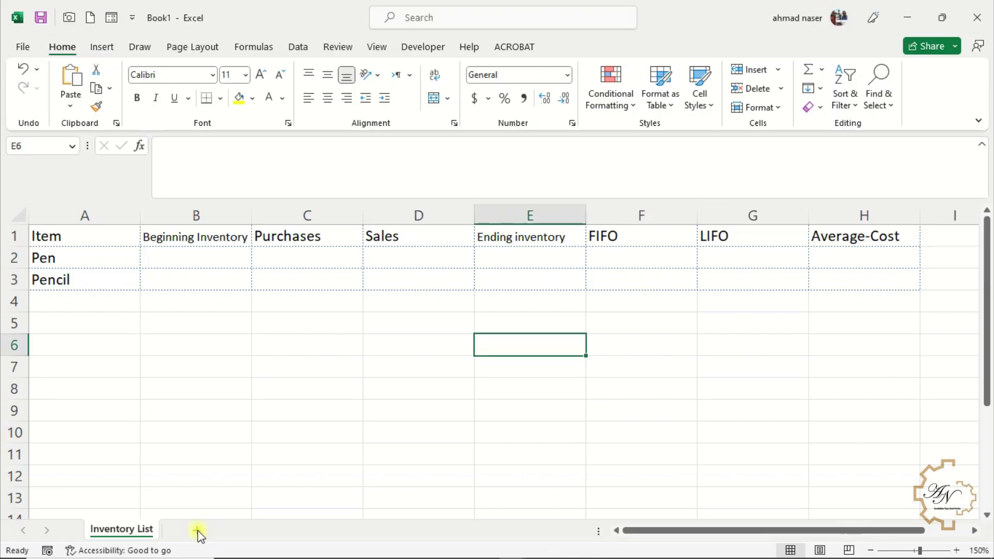
left_click(195, 533)
double_click(195, 532)
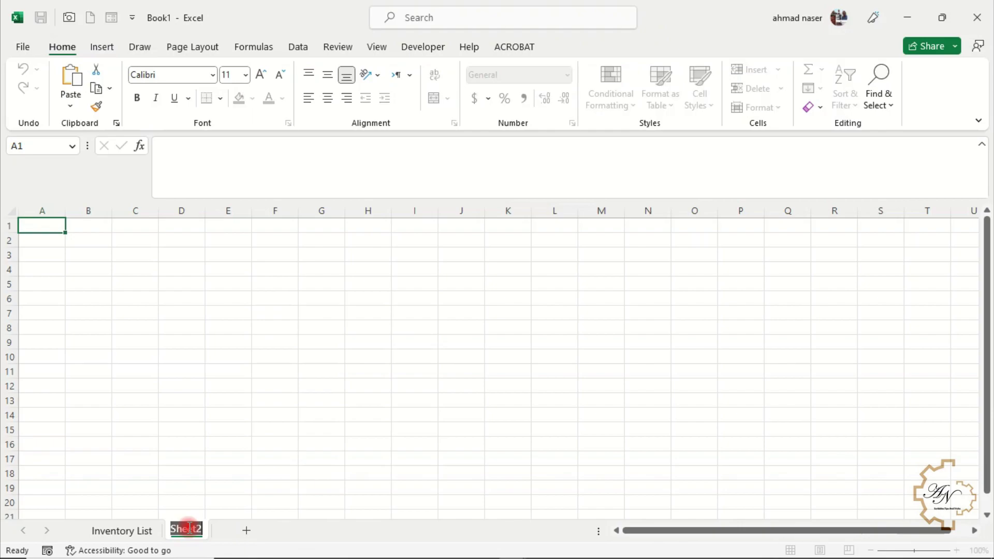
type("warehouse movement")
left_click(82, 231)
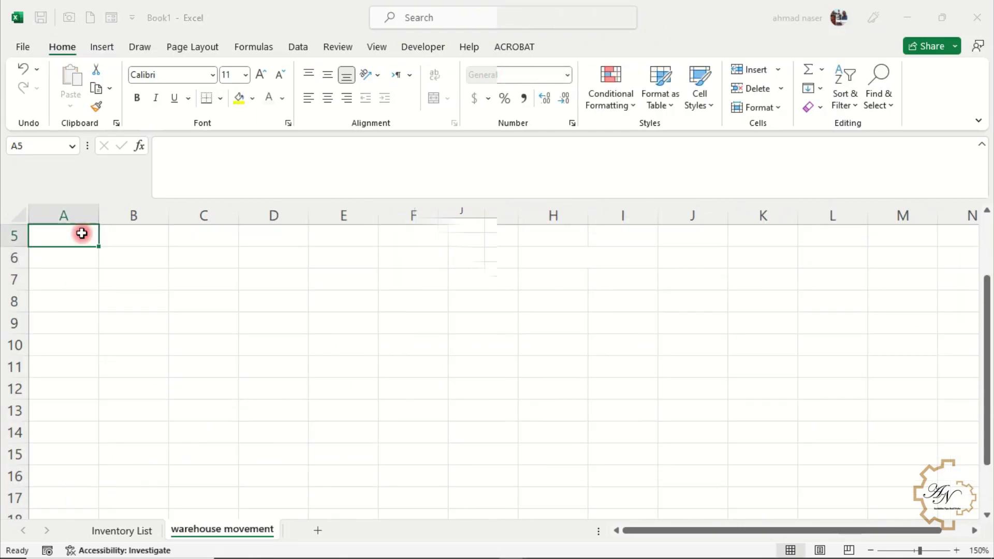
Enter the headings SN, Date and Invoice in A5:C5.
type("SN")
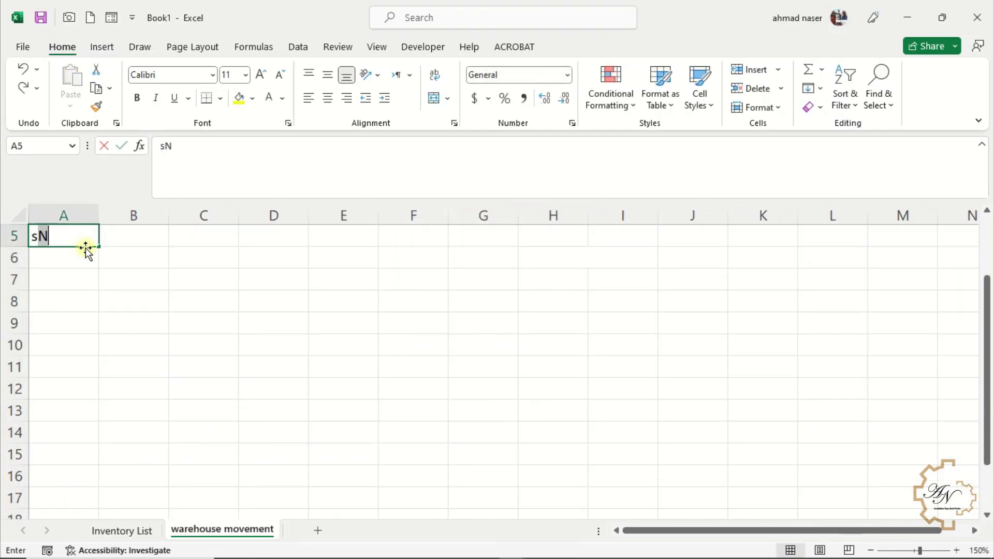
key("Tab")
type("date")
key("Tab")
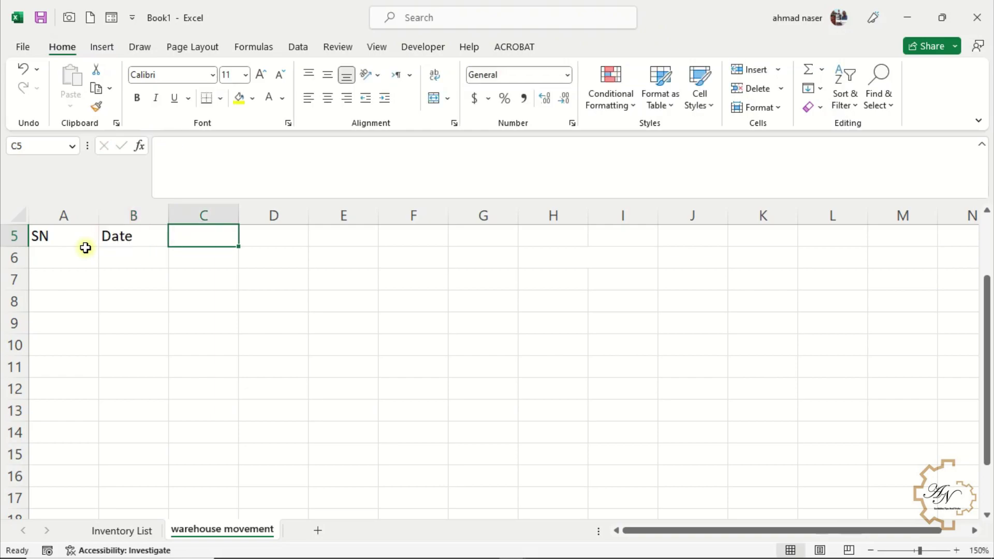
type("invoice")
key("Tab")
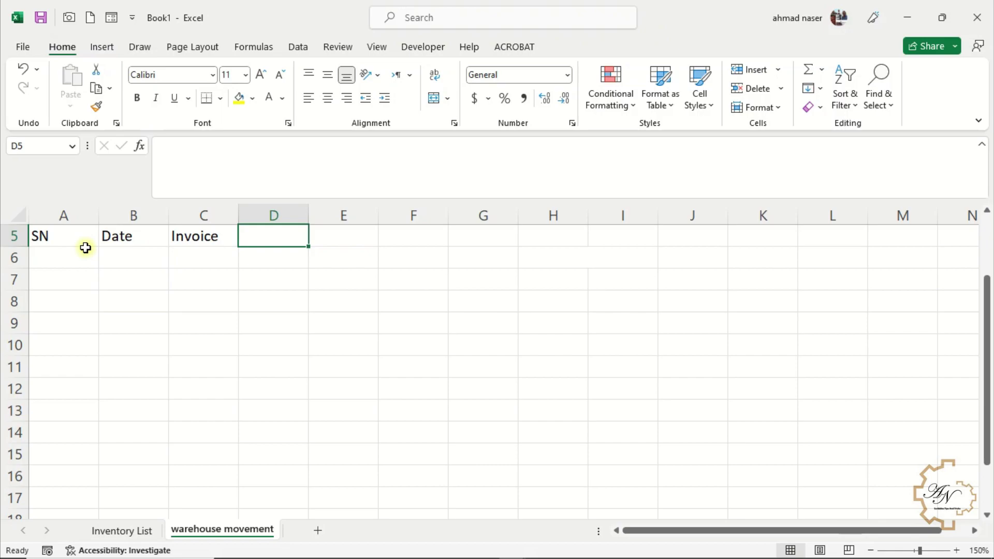
left_click(203, 214)
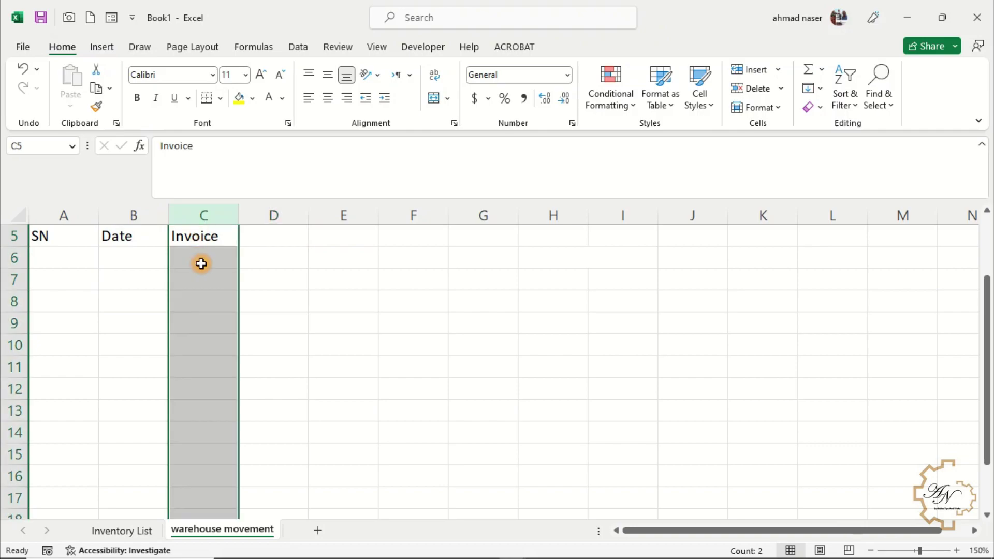
Apply list validation to column C with Beginning Inventory, Sales and Purchases.
left_click(299, 48)
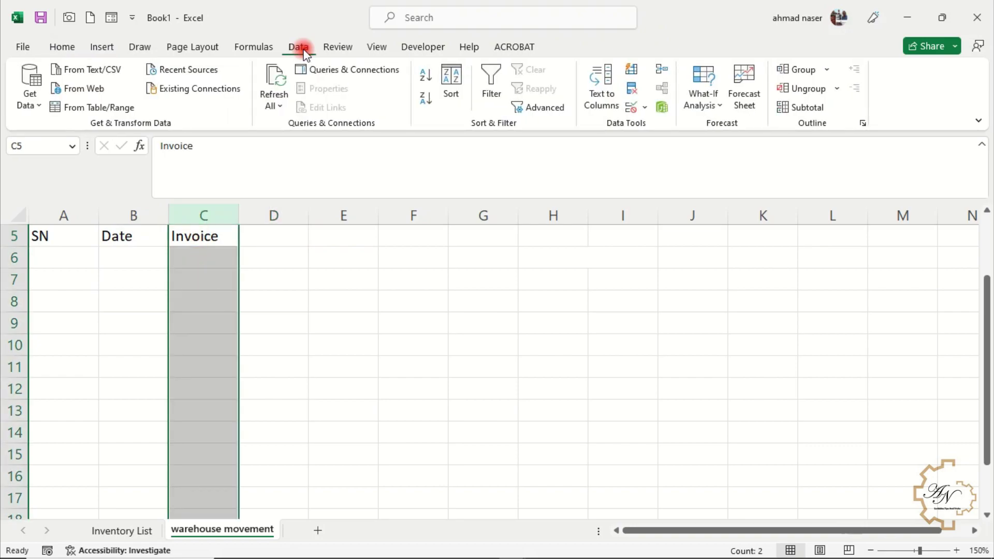
left_click(630, 107)
left_click(402, 226)
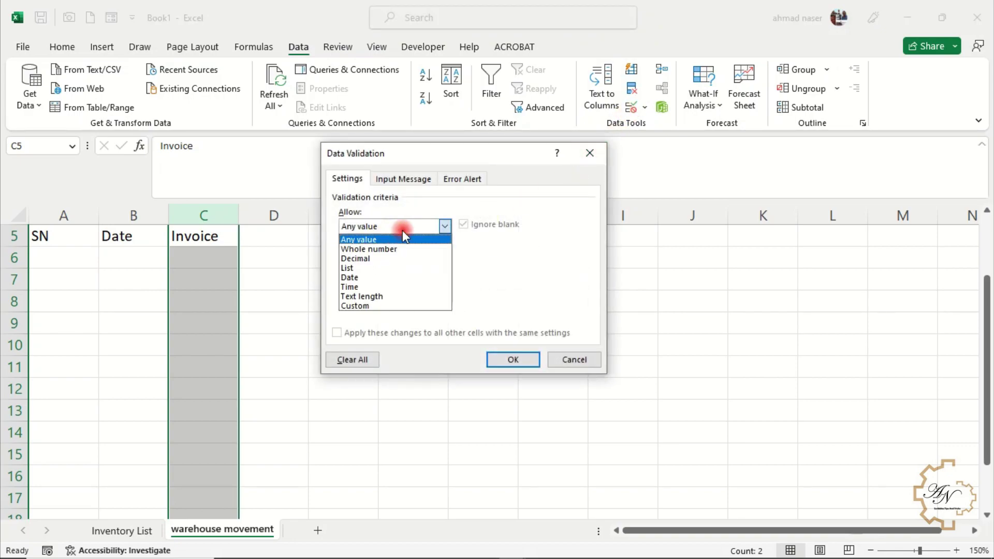
left_click(373, 267)
left_click(419, 284)
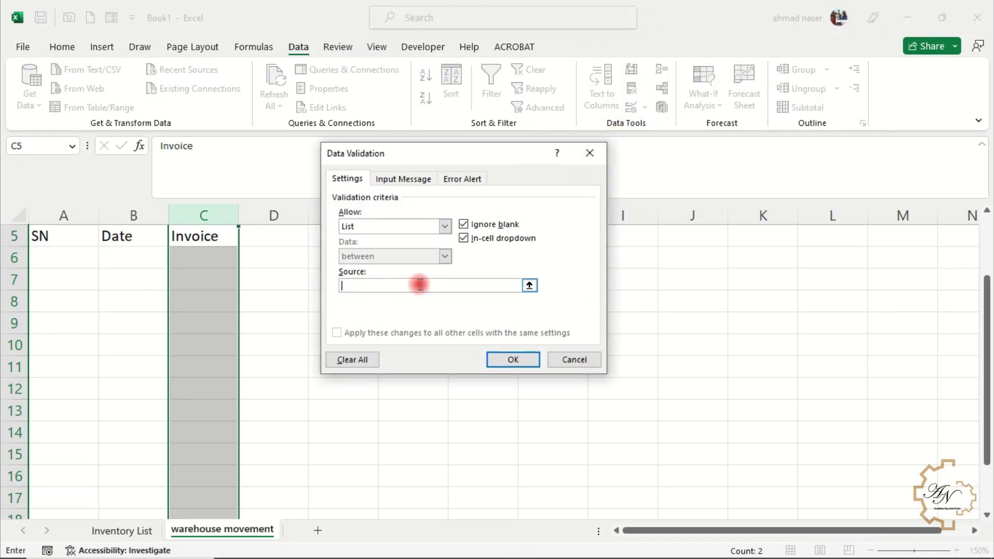
type("Beginning Inventory, Sales, Purchases")
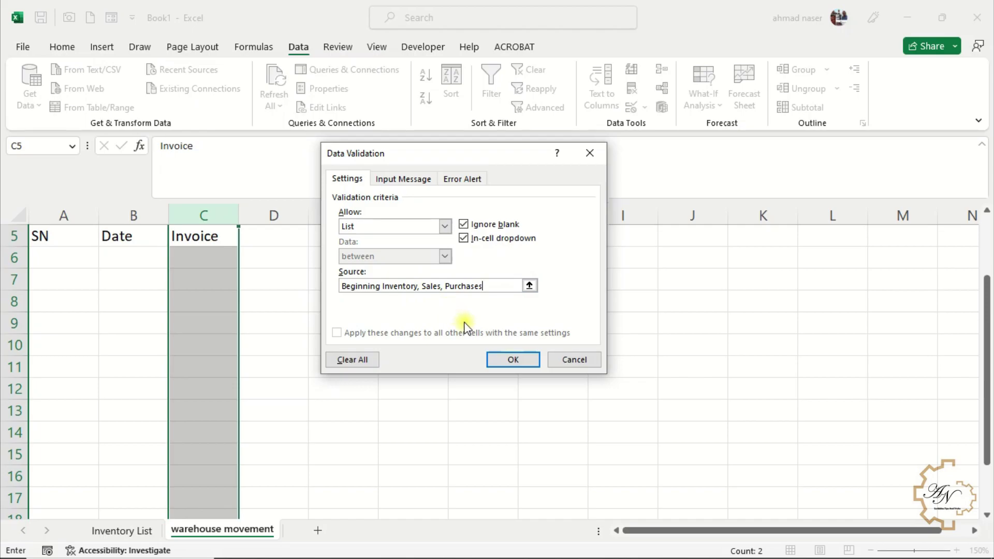
left_click(498, 357)
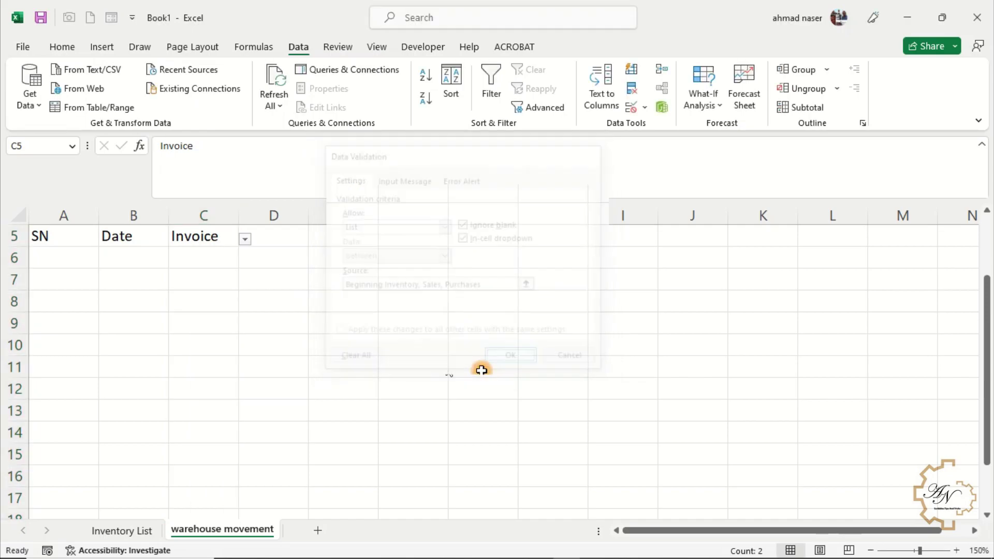
Check the drop-down in C7, then begin typing the Items heading in D5.
left_click(224, 286)
left_click(244, 284)
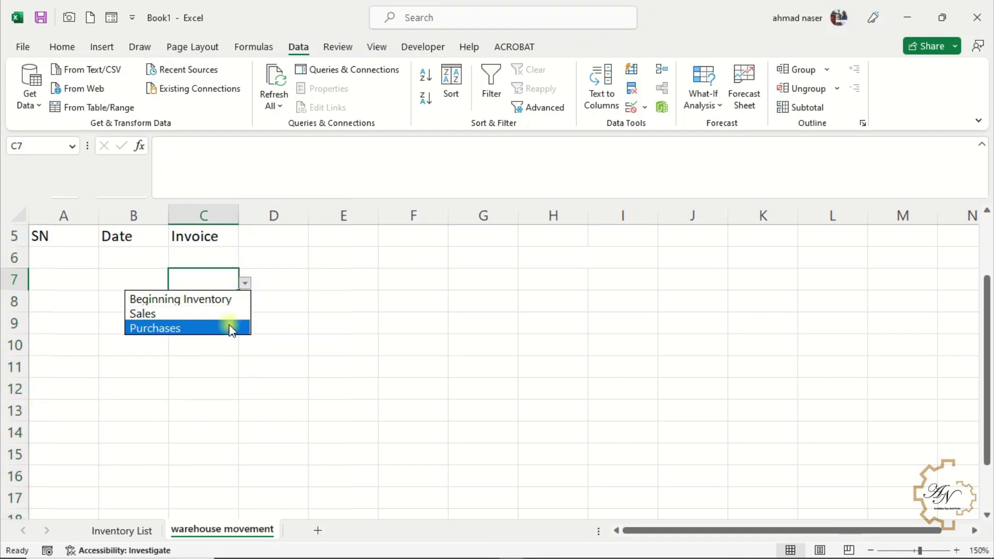
left_click(261, 237)
type("items")
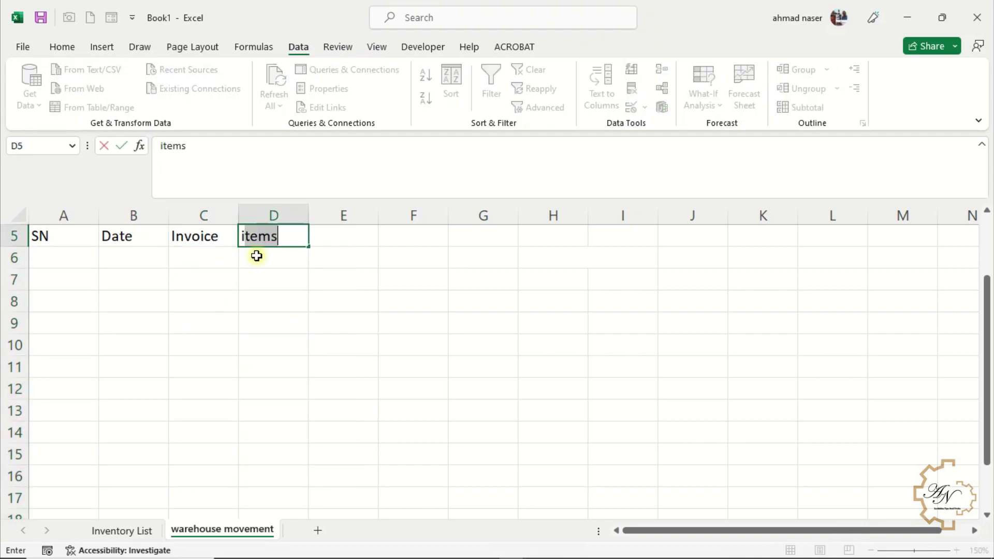
Confirm the Items heading in D5 and return to the Inventory List sheet.
left_click(321, 247)
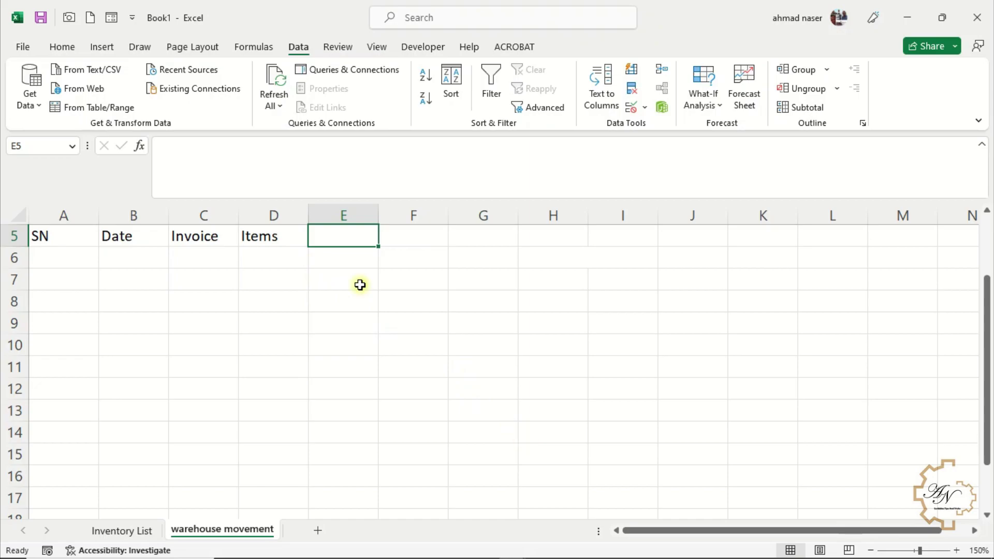
left_click(123, 530)
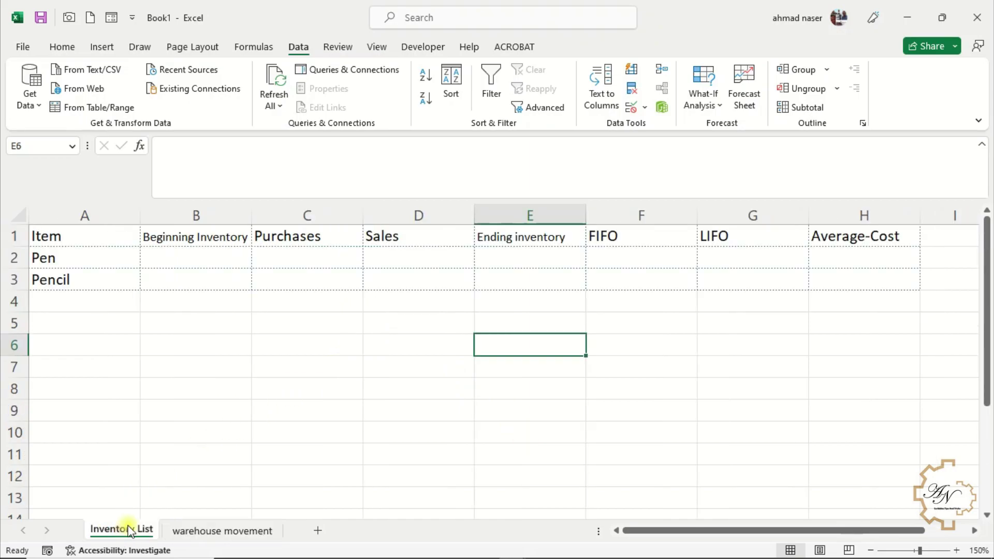
Enter =OFFSET($A$1,1,,COUNTA($A:$A)-1) in E5, spilling Pen and Pencil.
left_click(538, 322)
type("=of")
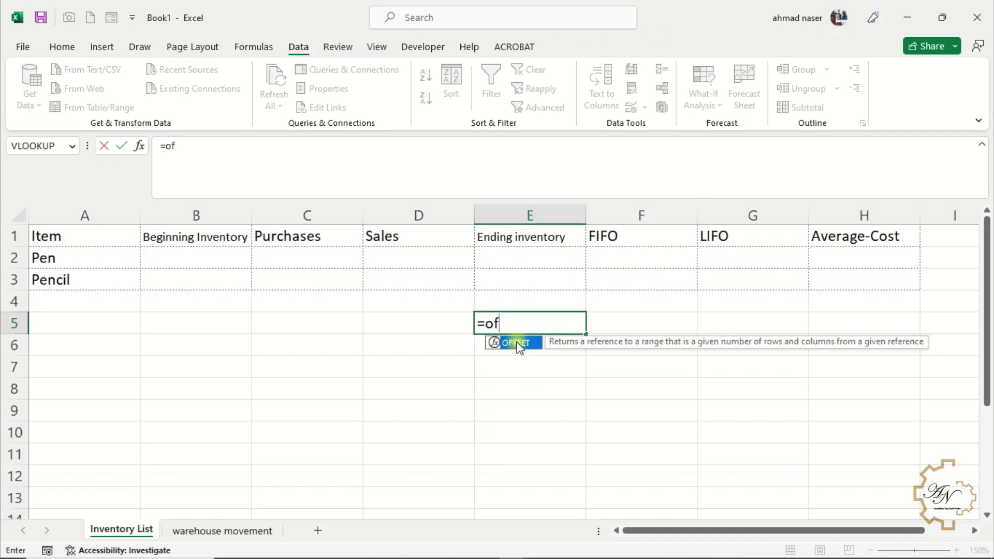
double_click(514, 343)
left_click(126, 239)
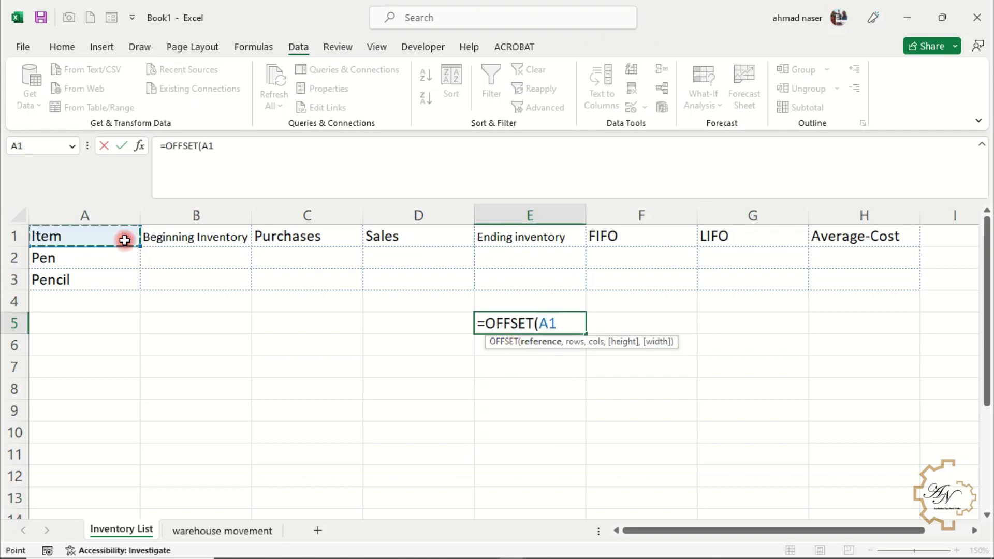
key("F4")
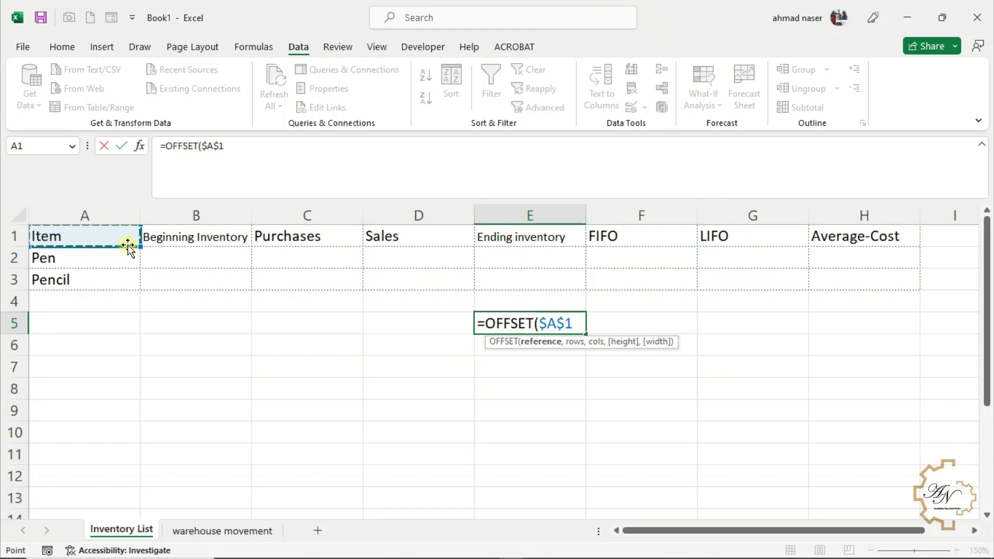
type(",1")
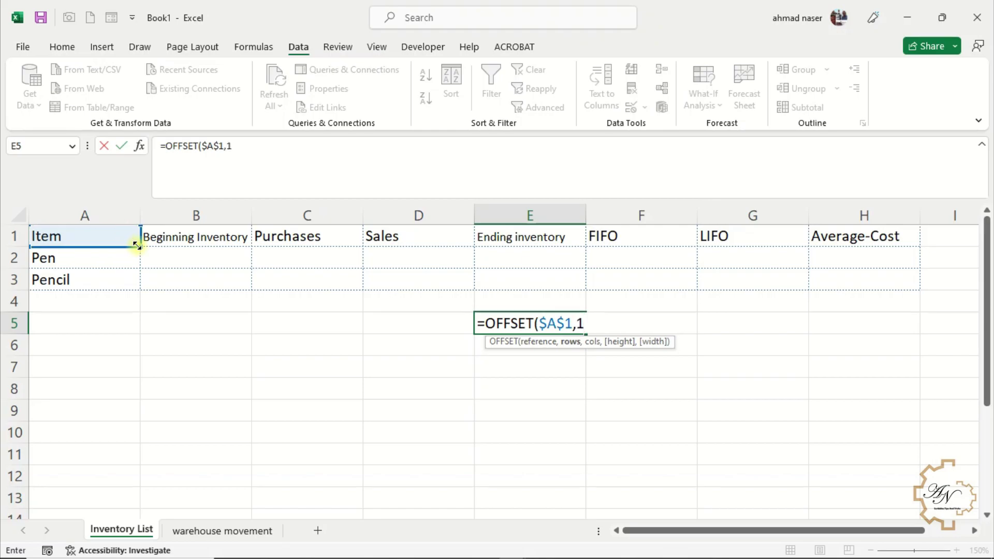
type(",,co")
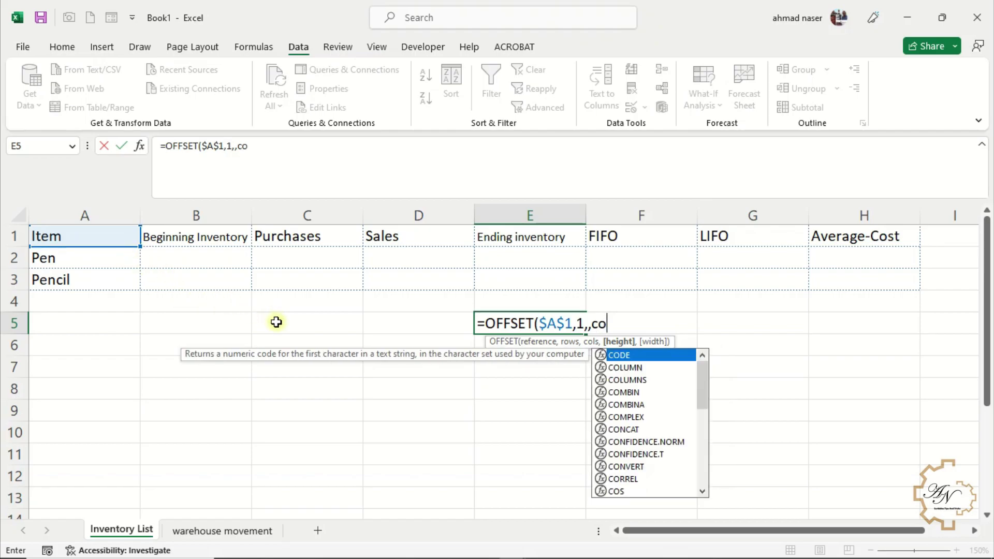
type("u")
double_click(610, 368)
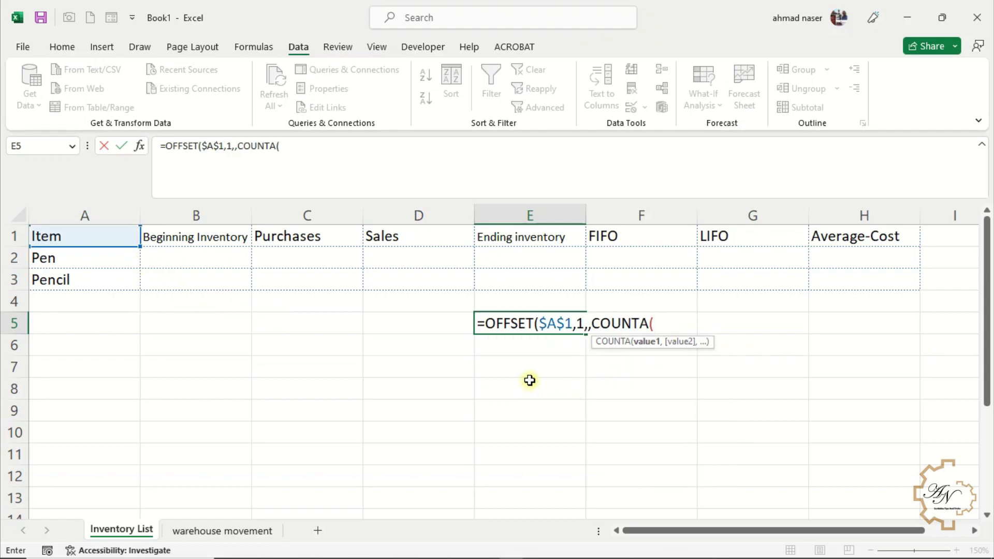
left_click(99, 215)
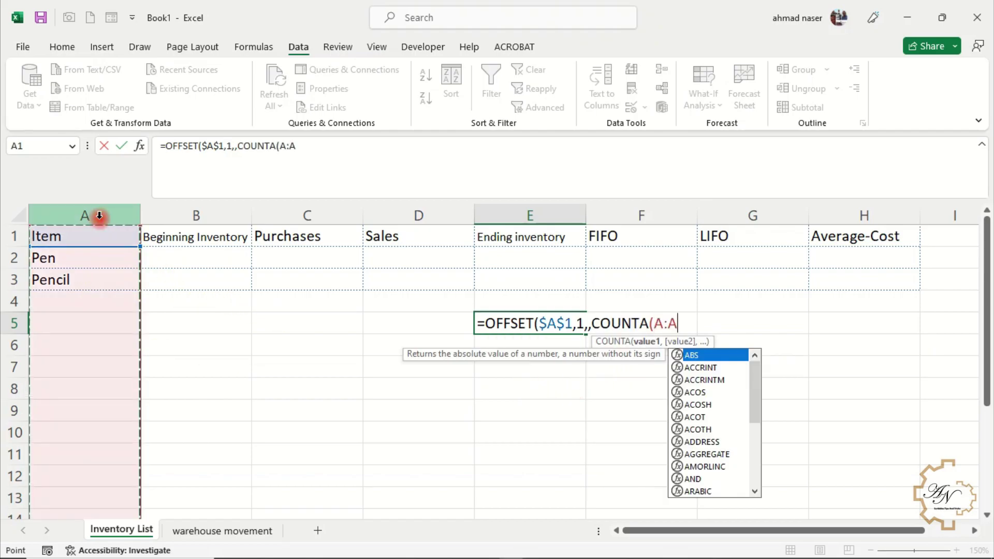
key("F4")
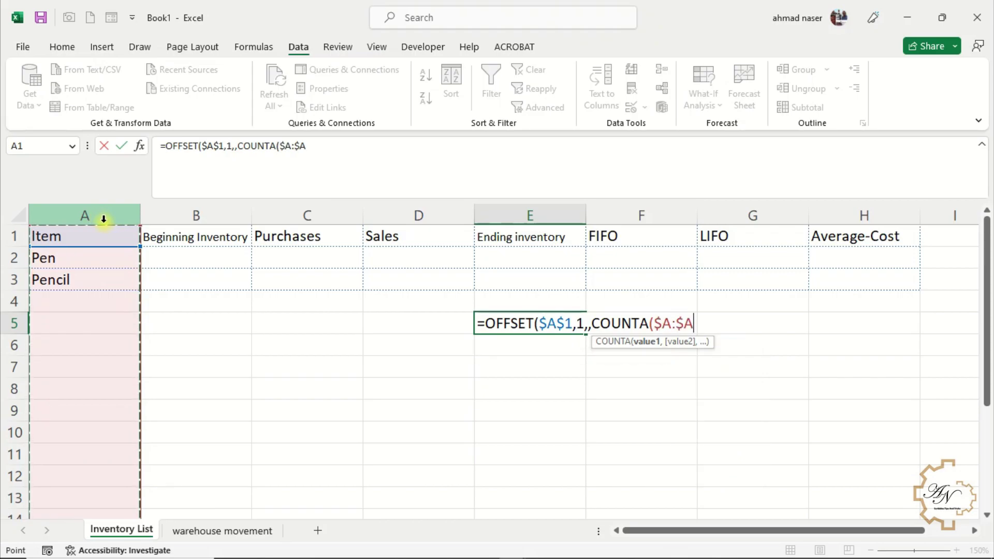
type(")-1")
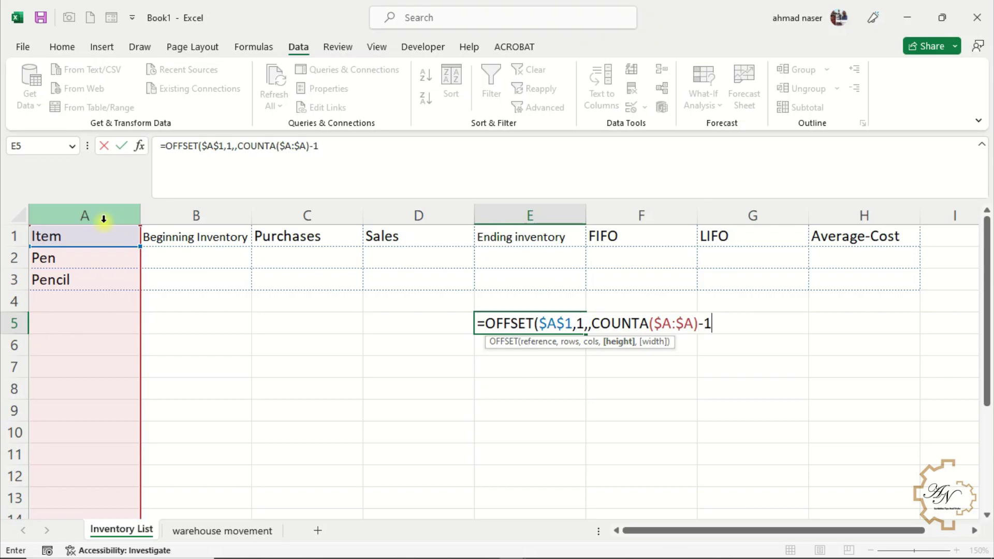
key("Return")
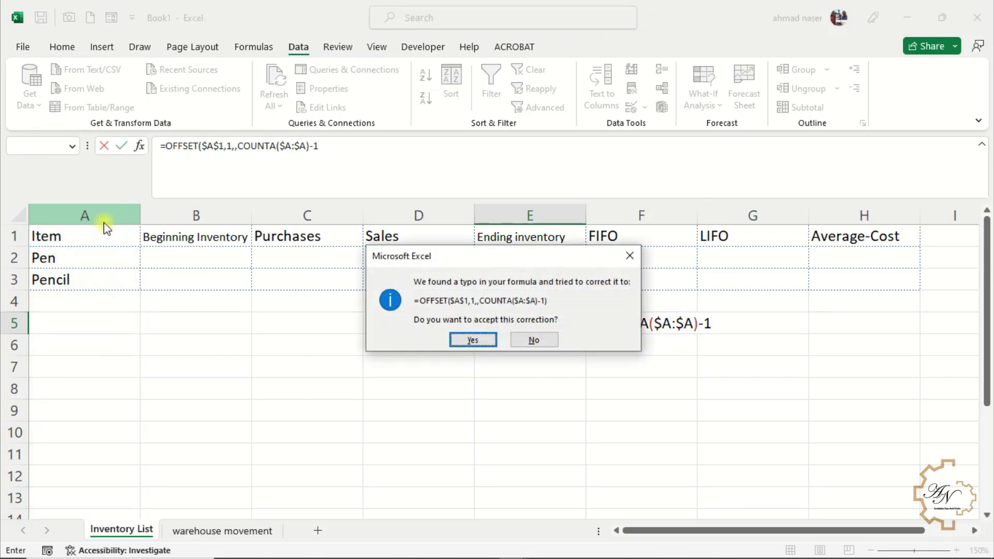
key("Return")
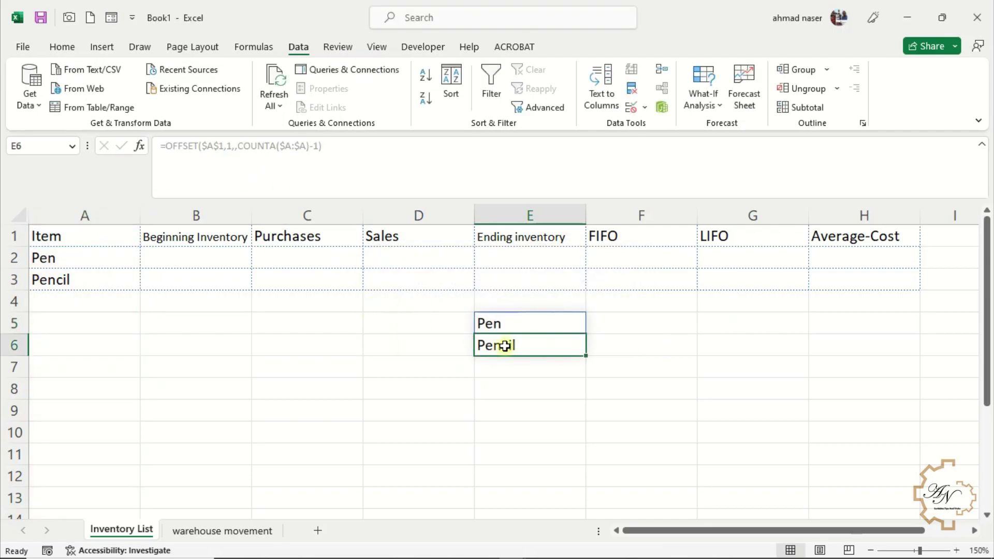
Copy the E5 formula text from the formula bar.
left_click(522, 324)
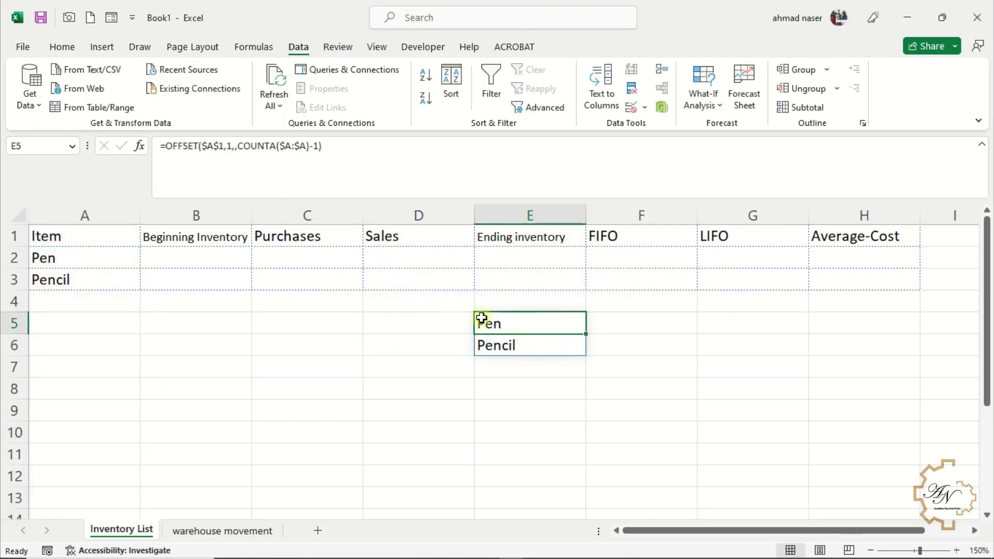
left_click_drag(337, 157, 114, 143)
key("ctrl+c")
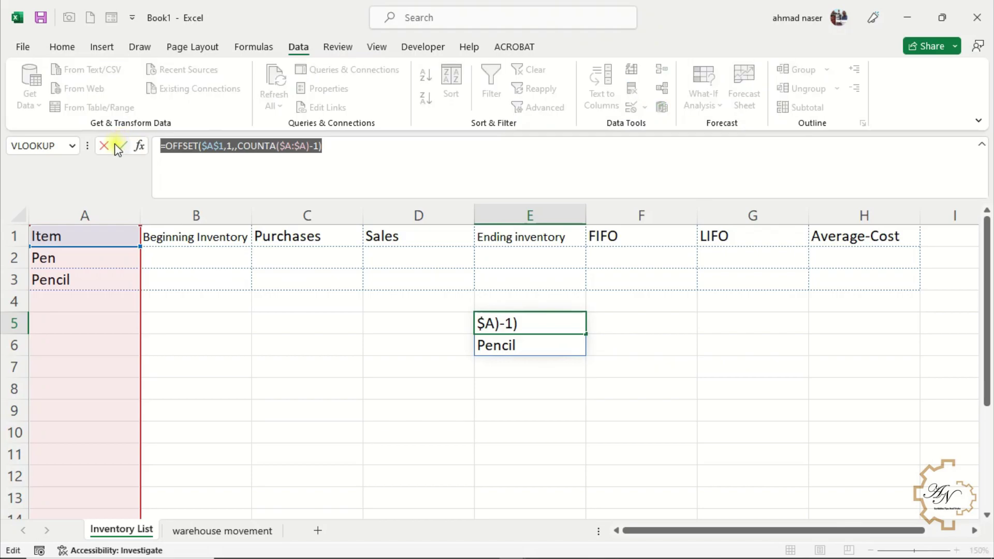
key("Return")
key("ctrl+Home")
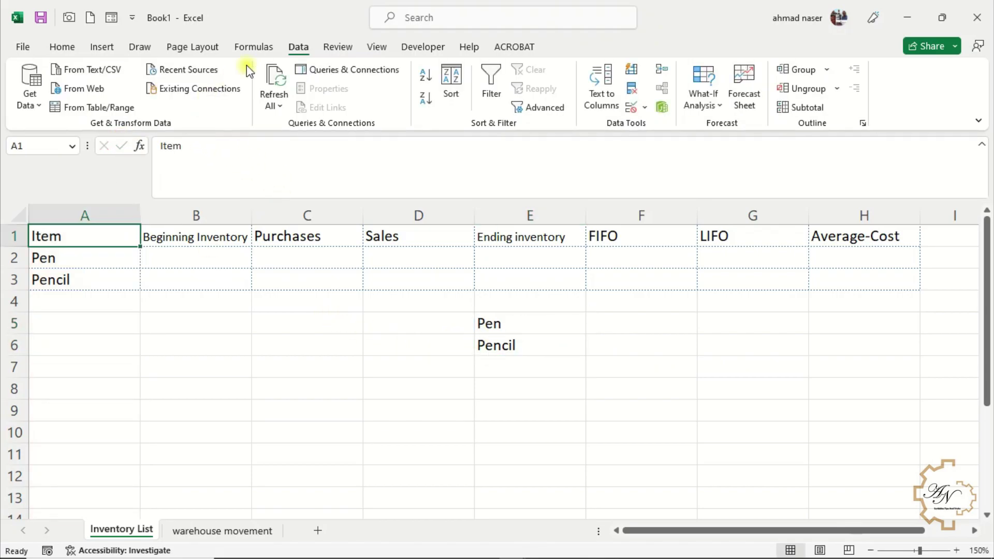
Define the name Item as =OFFSET($A$1,1,,COUNTA($A:$A)-1) and clear the E5:E6 test list.
left_click(268, 48)
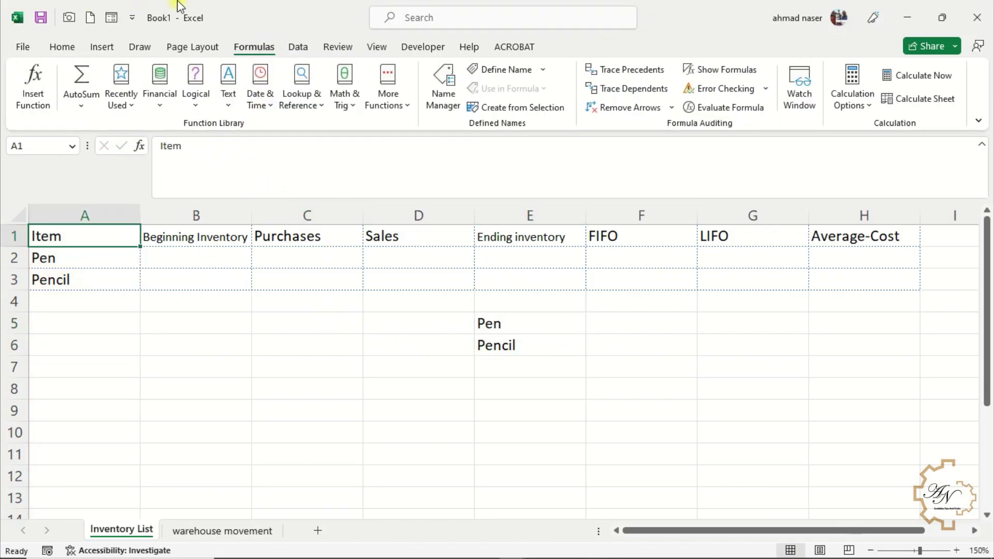
left_click(486, 69)
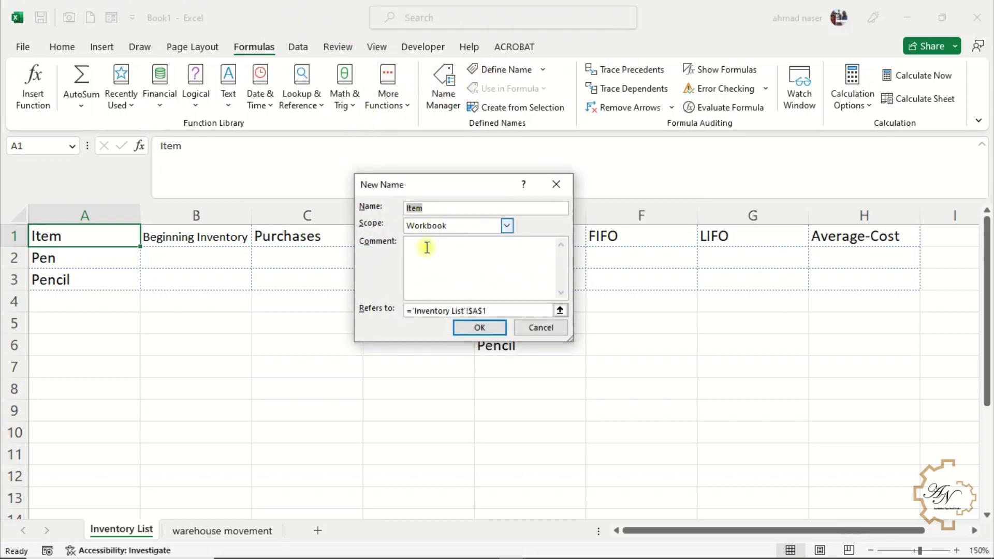
left_click_drag(501, 312, 328, 297)
key("ctrl+v")
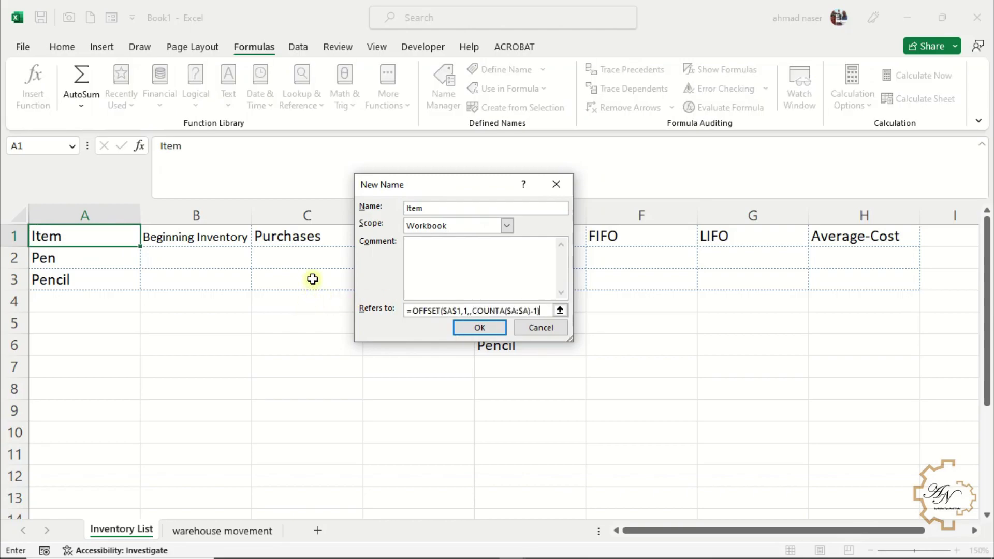
left_click(478, 327)
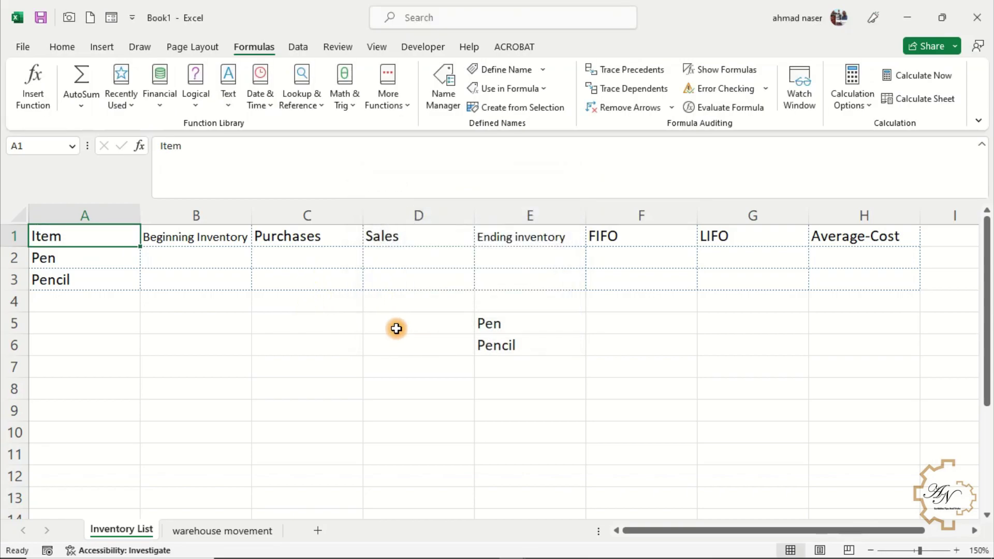
left_click_drag(515, 325, 513, 344)
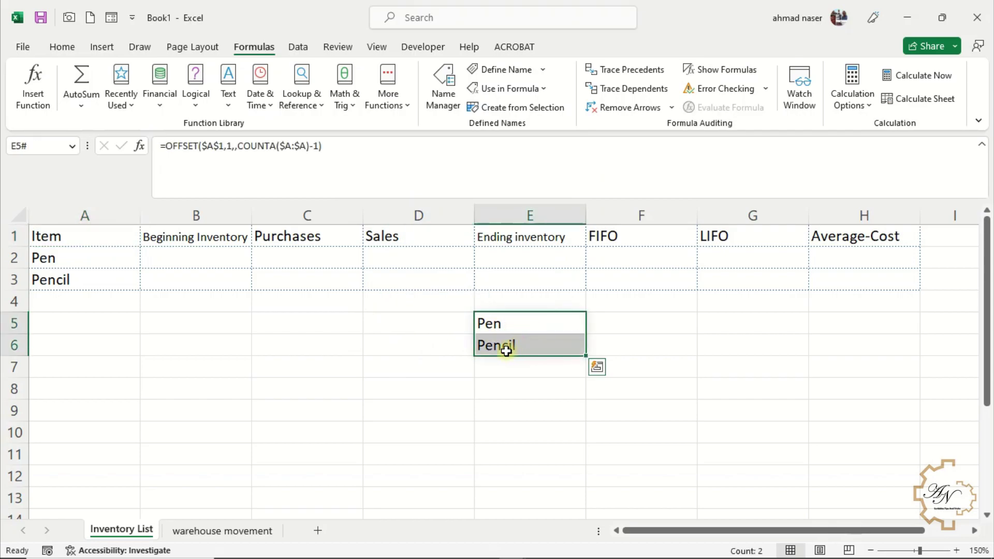
key("Delete")
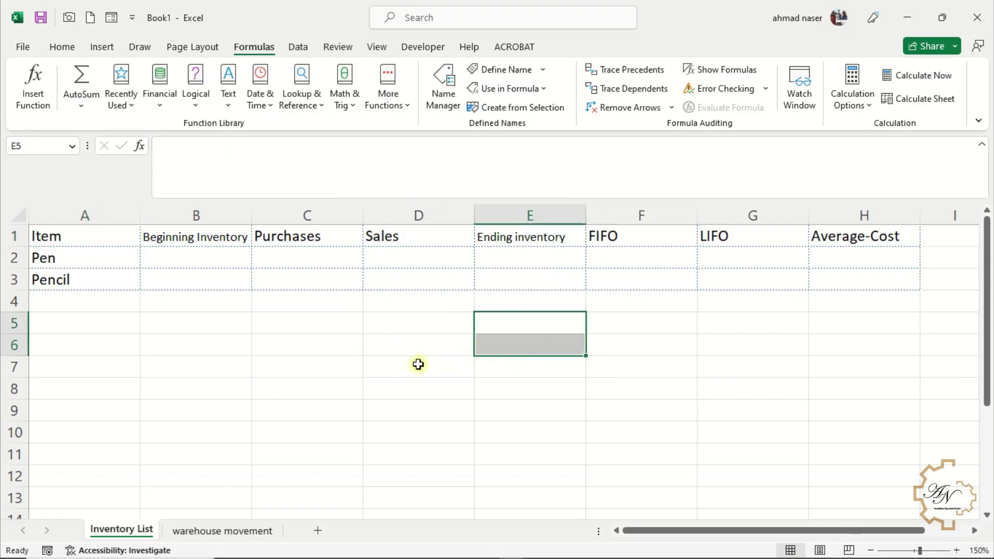
Give warehouse movement's column D list validation sourced from the named range =Item.
left_click(236, 529)
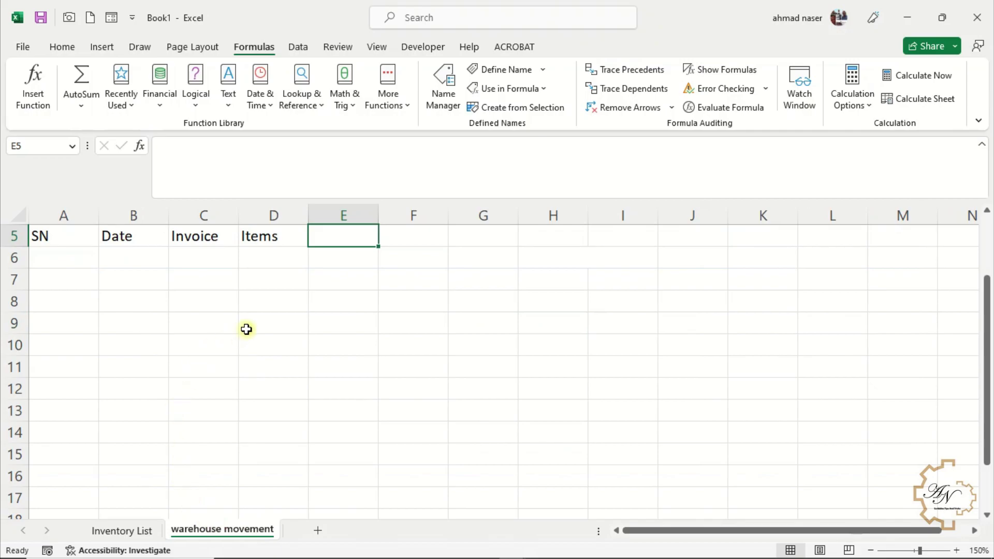
left_click(272, 215)
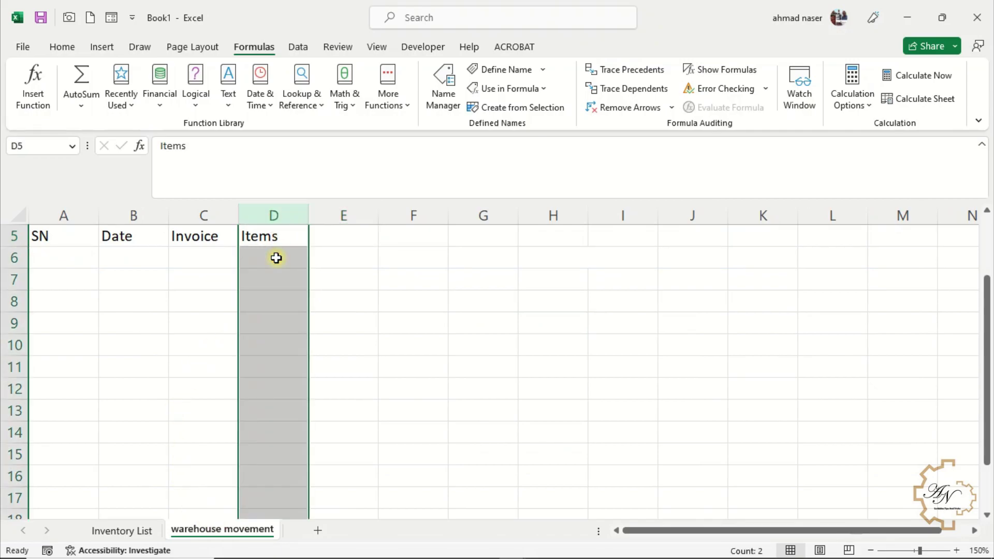
left_click(298, 47)
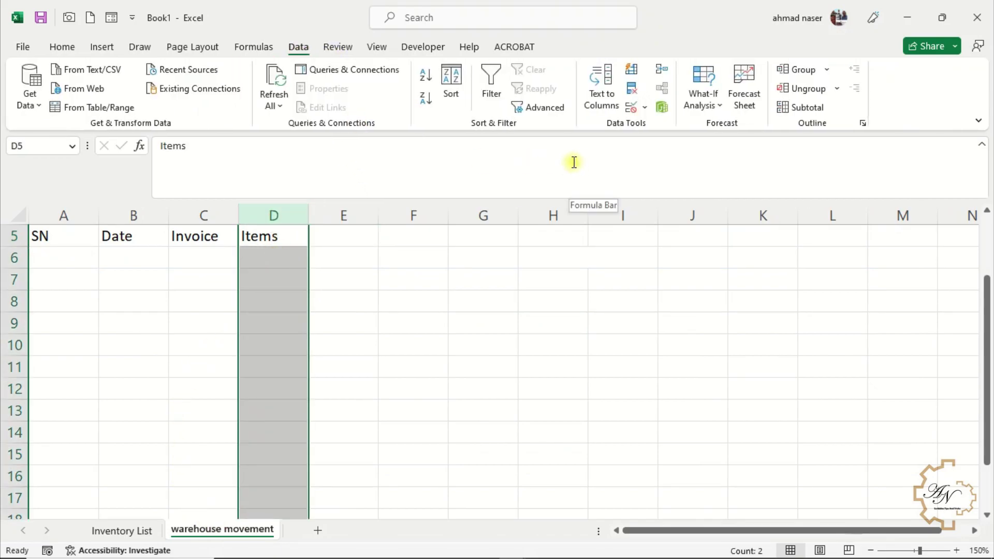
left_click(629, 106)
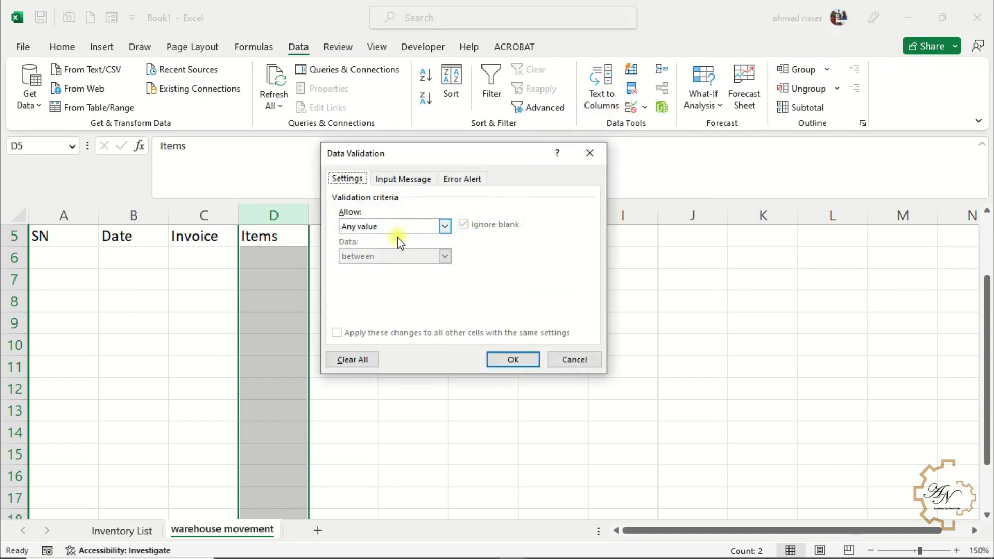
left_click(440, 229)
left_click(410, 270)
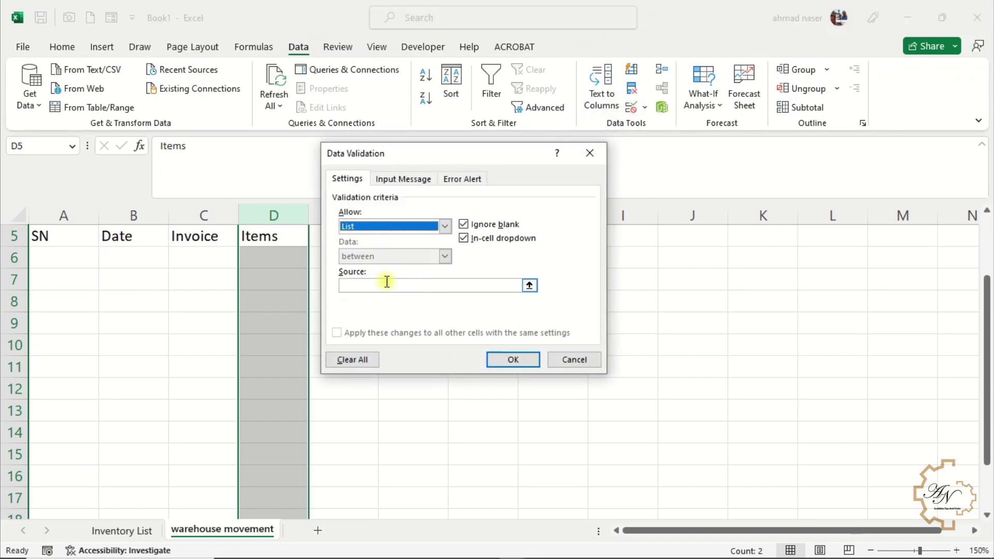
left_click(382, 286)
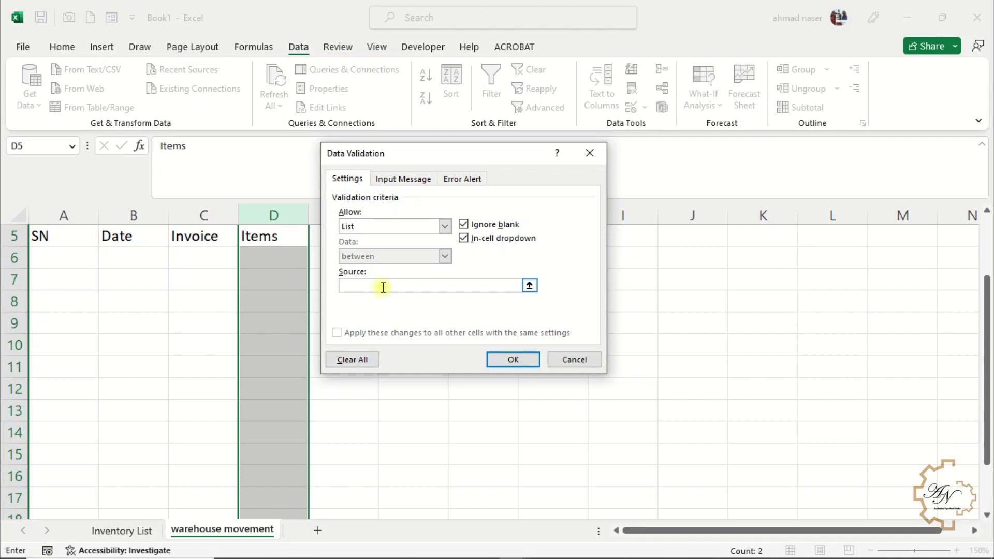
key("F3")
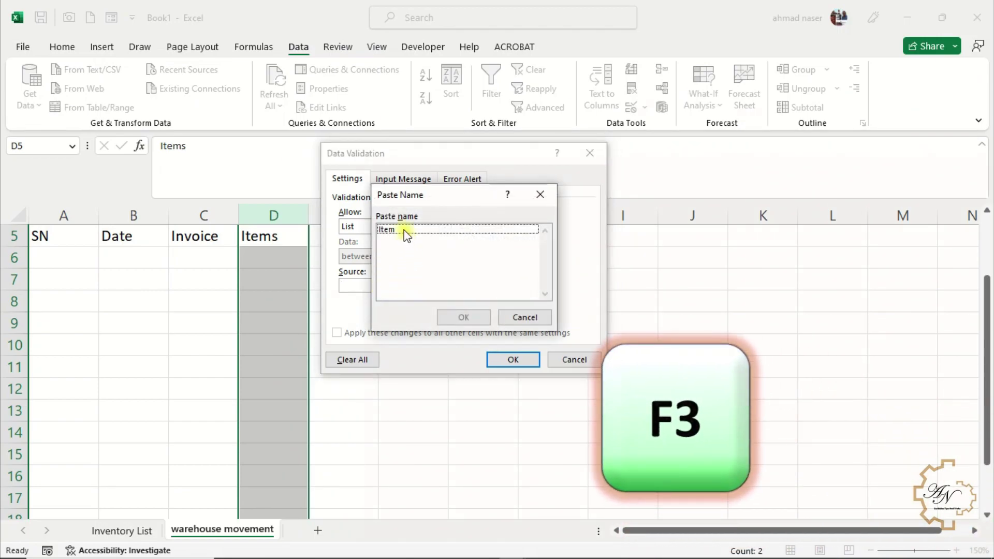
left_click(404, 230)
left_click(464, 316)
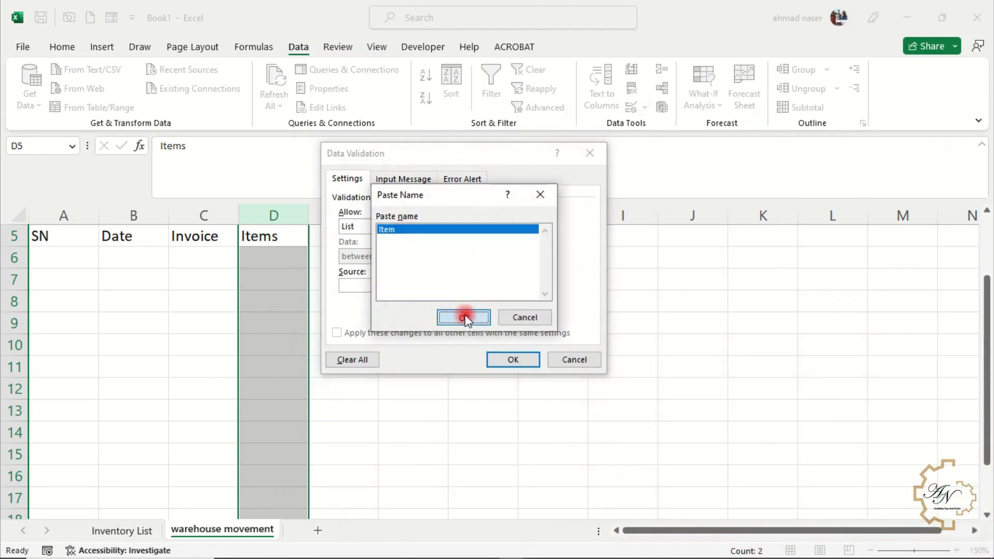
left_click(508, 358)
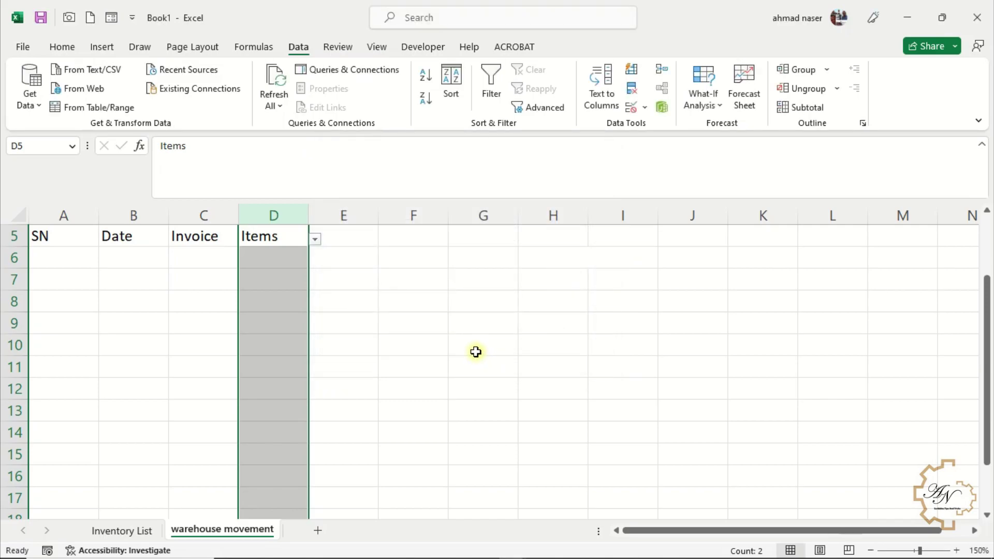
Verify the D7 drop-down offers Pen and Pencil, closing it without choosing.
left_click(272, 257)
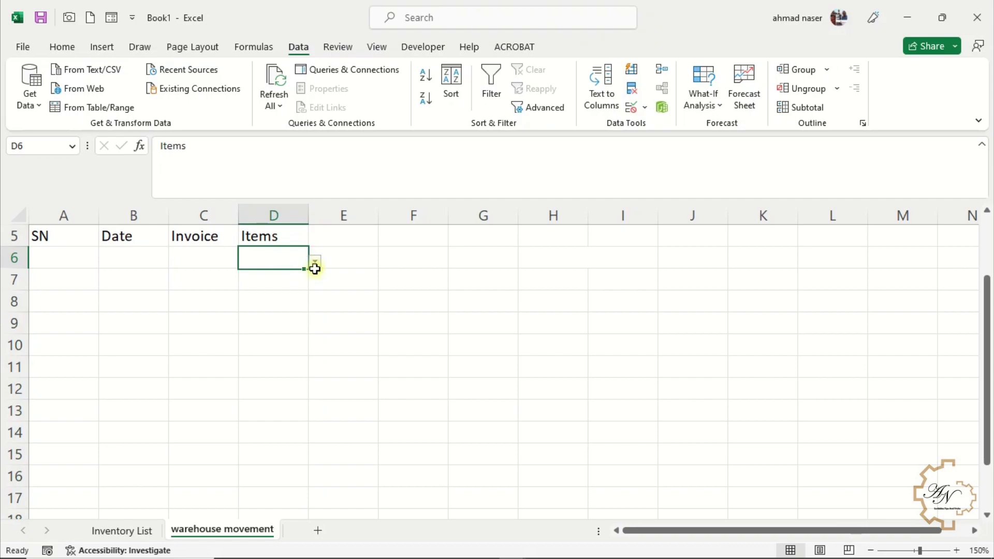
left_click(297, 281)
left_click(315, 282)
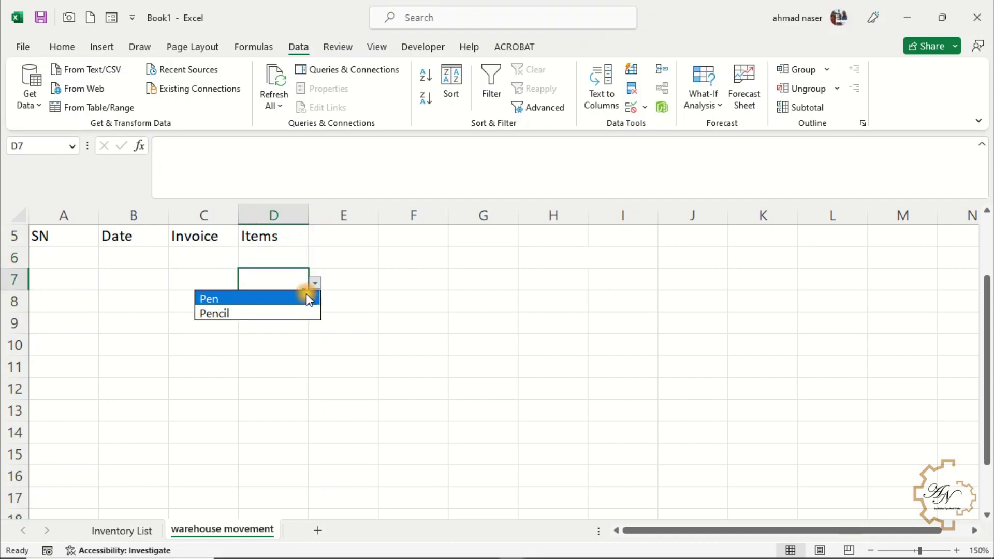
left_click(291, 327)
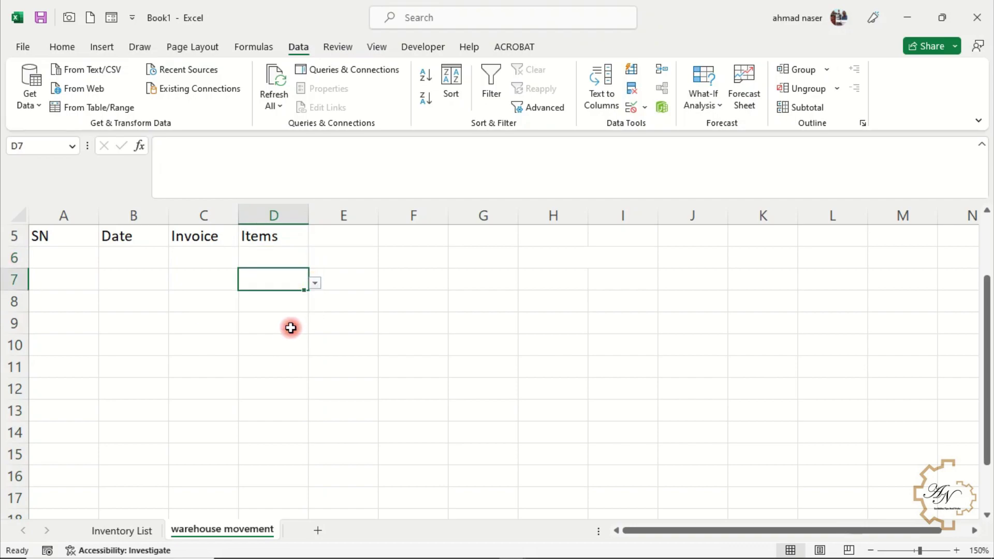
Enter the headings QTY, Price, Total and Invoice Type across E5:H5.
key("Up")
key("Up")
key("Right")
type("q")
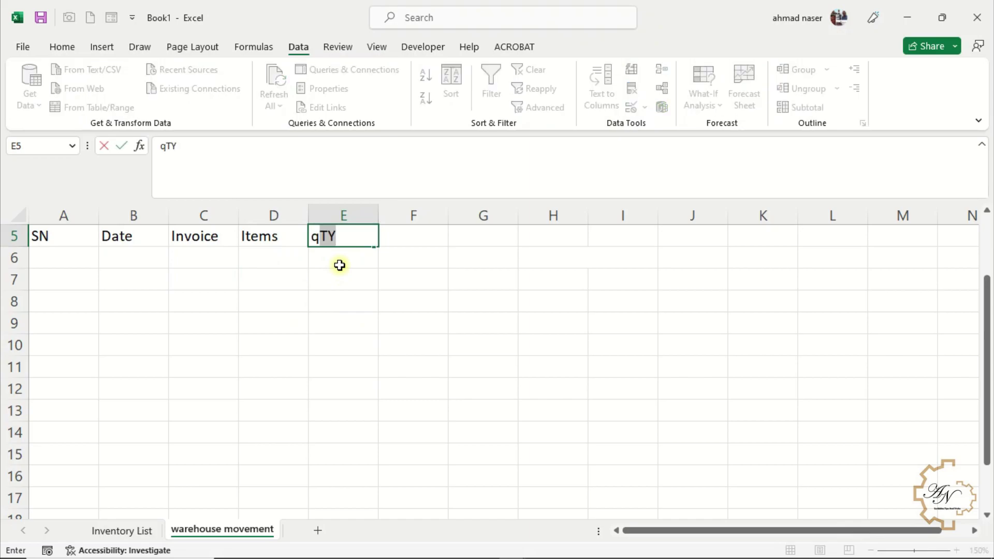
key("Tab")
type("Price")
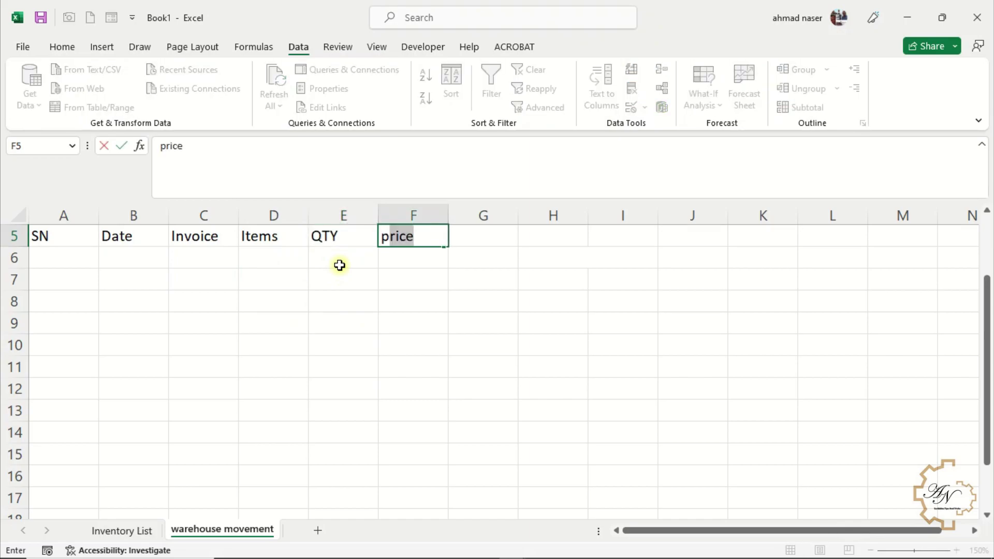
key("Tab")
type("t")
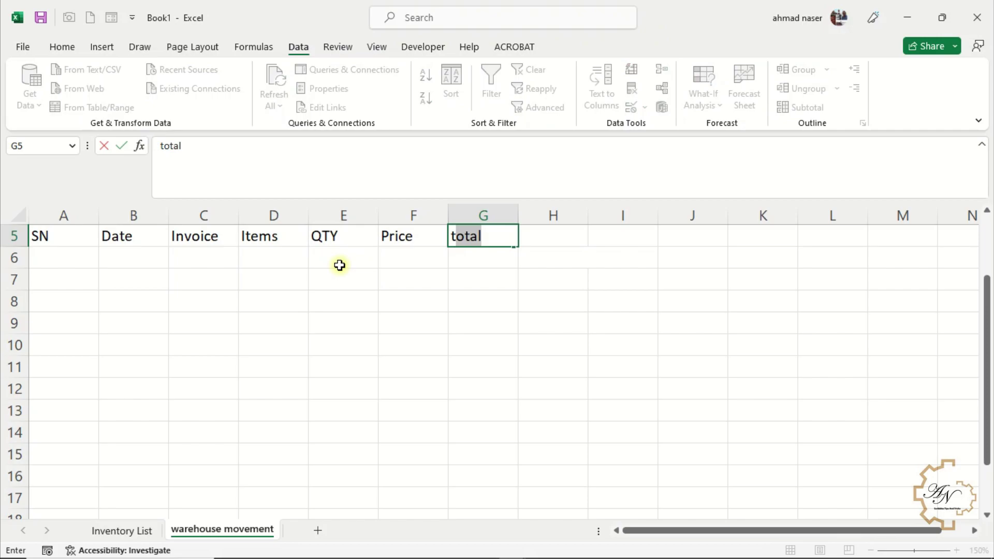
key("Tab")
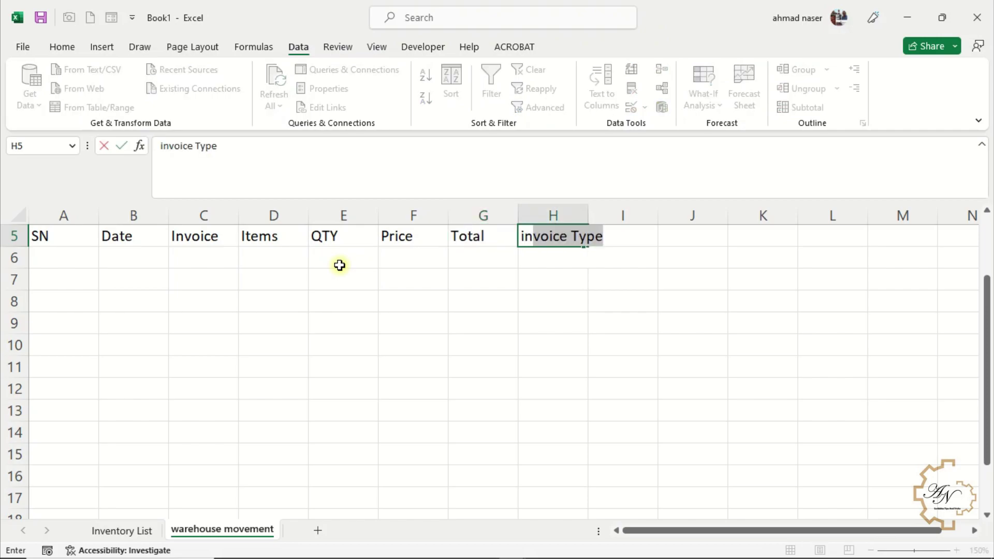
key("Tab")
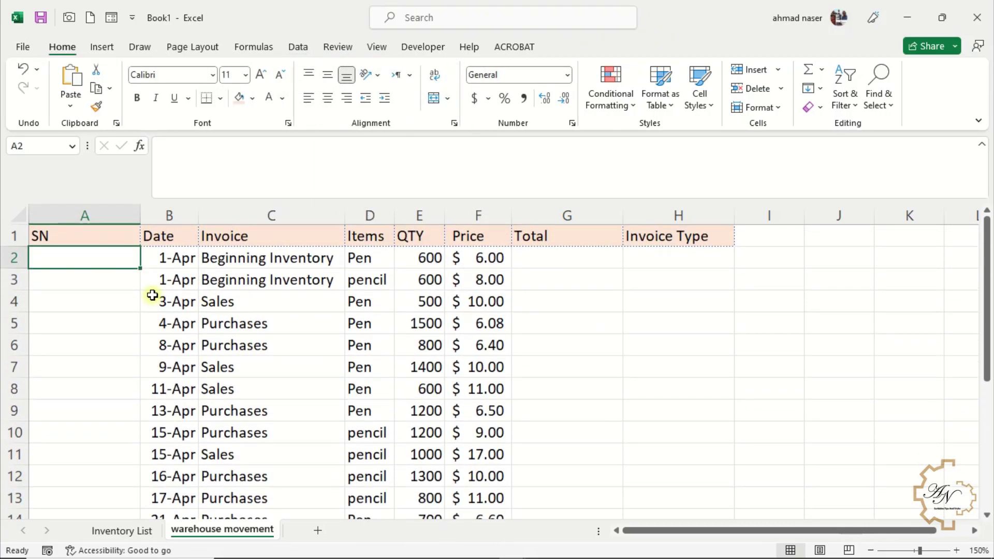
Enter =SEQUENCE(COUNTA(B:B)-1) in A2 to number the movement rows automatically.
scroll(151, 296, "down", 4)
scroll(153, 295, "up", 4)
type("=se")
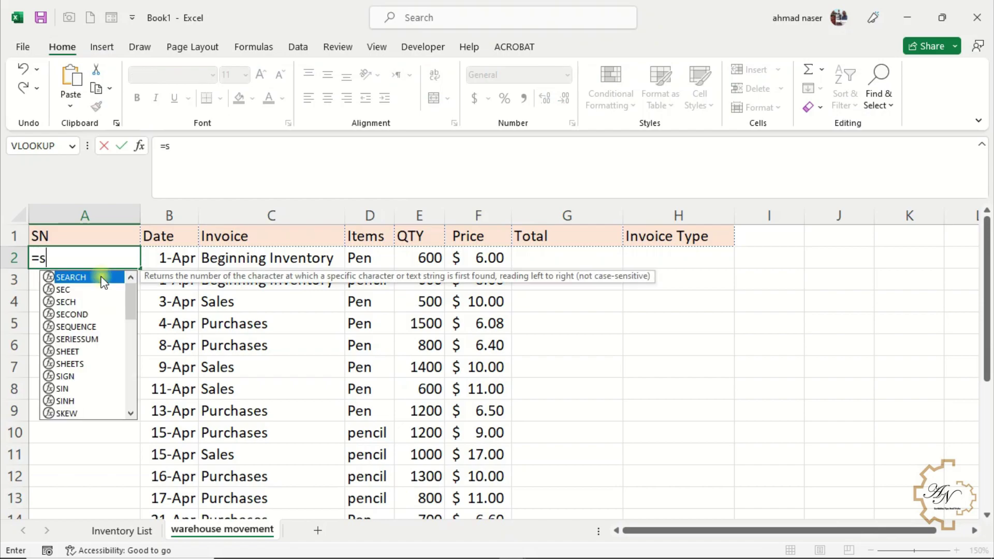
double_click(76, 326)
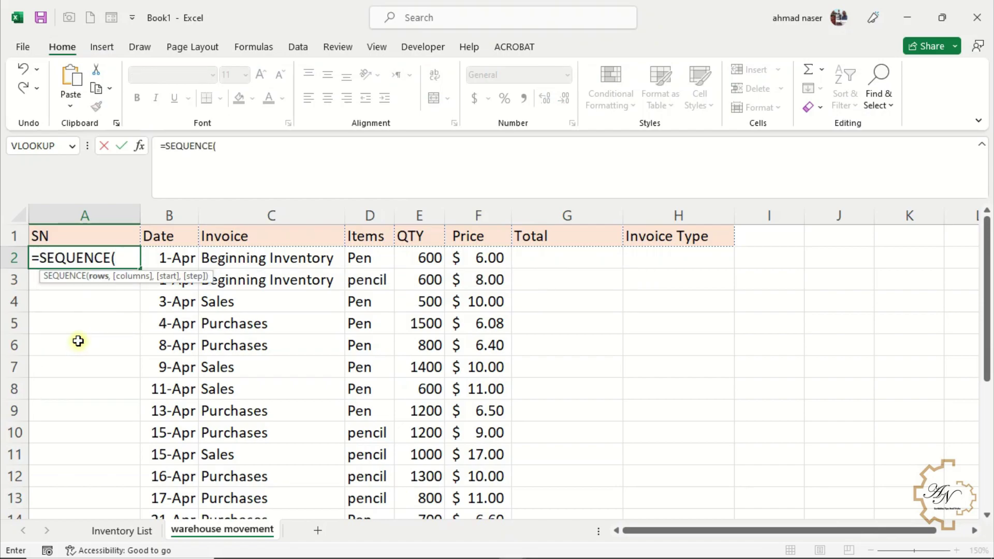
type("coun")
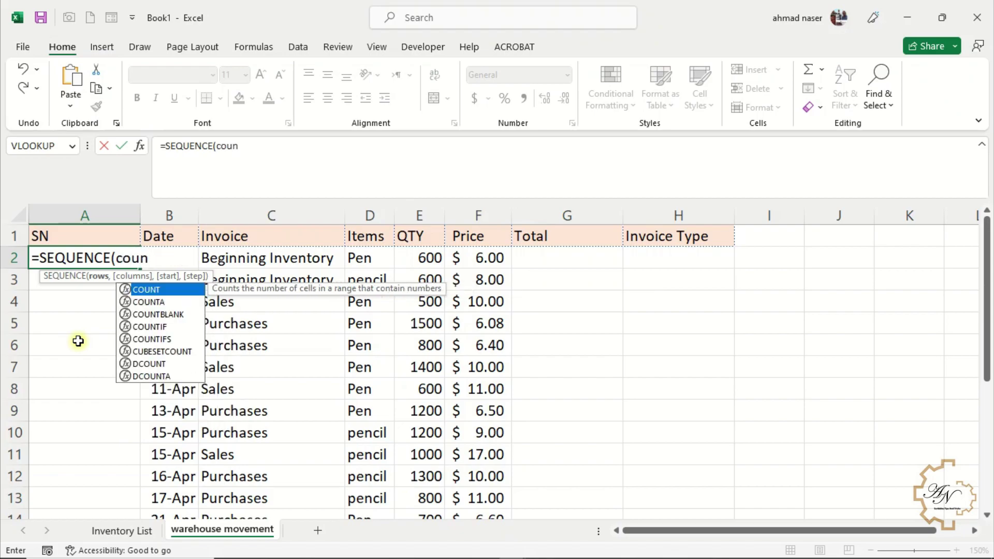
double_click(155, 301)
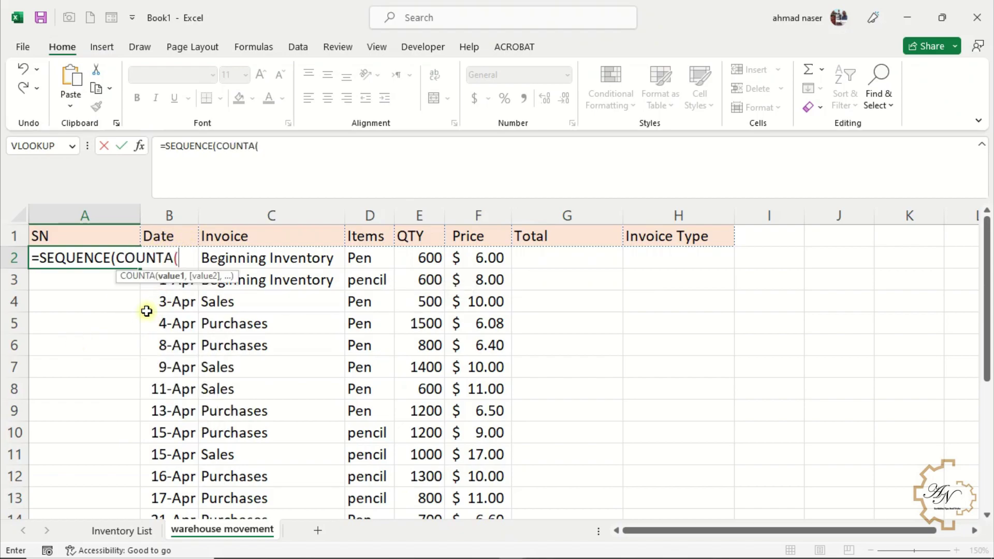
left_click(176, 215)
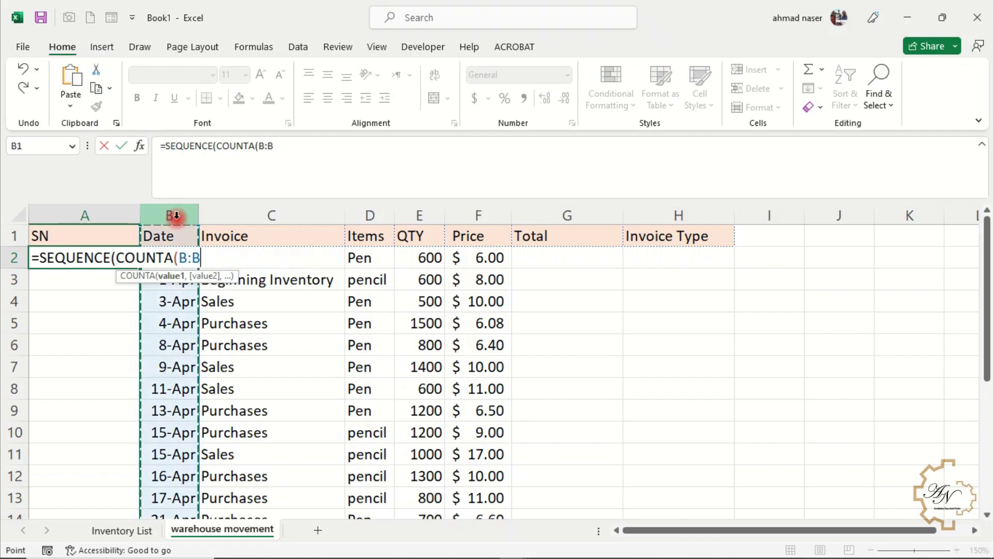
type(")")
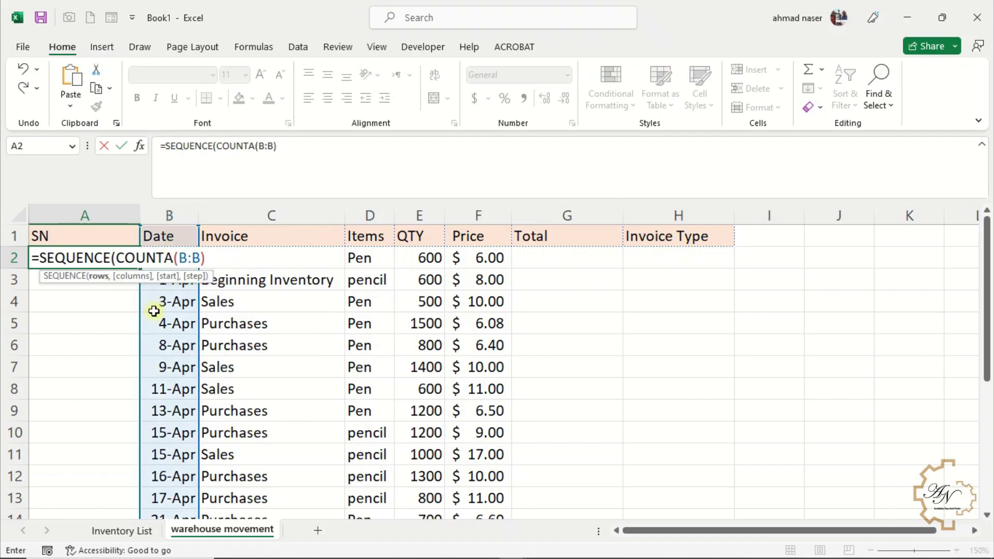
type("-1")
key("Return")
key("Return")
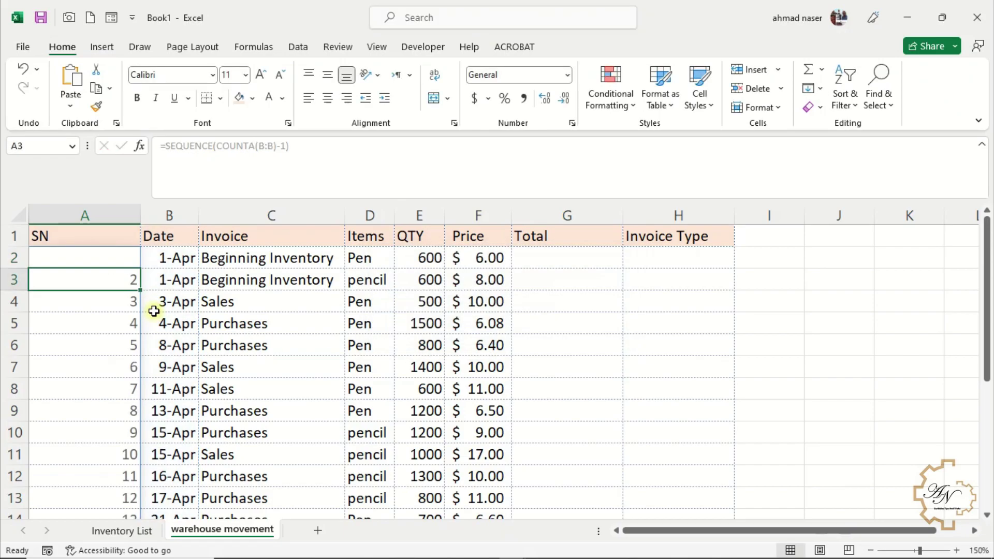
Verify the SN column runs from 1 to 18 down to the last transaction row.
scroll(98, 300, "down", 4)
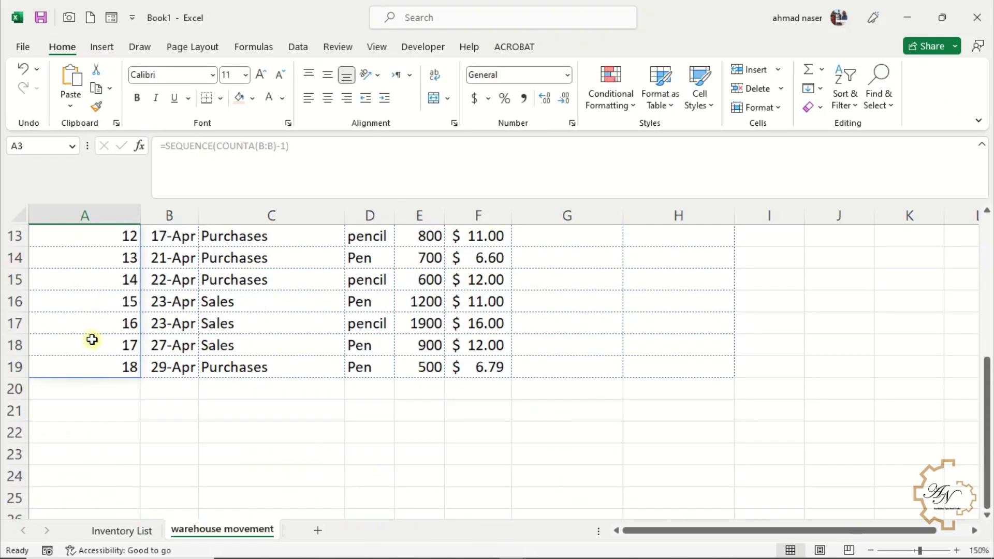
left_click(100, 367)
left_click(146, 367)
left_click(126, 367)
left_click(119, 349)
scroll(120, 348, "up", 4)
left_click(119, 258)
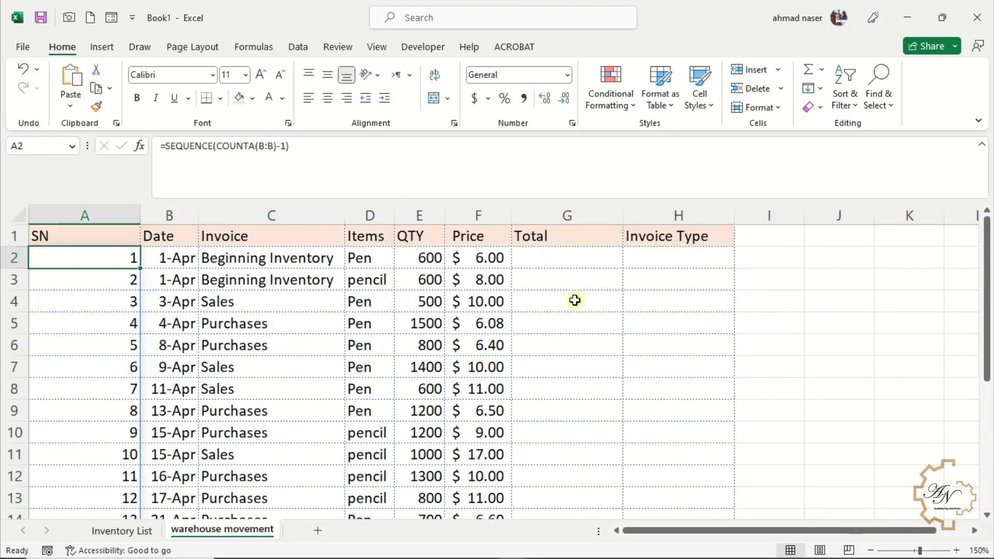
left_click(793, 278)
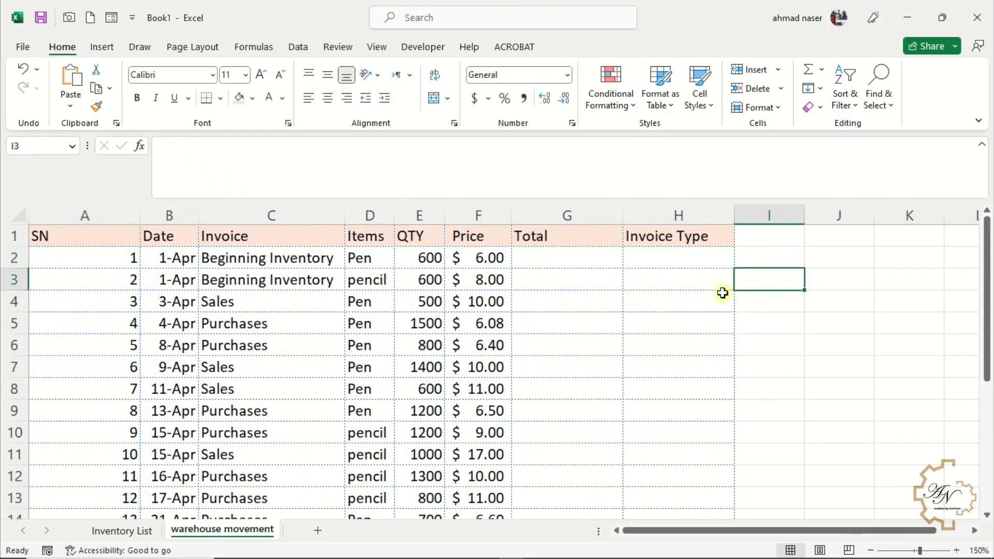
Enter =OFFSET($A$1,1,,COUNTA($B:$B)-1,) in I3 to spill the SN values as a dynamic range.
type("=o")
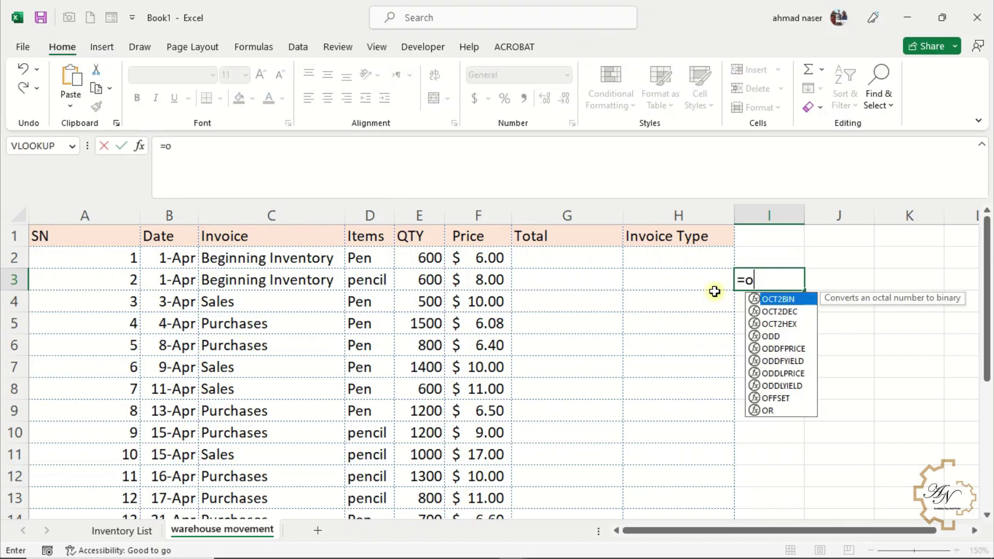
type("f")
double_click(790, 299)
left_click(91, 233)
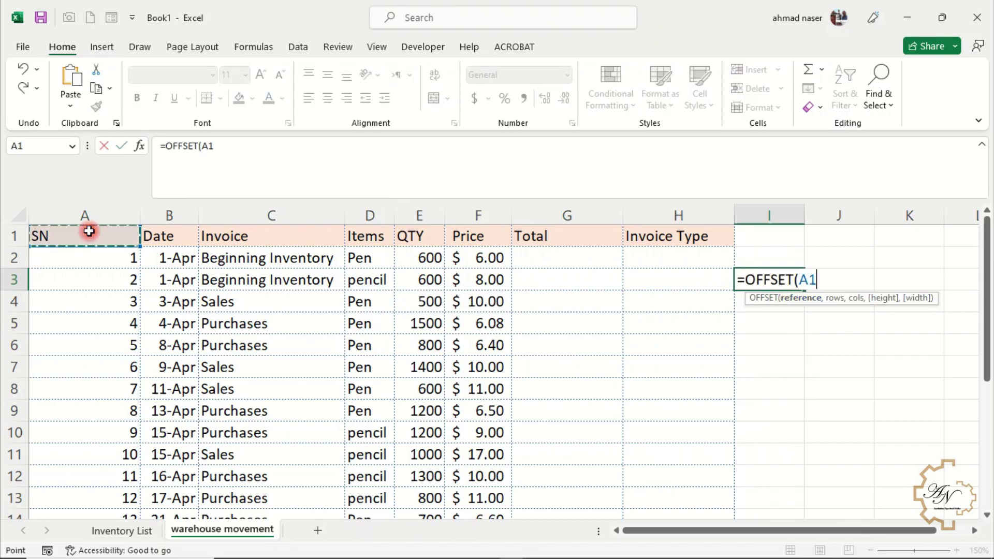
key("F4")
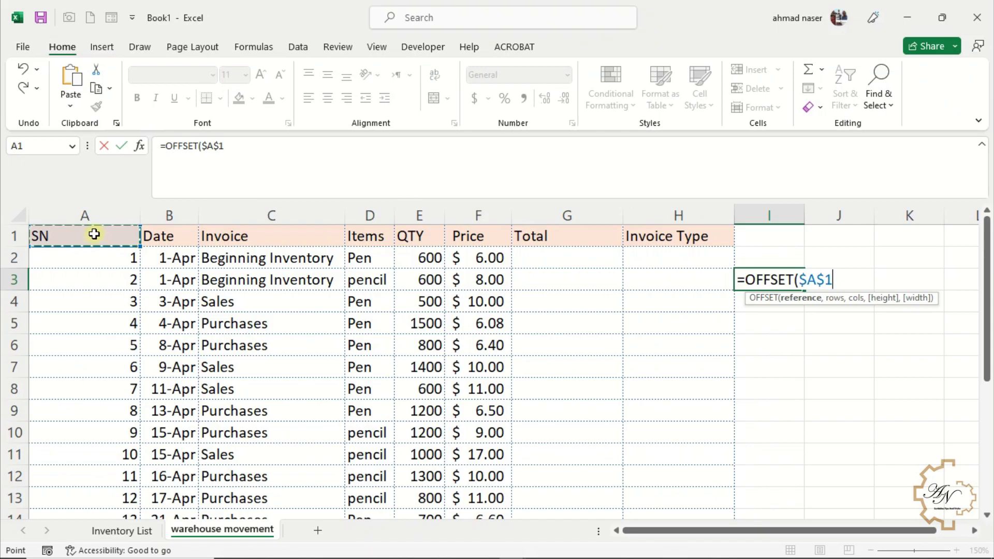
type(",")
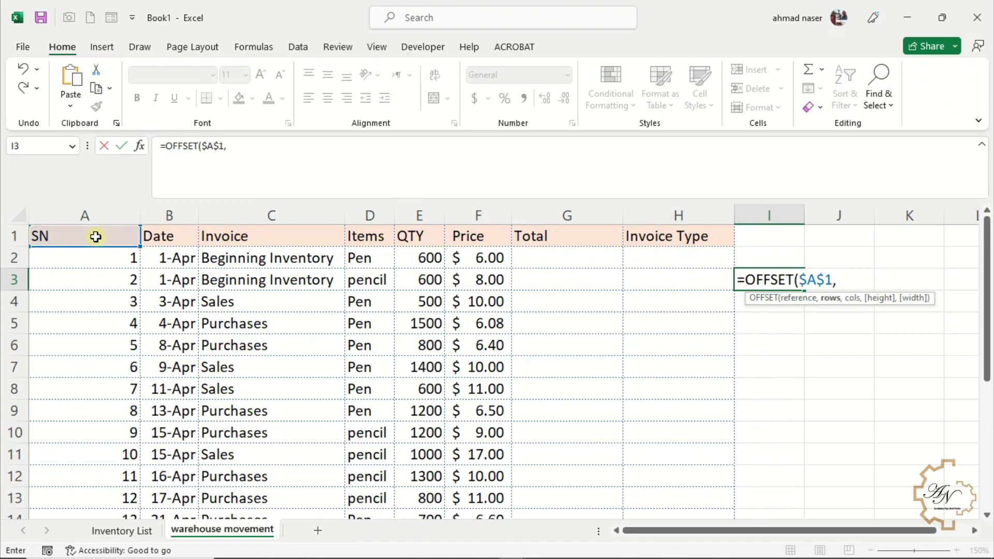
type("1,,")
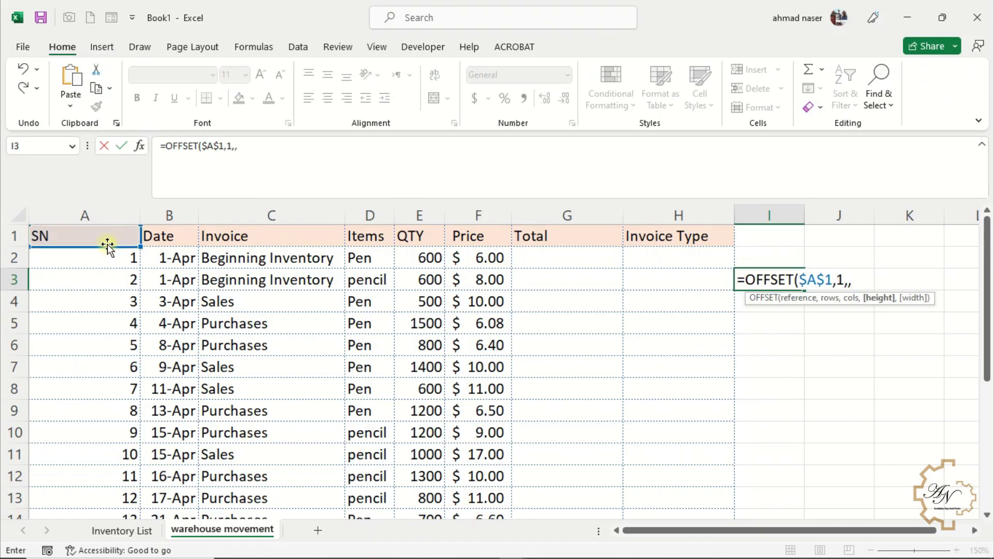
type("cou")
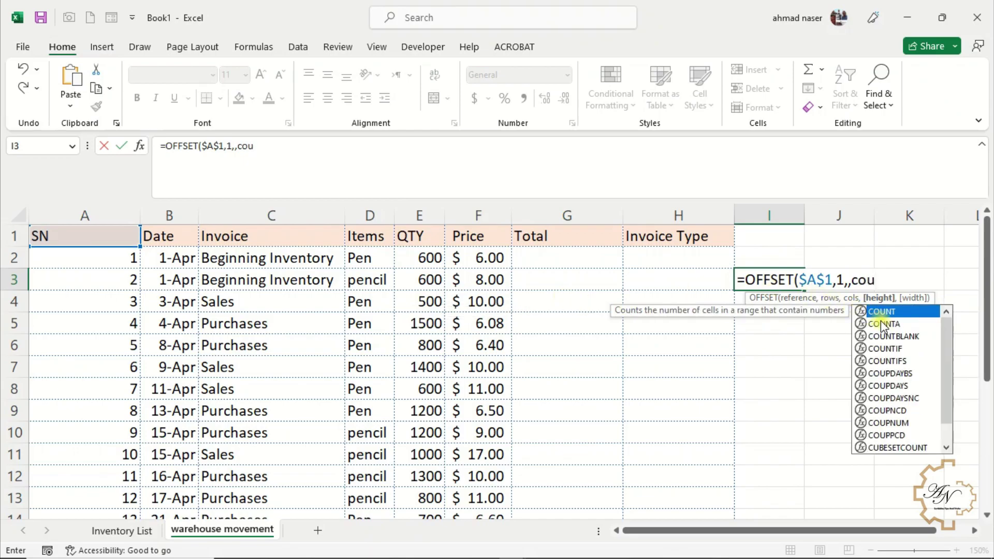
double_click(881, 321)
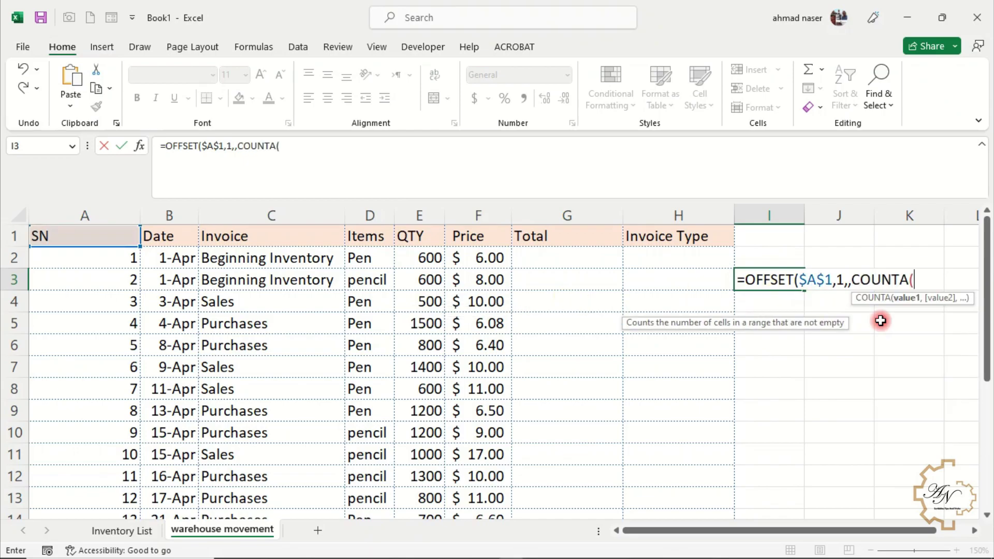
left_click(176, 215)
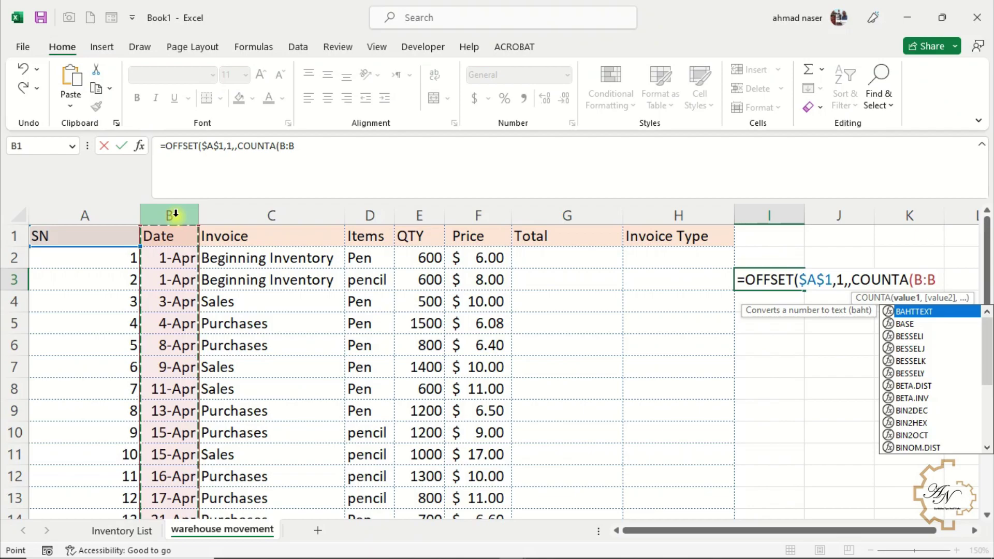
key("F4")
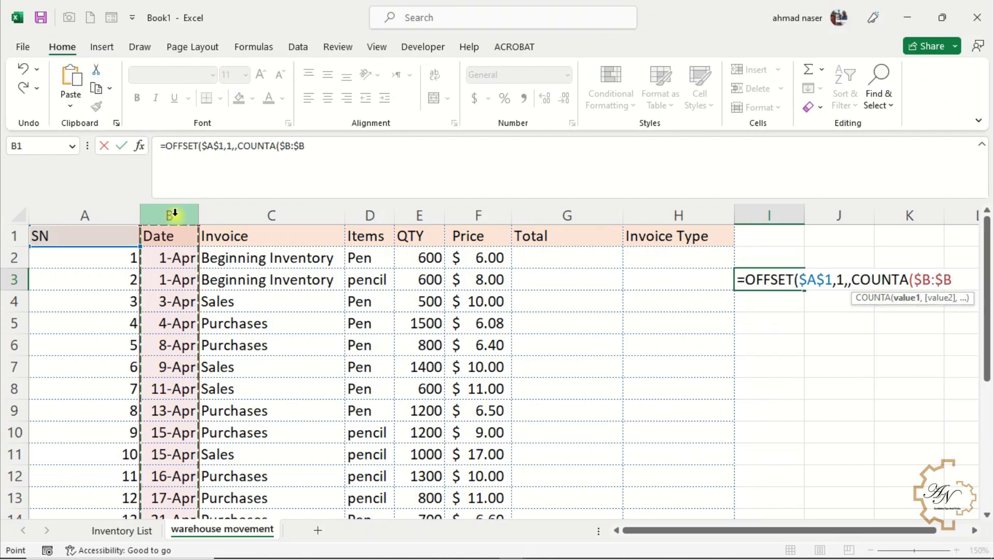
type(")-1")
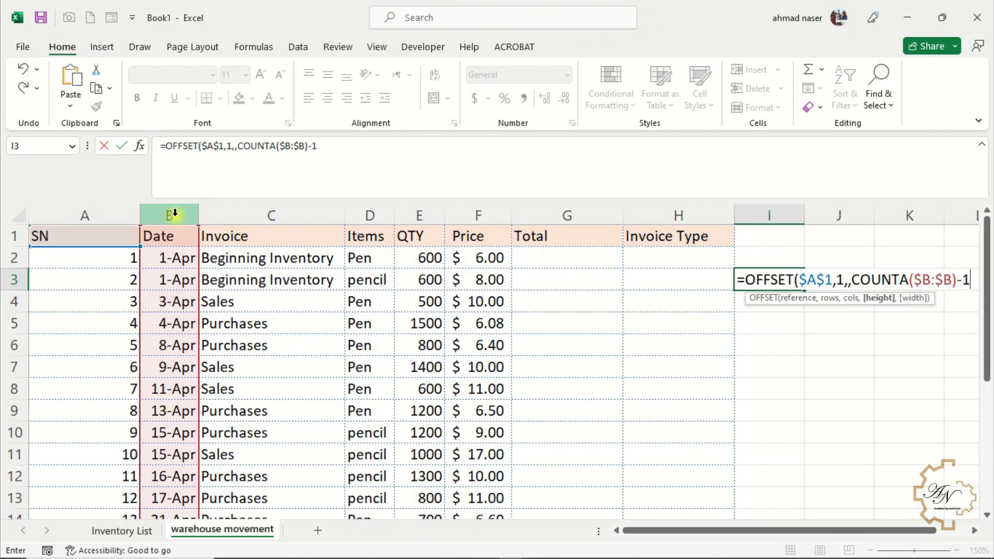
type(",)")
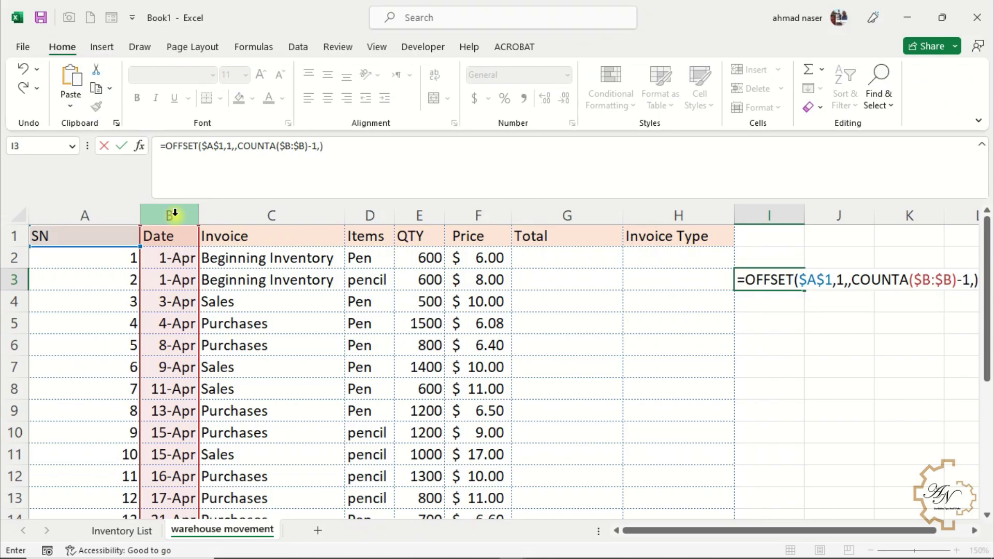
key("Return")
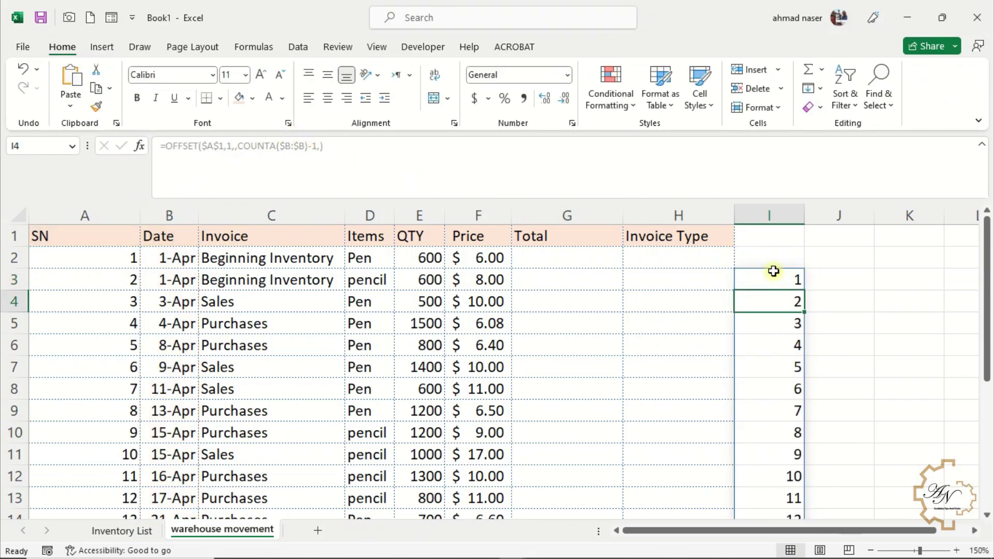
left_click(98, 241)
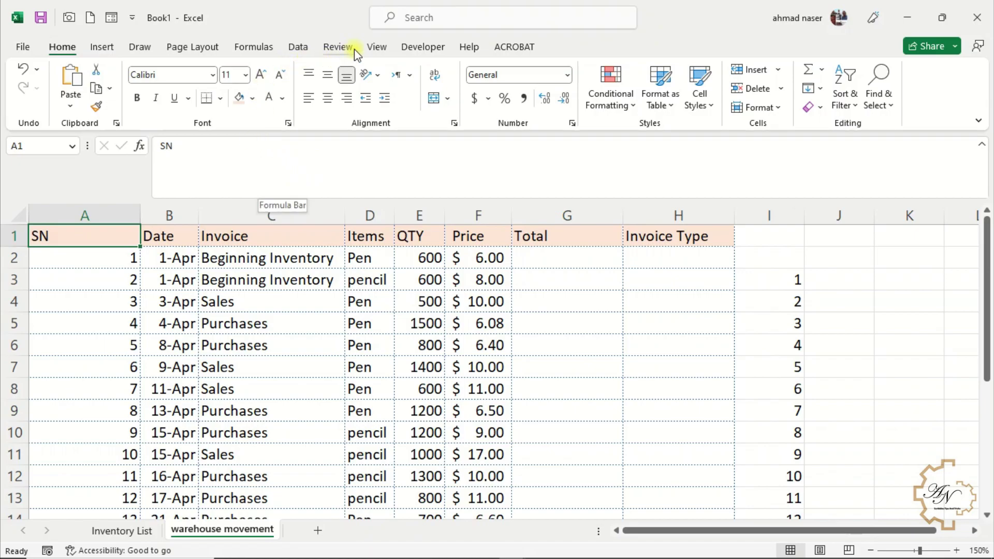
left_click(254, 46)
Define dynamic OFFSET-based names SN and Date for columns A and B.
left_click(481, 69)
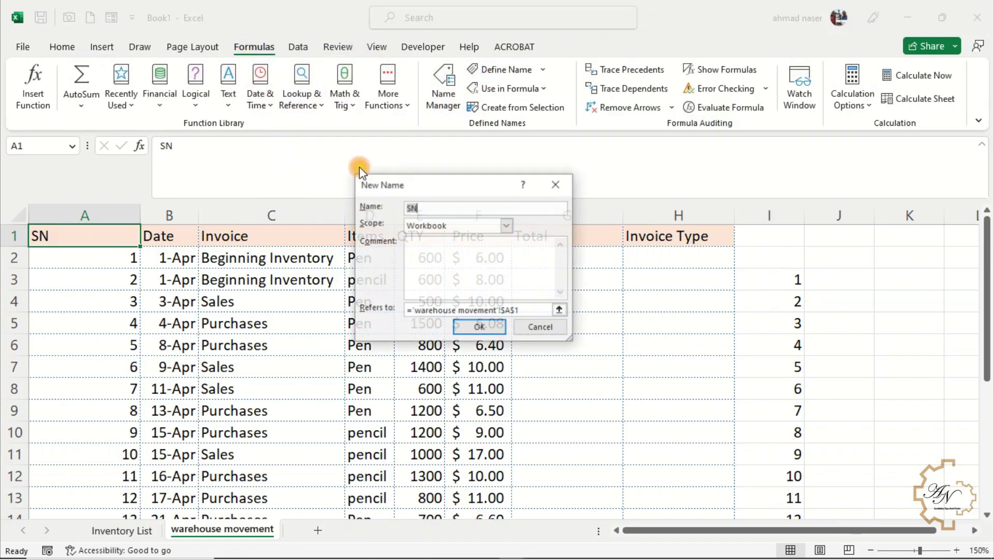
left_click_drag(517, 311, 407, 311)
type("=OFFSET($A$1,1,,COUNTA($B:$B)-1,)")
left_click(476, 330)
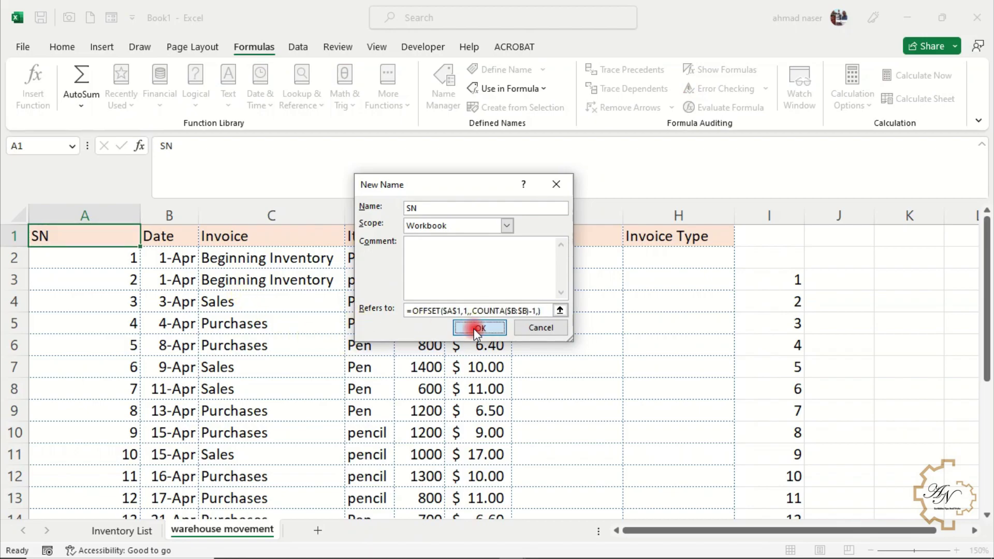
left_click(158, 236)
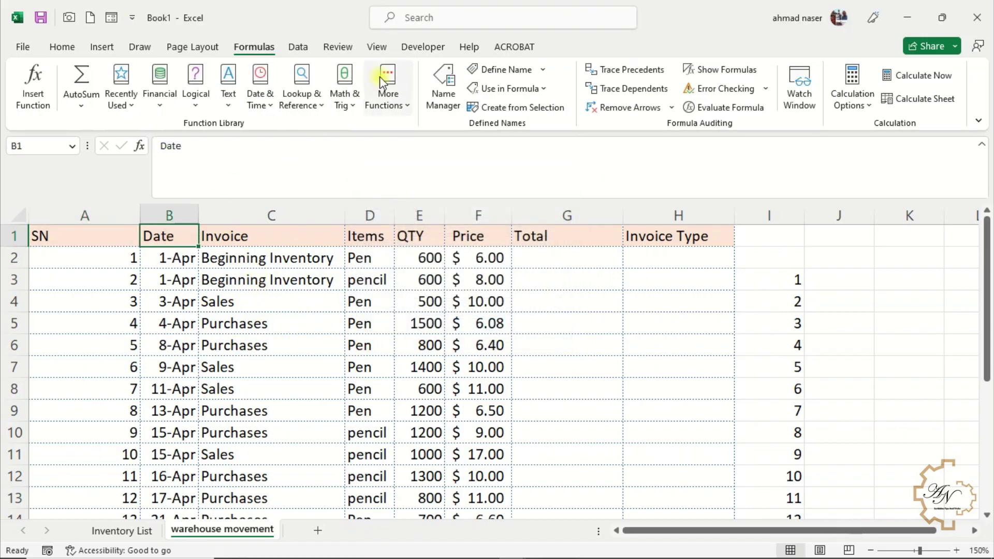
left_click(497, 69)
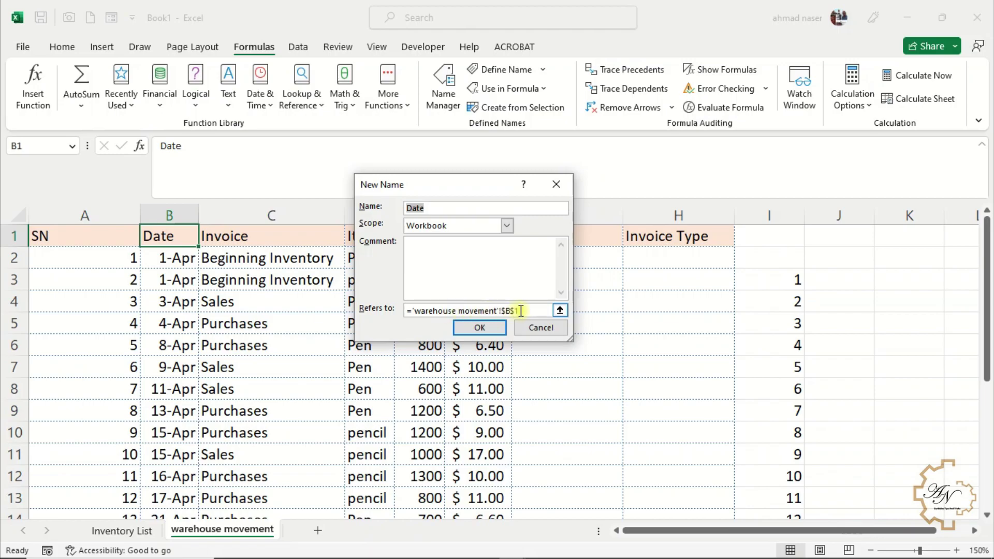
left_click_drag(519, 310, 288, 304)
type("=OFFSET($A$1,1,,COUNTA($B:$B)-1,)")
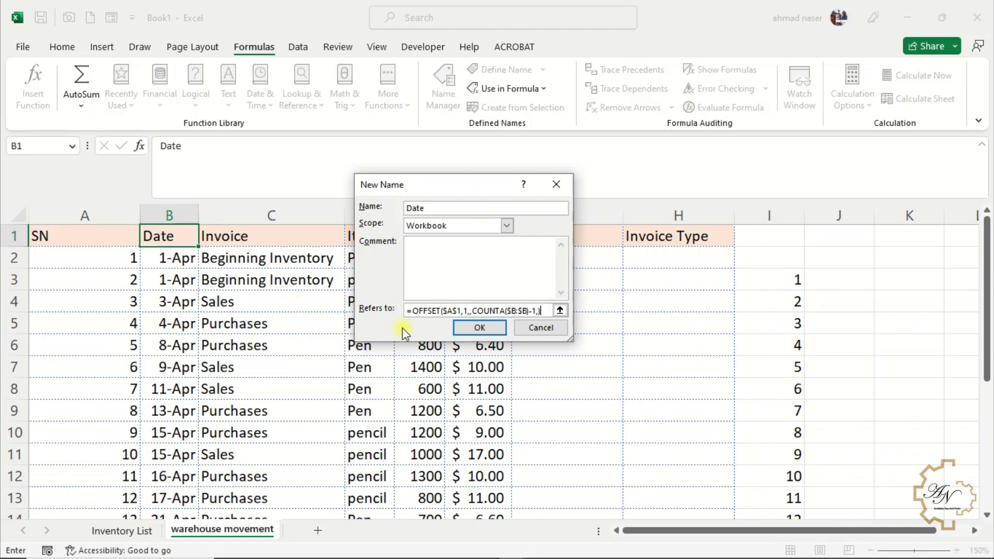
left_click(449, 310)
left_click(478, 327)
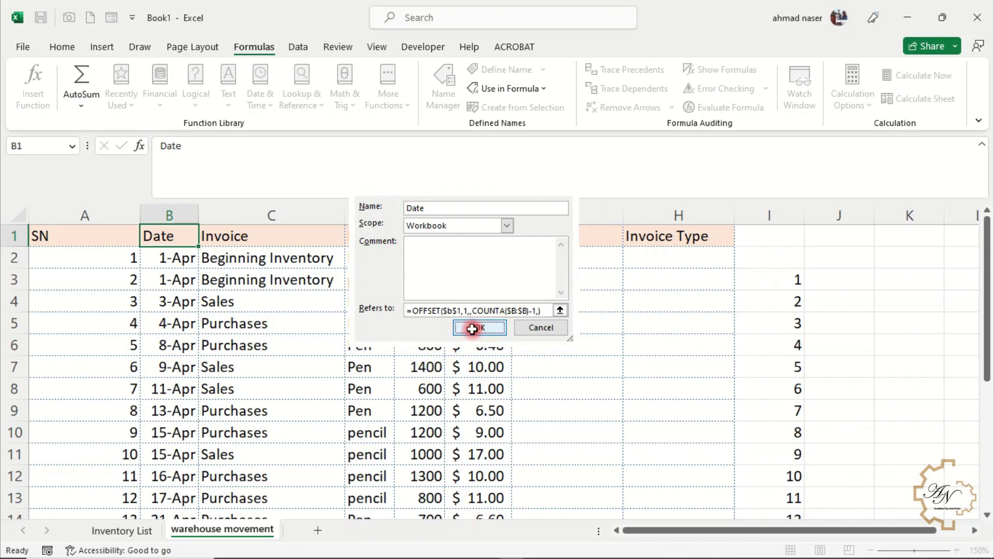
Define the names Invoice, Items and QTY using the pasted OFFSET formula.
left_click(271, 236)
left_click(487, 69)
key("ctrl+v")
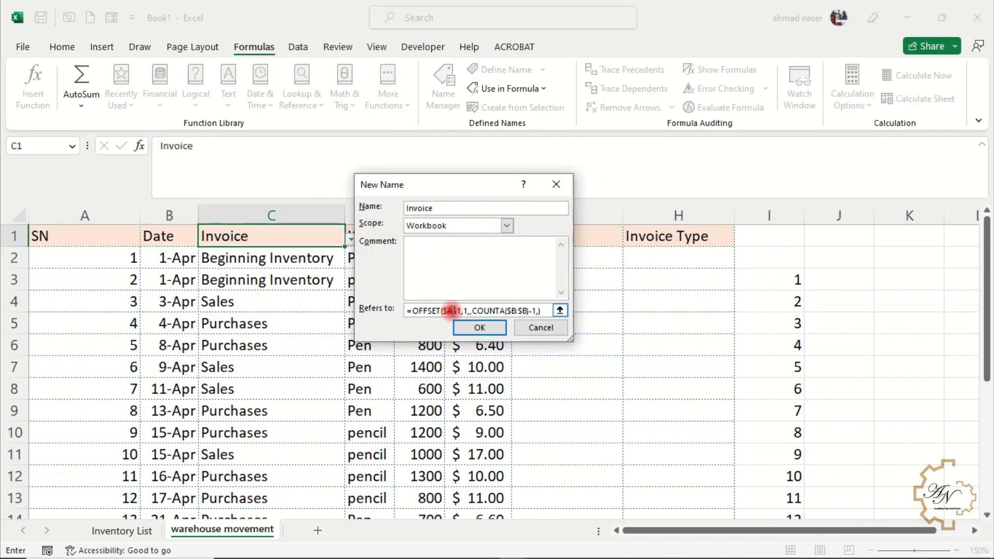
left_click(479, 327)
left_click(369, 236)
left_click(487, 69)
type("=OFFSET($D$1,,,COUNTA($D:$D)-1)")
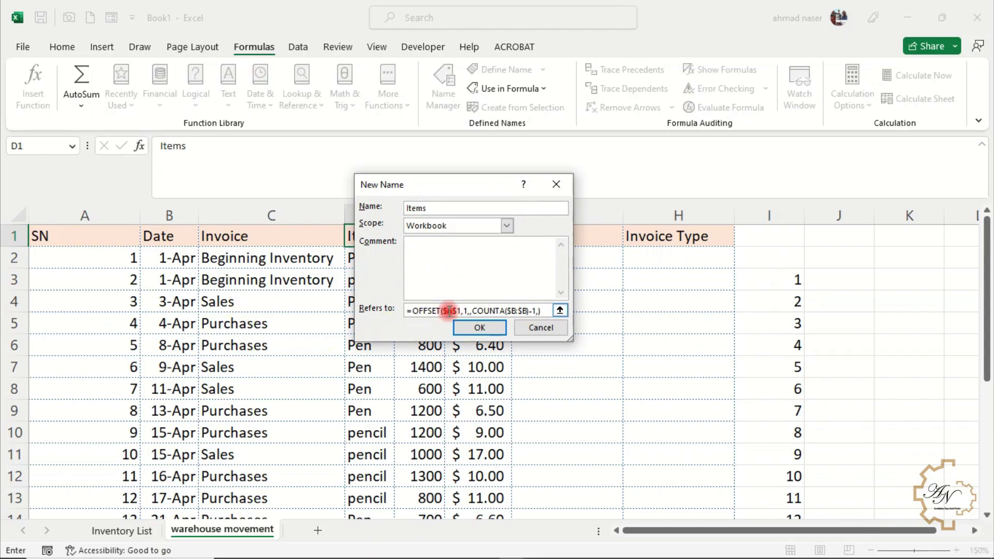
left_click(480, 327)
left_click(421, 236)
left_click(487, 69)
type("=OFFSET($E$1,1,0,COUNTA($E:$E)-1,1)")
left_click(479, 327)
Define the Price and Total names, switching the formula's column to F and G.
left_click(465, 236)
left_click(487, 69)
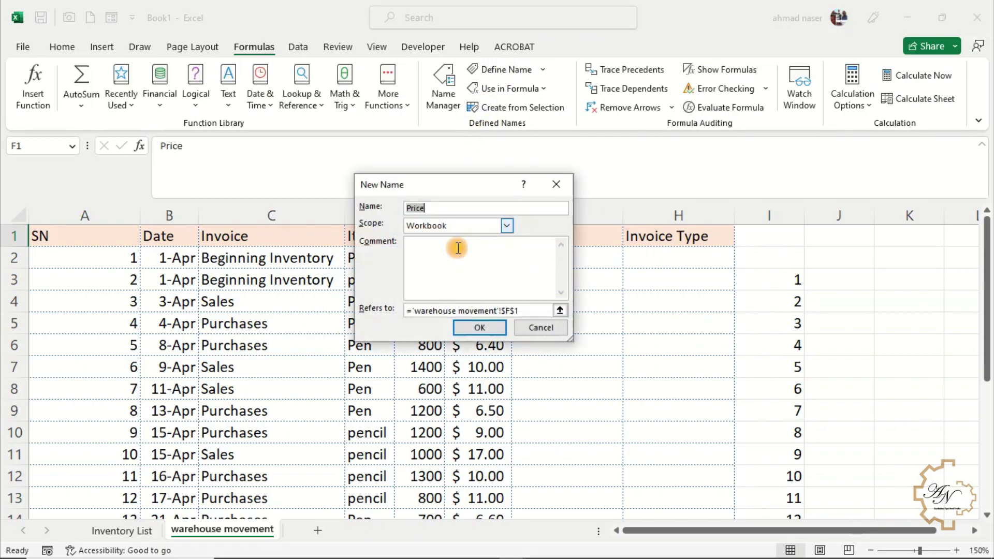
type("=OFFSET($A$1,1,,COUNTA($B:$B)-1,)")
left_click_drag(449, 310, 453, 311)
type("F")
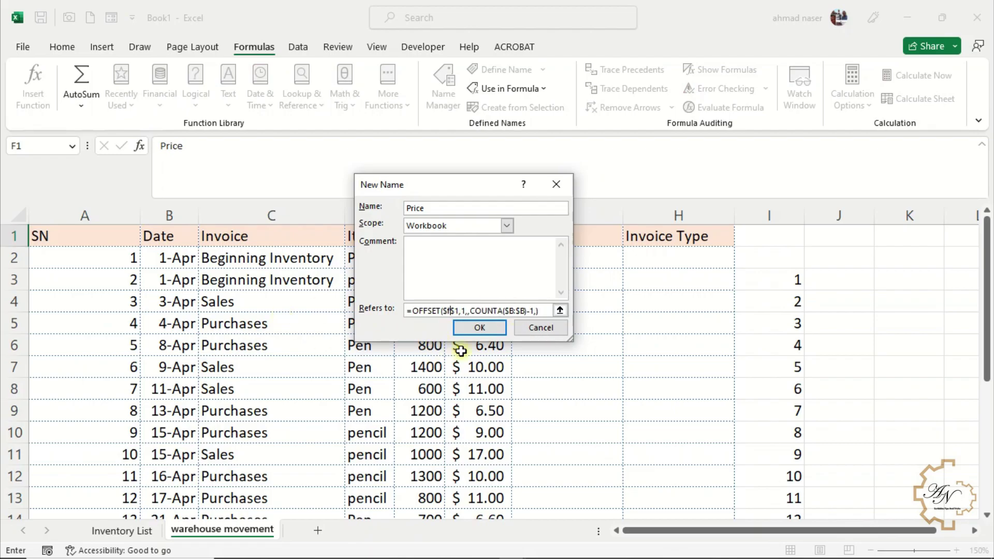
left_click(479, 327)
left_click(567, 236)
left_click(487, 69)
left_click(541, 311)
type("=OFFSET($A$1,,,COUNT($A:$A),1)")
left_click_drag(448, 312, 454, 312)
type("G")
left_click(479, 327)
Define the Invoice_Type name with the OFFSET formula pointing at column H.
left_click(637, 243)
left_click(495, 71)
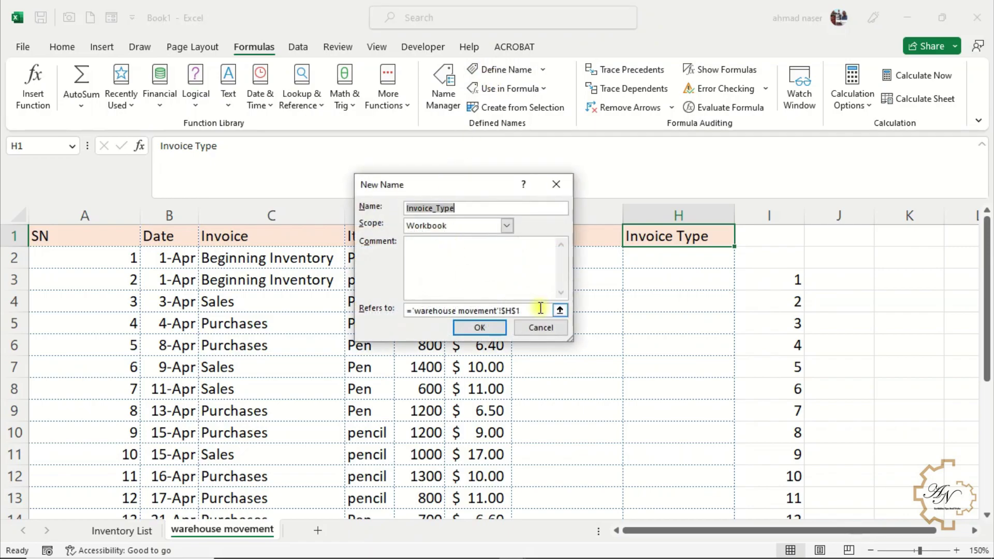
left_click(541, 310)
type("=OFFSET($A$1,1,,COUNTA($B:$B)-1,)")
left_click_drag(448, 311, 454, 310)
type("h")
key("Return")
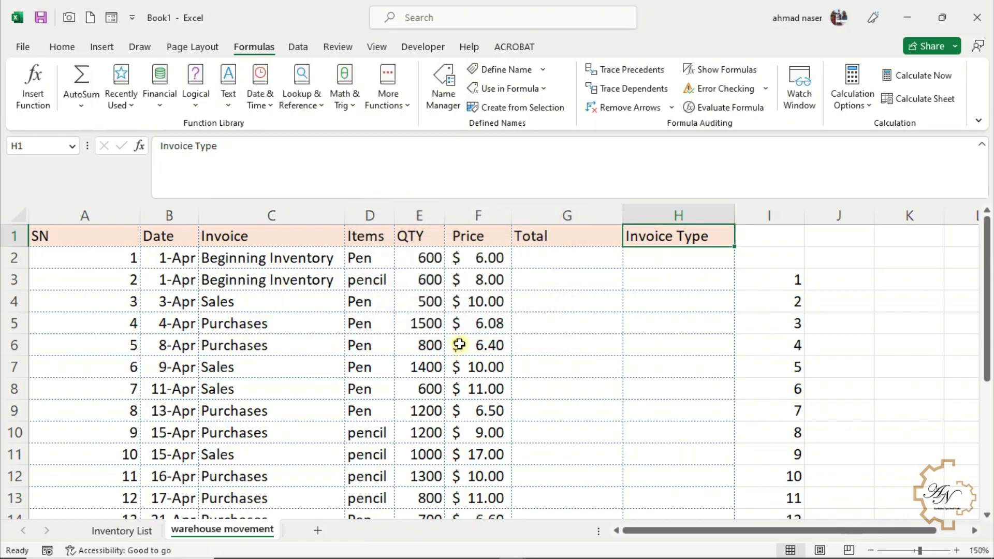
Clear the test OFFSET formula from cell I3.
left_click(782, 285)
key("Delete")
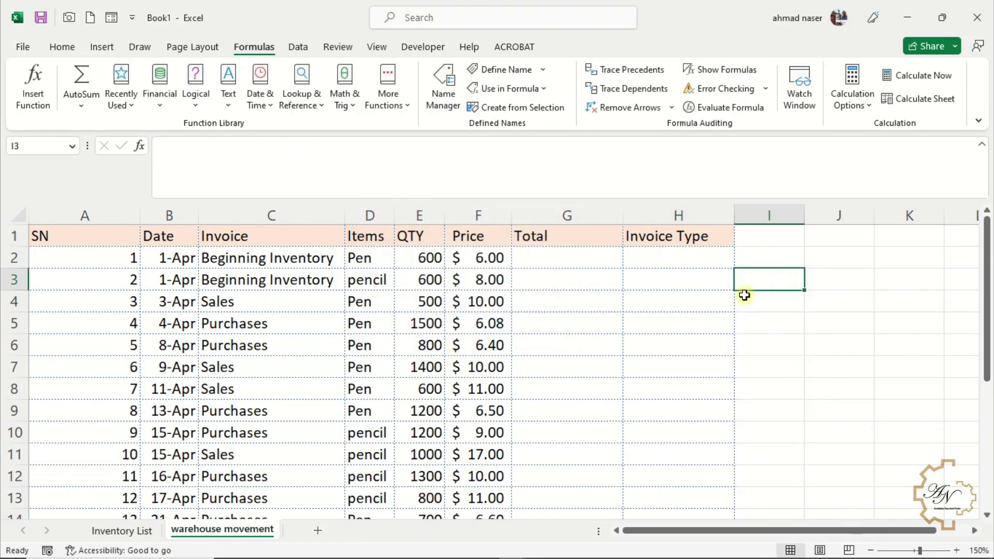
left_click(594, 263)
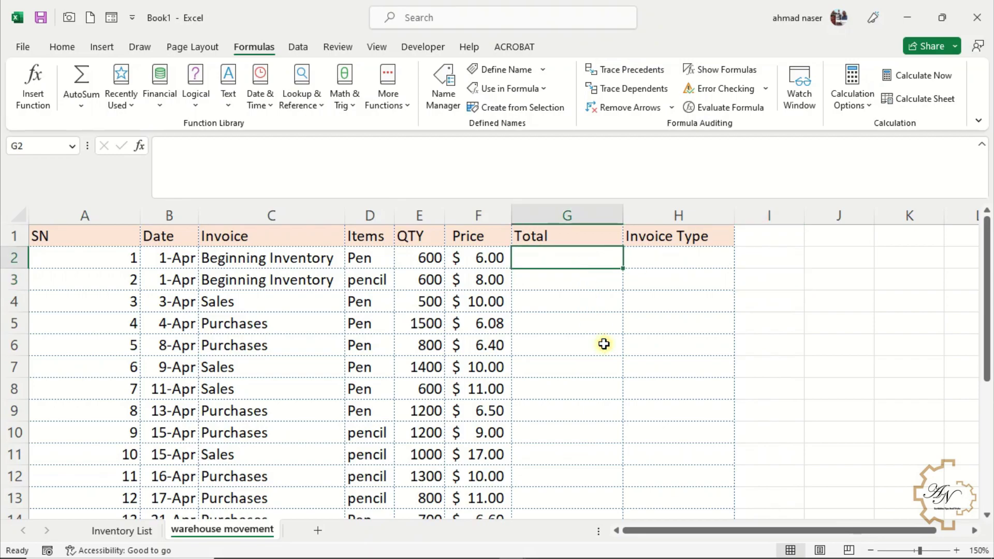
Enter =QTY*Price in G2 to compute every row's Total.
type("=q")
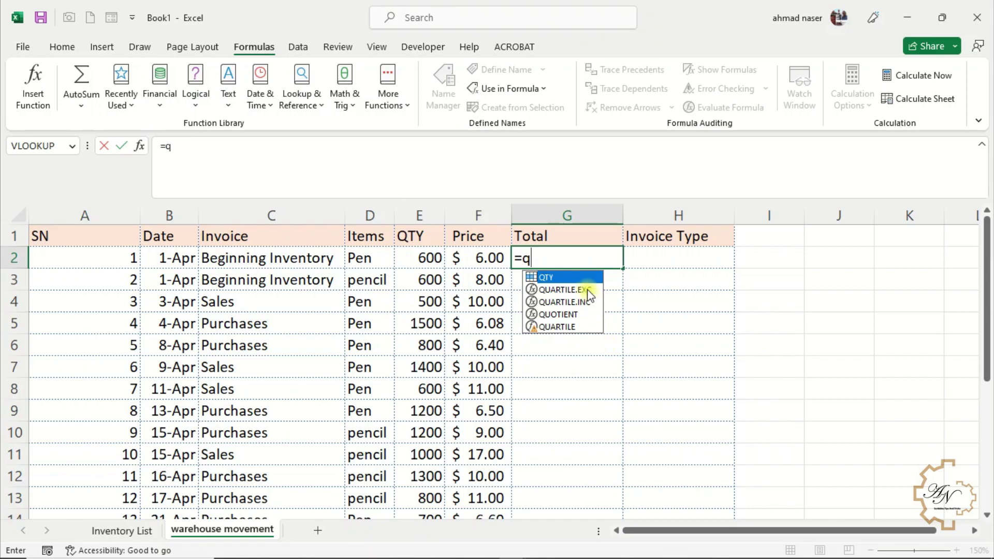
double_click(574, 277)
type("*")
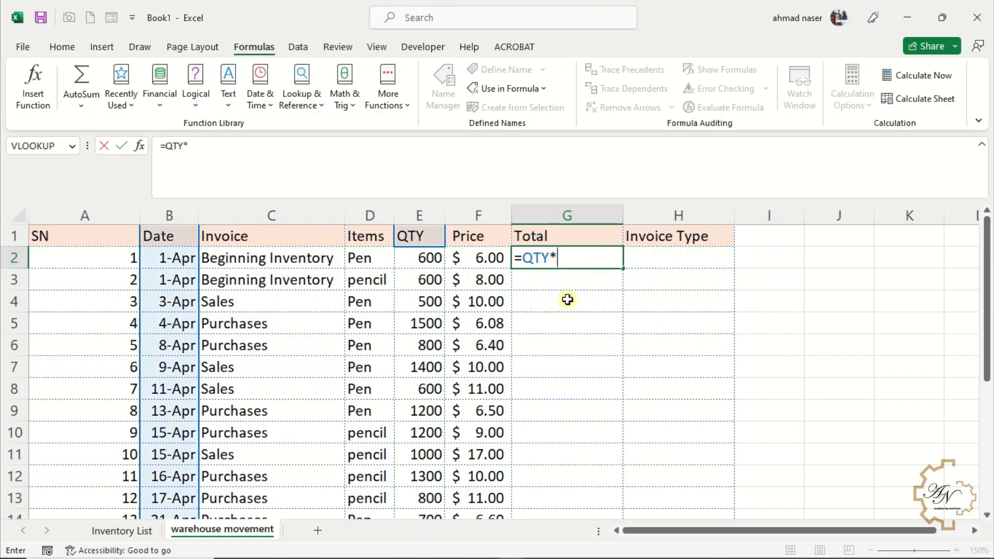
type("pr")
double_click(582, 278)
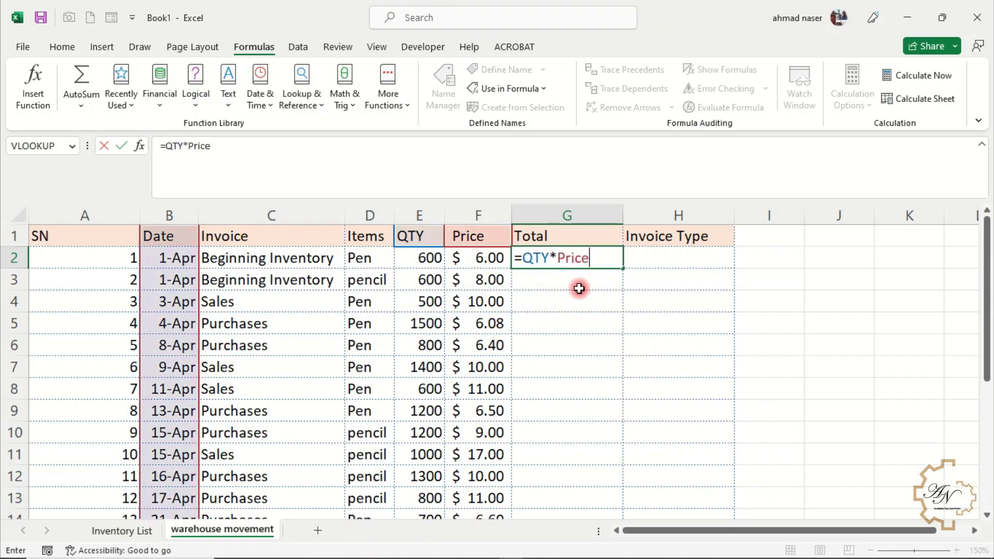
key("Return")
scroll(591, 277, "down", 2)
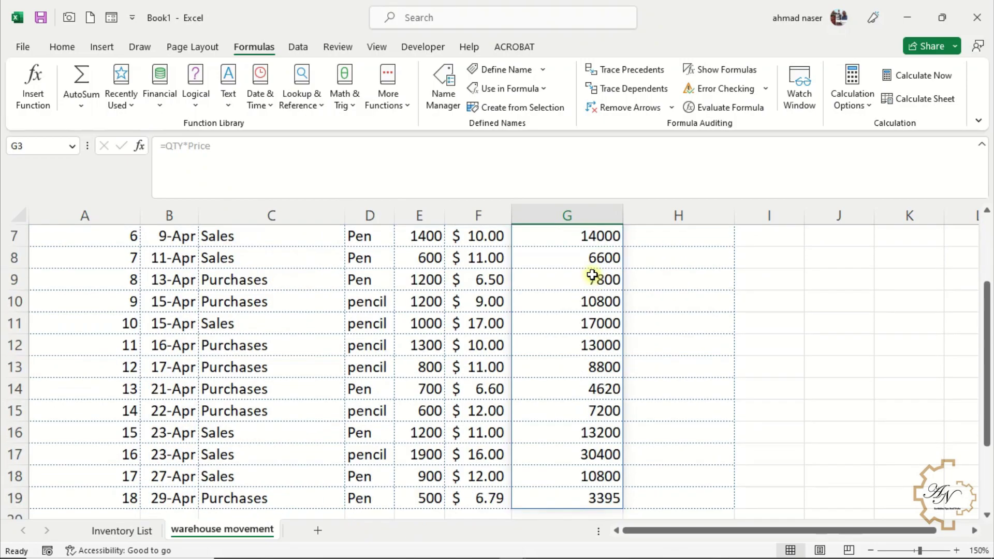
scroll(592, 275, "down", 1)
scroll(590, 279, "up", 3)
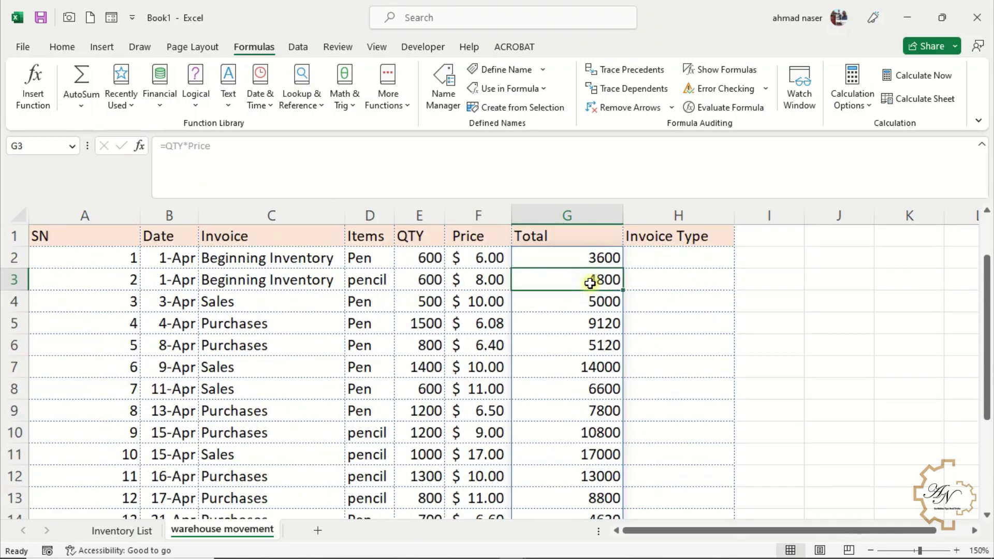
Format the Total column in Comma Style with no decimal places.
left_click(591, 216)
left_click(62, 46)
left_click(523, 98)
left_click(563, 98)
left_click(564, 98)
left_click(637, 257)
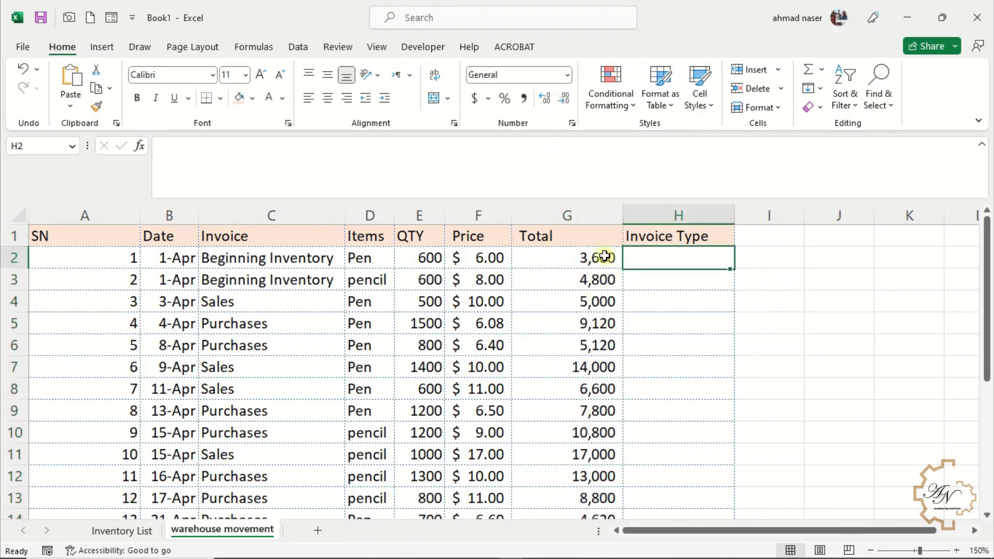
Enter =IF(Invoice="sales","out","in") in H2 and check the last rows' invoice types.
type("=if")
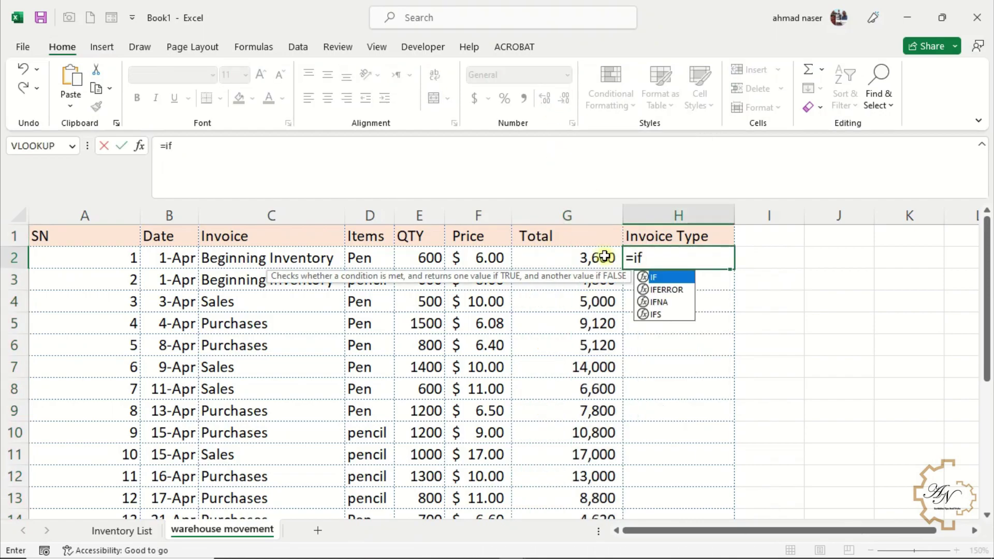
double_click(663, 278)
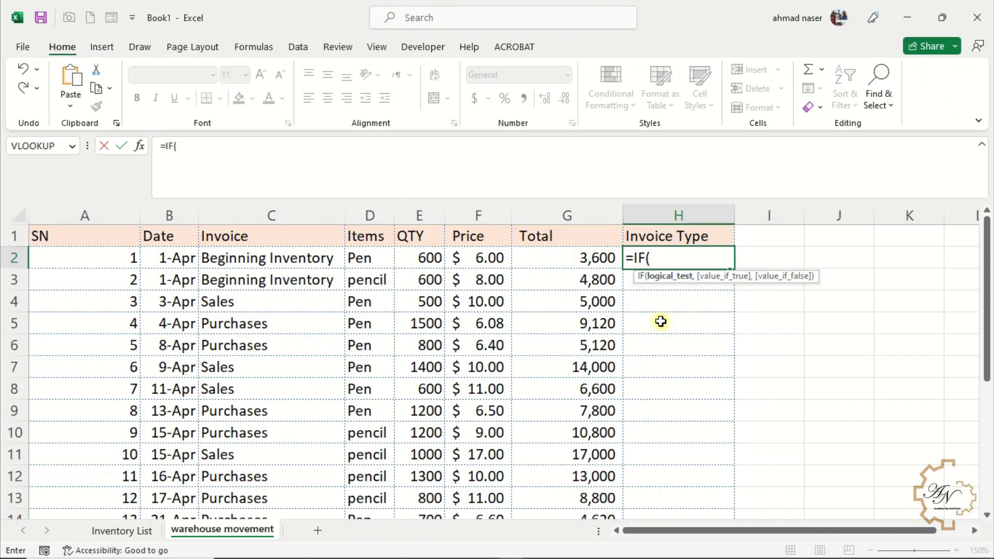
type("in")
double_click(684, 366)
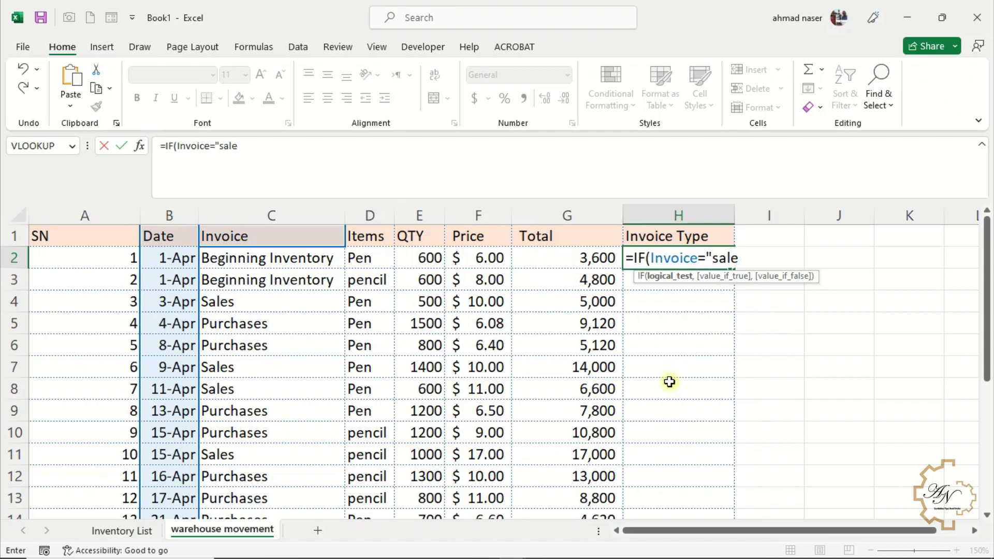
type("=\"sales\",")
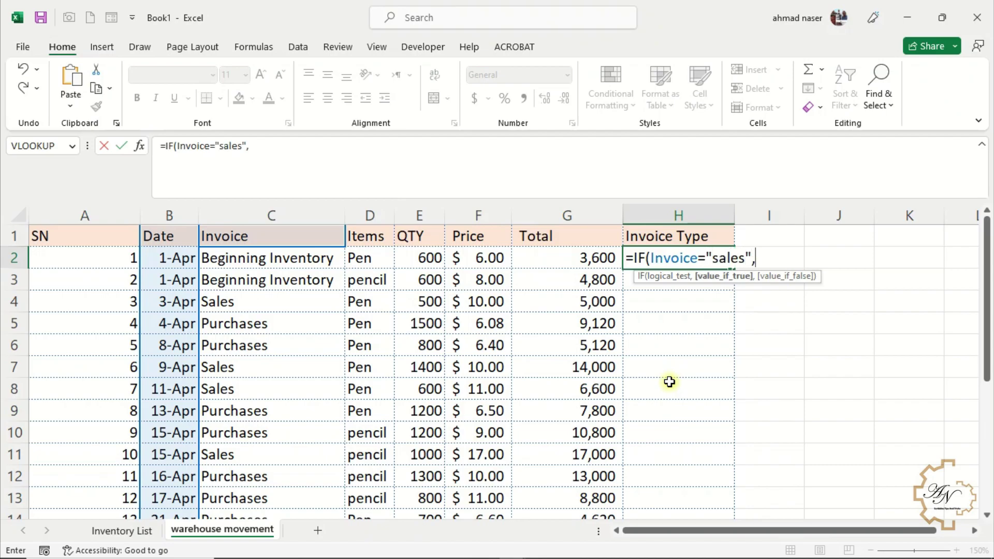
type("\"out\",\"in")
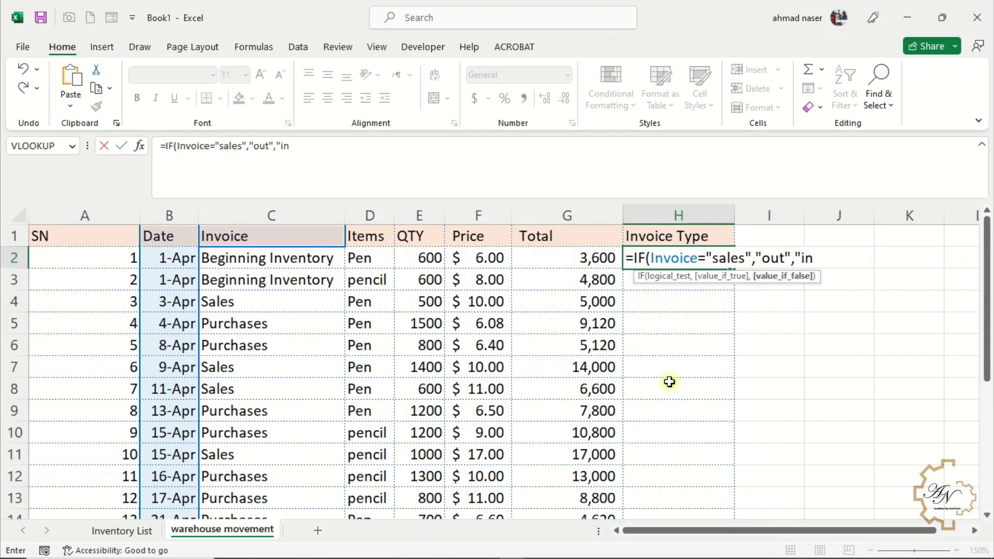
type("\"")
key("Return")
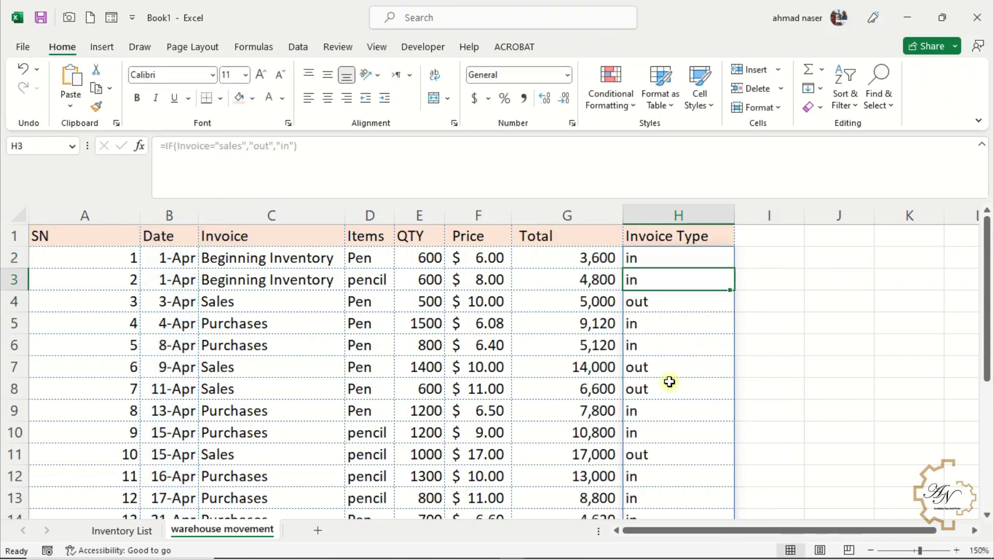
scroll(673, 352, "down", 4)
left_click(666, 366)
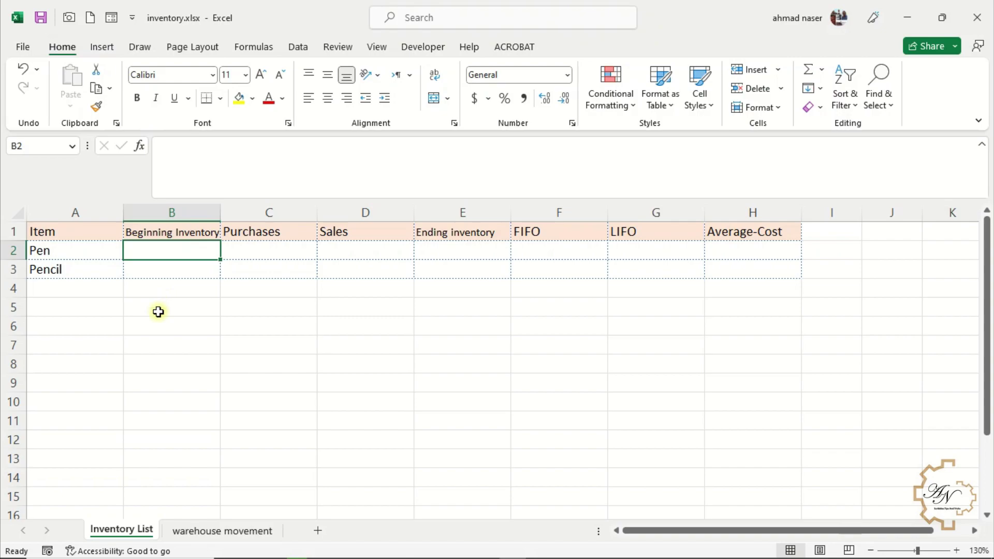
Enter =SUMIFS(QTY,Items,Item,Invoice,B$1) in B2 and copy it across to Purchases and Sales.
type("=")
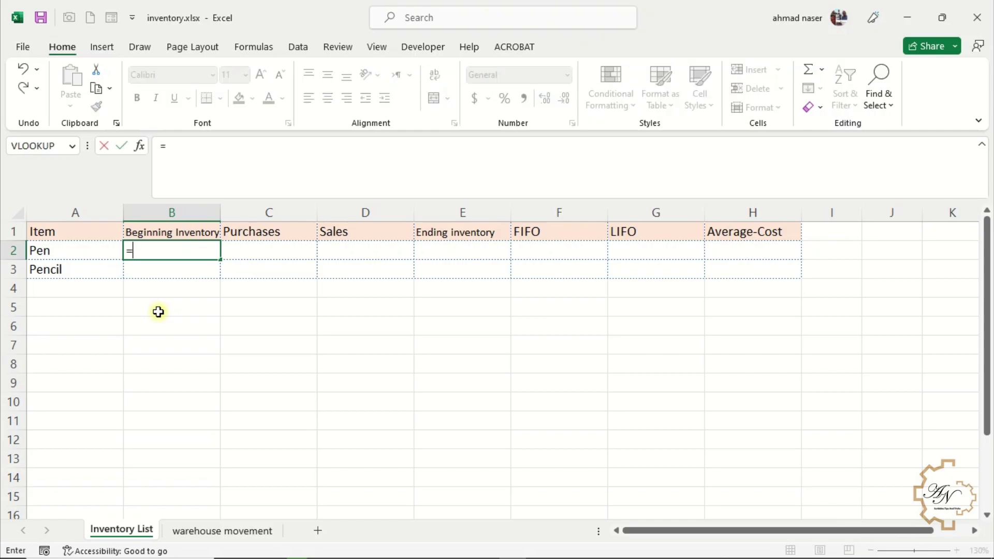
type("sum")
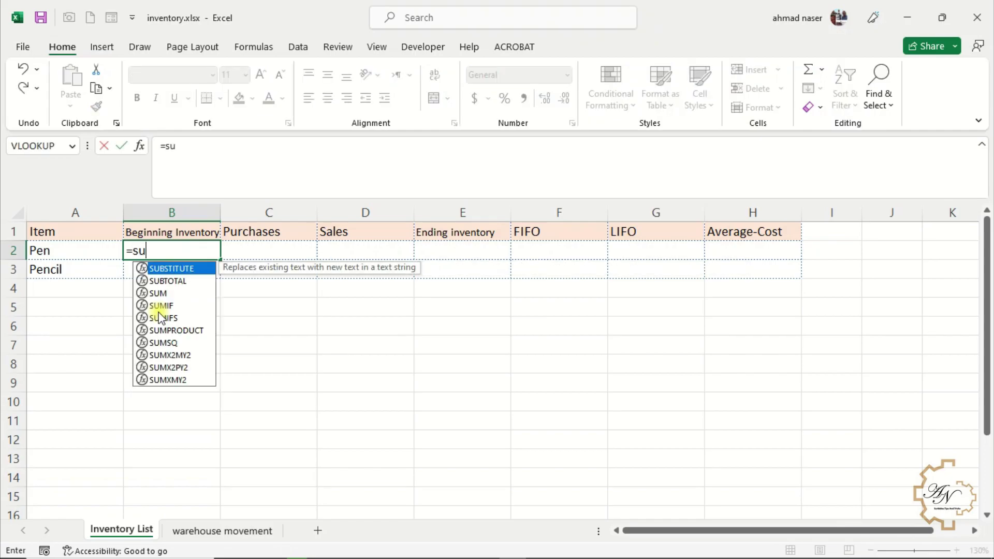
double_click(163, 293)
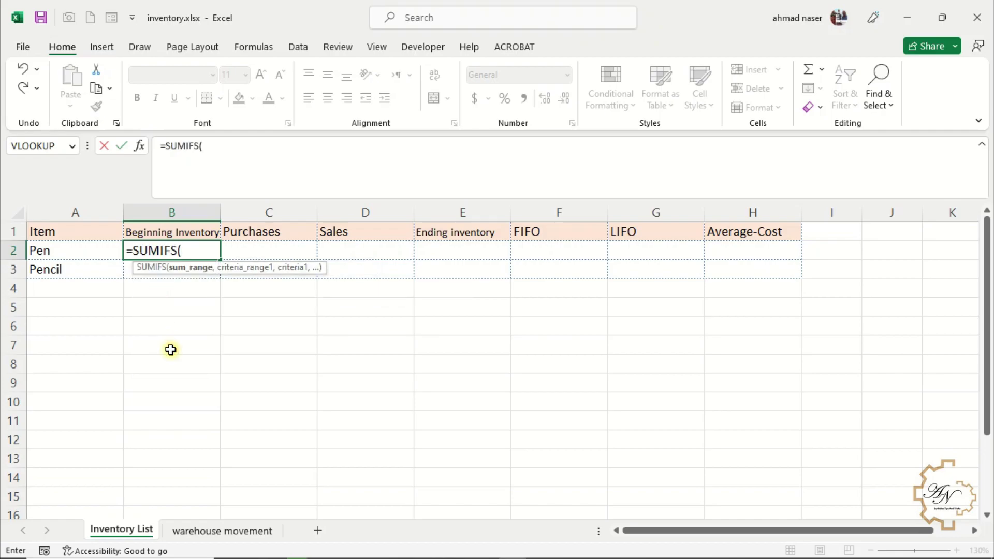
type("q")
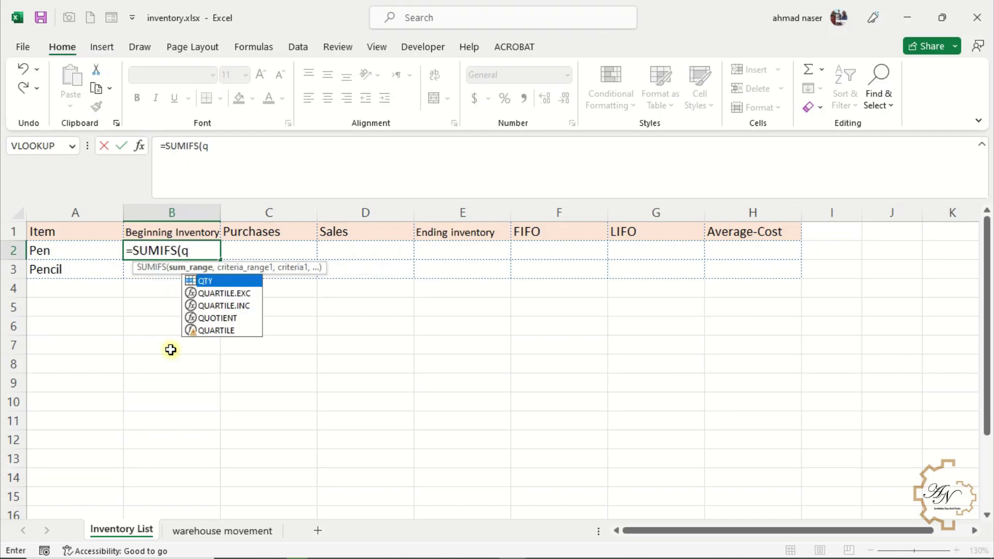
double_click(217, 281)
type(",i")
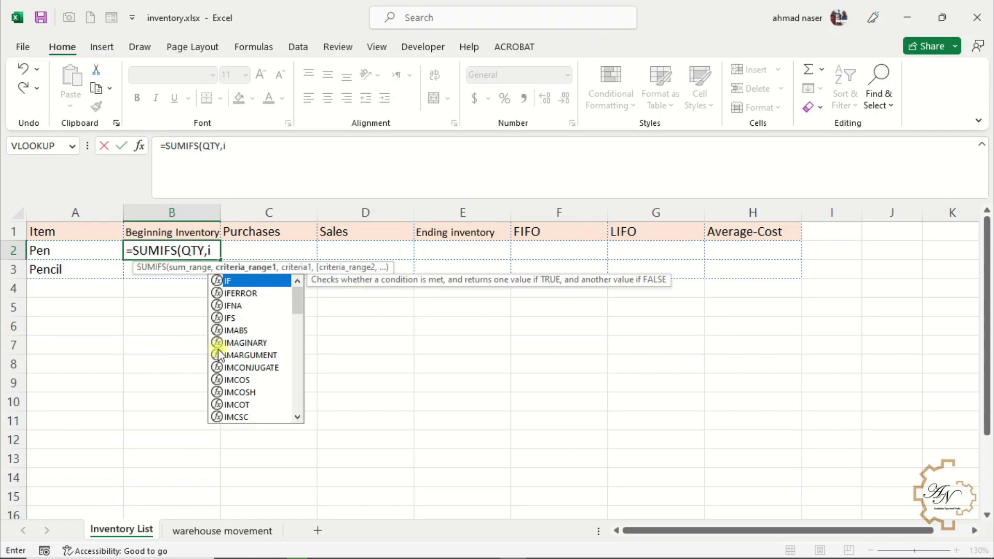
type("t")
double_click(236, 293)
type(",it")
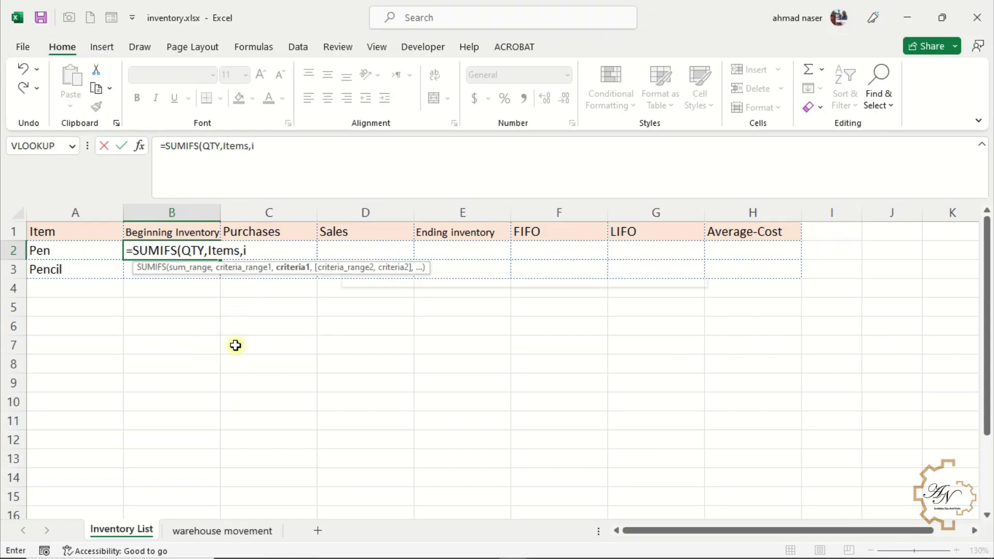
double_click(268, 279)
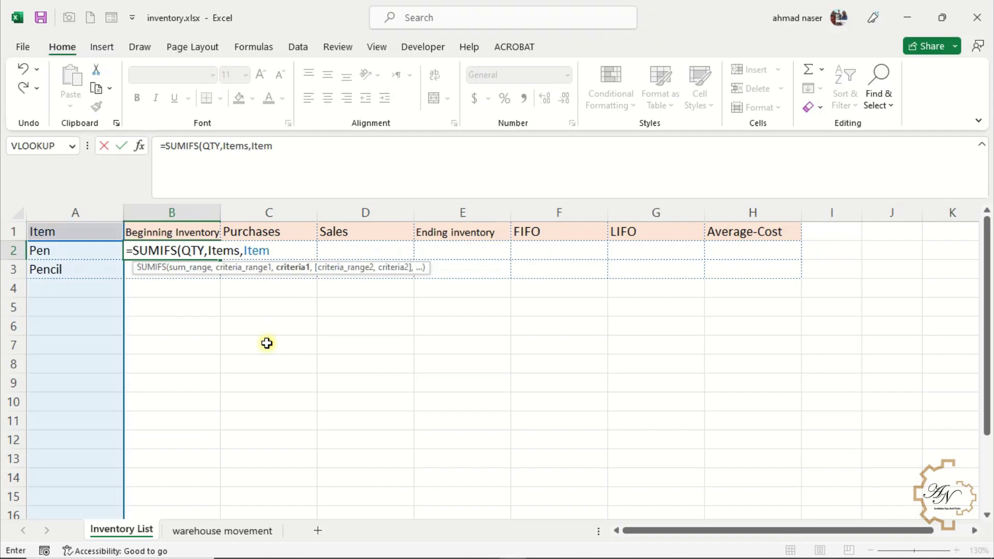
type(",in")
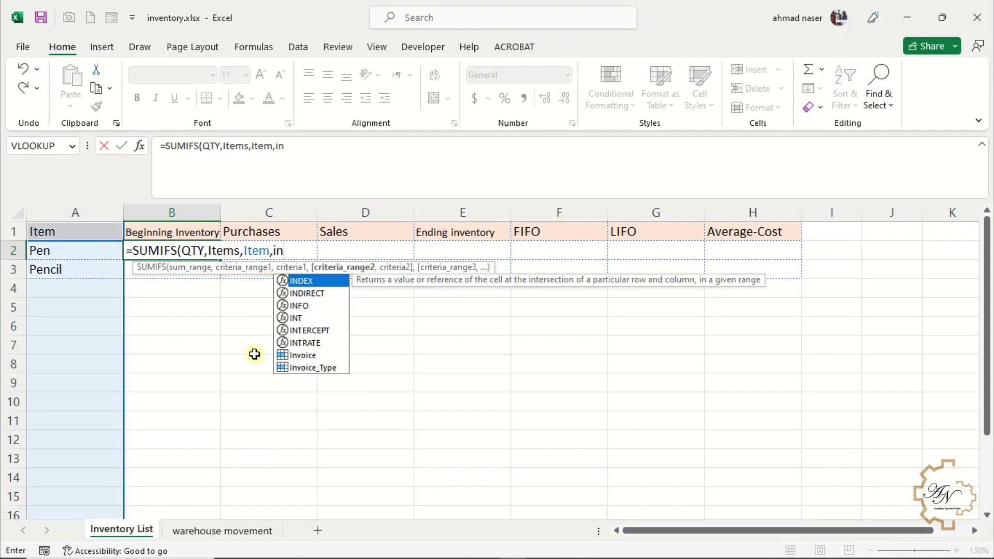
double_click(306, 354)
type(",b1")
key("F4")
key("F4")
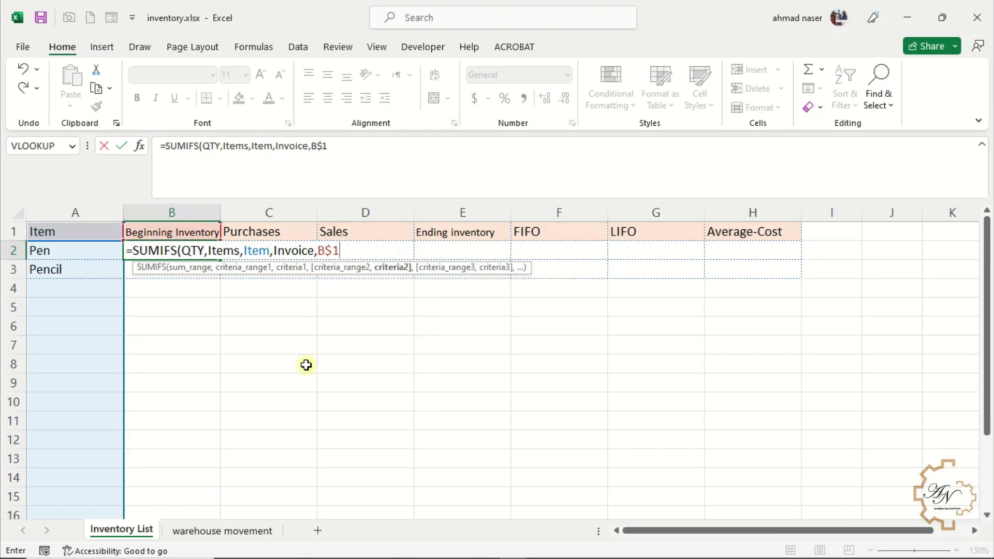
key("ctrl+Return")
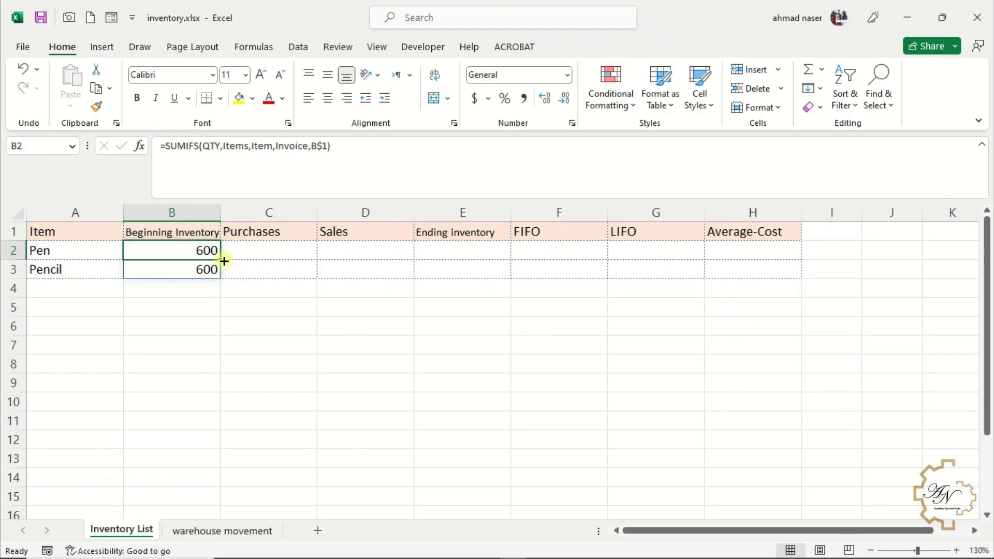
mouse_move(220, 259)
left_mouse_down()
mouse_move(458, 253)
mouse_move(456, 264)
left_mouse_up()
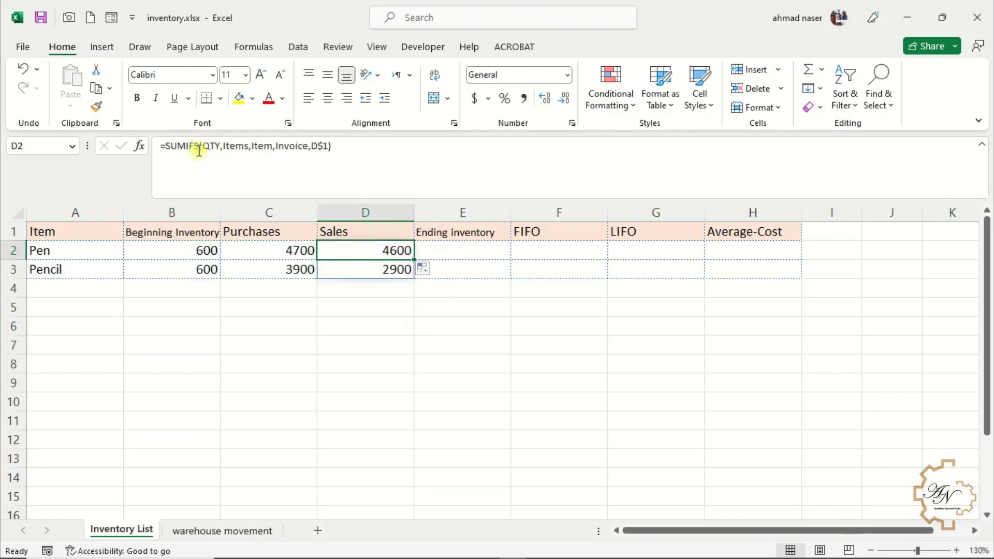
Negate the Sales formula and AutoSum E2:E3 into Ending inventory: 700 Pen, 1600 Pencil.
left_click(171, 145)
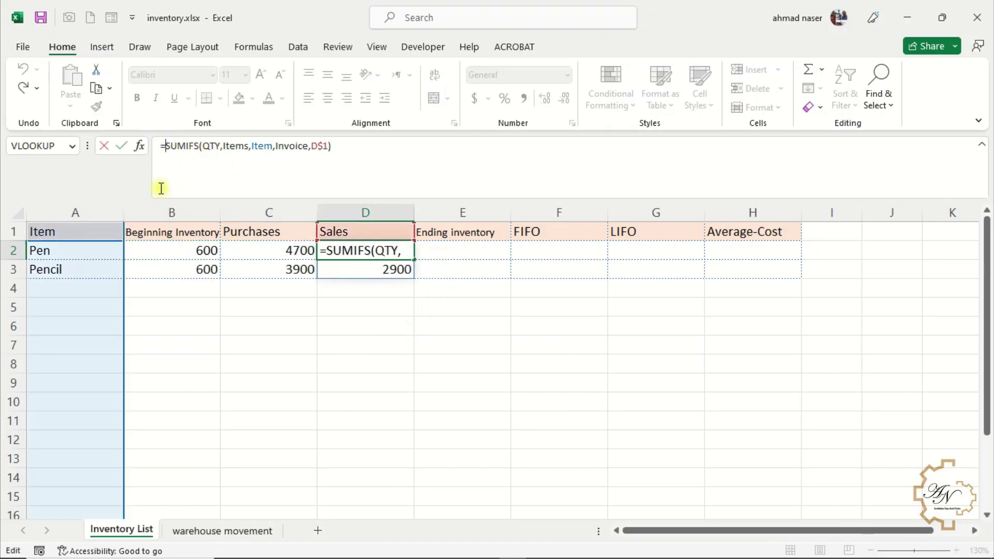
type("-")
key("Return")
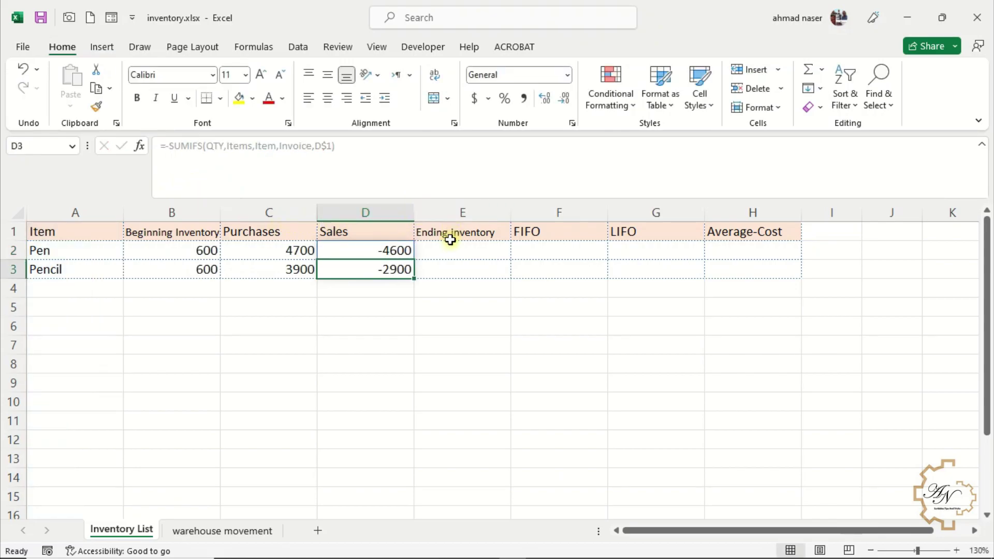
left_click_drag(451, 251, 448, 271)
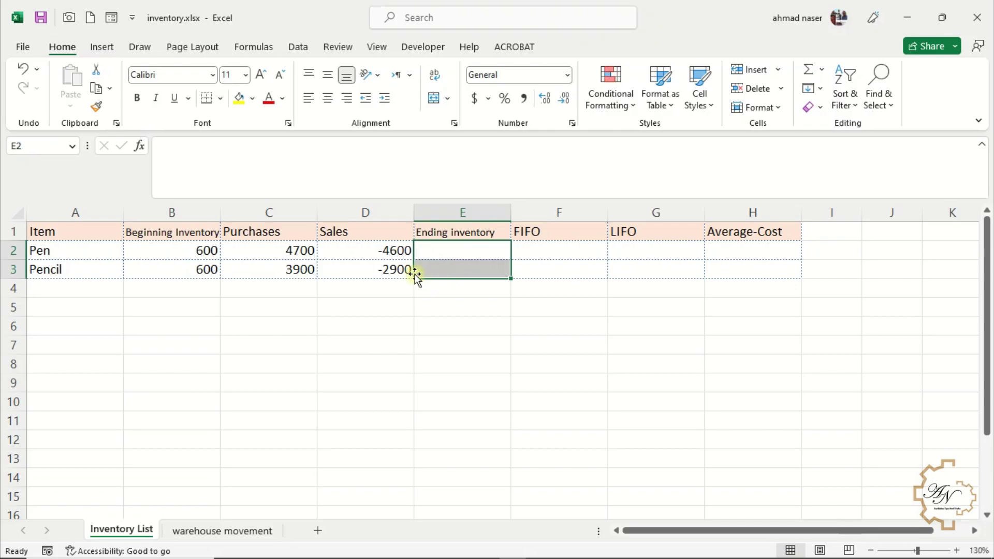
key("alt+equal")
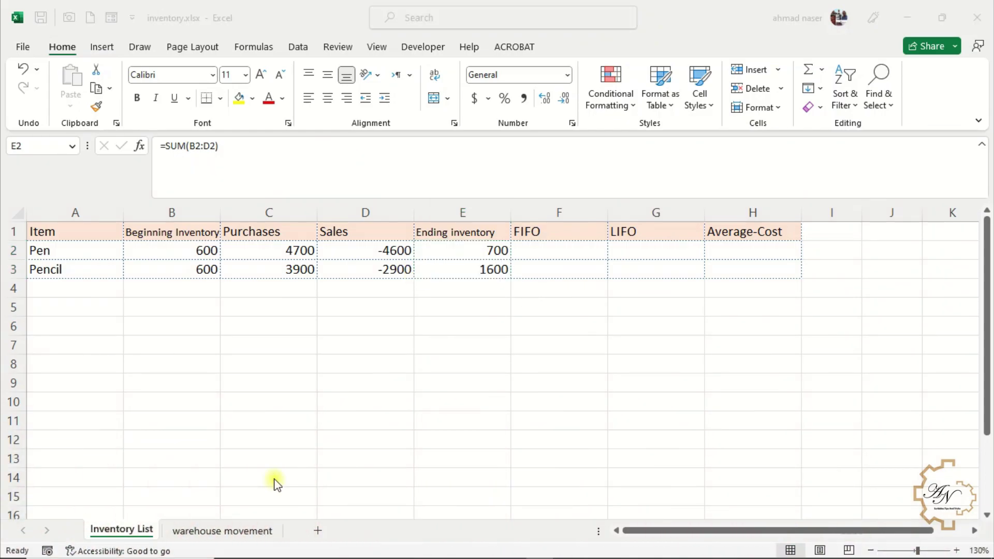
left_click(244, 532)
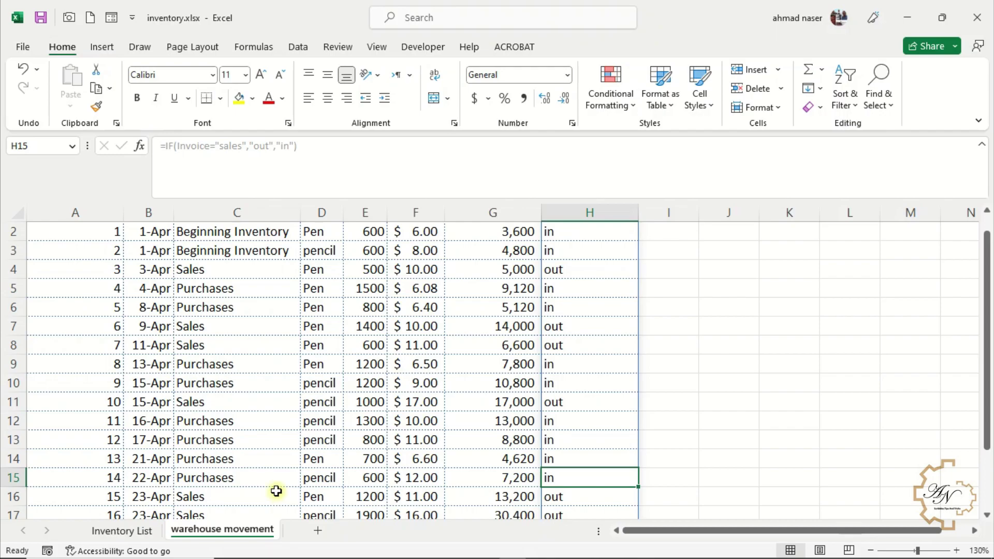
Review the serial numbers in column A of the warehouse movement sheet.
left_click_drag(98, 230, 115, 458)
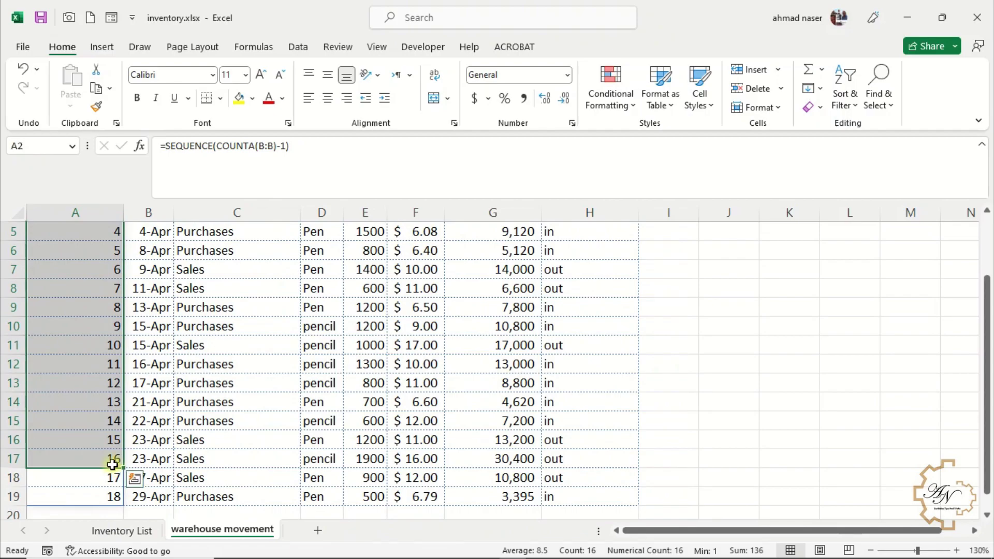
scroll(109, 437, "up", 2)
left_click(117, 365)
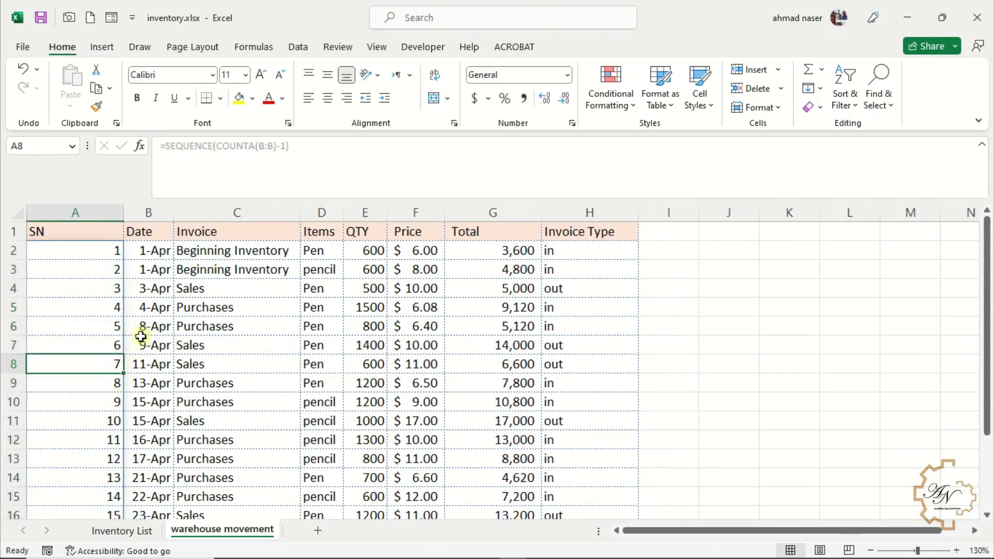
left_click(728, 269)
Enter =FILTER(SN,Invoice_Type="in") in J3 to list the serial numbers of 'in' rows.
type("=")
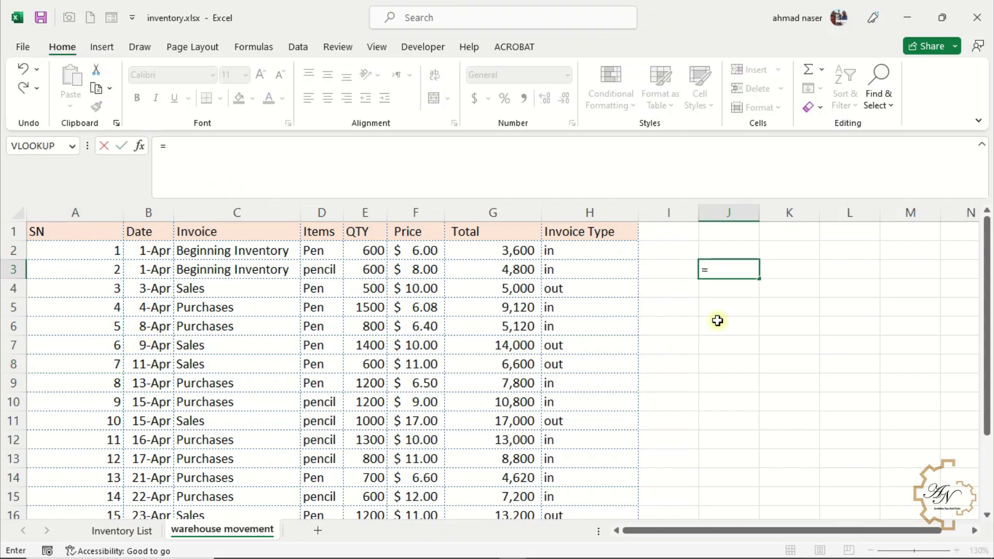
type("fil")
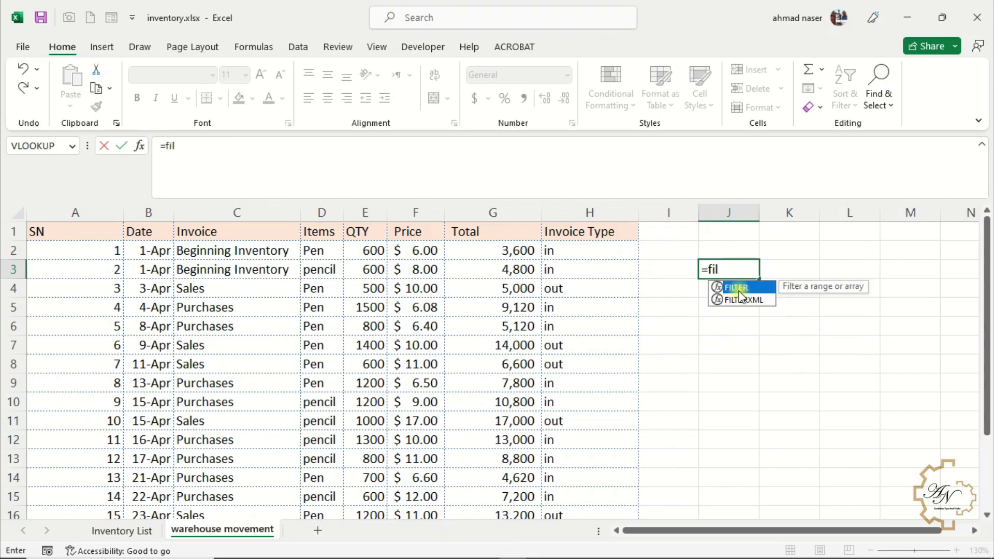
double_click(742, 288)
type("sn")
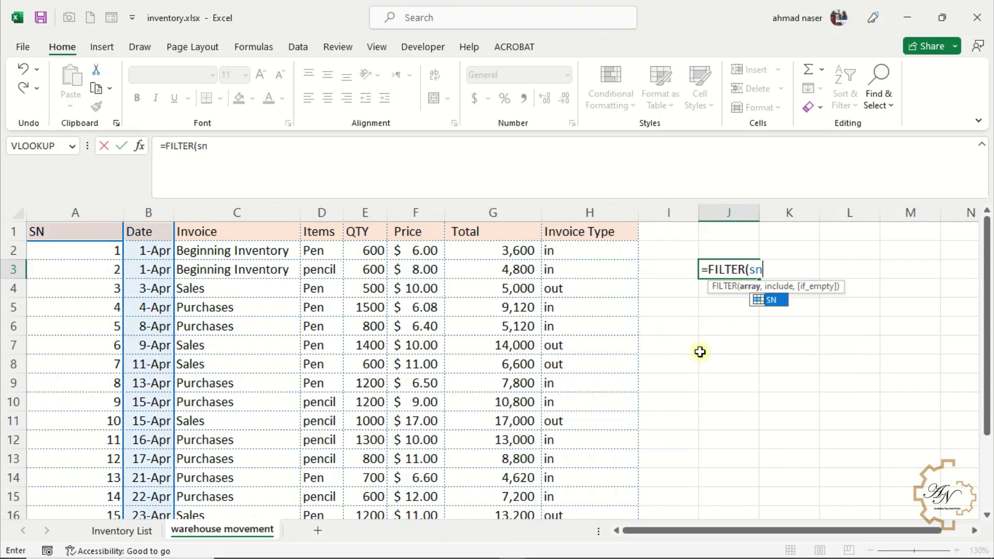
type(",in")
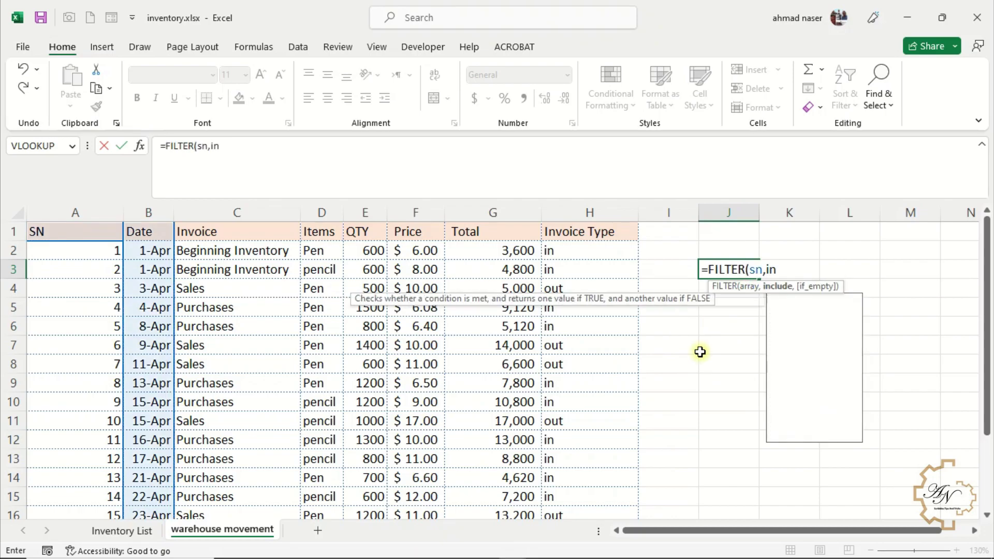
double_click(797, 384)
type("=\"in\"")
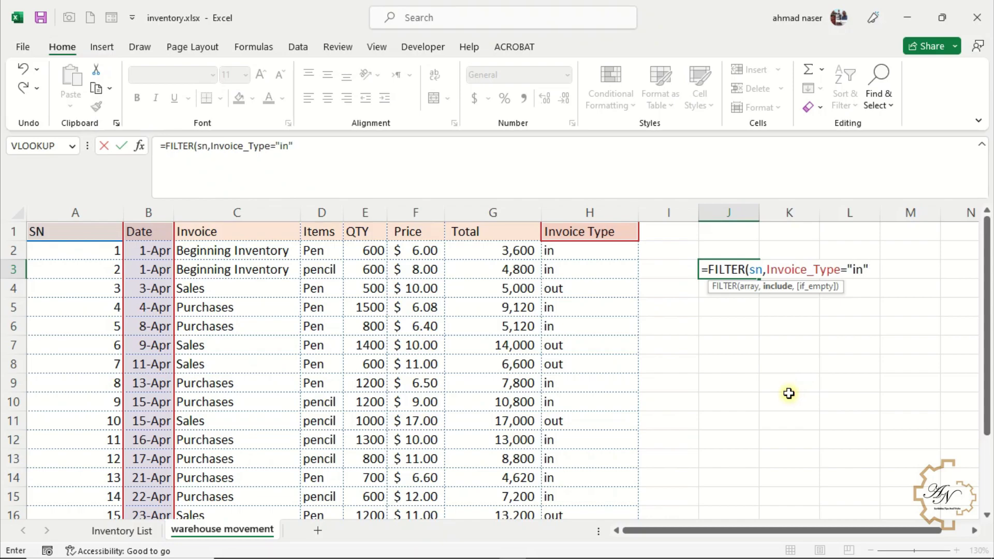
type(")")
key("Return")
Copy the FILTER formula into K3 and select its SN reference for replacement.
left_click(734, 273)
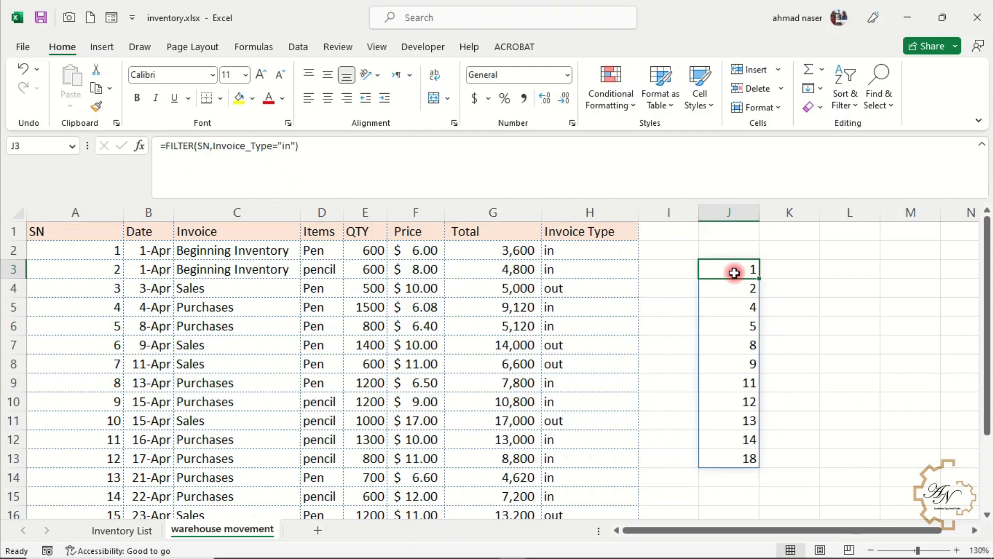
left_click_drag(760, 278, 792, 271)
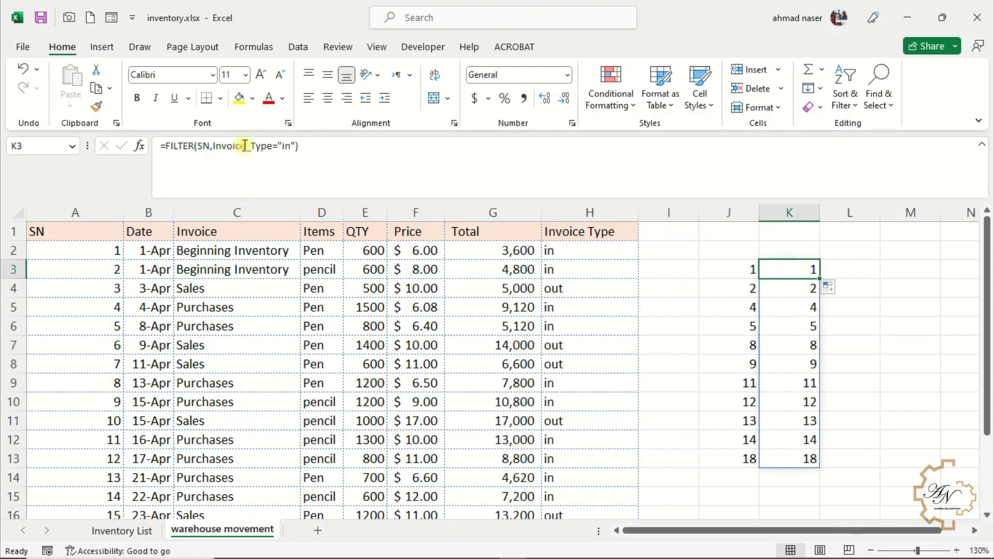
left_click(210, 146)
double_click(204, 145)
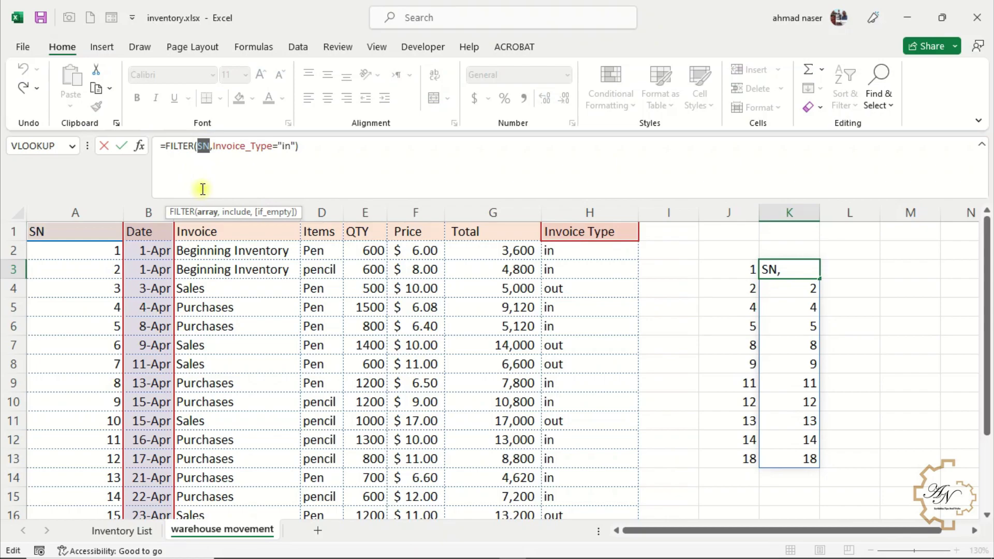
Change K3's FILTER to use the Invoice range, listing each 'in' row's invoice name.
type("in")
double_click(231, 299)
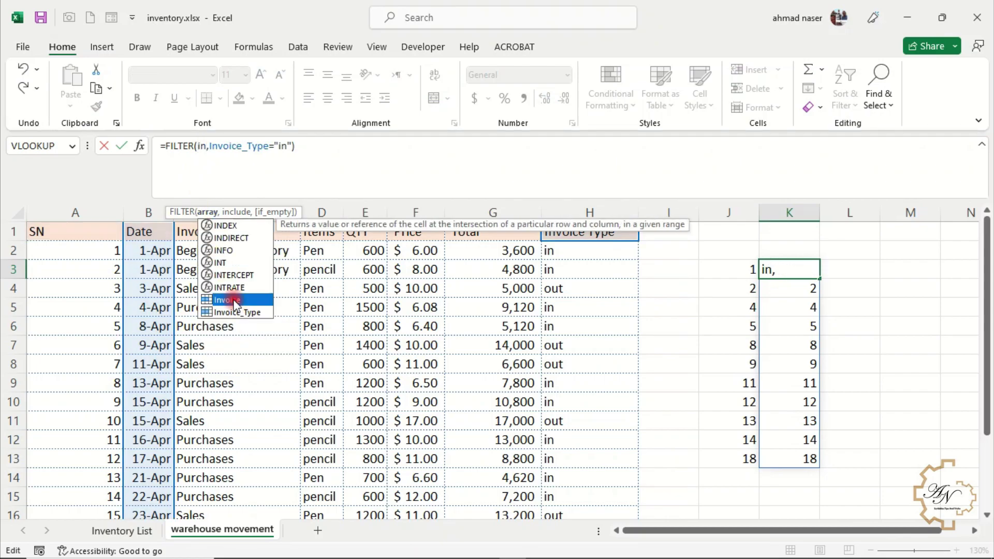
key("Return")
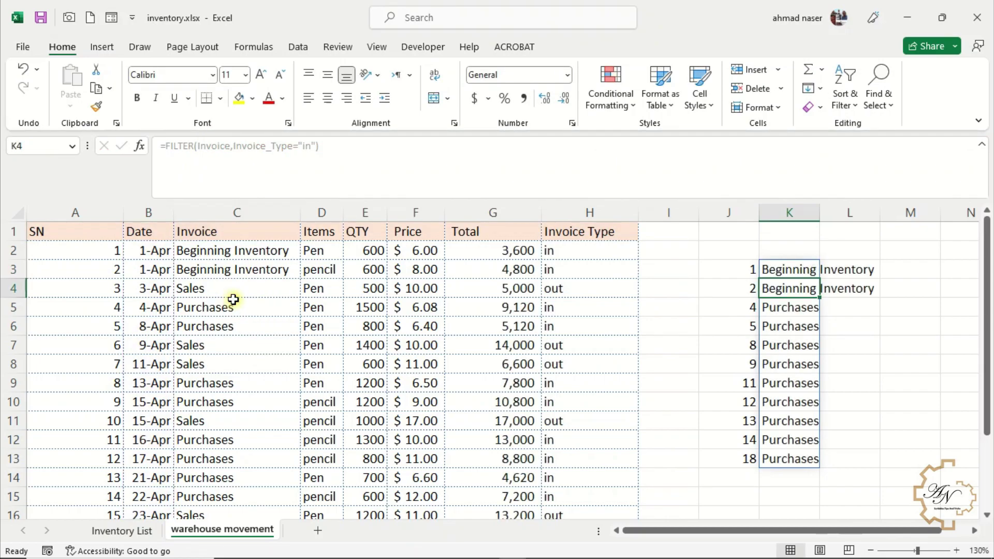
Fill the formula into L3 and switch its array to Items: =FILTER(Items,Invoice_Type="in").
left_click(789, 269)
left_click_drag(819, 279, 852, 273)
left_click(852, 273)
left_click_drag(230, 146, 198, 151)
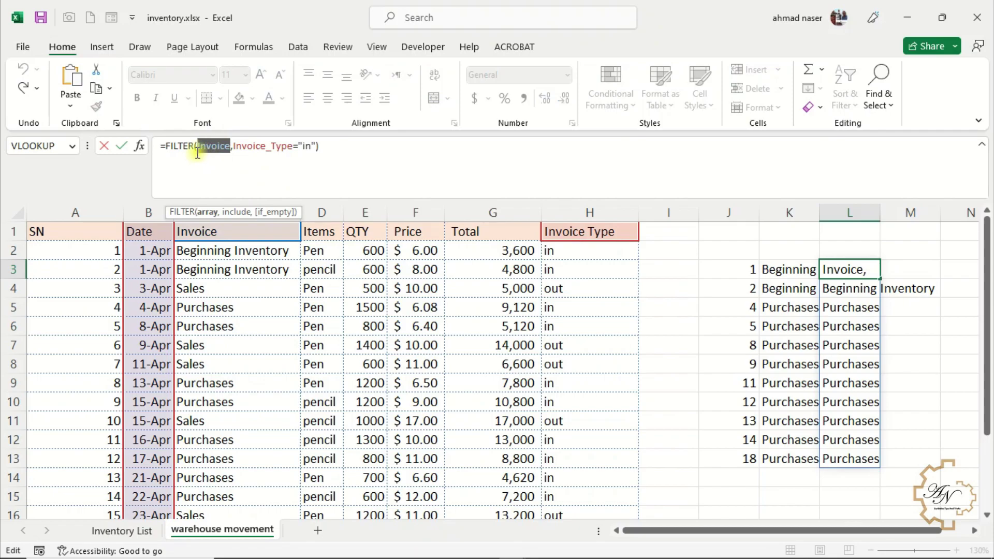
key("BackSpace")
type("items")
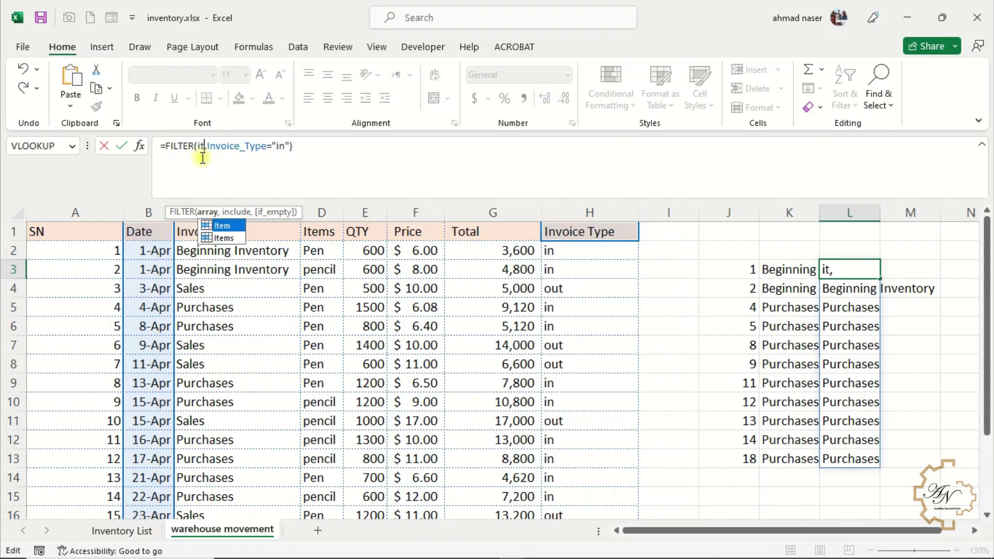
key("Return")
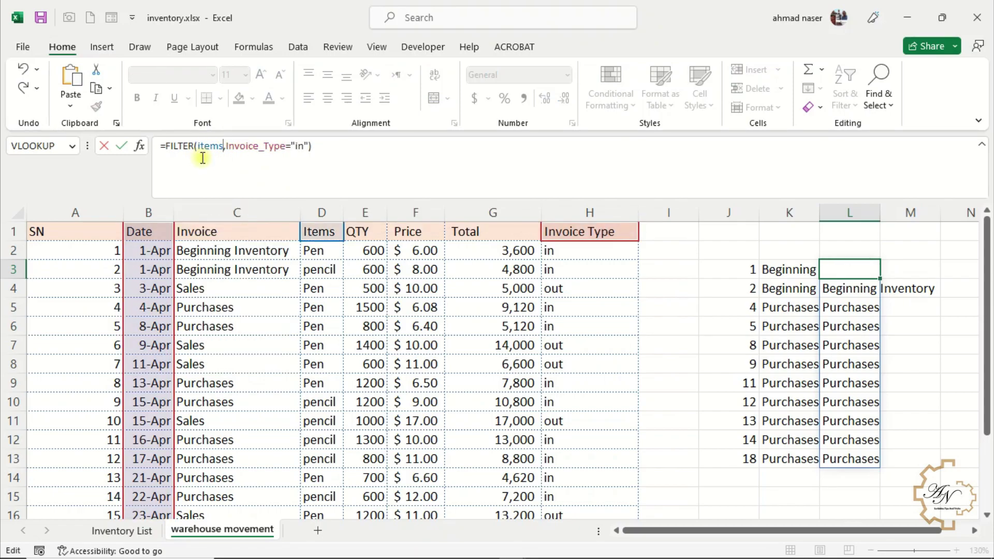
left_click(828, 267)
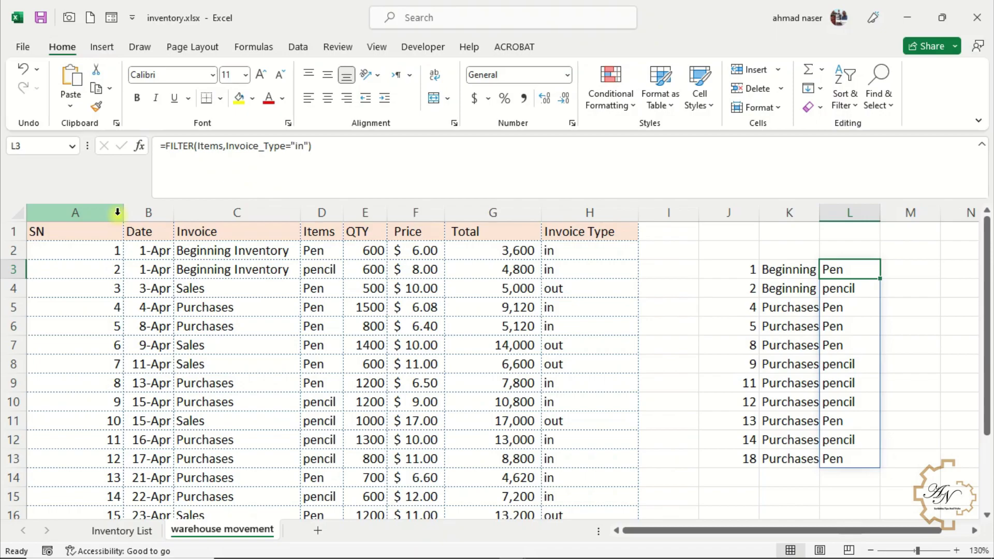
key("Escape")
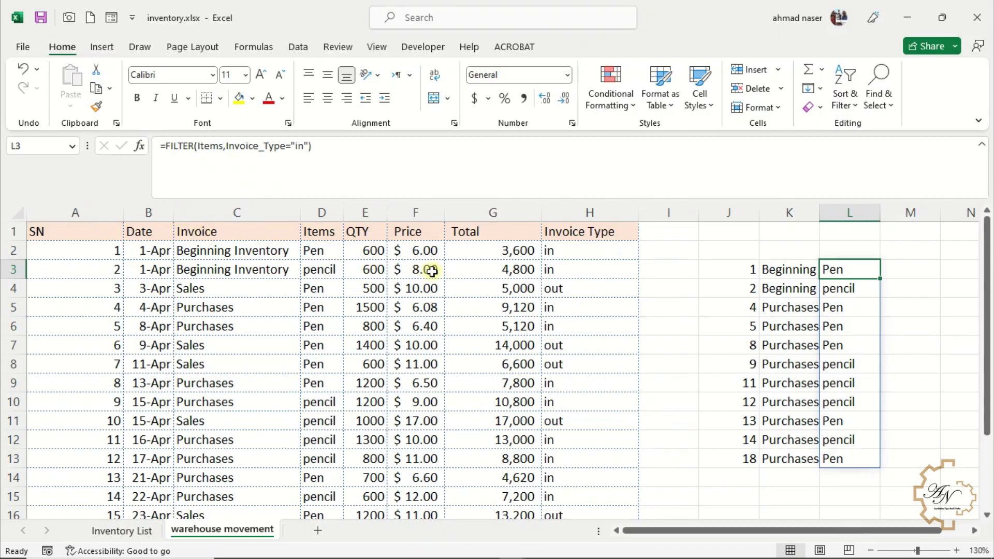
left_click(116, 123)
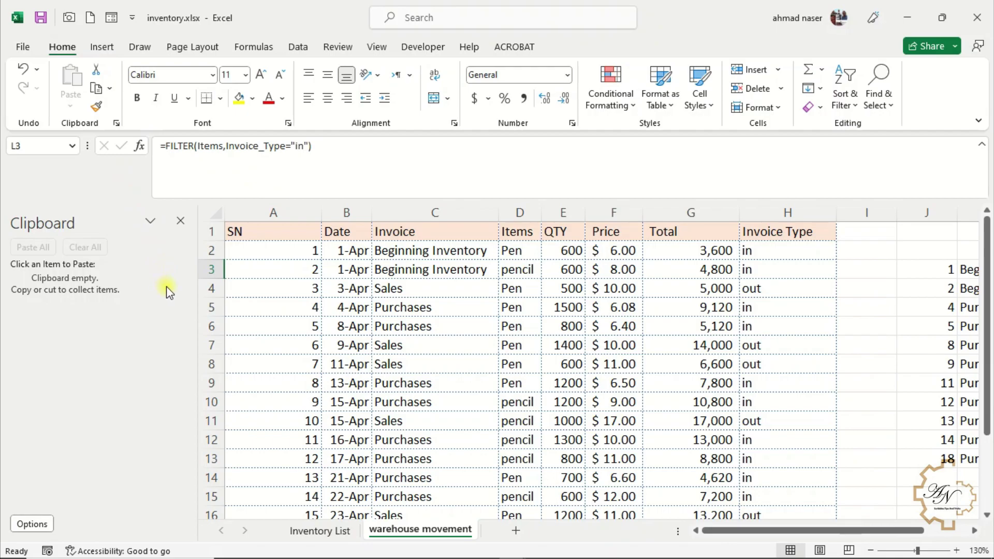
Copy FILTER(Items,Invoice_Type="in") from L3 and FILTER(SN,Invoice_Type="in") from J3 onto the Office Clipboard.
left_click(942, 270)
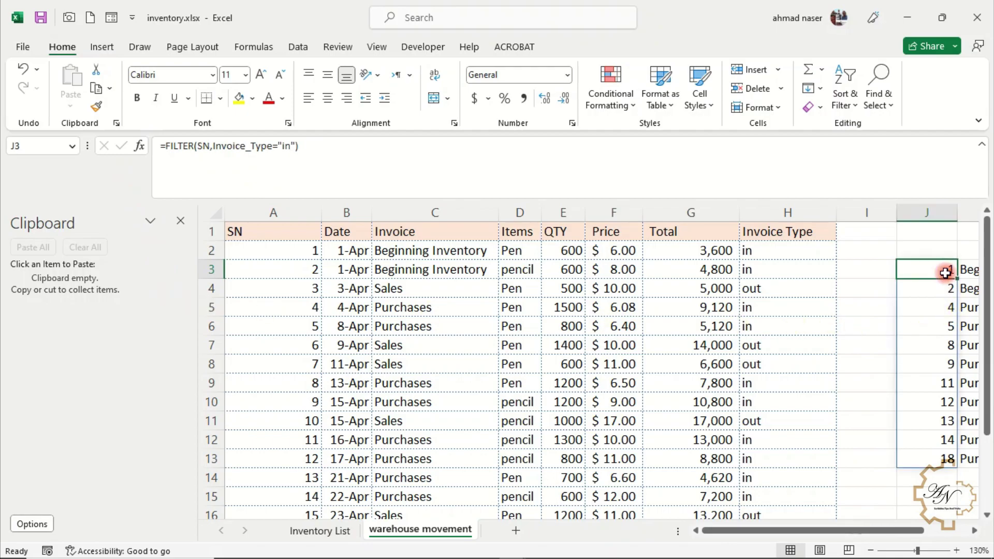
left_click(928, 271)
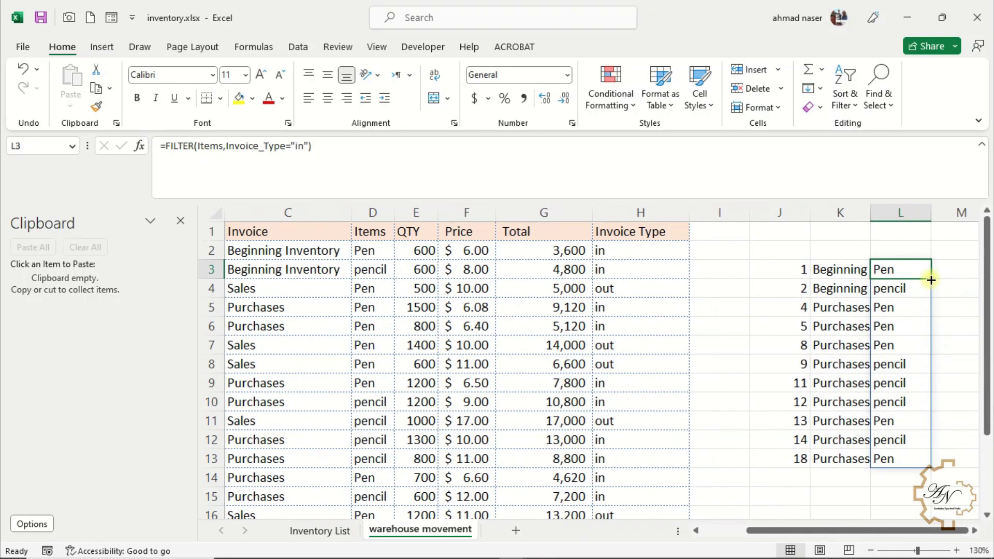
left_click_drag(352, 154, 165, 147)
key("ctrl+c")
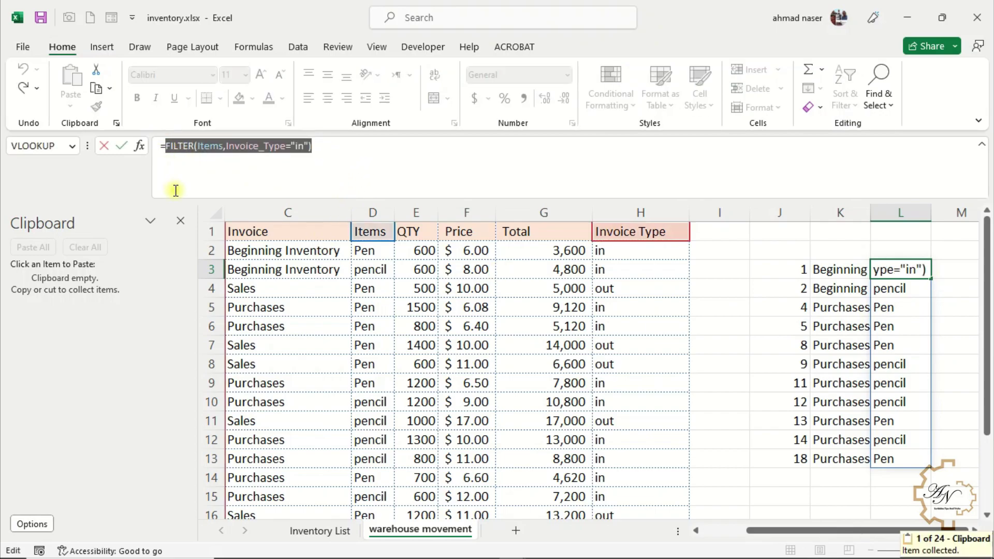
key("Escape")
left_click(781, 268)
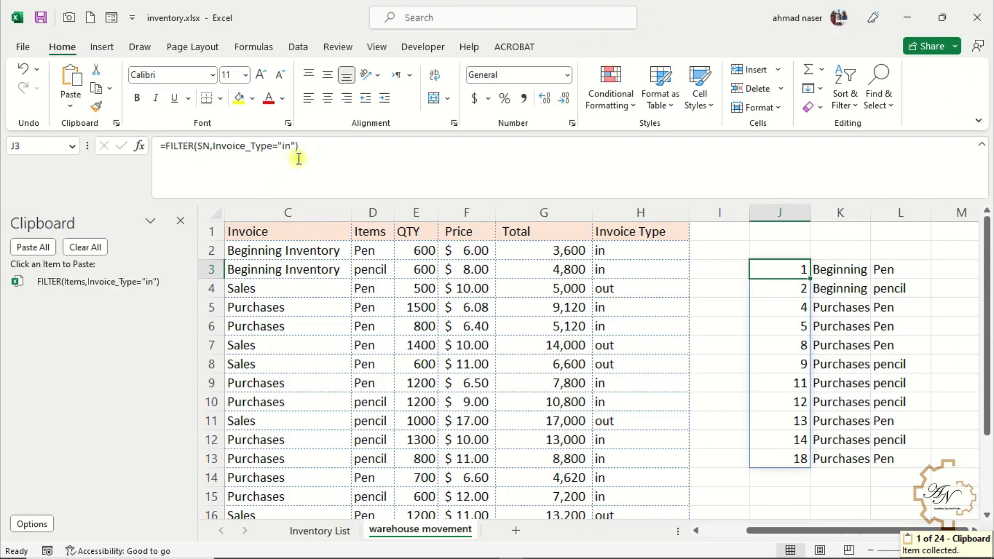
left_click_drag(311, 147, 169, 149)
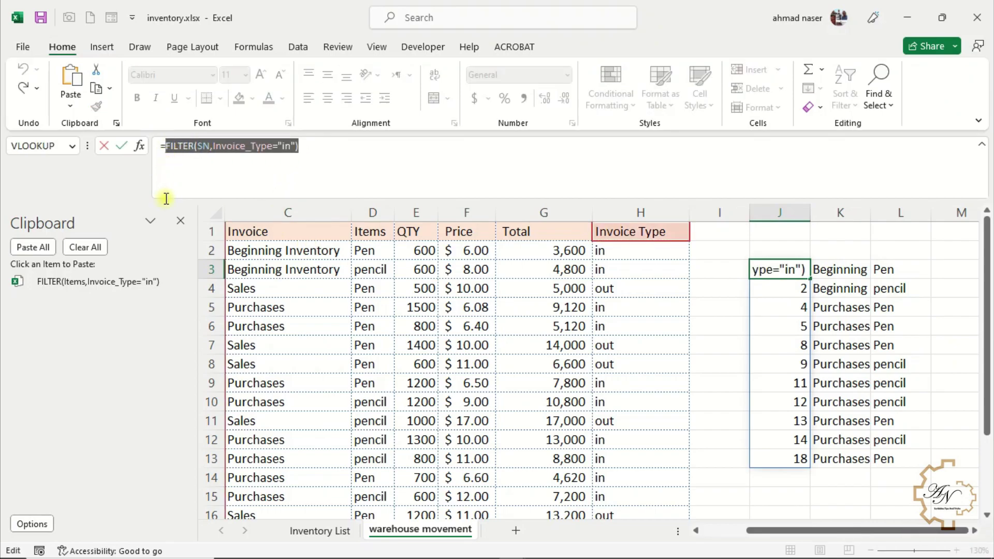
key("ctrl+c")
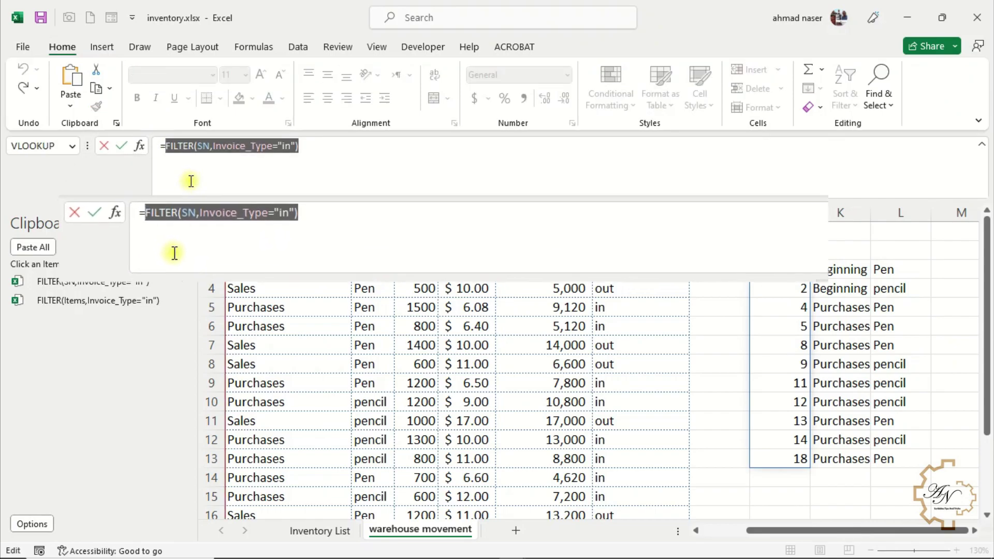
left_click(293, 165)
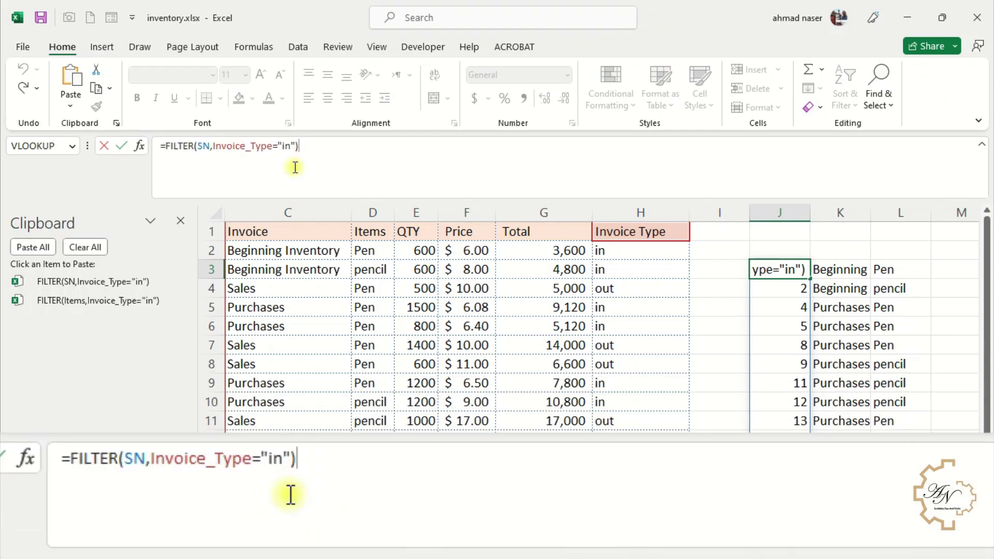
Wrap J3's SN filter in SORTBY, sorting ascending by the Items filter, then by the SN filter.
left_click(162, 146)
type("sor")
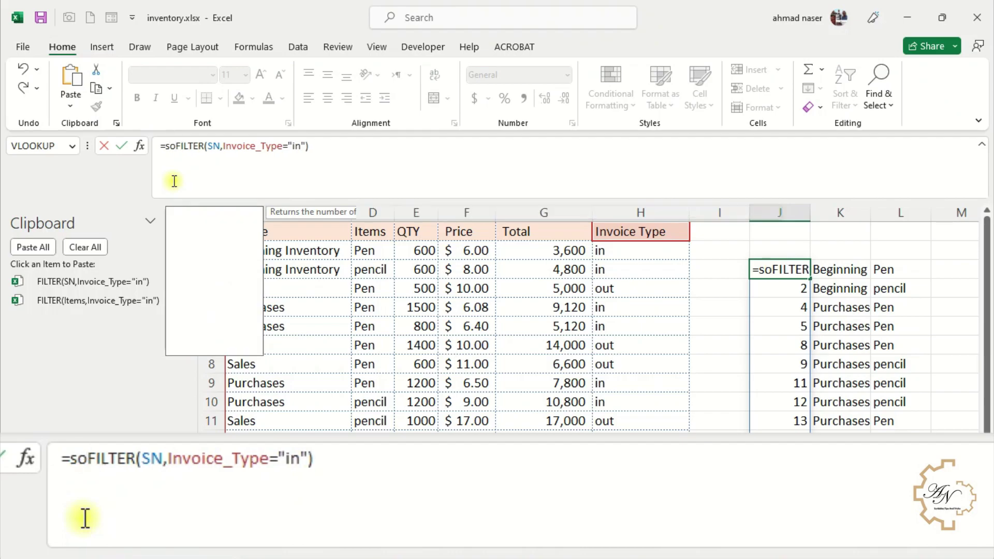
double_click(200, 225)
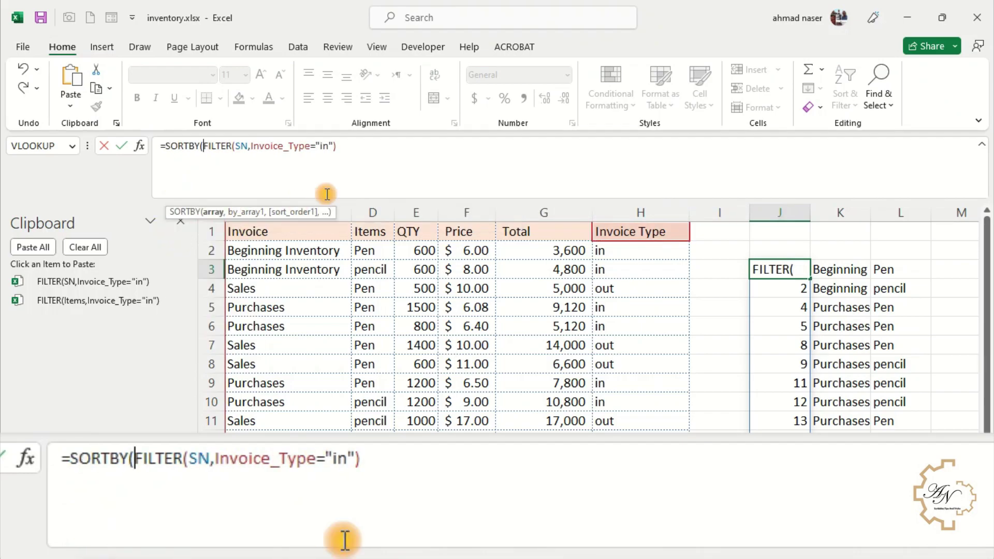
left_click(369, 150)
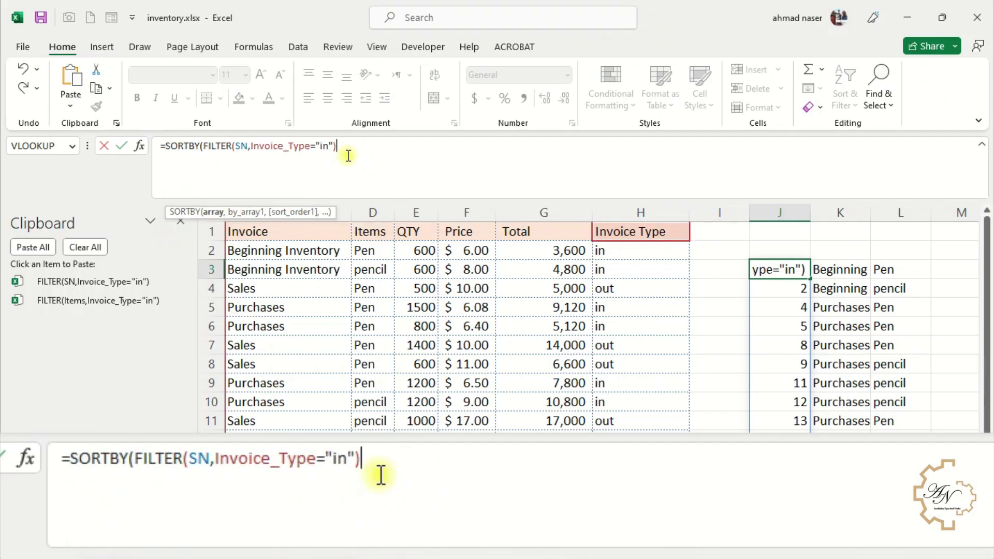
type(",")
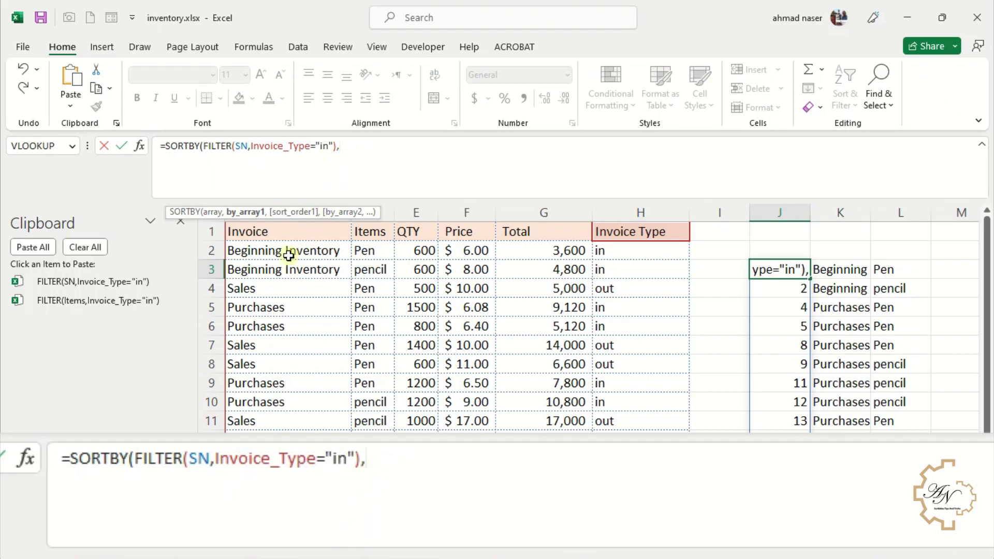
left_click(125, 309)
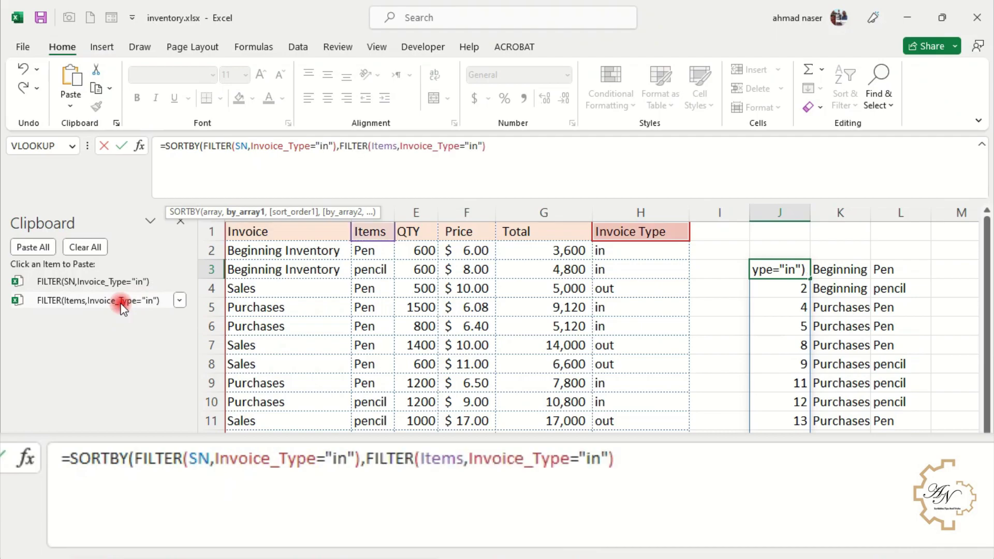
type(",")
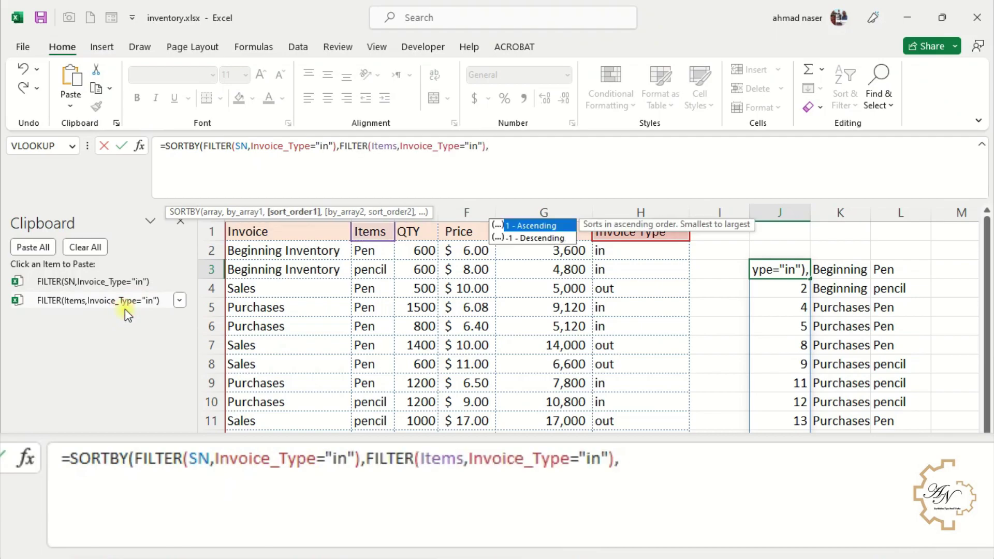
type("1,")
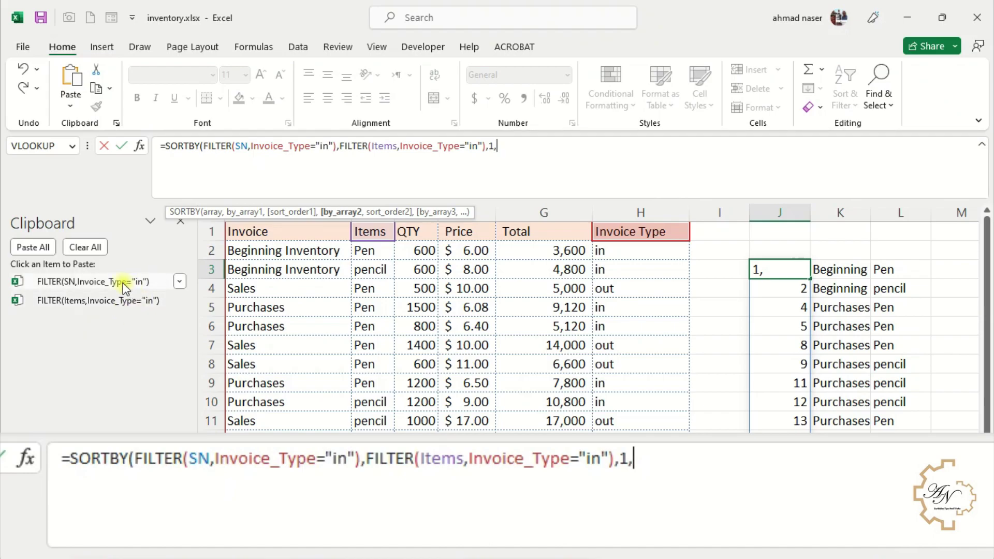
left_click(124, 284)
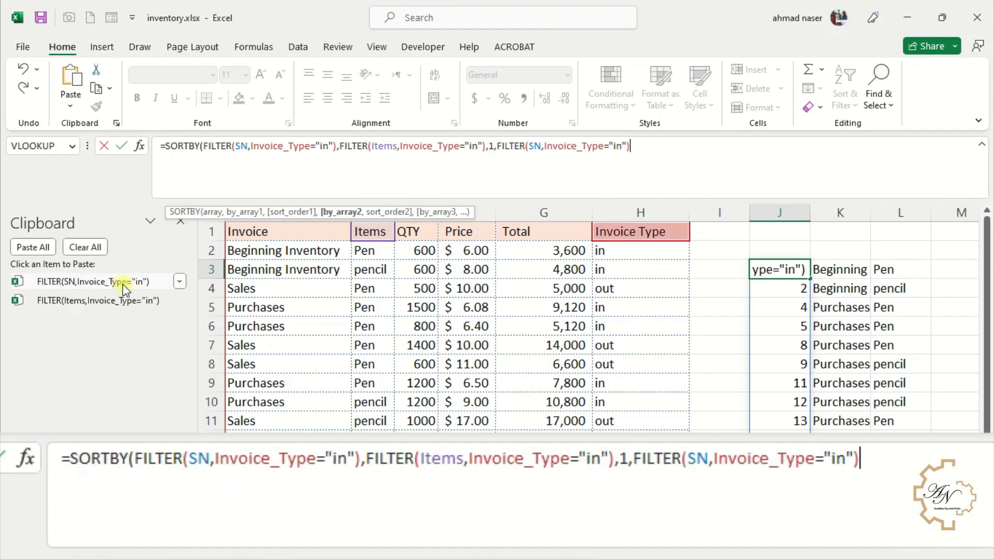
type(",1")
key("Return")
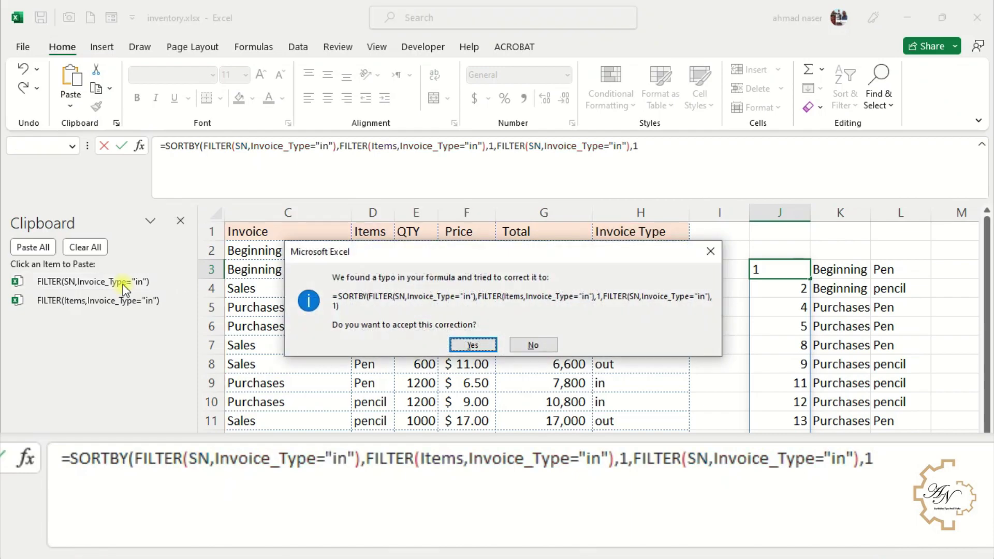
key("Return")
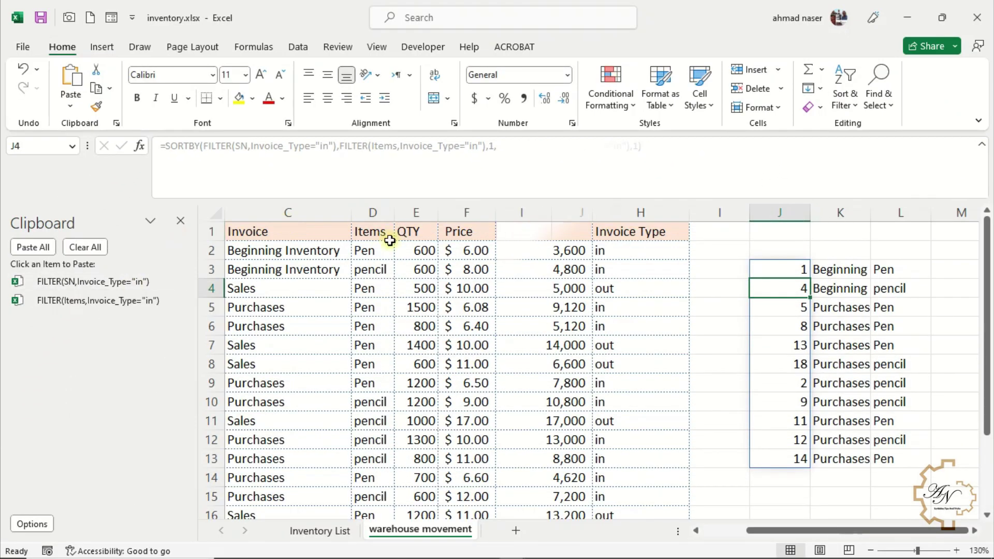
left_click(635, 278)
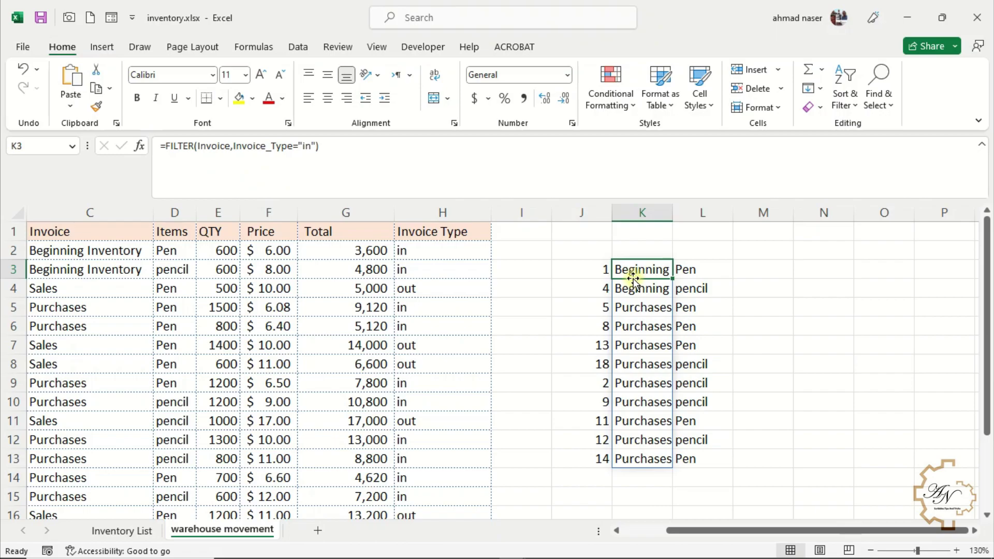
Enter =XLOOKUP(J3#,SN,Invoice) in K3 so it returns each sorted serial's invoice name.
type("=")
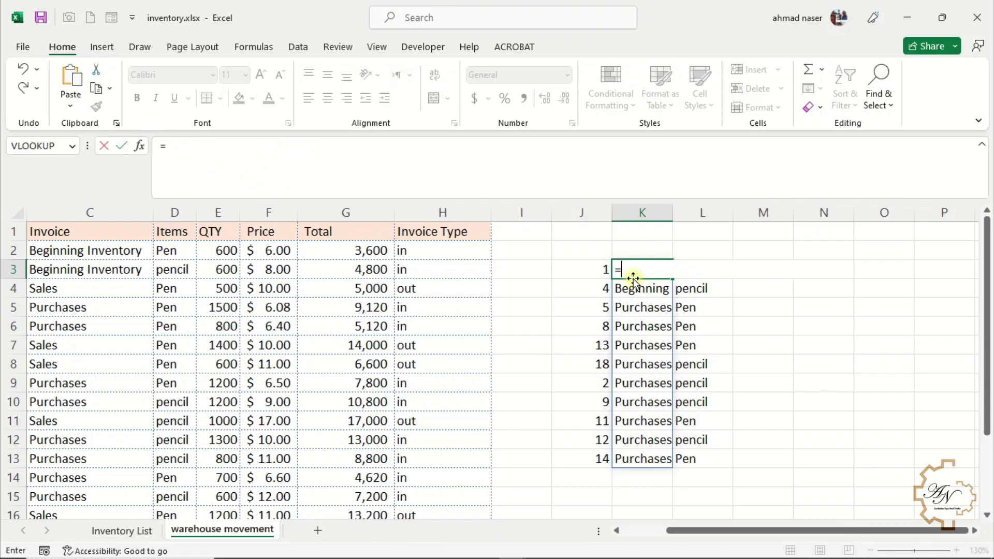
type("xl")
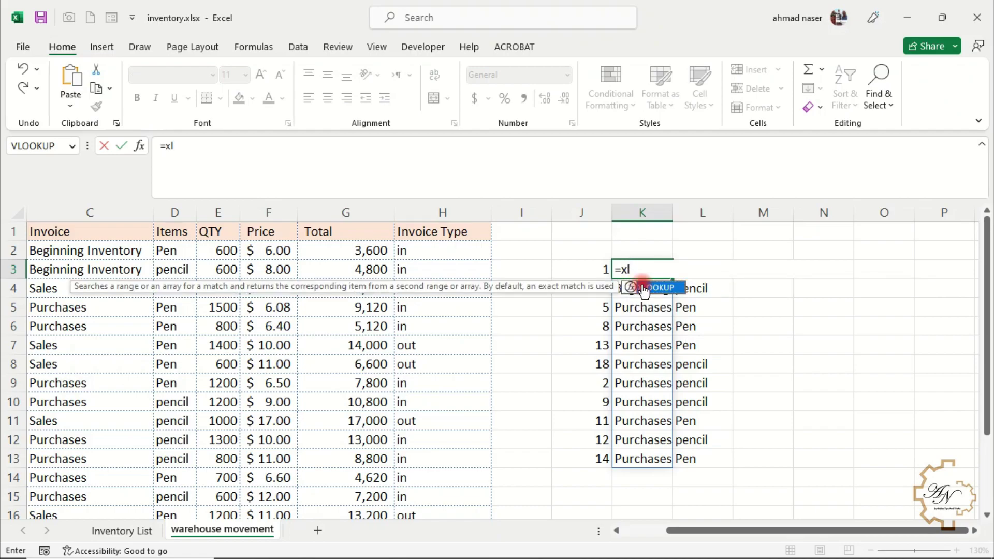
double_click(639, 285)
left_click_drag(583, 268, 579, 466)
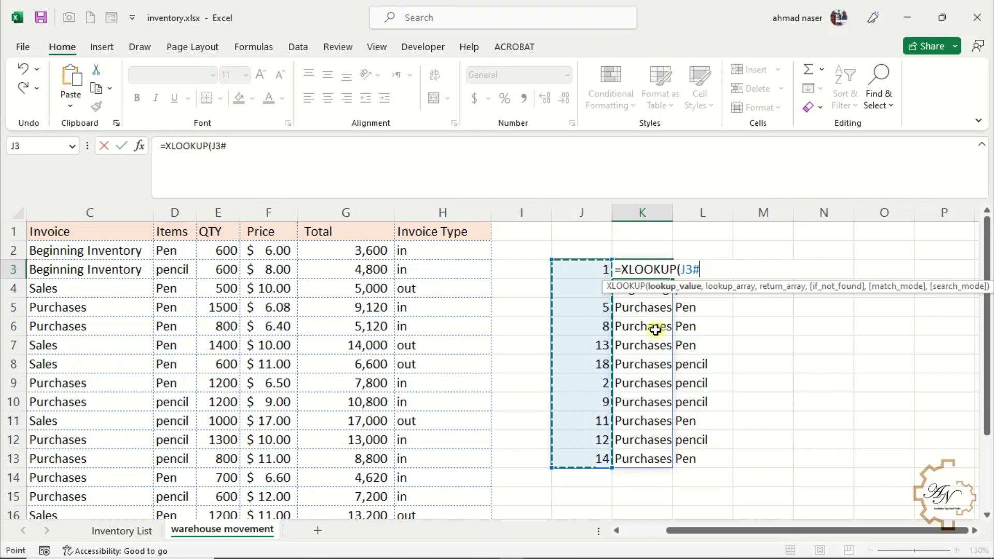
type(",")
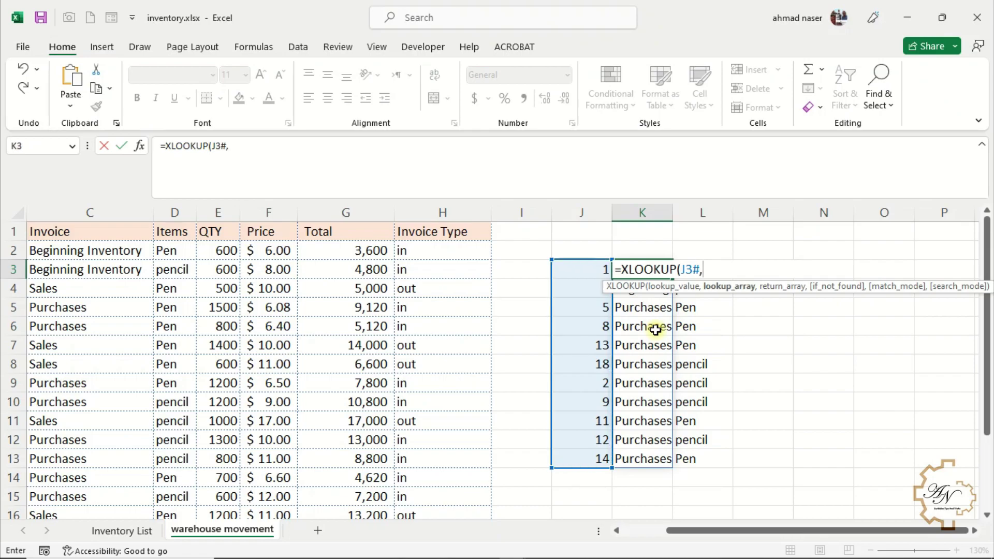
type("s")
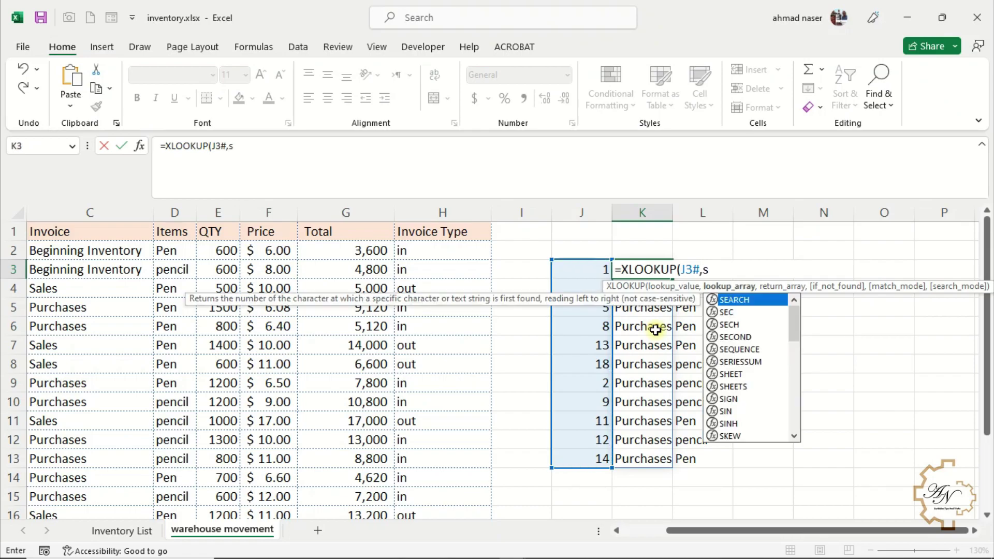
type("n")
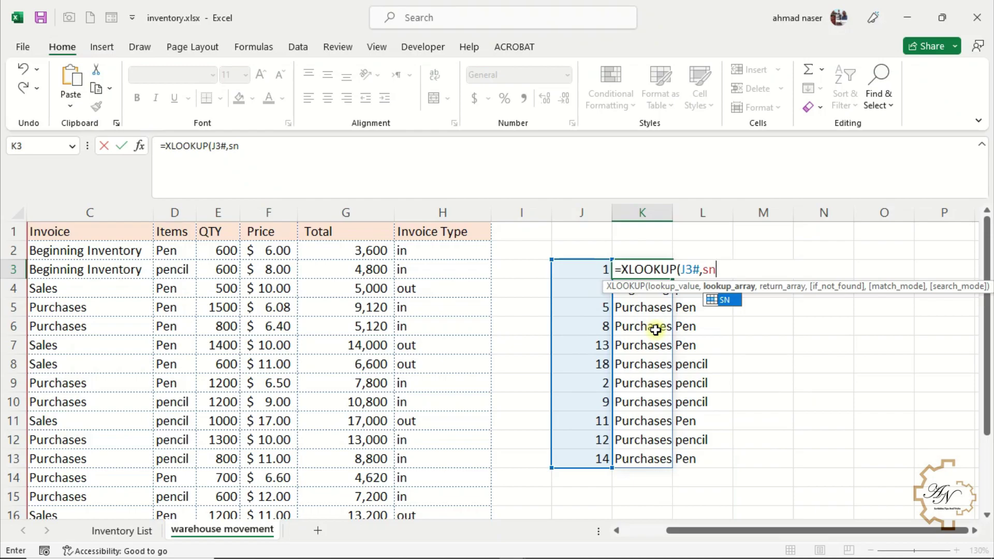
type(",i")
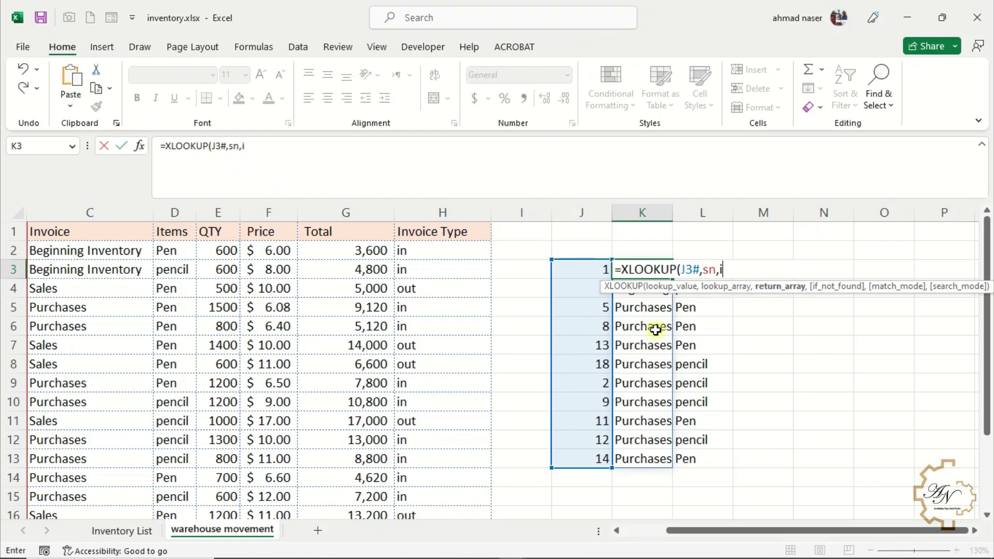
type("n")
double_click(732, 373)
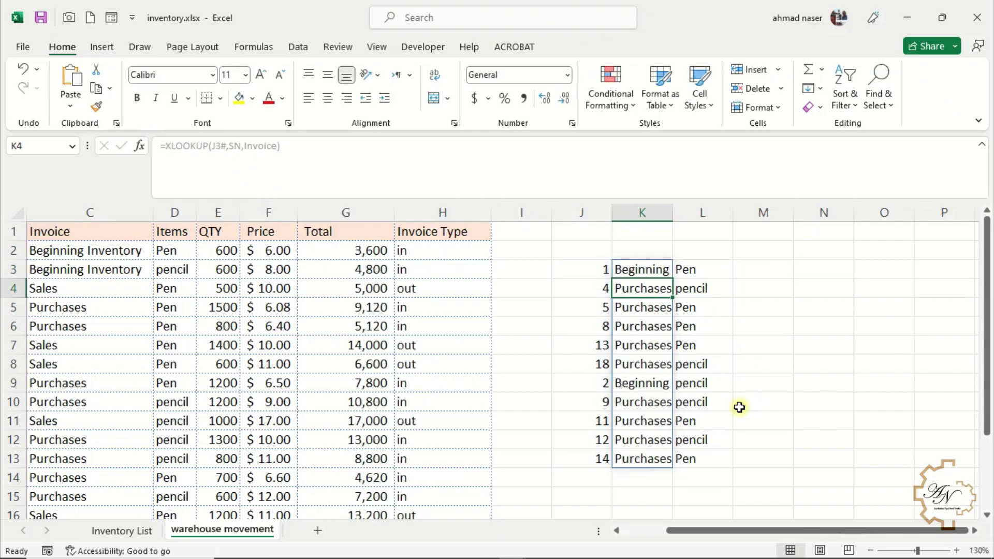
Paste the XLOOKUP into L3 and change its return range from Invoice to Items.
left_click(691, 271)
key("ctrl+v")
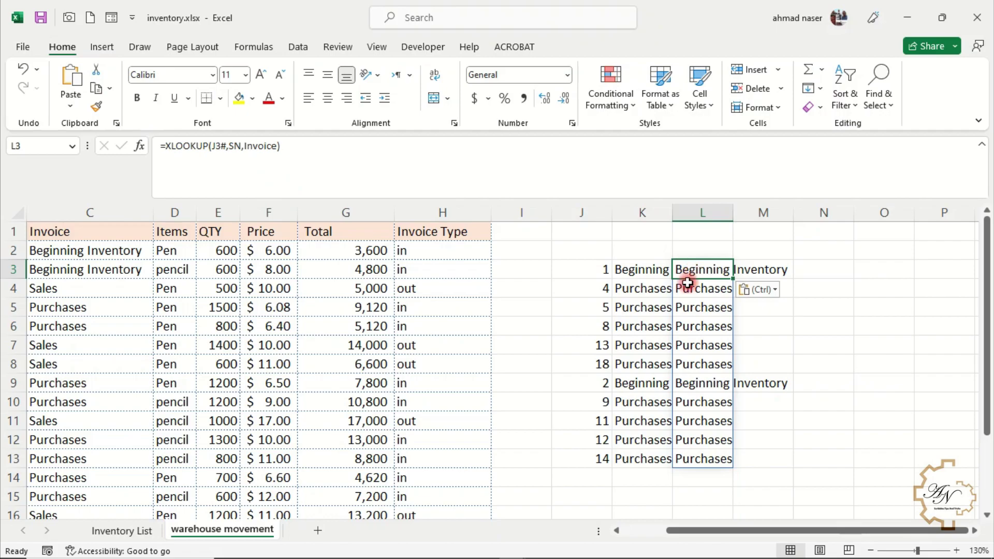
double_click(248, 145)
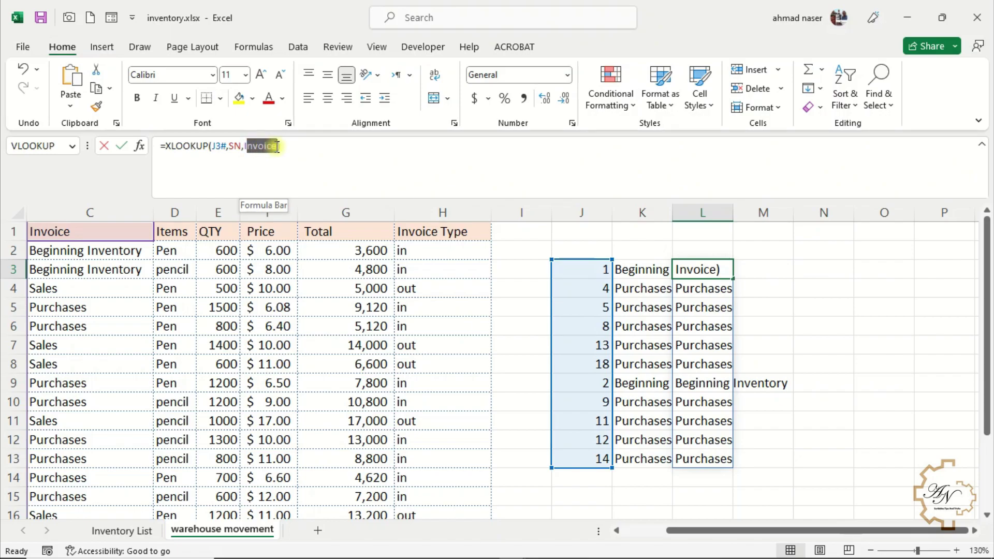
type("I")
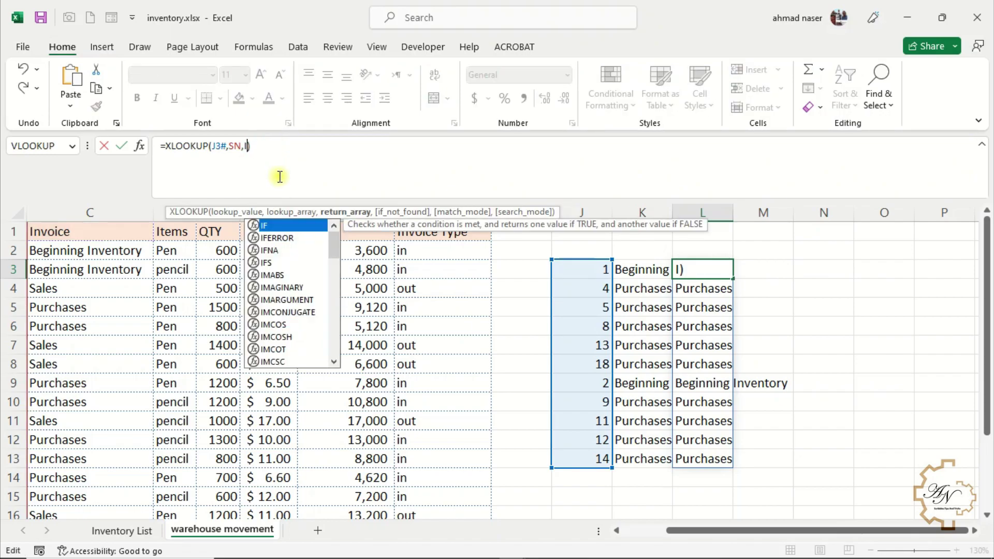
type("te")
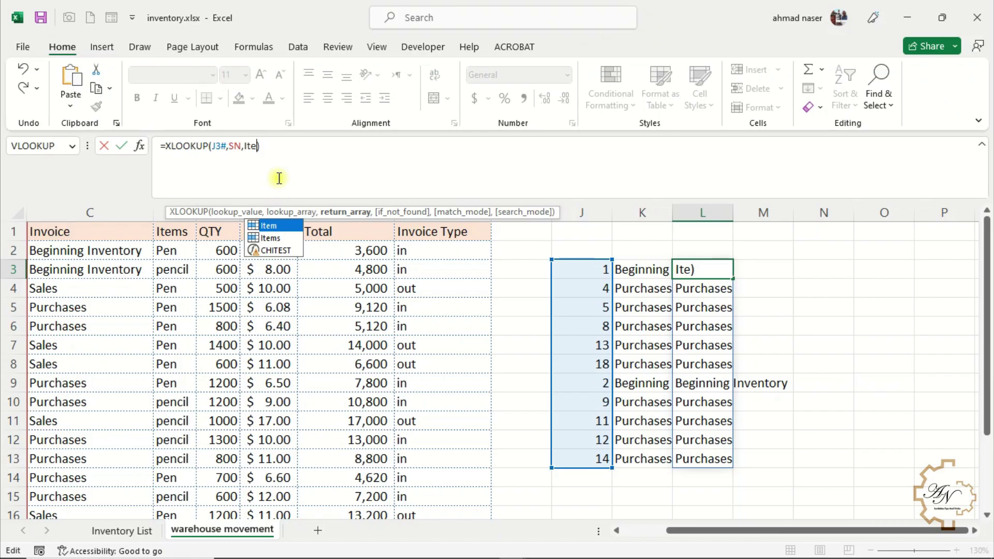
double_click(277, 239)
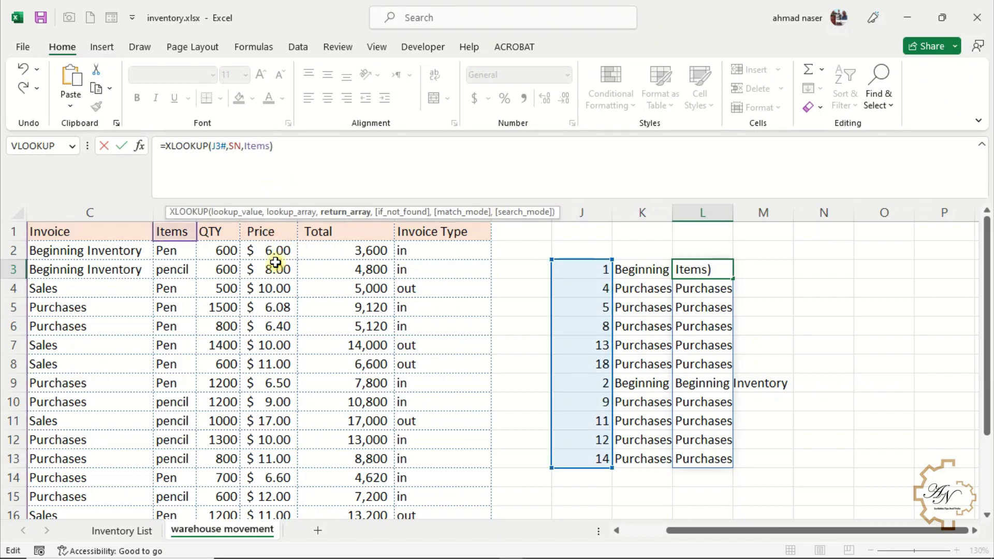
Commit L3's =XLOOKUP(J3#,SN,Items), then try a descending -1 sort in J3 and undo it.
key("Return")
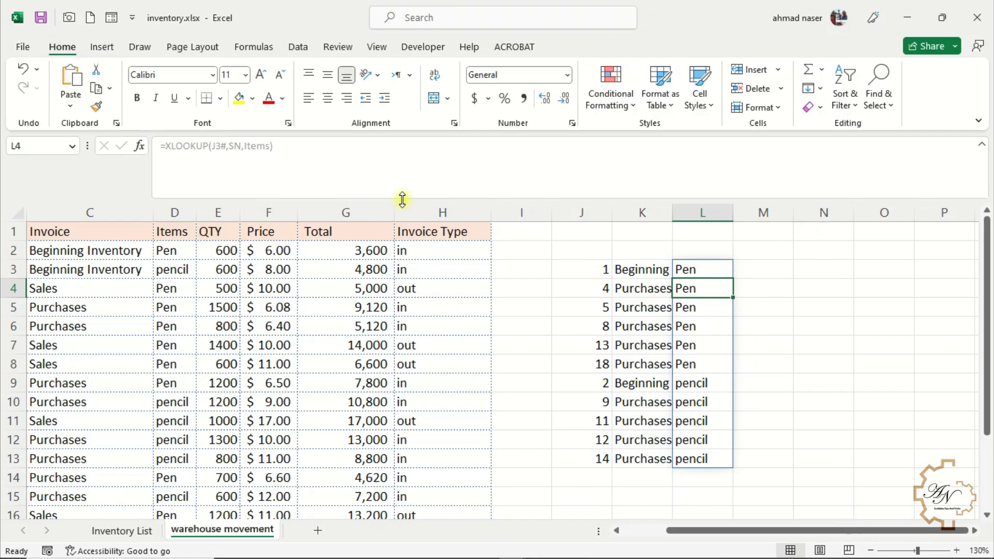
left_click(591, 273)
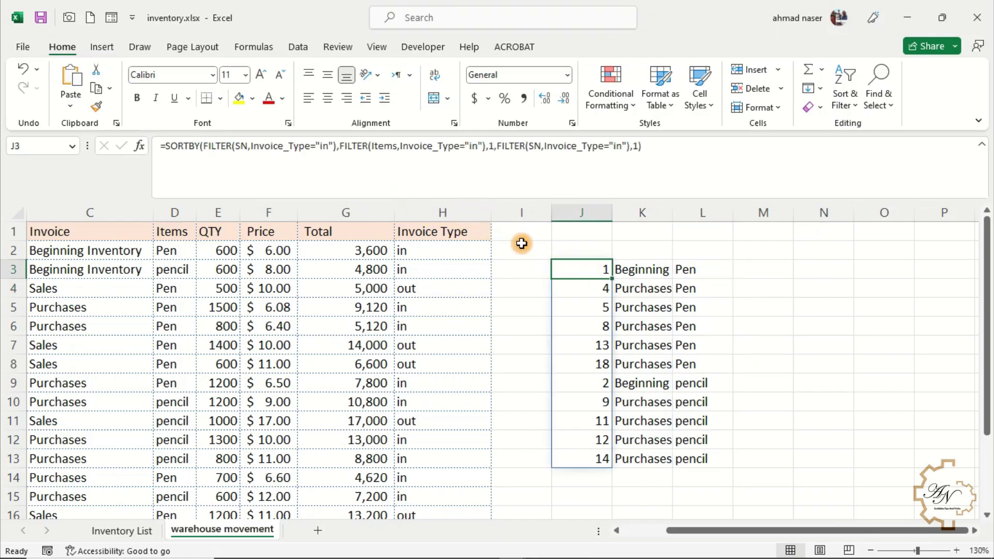
left_click(632, 146)
type("-")
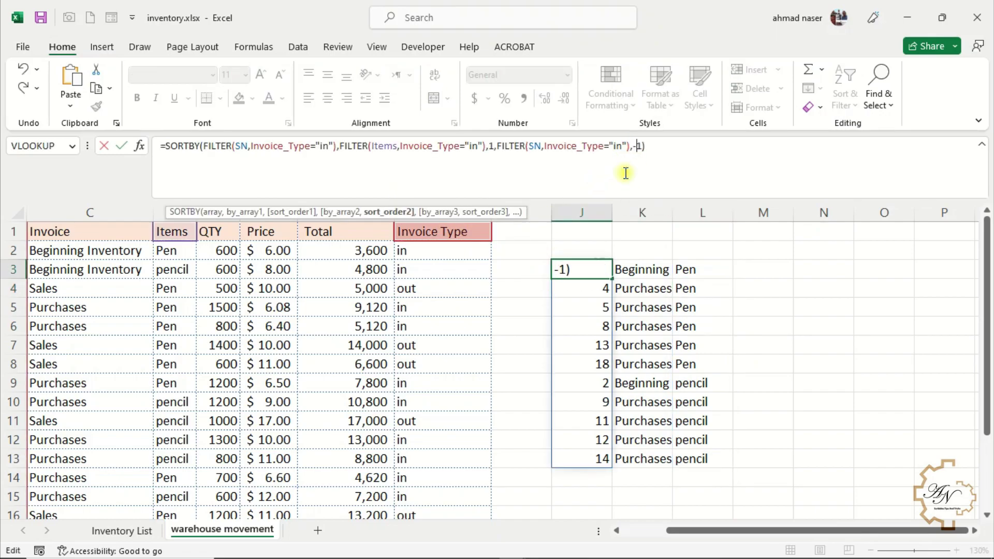
key("Return")
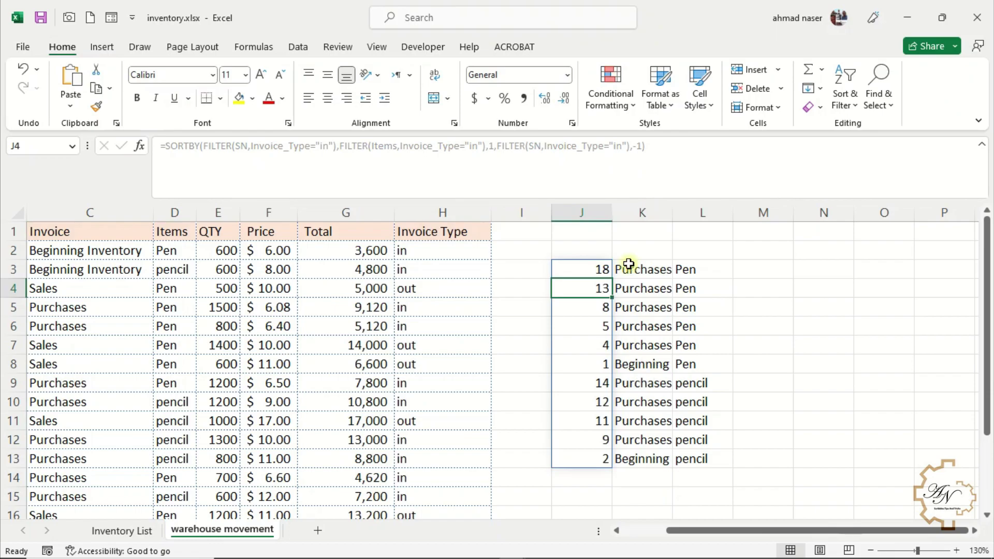
key("ctrl+z")
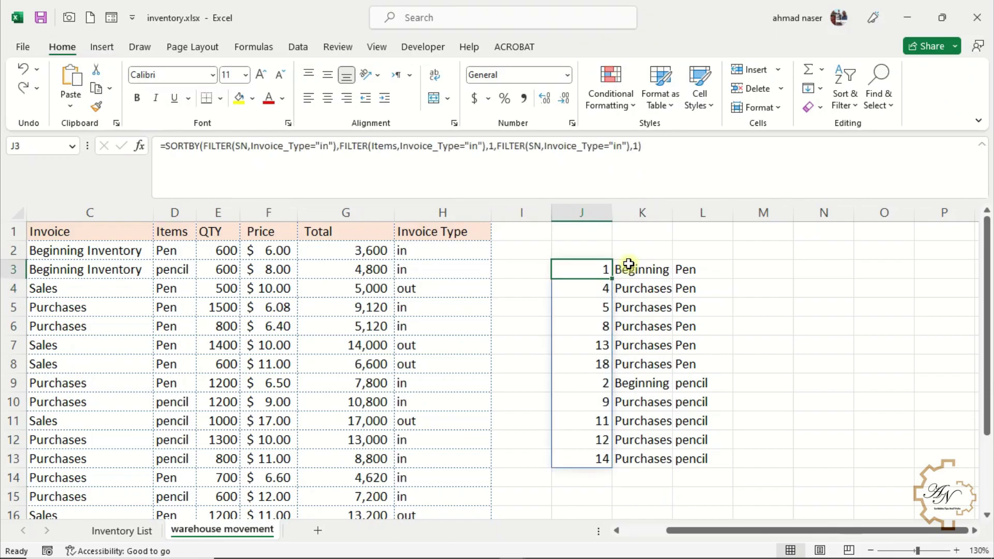
left_click(714, 271)
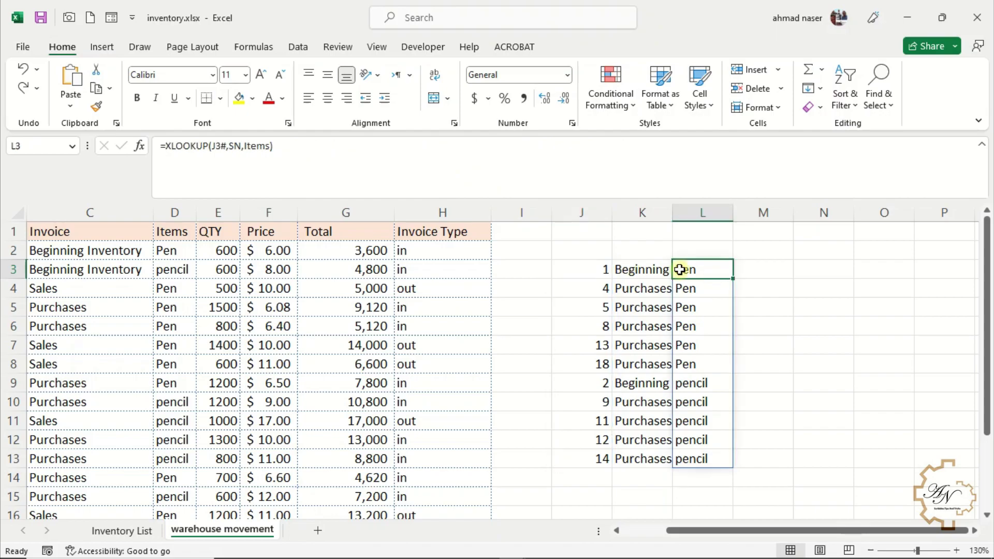
Copy the L3 lookup into M3 and make it return QTY (600, 1500…).
left_click_drag(317, 150, 161, 149)
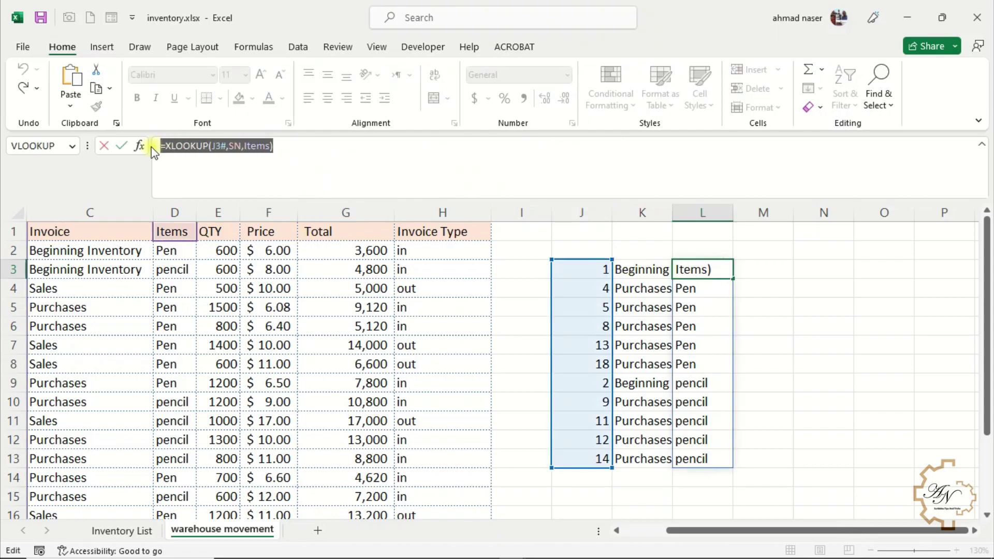
key("ctrl+c")
key("Escape")
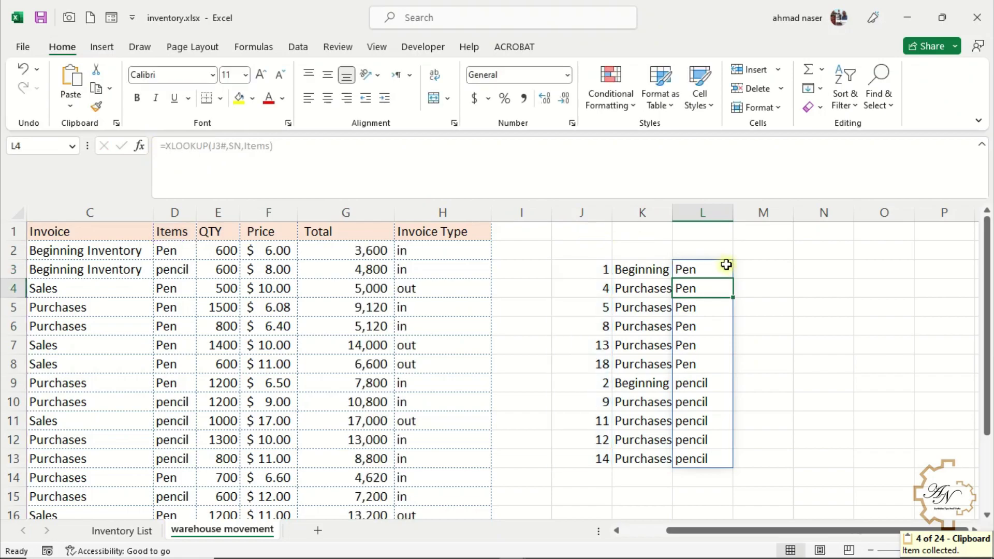
left_click(760, 270)
key("ctrl+v")
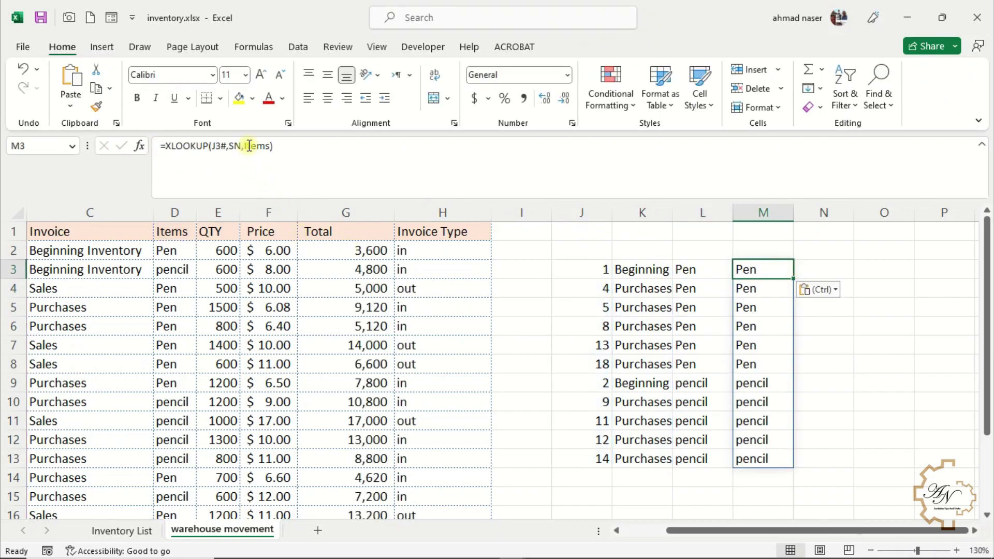
left_click(266, 147)
left_click_drag(266, 146, 245, 150)
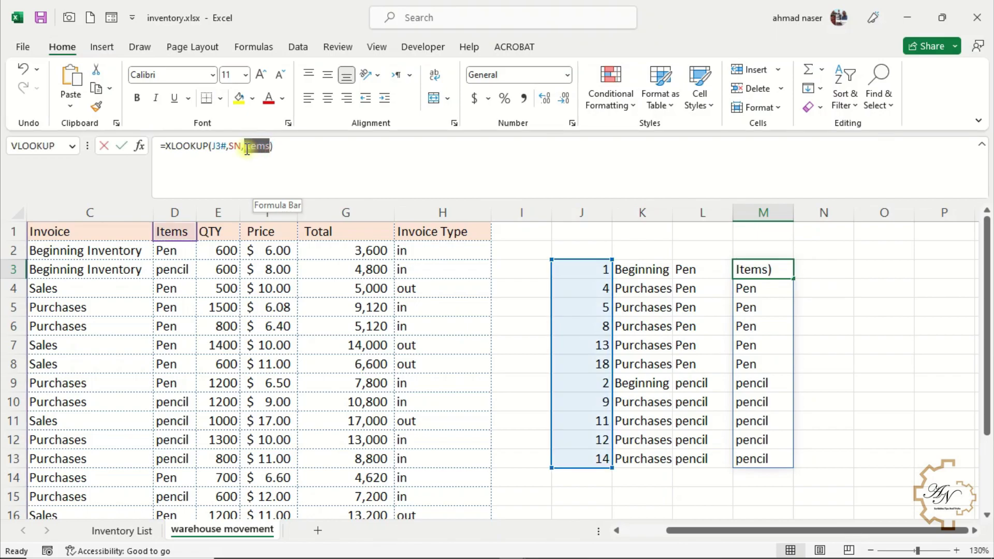
type("q")
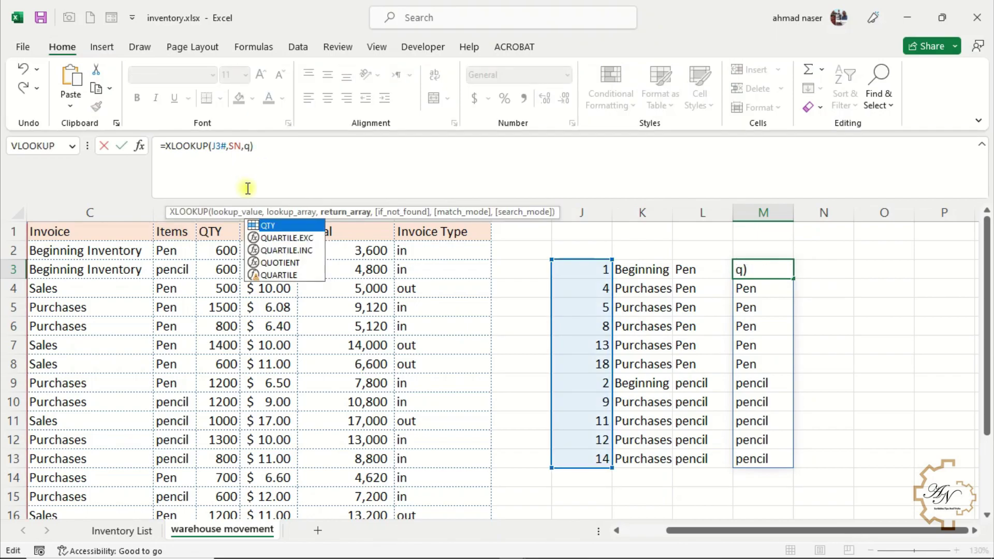
double_click(270, 225)
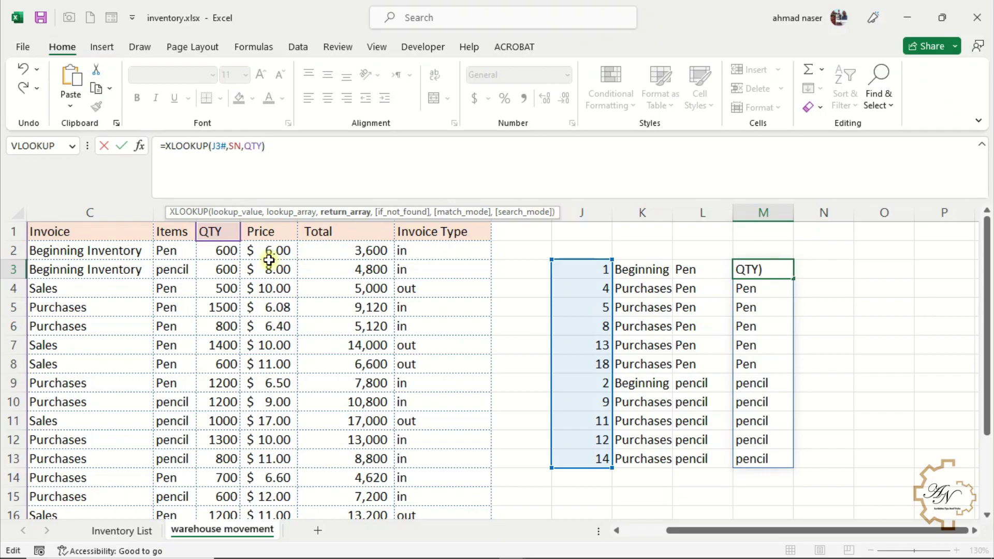
key("Return")
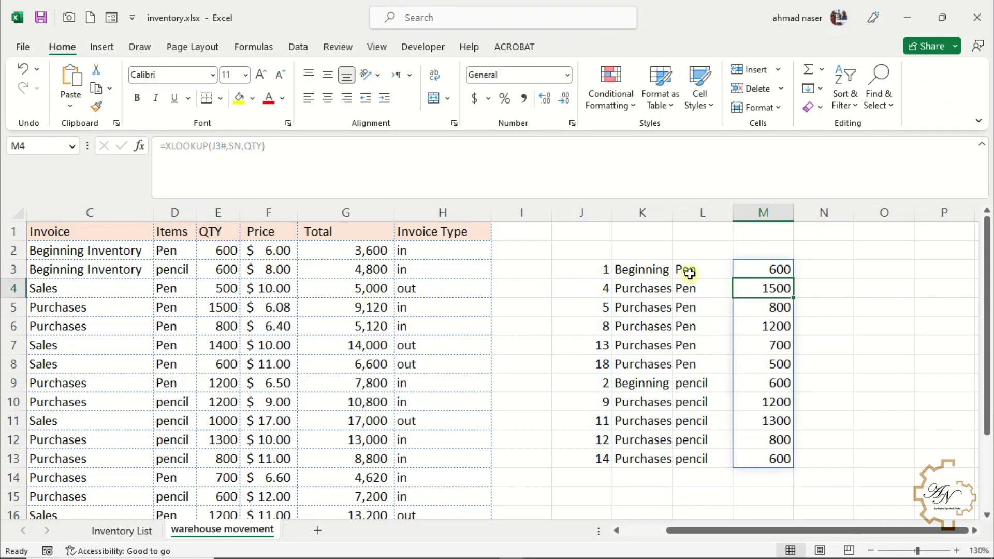
Paste the lookup into N3 and make it return Price (6, 6.08…).
left_click(805, 269)
key("ctrl+v")
double_click(262, 146)
type("Ite")
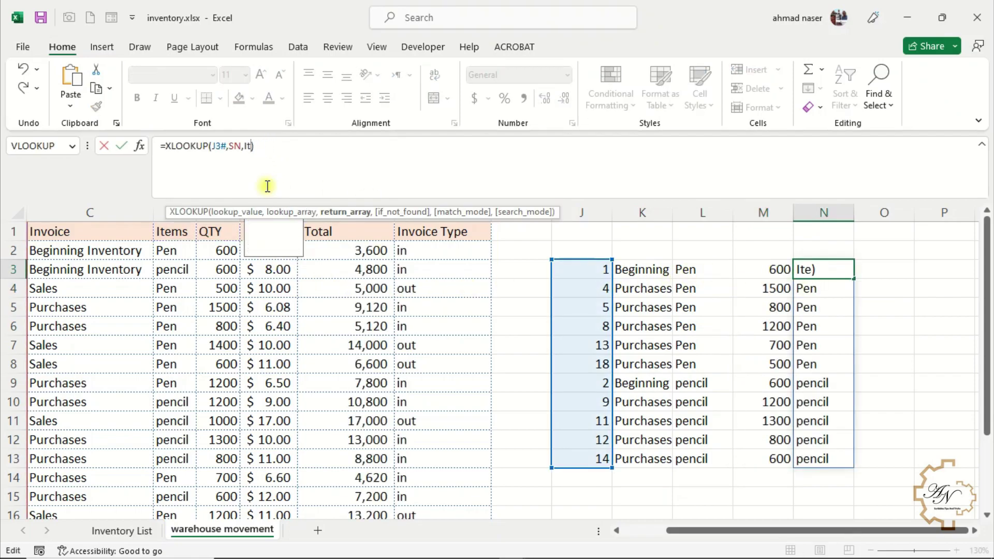
key("BackSpace")
key("BackSpace")
key("BackSpace")
type("pr")
double_click(271, 225)
key("Return")
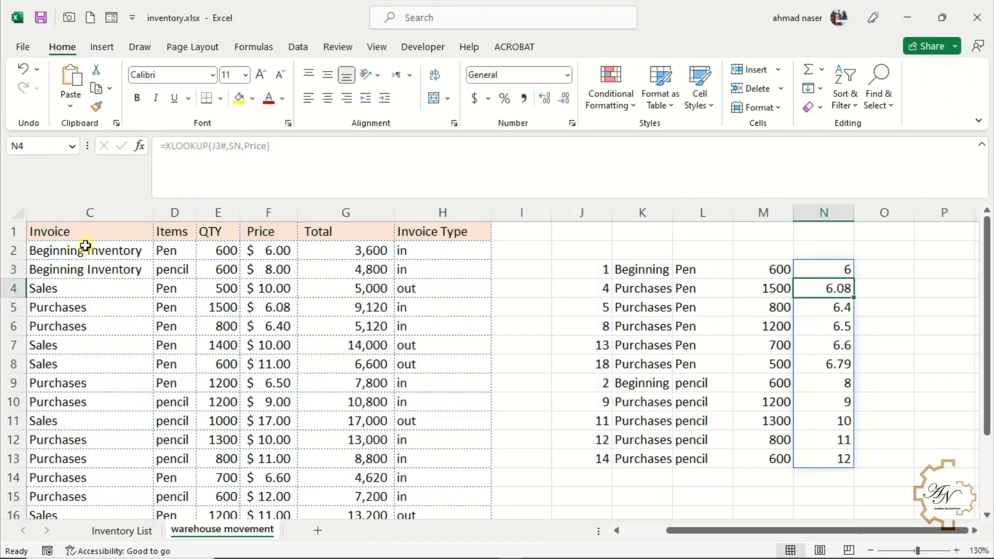
left_click_drag(261, 231, 128, 231)
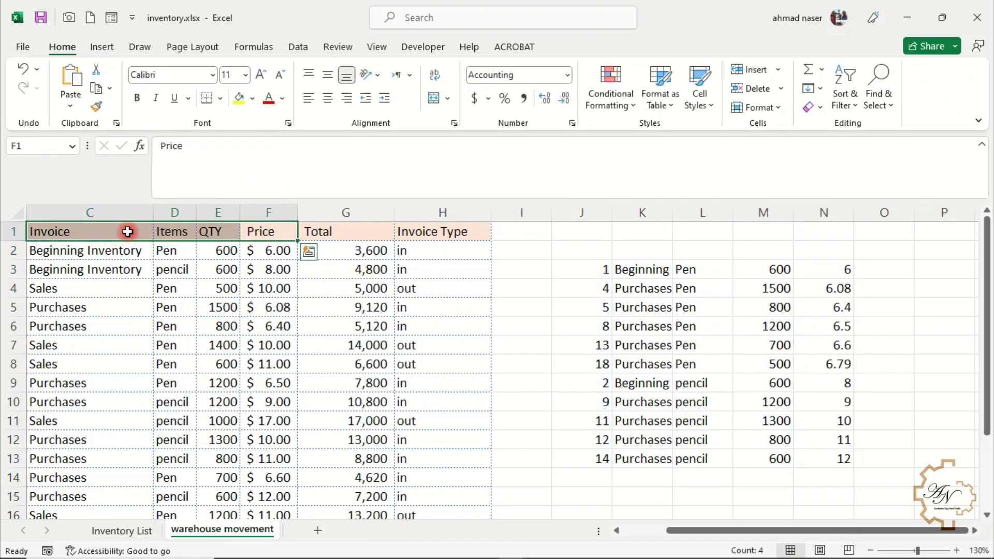
Paste the Invoice, Items, QTY and Price headings as values into K2:N2, then copy J2:N13.
right_click(127, 232)
left_click(171, 176)
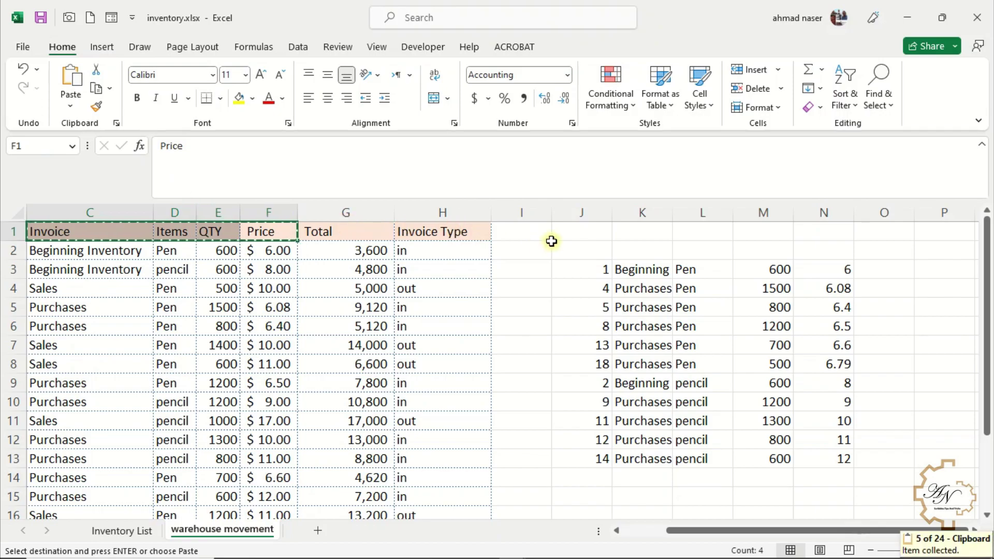
left_click(634, 249)
right_click(630, 251)
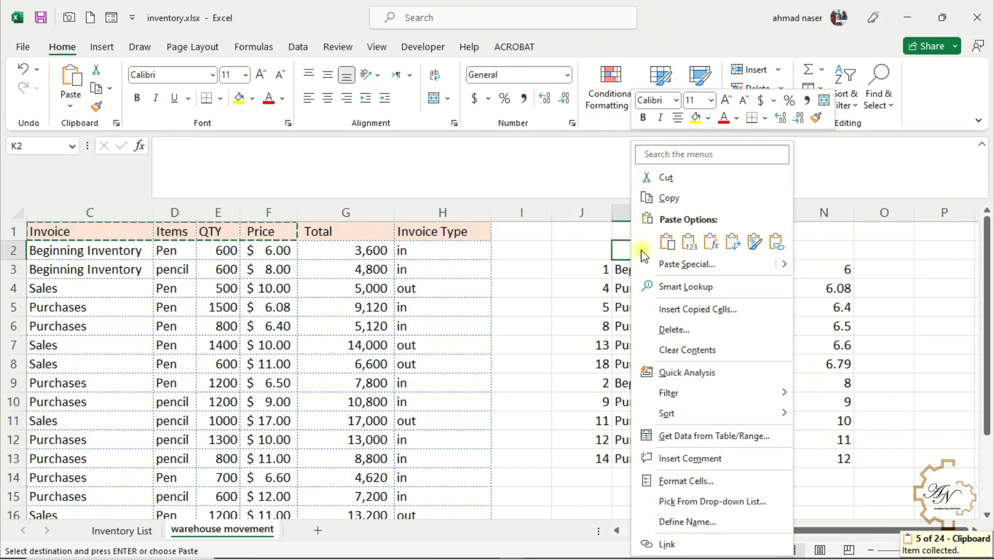
left_click(689, 241)
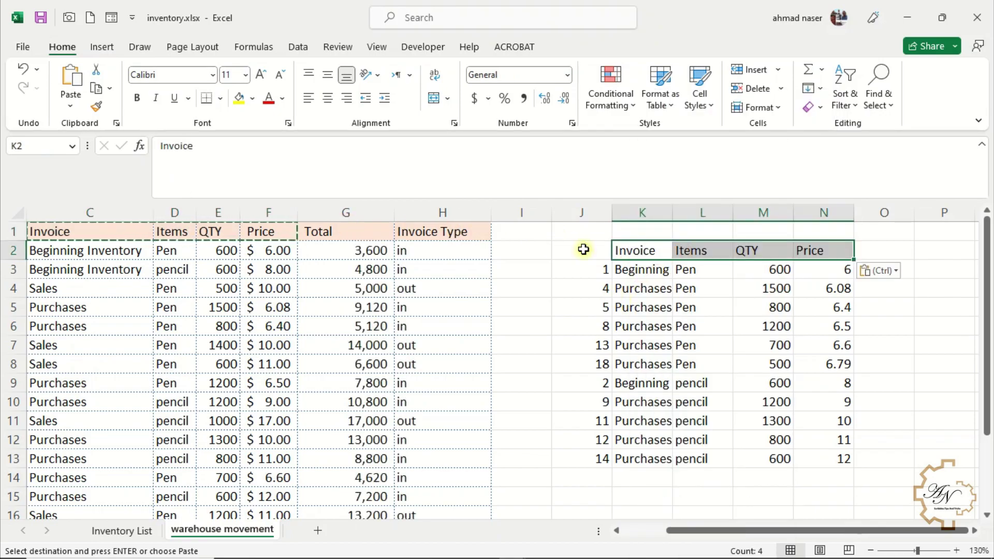
left_click_drag(584, 249, 830, 458)
key("ctrl+c")
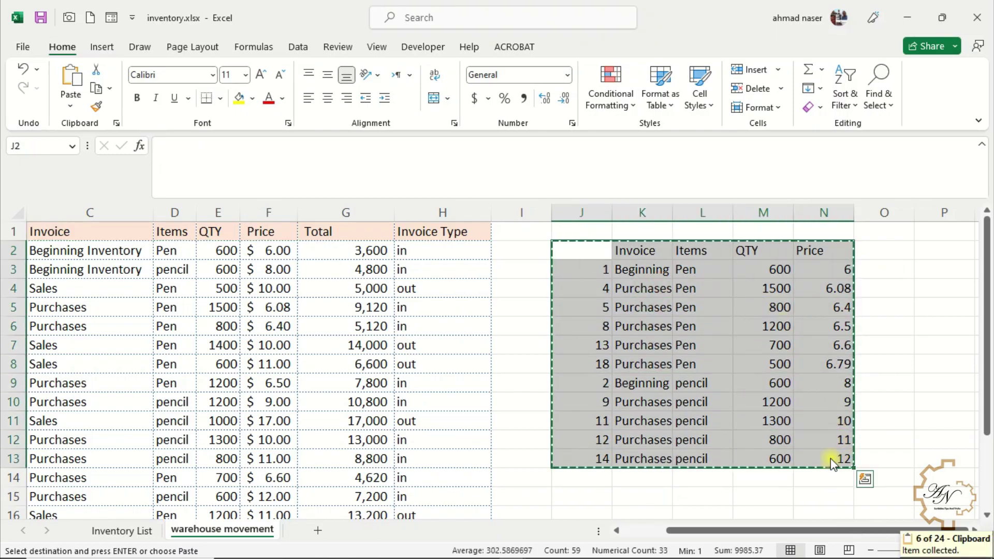
Paste the purchase list into a new worksheet named Average Cost.
left_click(317, 531)
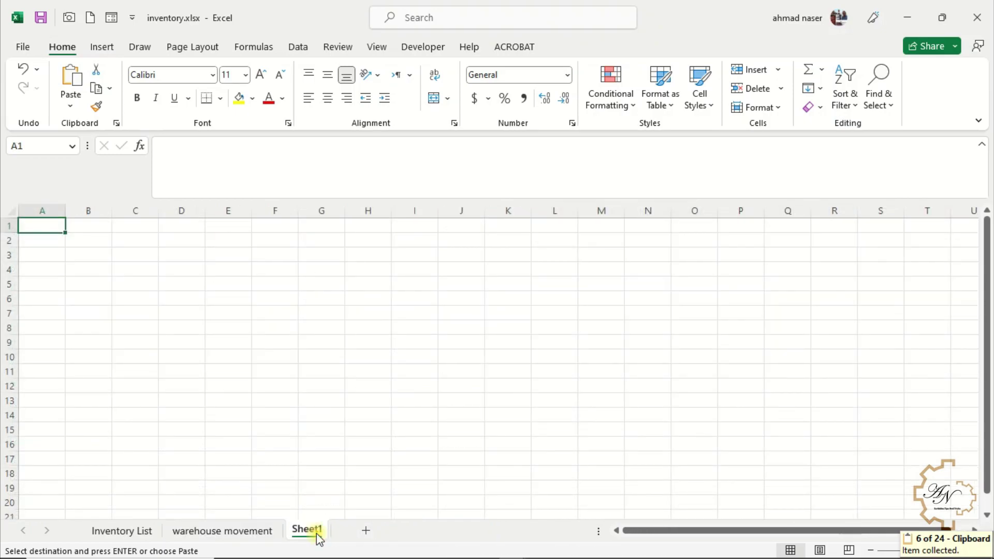
key("ctrl+v")
left_click(310, 531)
double_click(309, 531)
type("A")
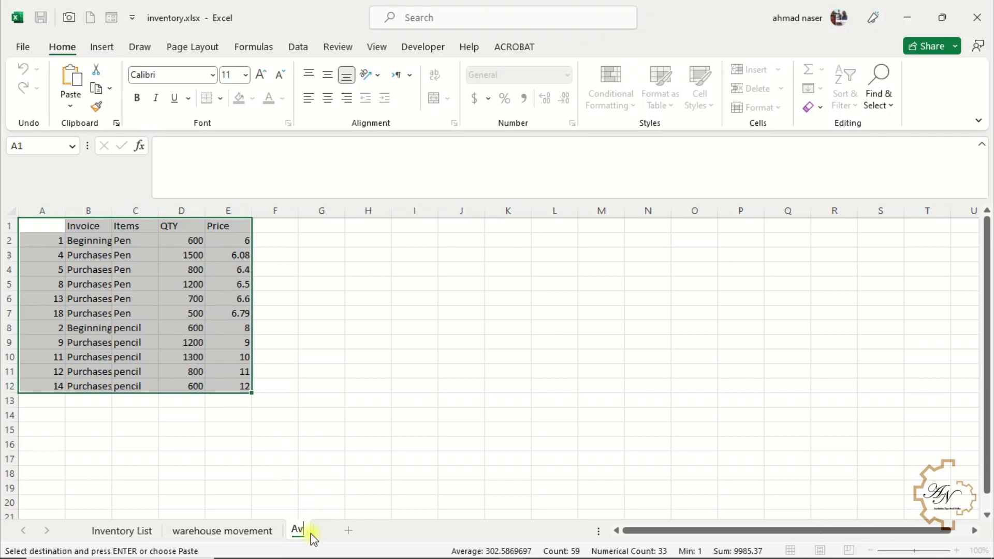
type("verage Cos")
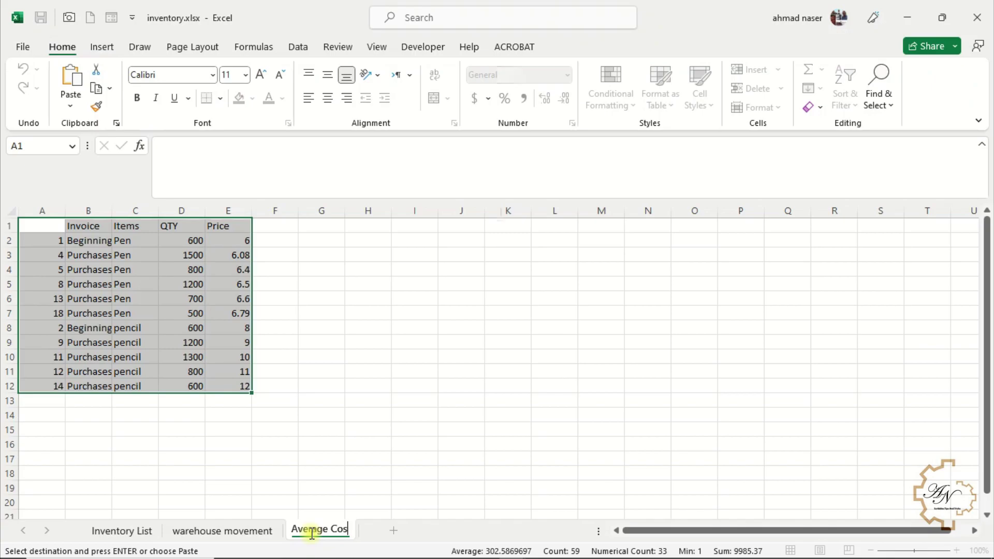
type("t")
key("Return")
Add the E. Inv heading in F1.
scroll(474, 325, "up", 2)
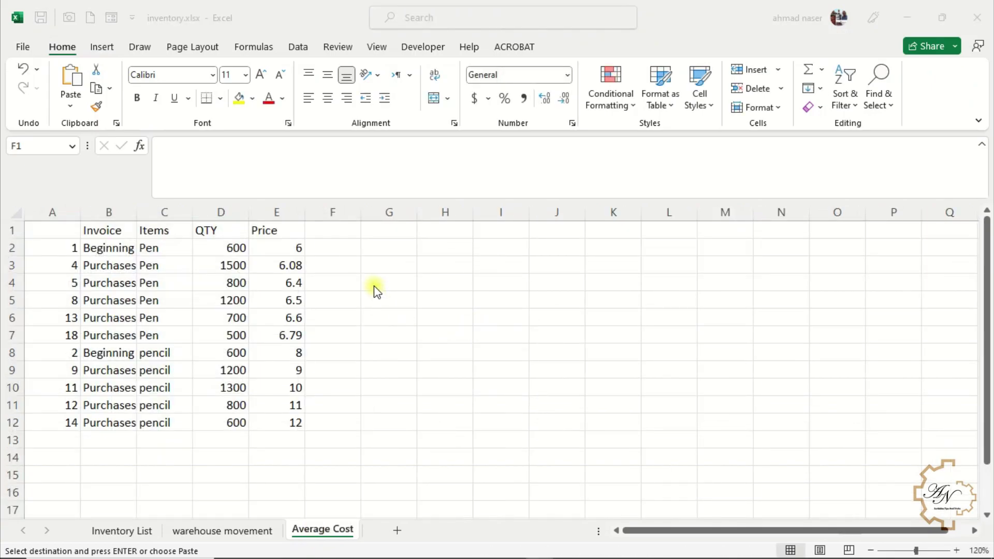
left_click(321, 232)
key("ctrl+v")
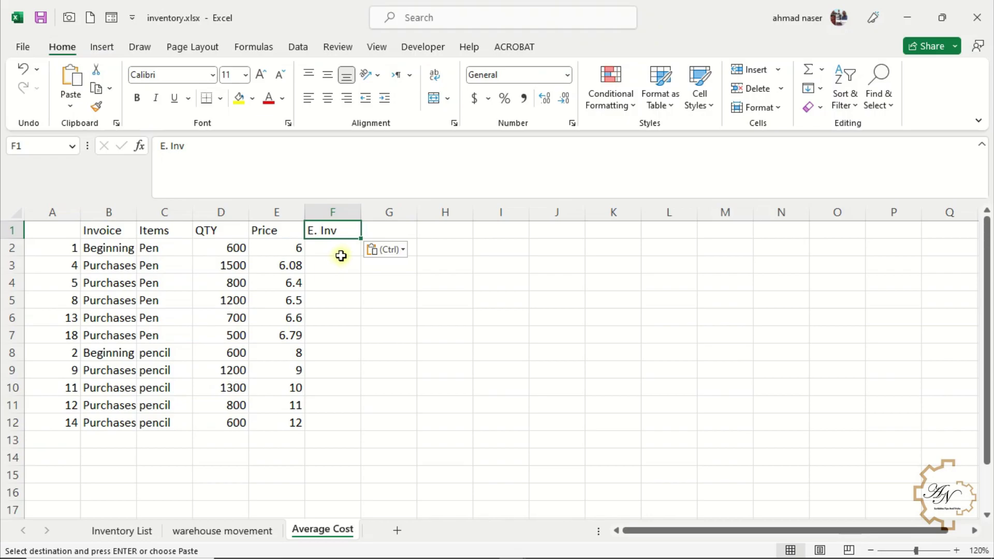
Enter =XLOOKUP(C2#,'Inventory List'!A:A,'Inventory List'!E:E) in F2, giving 700 for Pen and 1600 for pencil.
left_click(344, 251)
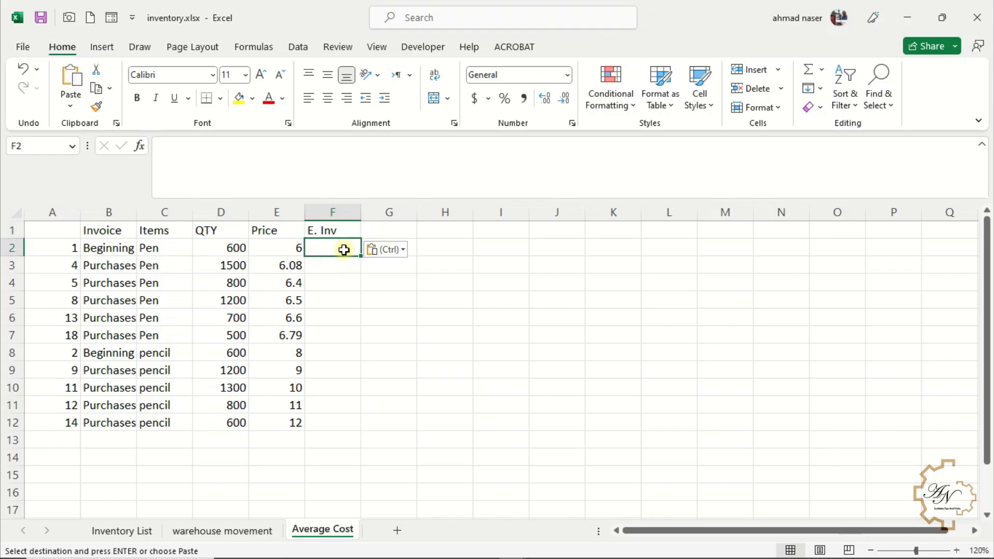
type("=xl")
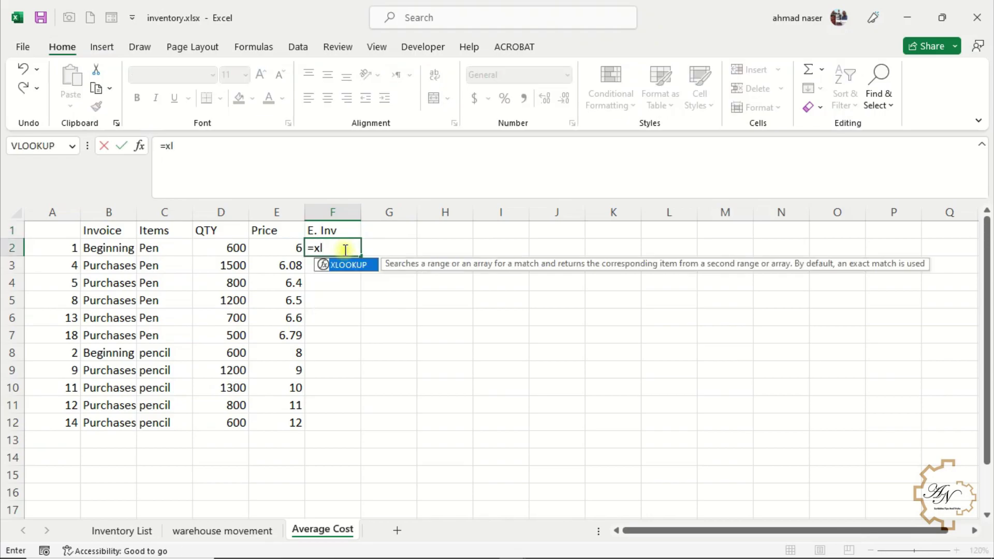
double_click(352, 265)
left_click_drag(164, 248, 167, 432)
type(",")
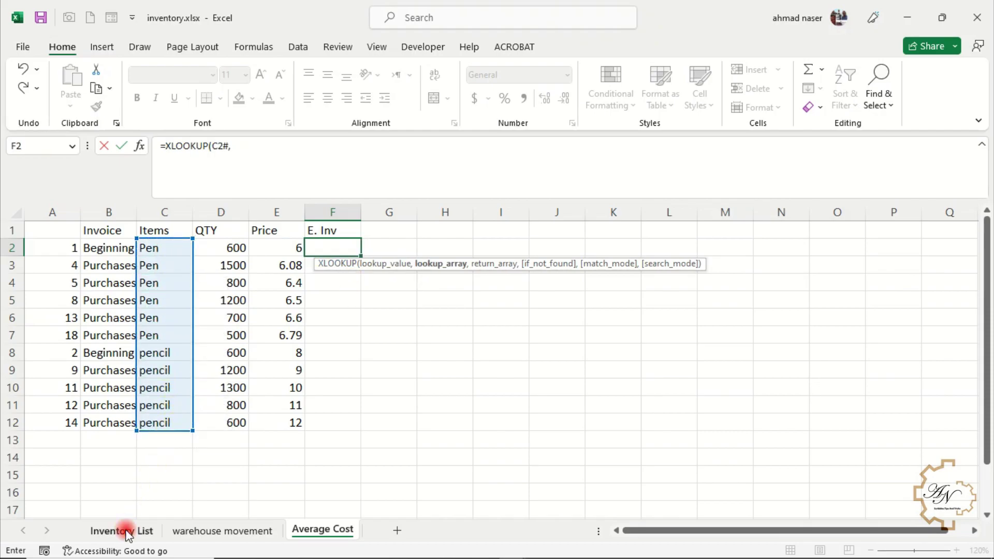
left_click(127, 530)
left_click(86, 212)
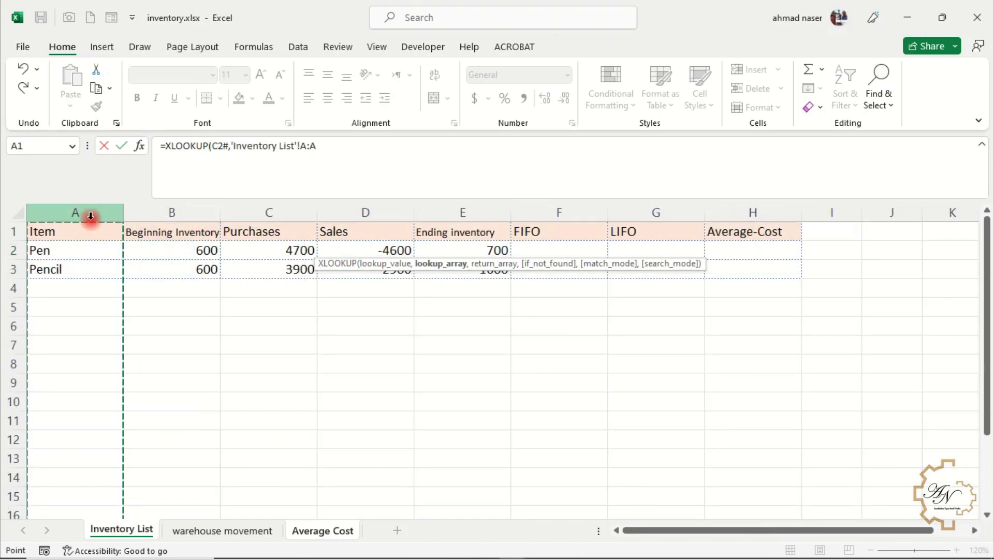
type(",")
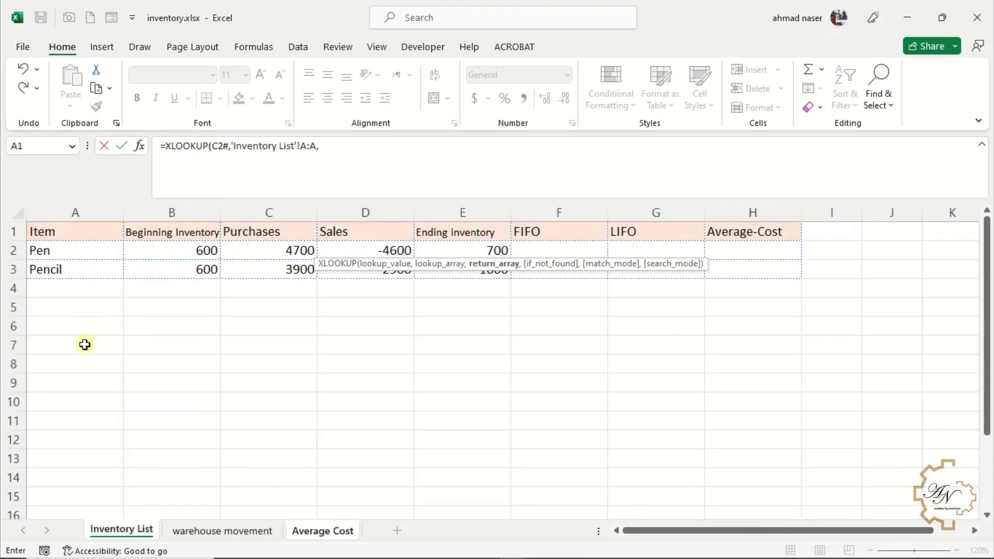
left_click(475, 211)
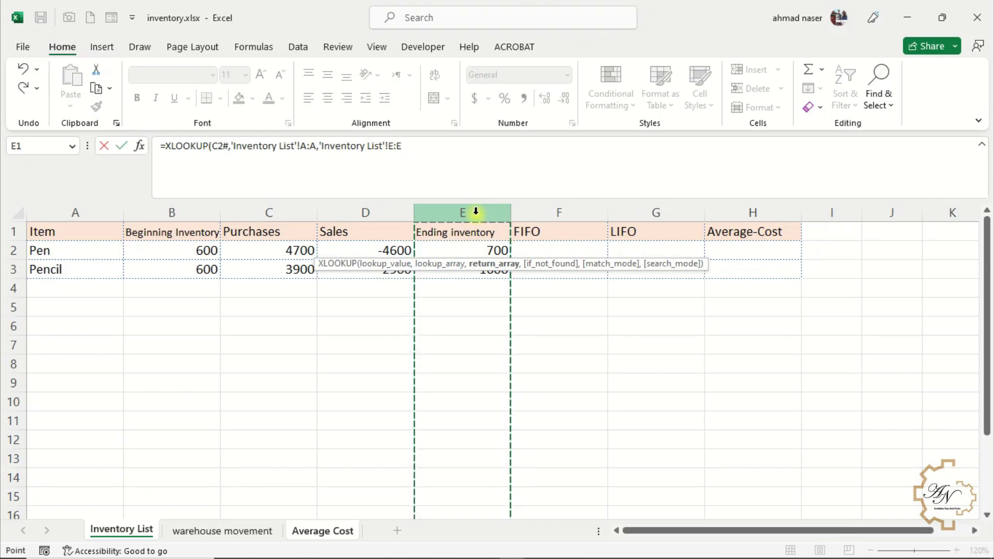
key("Return")
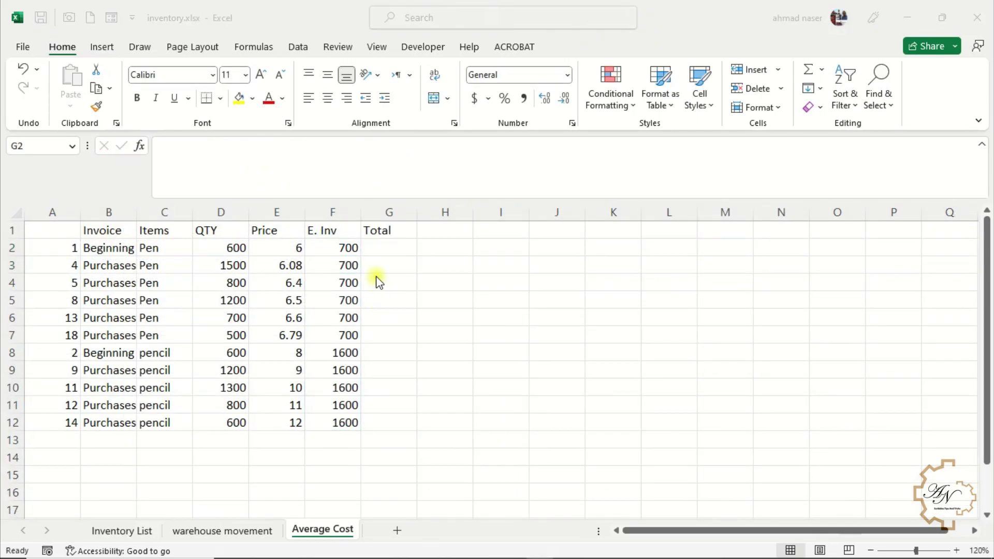
Enter =D2#*E2# in G2 so each purchase row's Total is QTY times Price.
left_click(381, 247)
type("=")
left_click_drag(228, 248, 234, 421)
type("*")
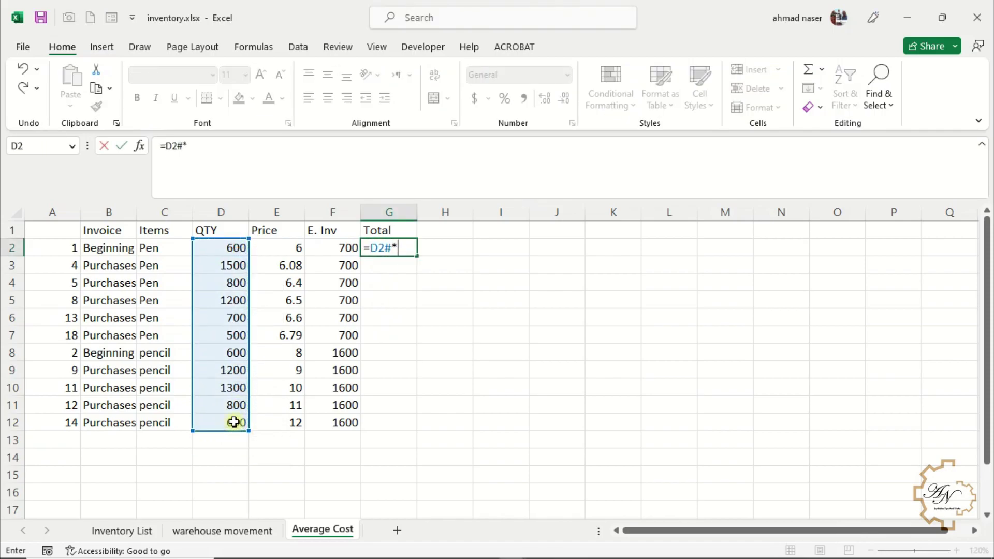
left_click_drag(295, 248, 300, 425)
key("Return")
left_click(506, 234)
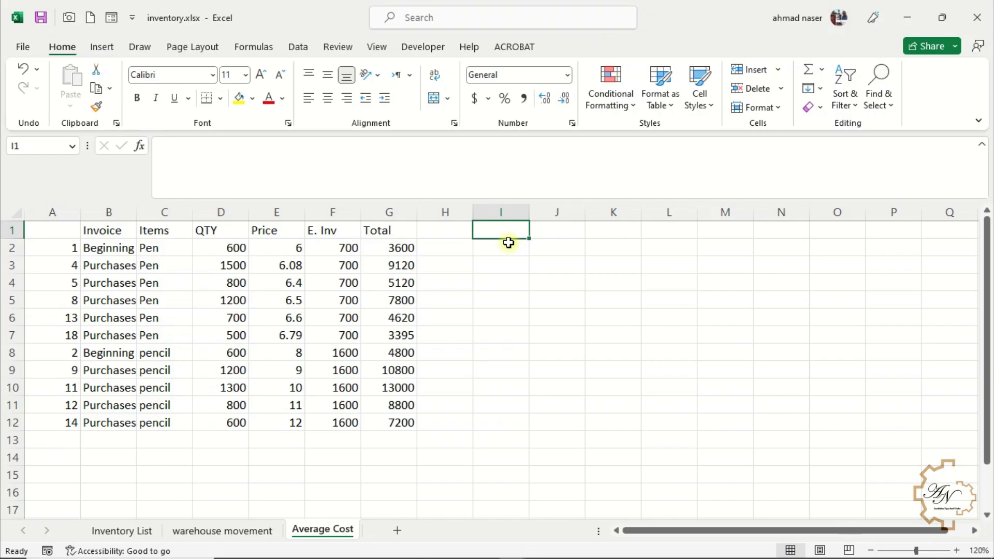
Put the heading Item in I1 and =Item in I2 to spill Pen and Pencil.
type("Item")
key("Return")
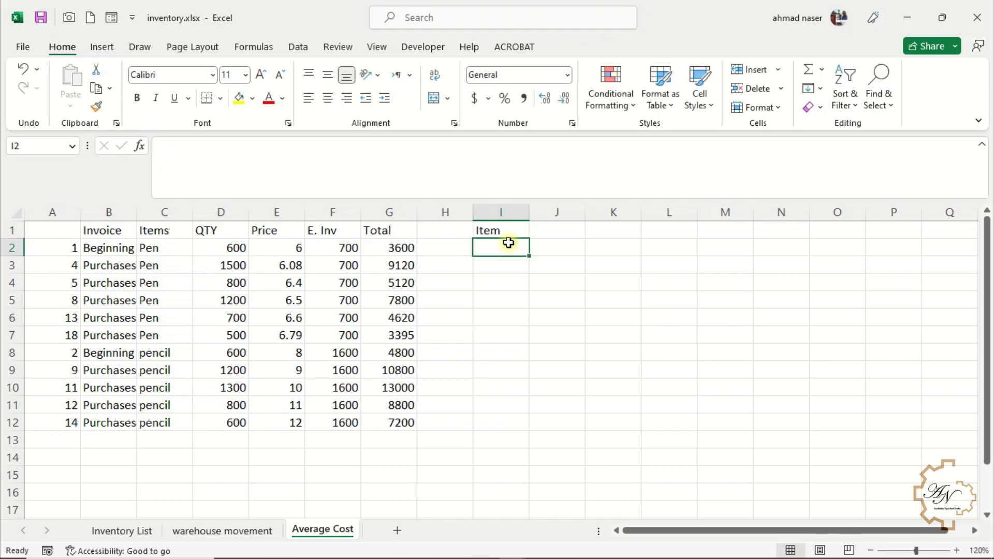
type("=Item")
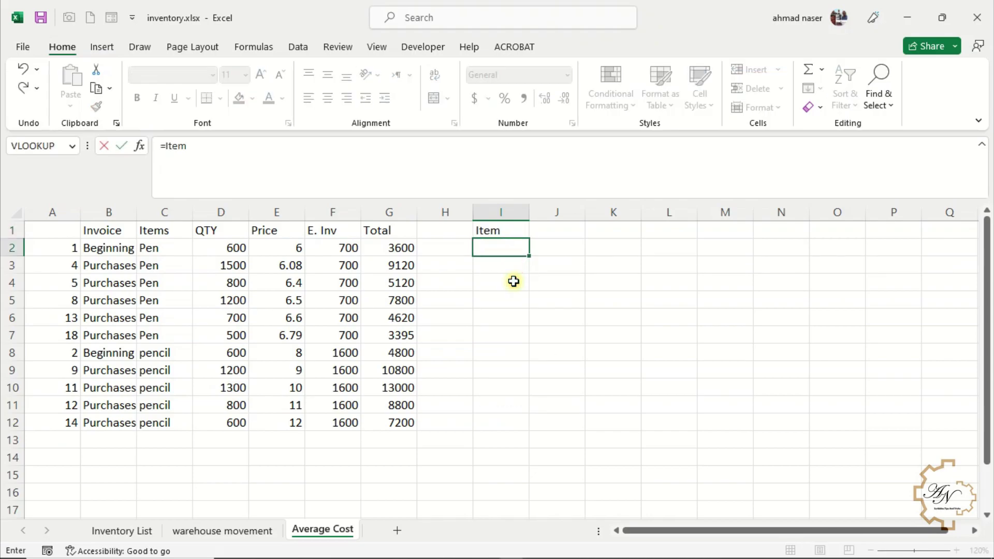
key("Return")
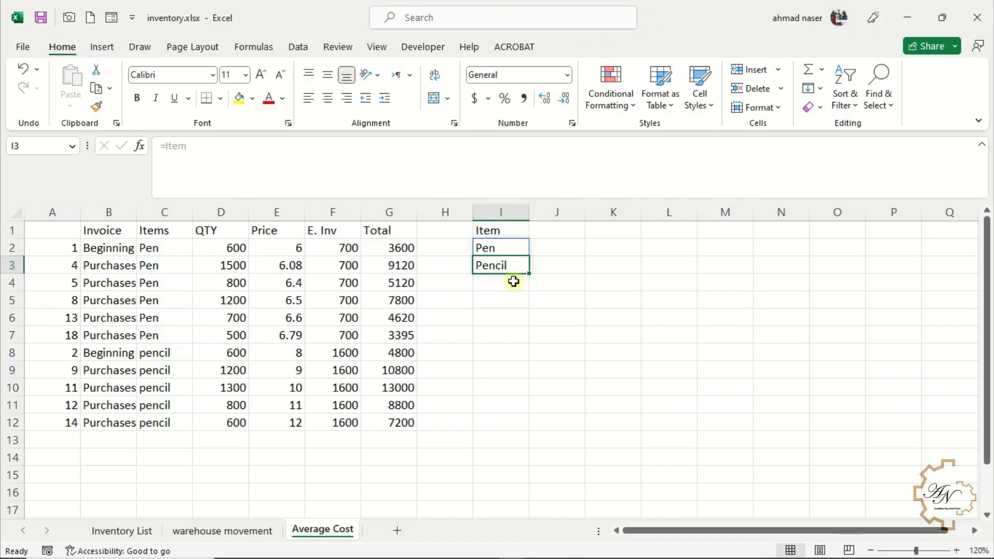
left_click(557, 248)
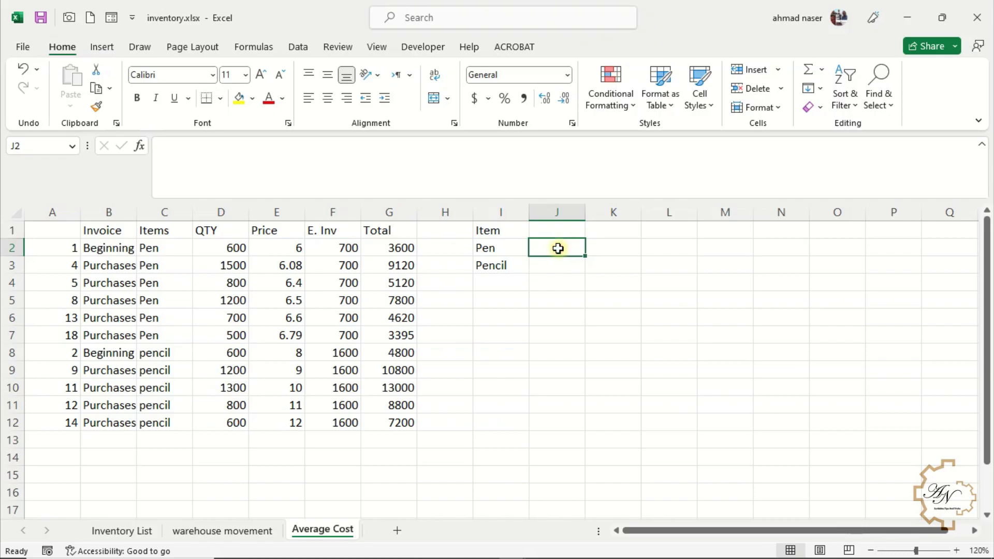
type("=sum")
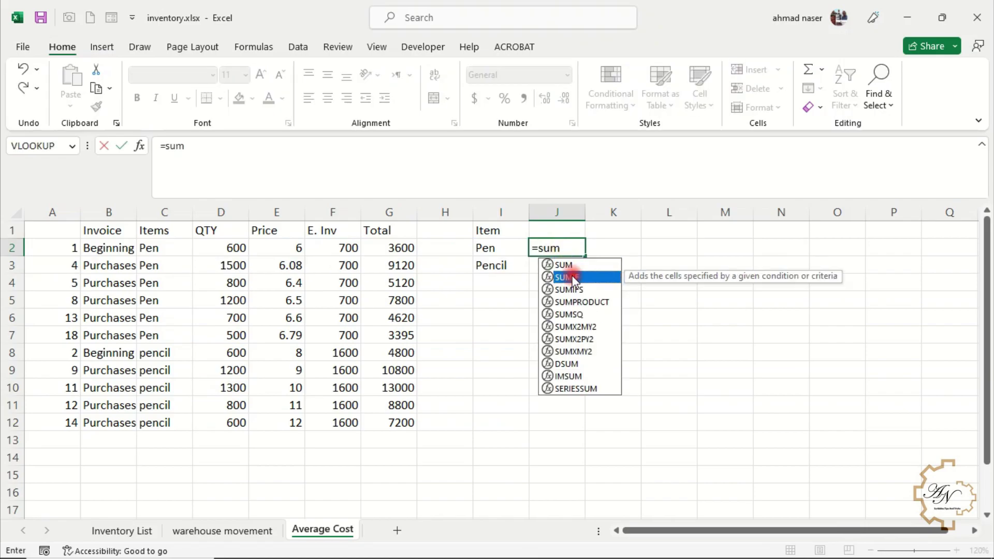
Enter =SUMIF($C$2#,I2#,D2#) in J2, giving quantities 5300 for Pen and 4500 for Pencil.
double_click(567, 277)
left_click_drag(177, 256, 204, 415)
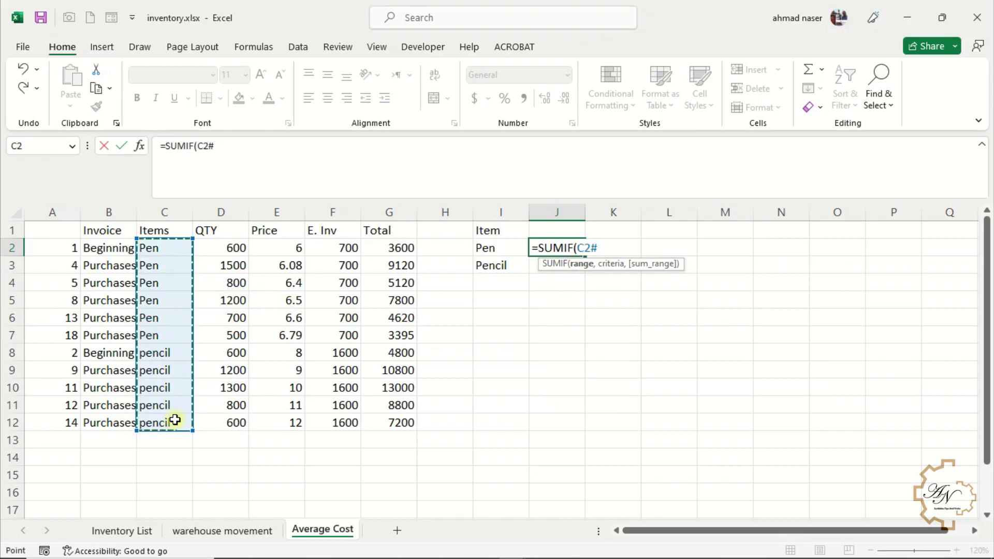
key("F4")
type(",")
left_click_drag(483, 250, 492, 269)
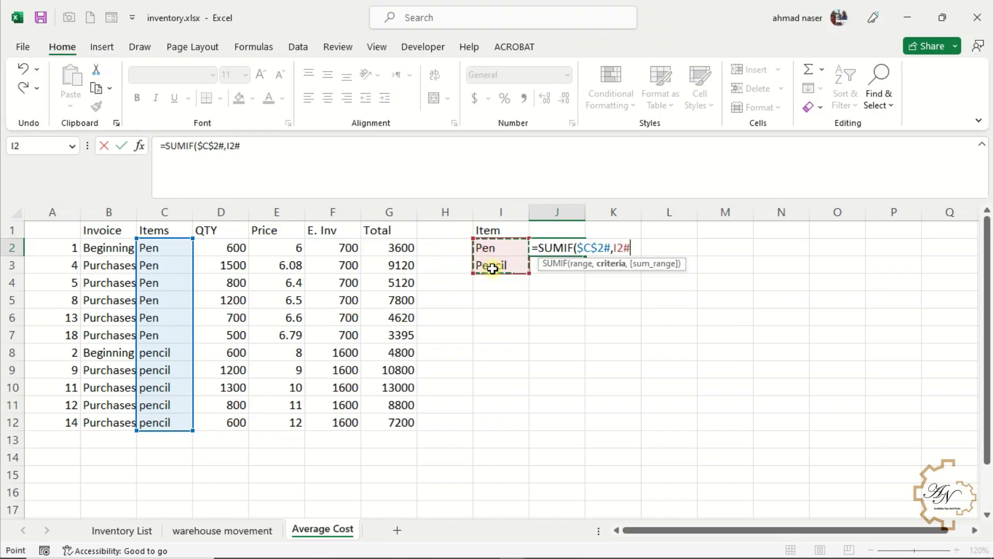
type(",")
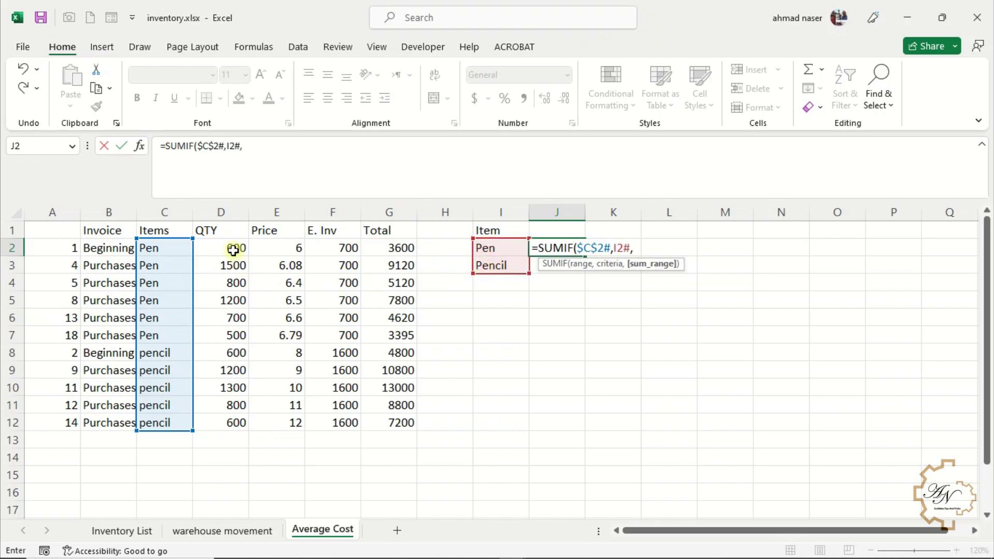
left_click_drag(233, 250, 231, 417)
key("Return")
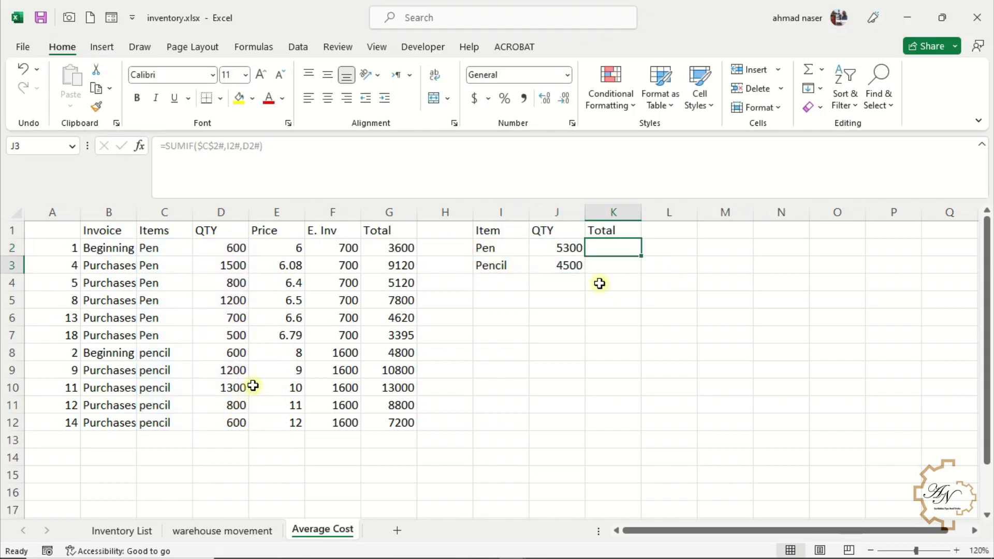
type("=sum")
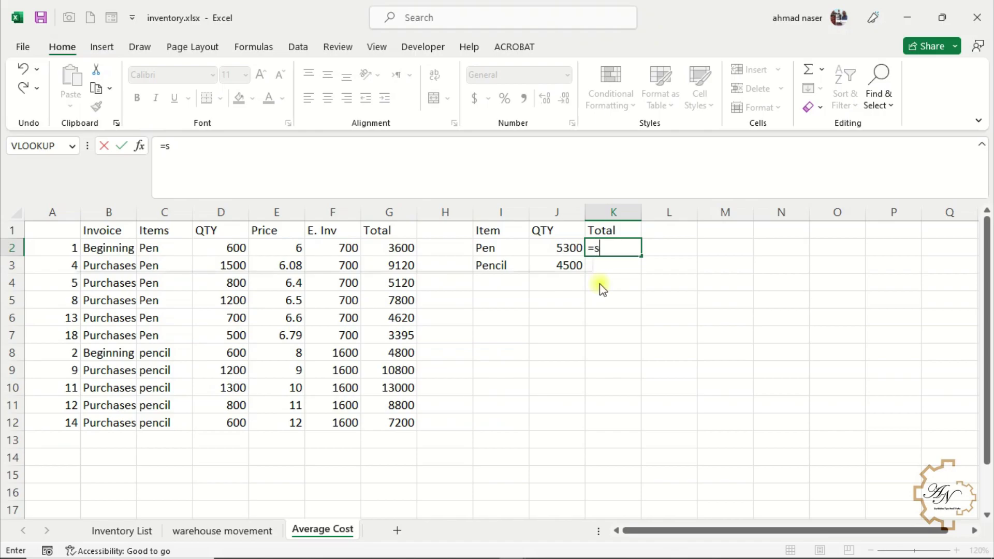
Enter =SUMIF(C2#,I2#,G2#) in K2, totalling 33655 for Pen and 44600 for Pencil.
double_click(618, 273)
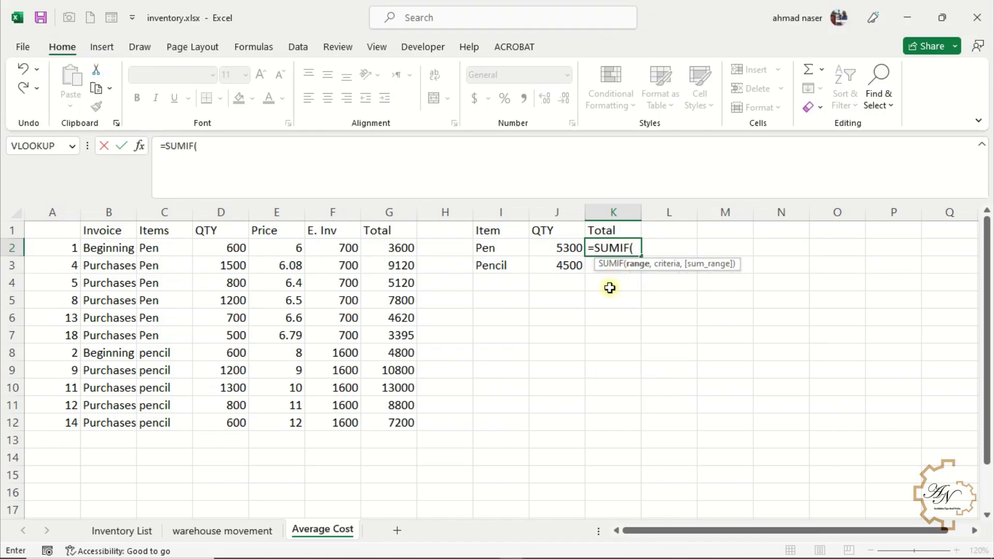
left_click_drag(182, 248, 174, 421)
type(",")
left_click_drag(492, 250, 495, 264)
type(",")
left_click_drag(377, 249, 394, 421)
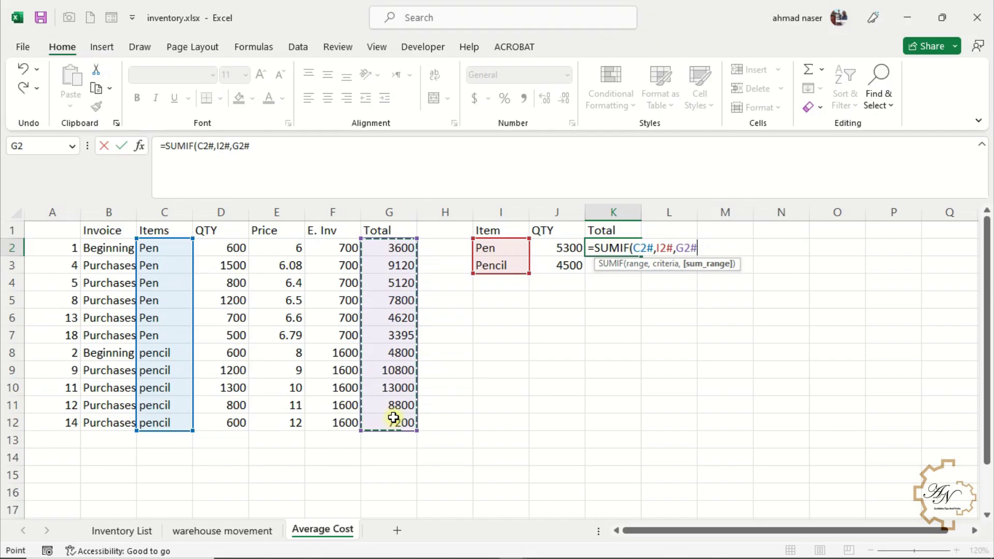
key("Return")
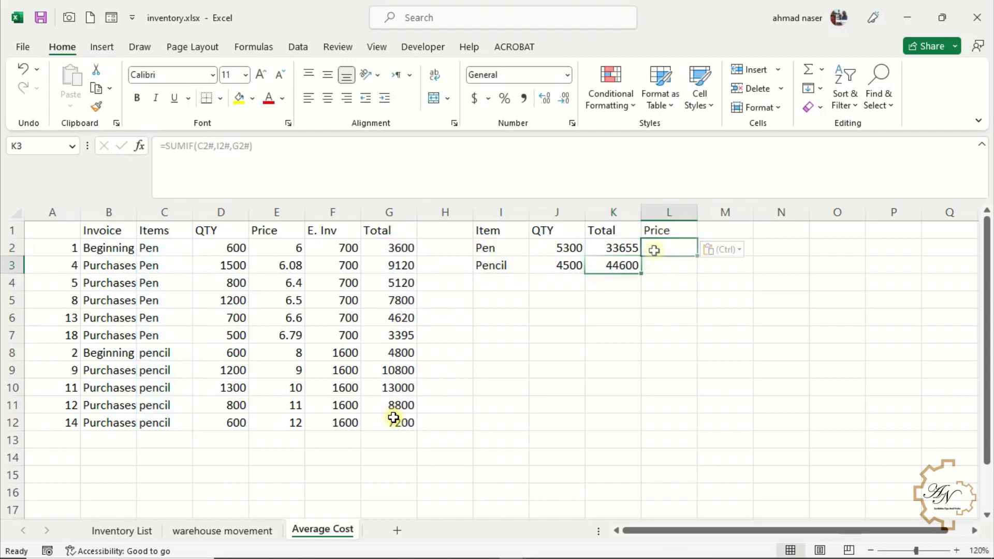
left_click(654, 250)
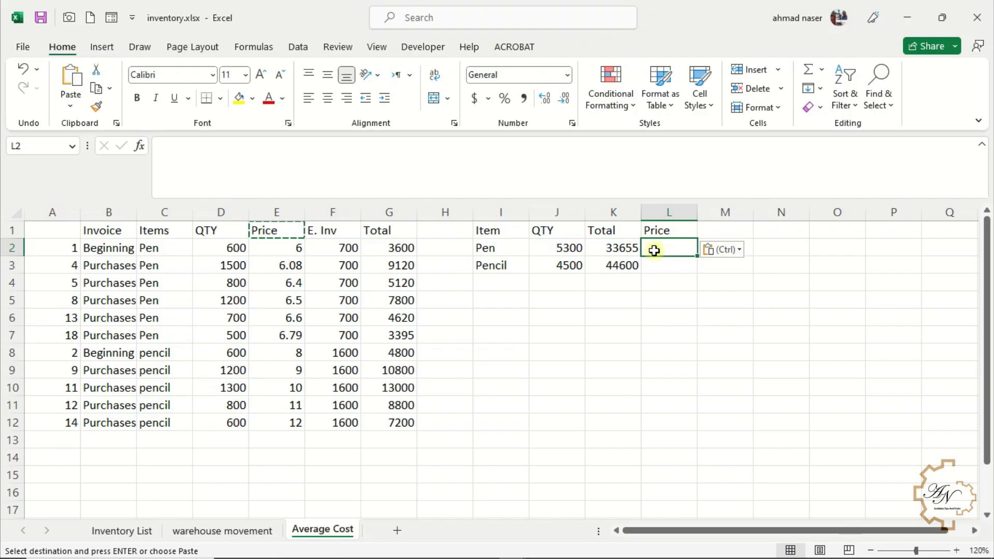
Enter =K2#/J2# in L2 to divide each item's Total by its QTY.
type("=")
left_click_drag(628, 248, 626, 265)
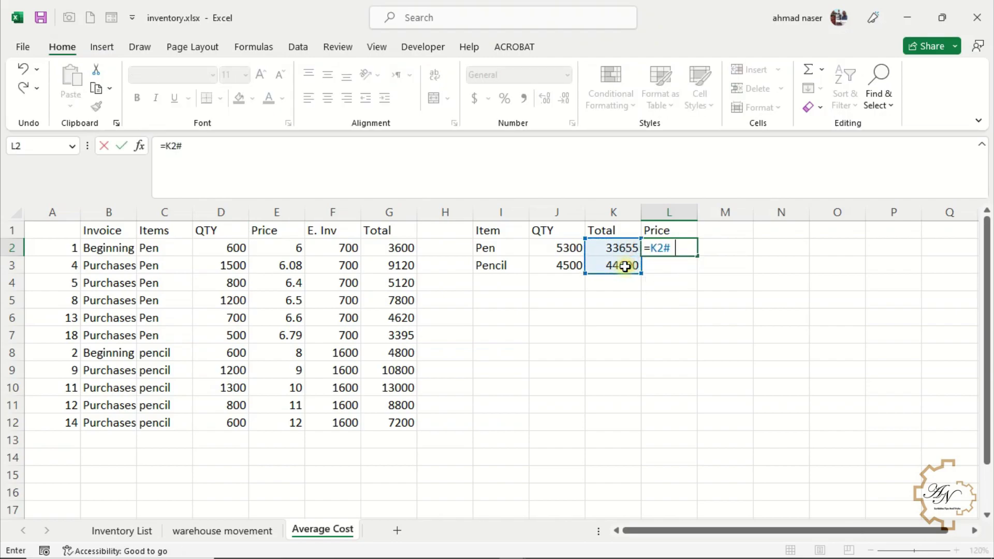
left_click_drag(570, 247, 567, 267)
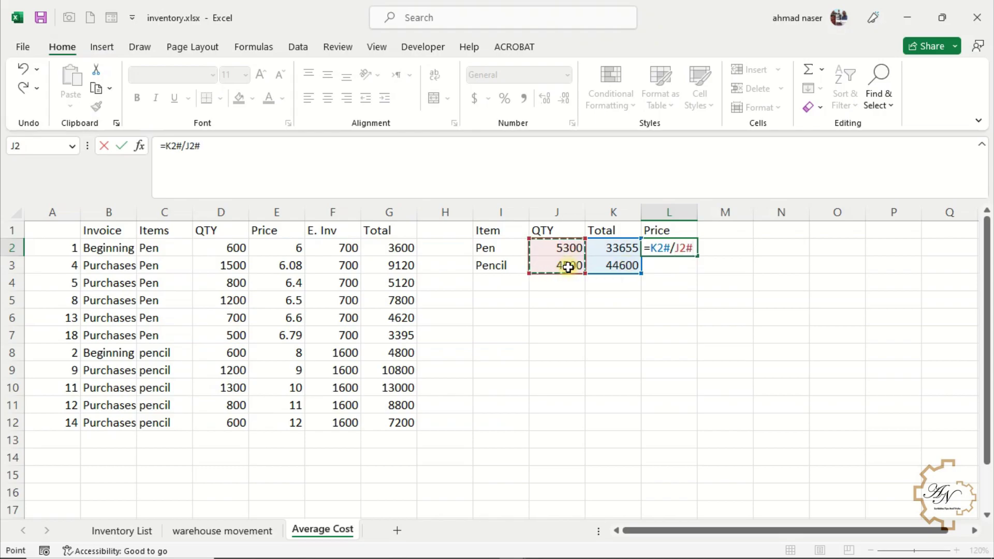
key("Return")
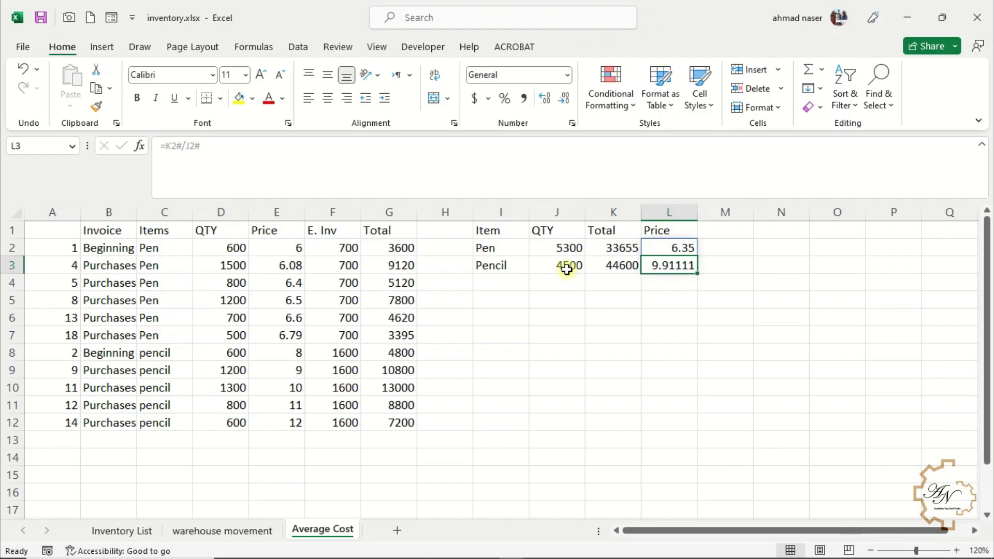
Wrap the L2 formula as =IFERROR(K2#/J2#,0), giving prices 6.35 and 9.91111.
left_click(661, 249)
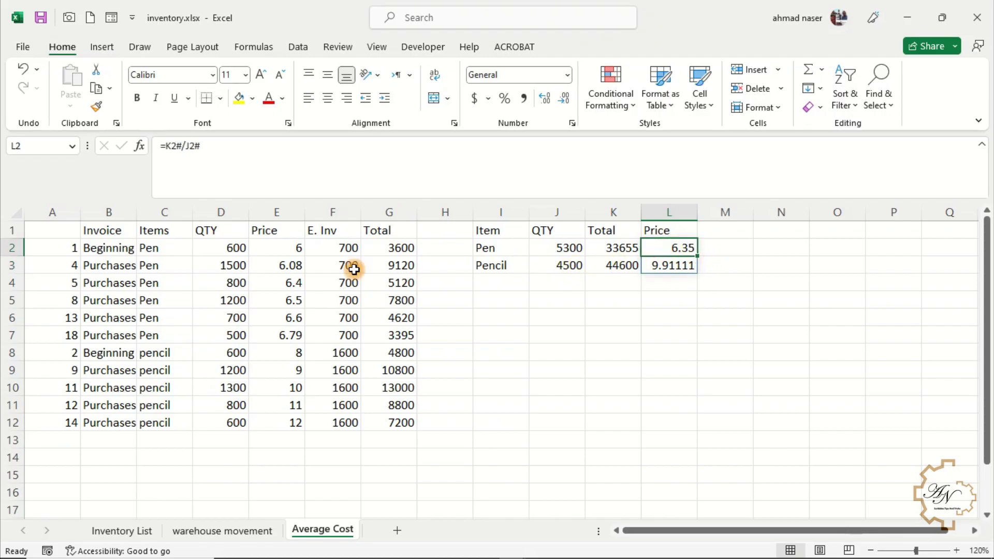
left_click(166, 146)
type("if")
left_click(215, 227)
double_click(215, 227)
left_click(256, 149)
type(",")
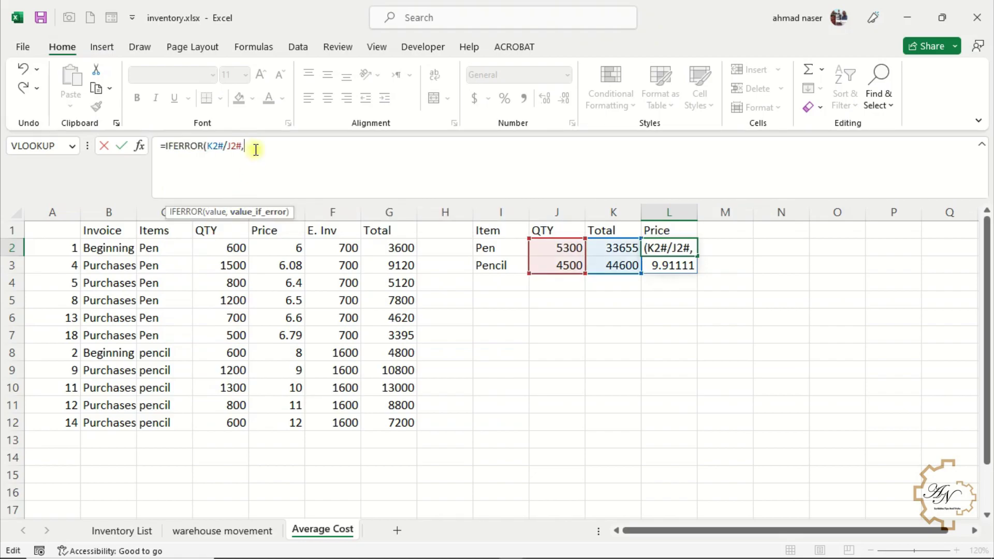
type("0")
key("Return")
left_click(711, 249)
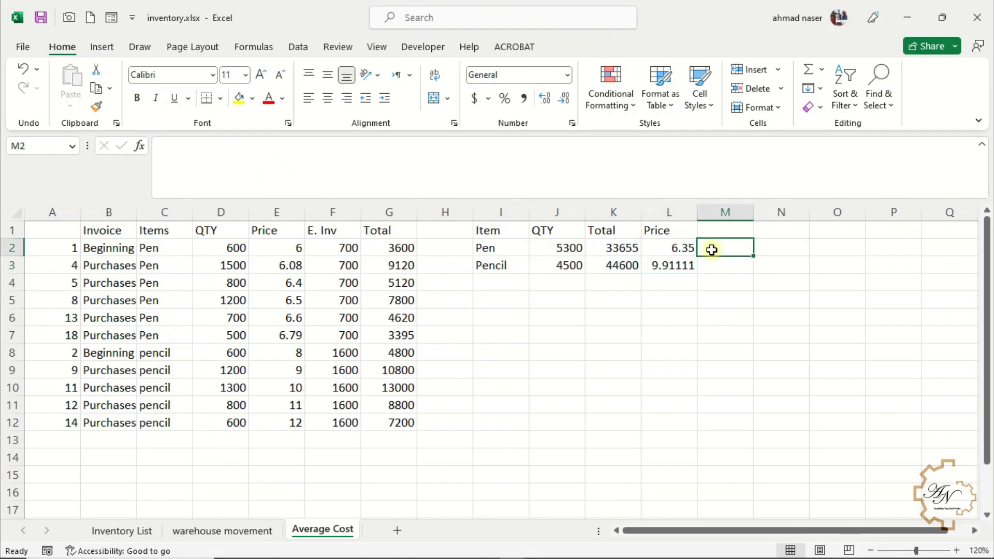
Enter =XLOOKUP(I2#,'Inventory List'!A:A,'Inventory List'!E:E) in M2, returning 700 and 1600.
type("=xl")
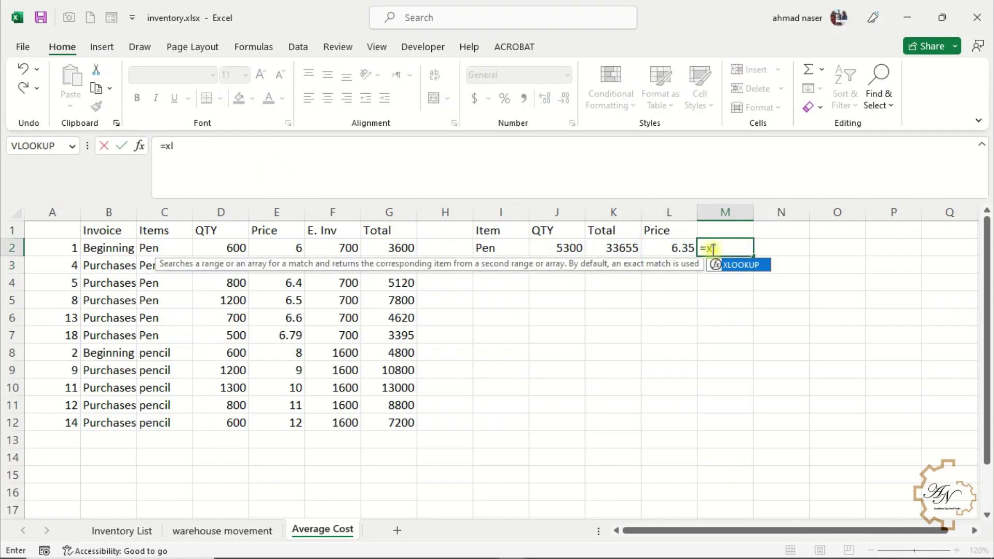
key("Tab")
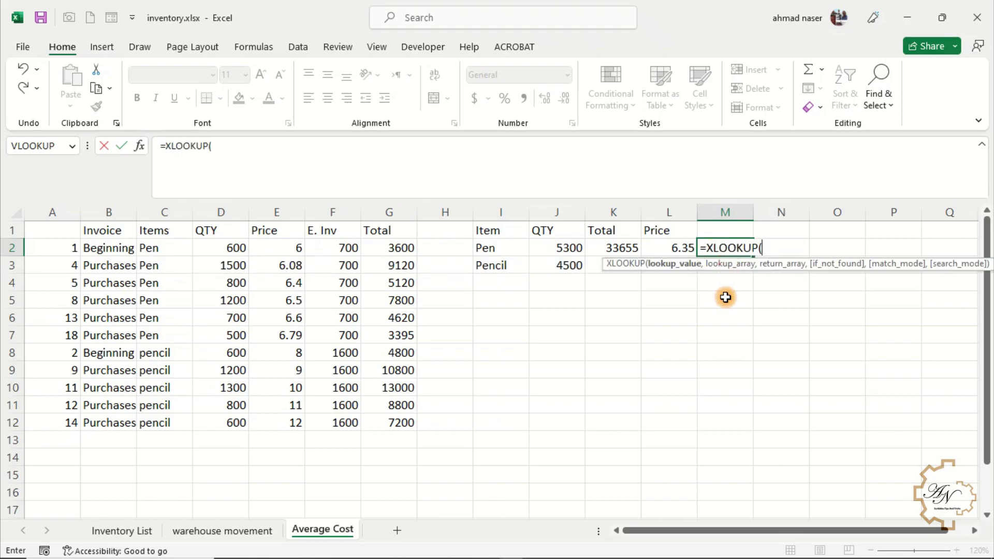
left_click_drag(514, 249, 514, 268)
type(",")
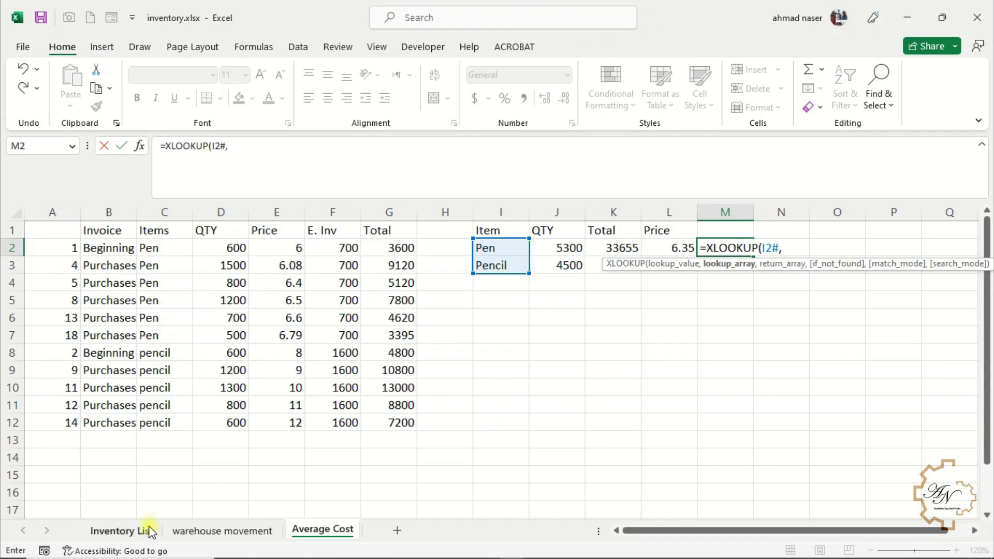
left_click(122, 530)
left_click(82, 213)
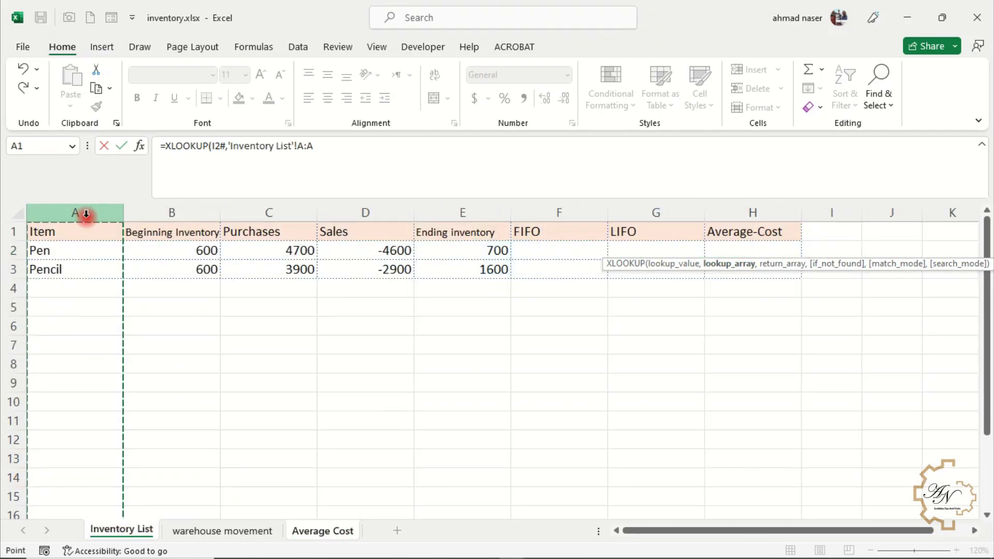
type(",")
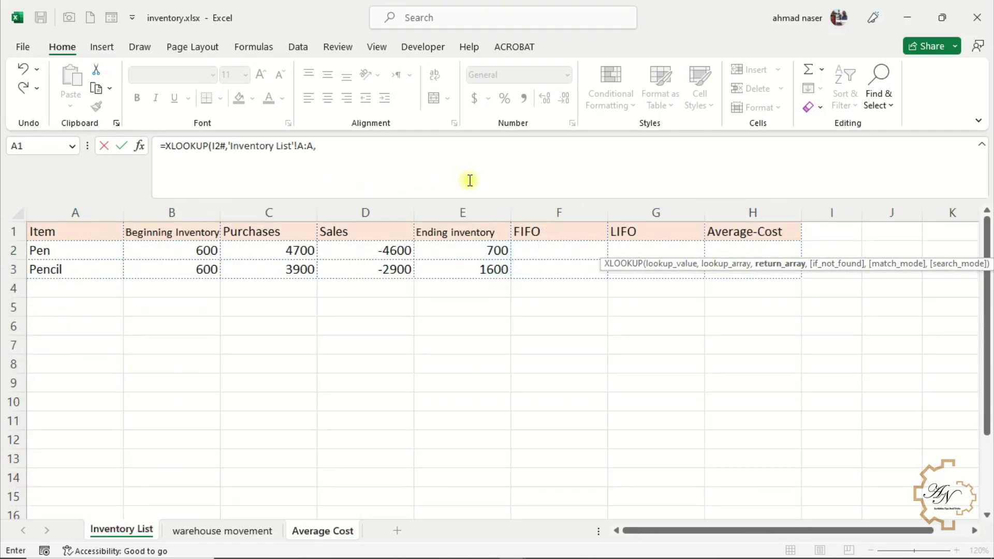
left_click(457, 213)
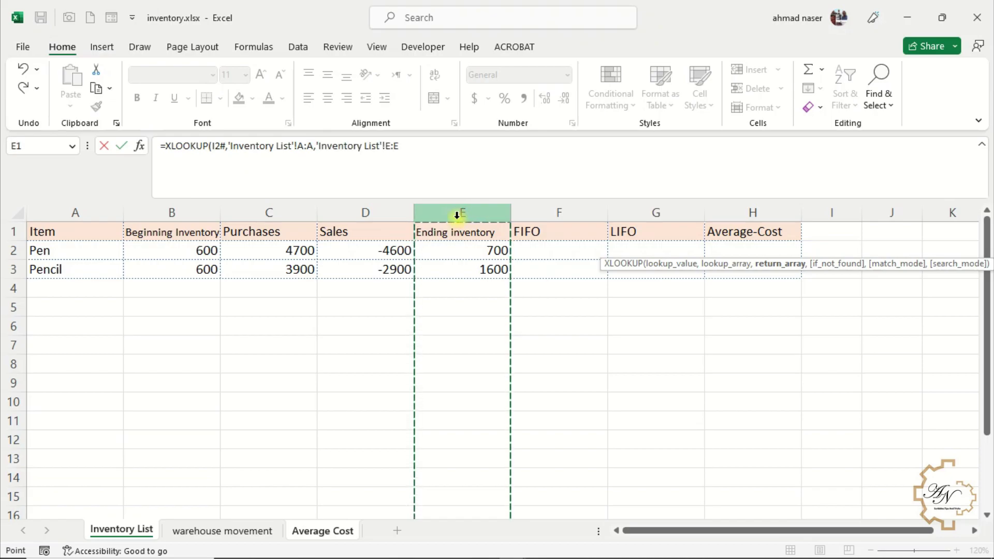
key("Return")
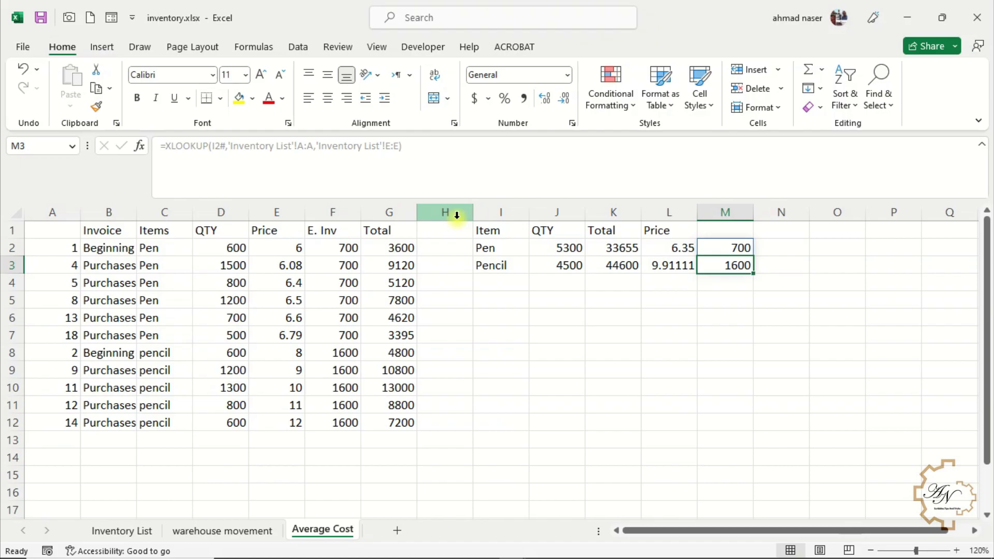
Copy the QTY and Total headers from J1:K1 into M1:N1.
left_click_drag(557, 230, 613, 230)
key("ctrl+c")
left_click(724, 230)
key("ctrl+v")
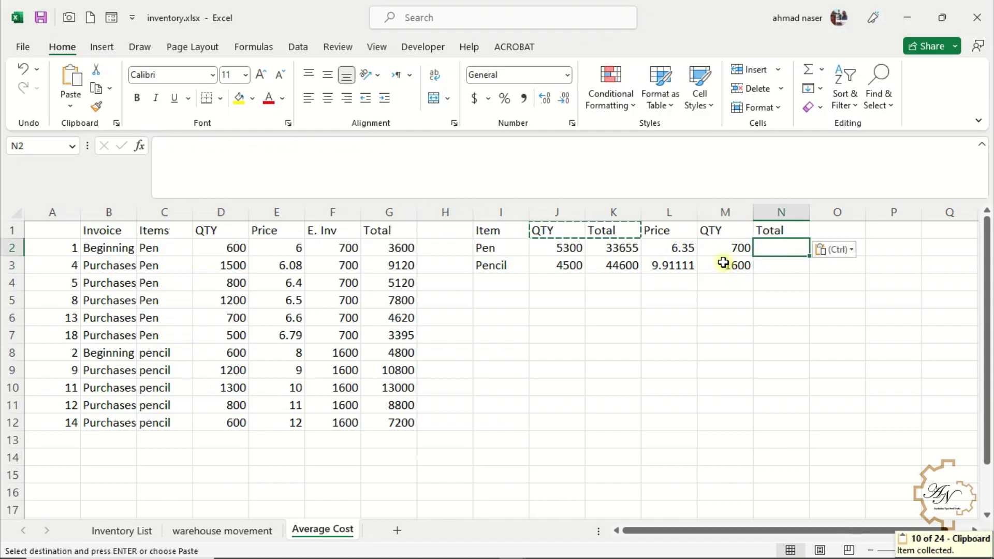
Enter =M2#*L2# in N2 to value ending stock as QTY times Price.
type("=")
left_click_drag(727, 247, 730, 265)
type("*")
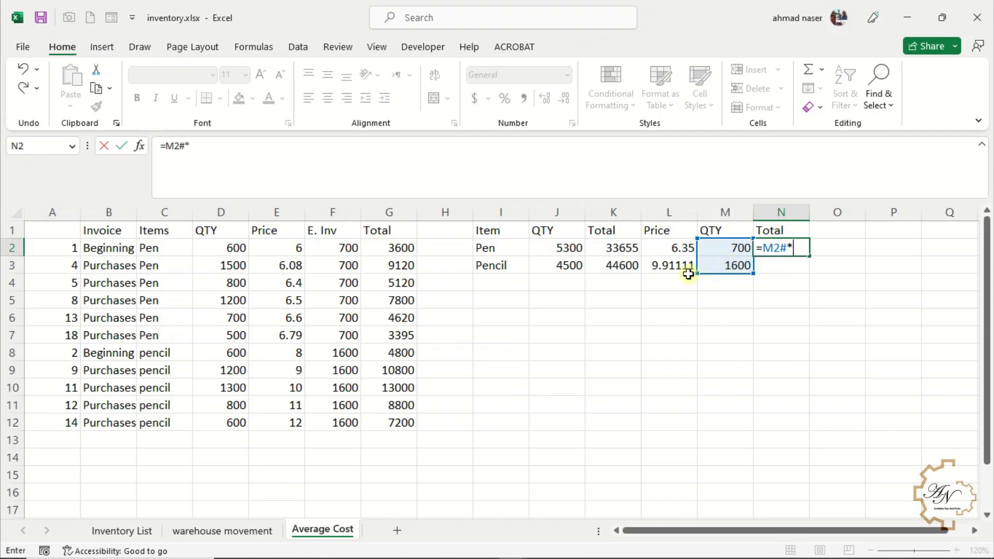
left_click_drag(681, 248, 678, 265)
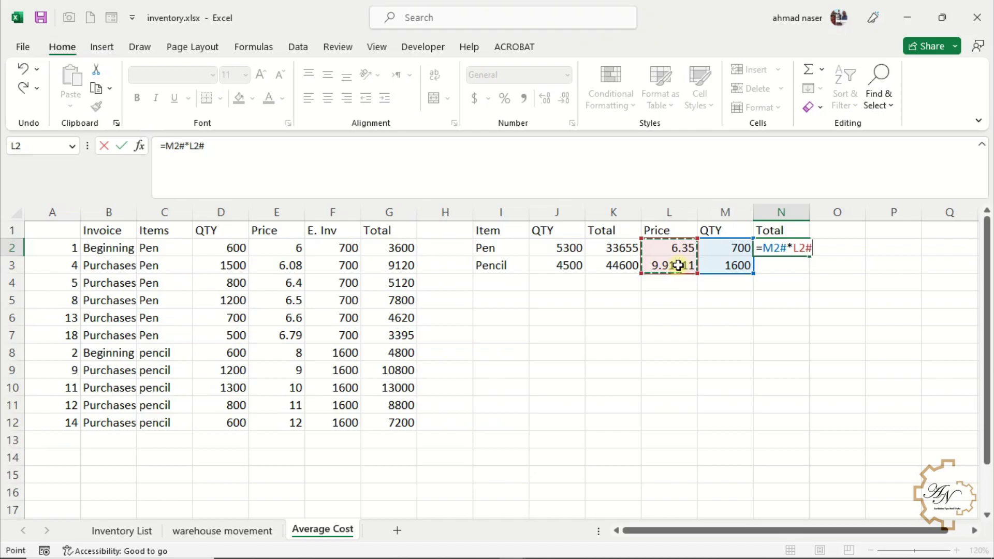
key("Return")
Apply Accounting format to column N, showing $4,445.00 and $15,857.78.
left_click(768, 250)
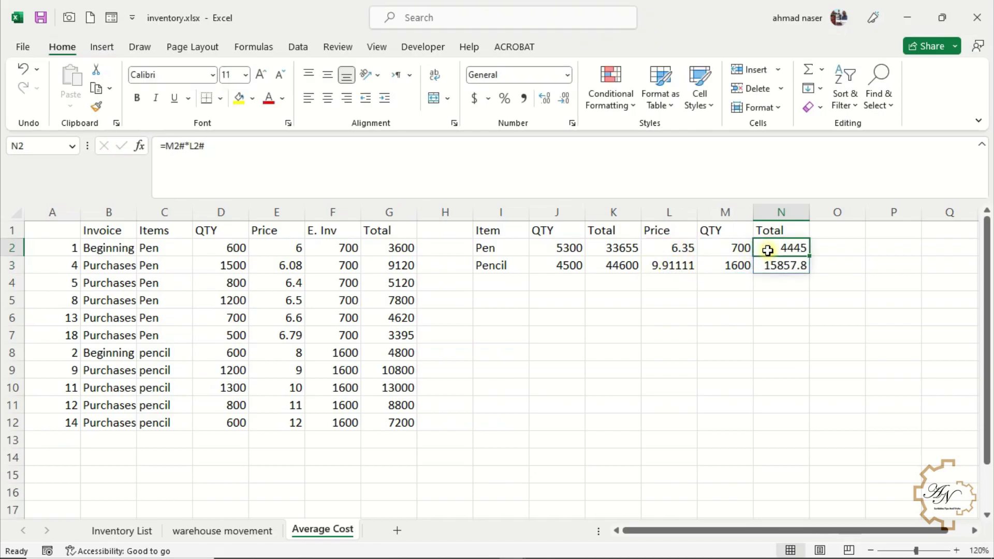
left_click(781, 212)
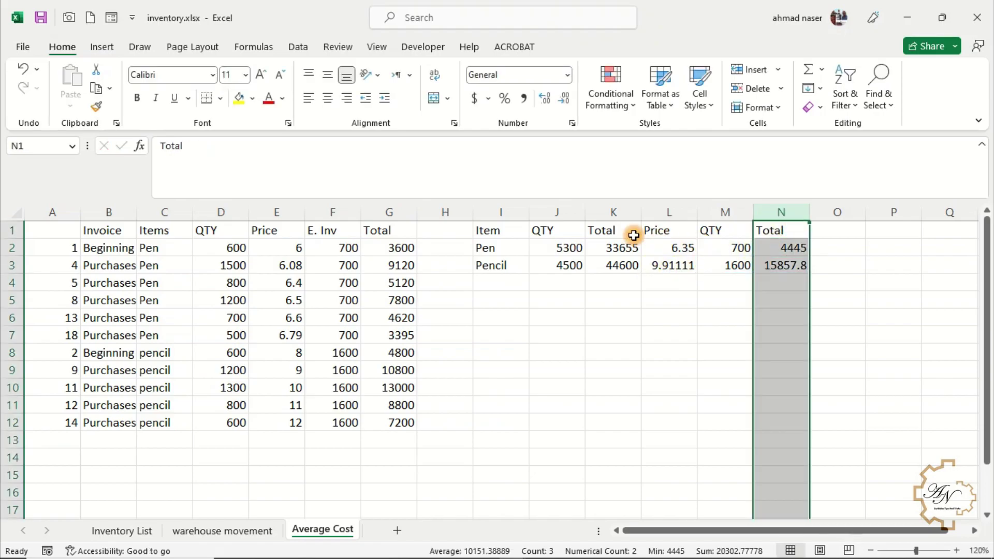
left_click(478, 102)
left_click(723, 266)
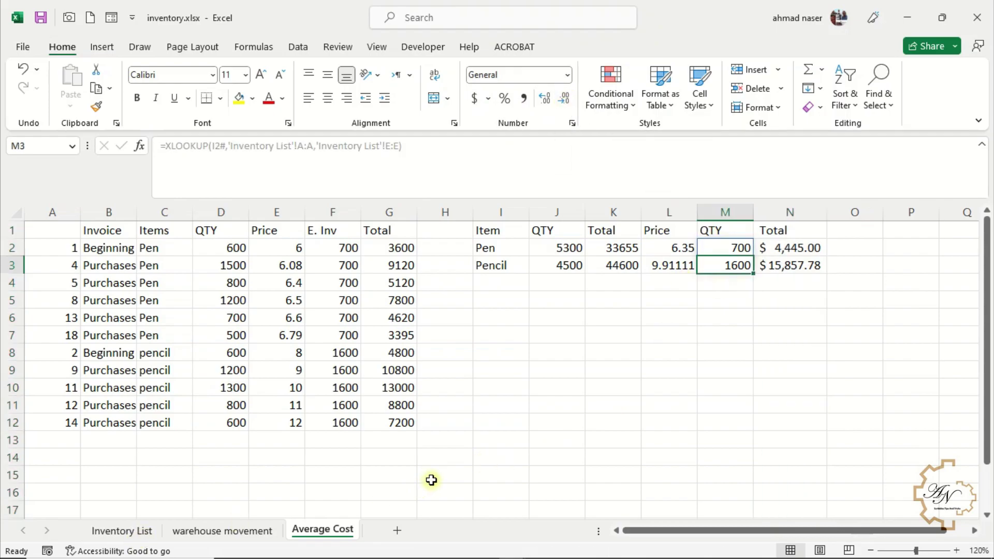
left_click(150, 534)
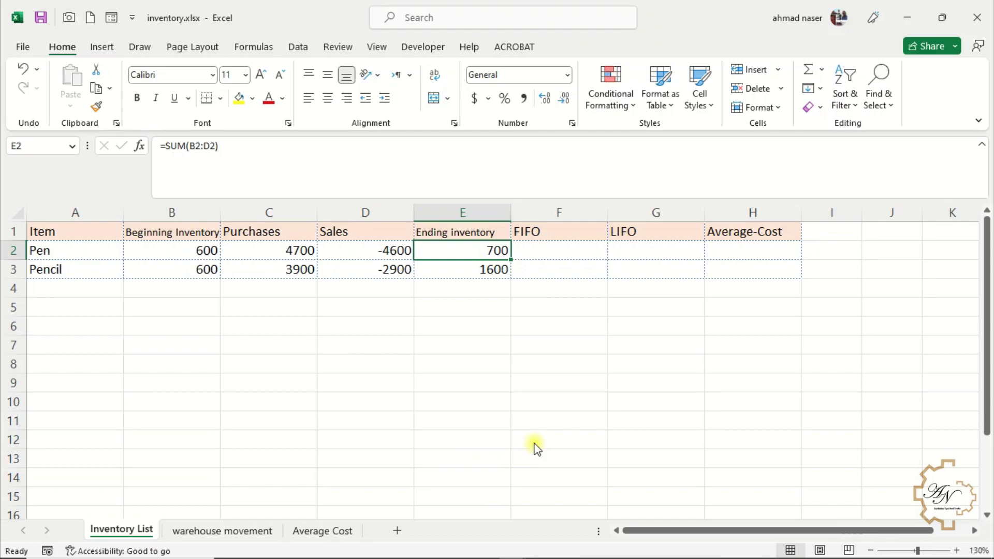
Link Inventory List H2 to ='Average Cost'!N2# and format H2:H3 as Accounting ($4,445.00, $15,857.78).
left_click(728, 254)
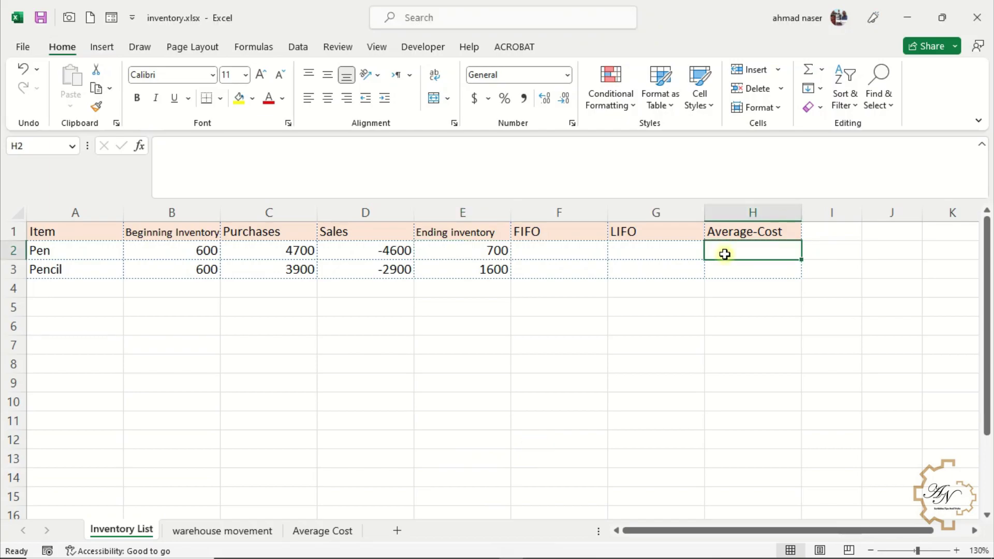
type("=")
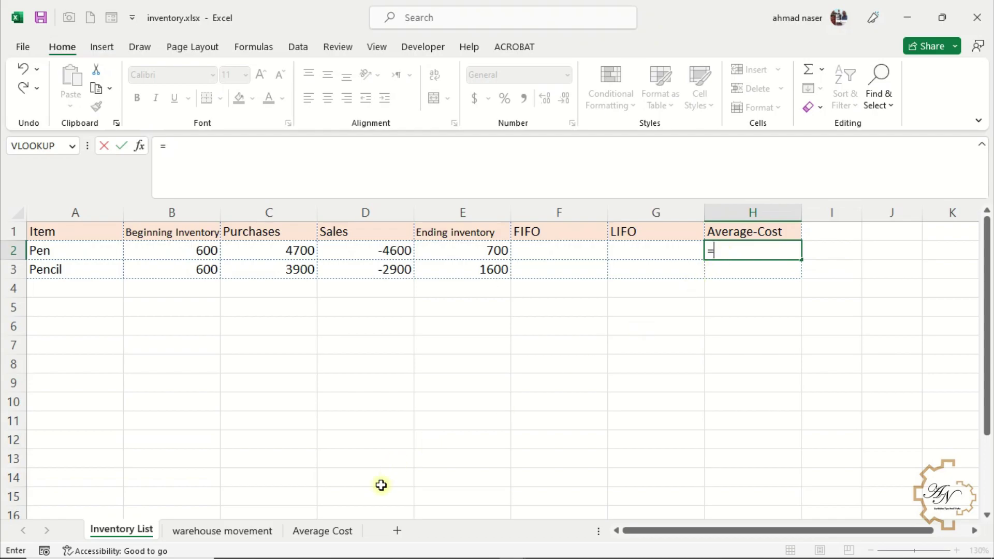
left_click(344, 533)
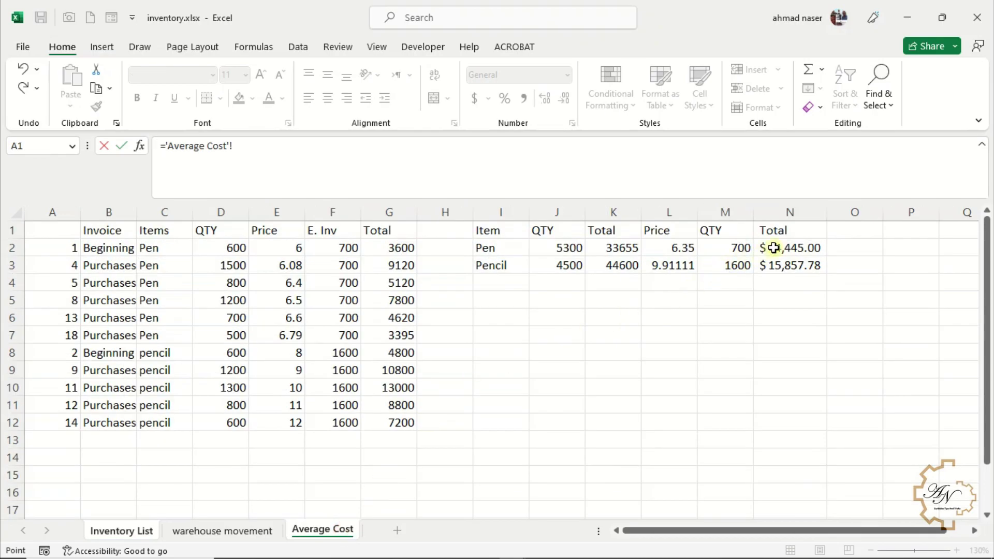
left_click_drag(763, 248, 774, 265)
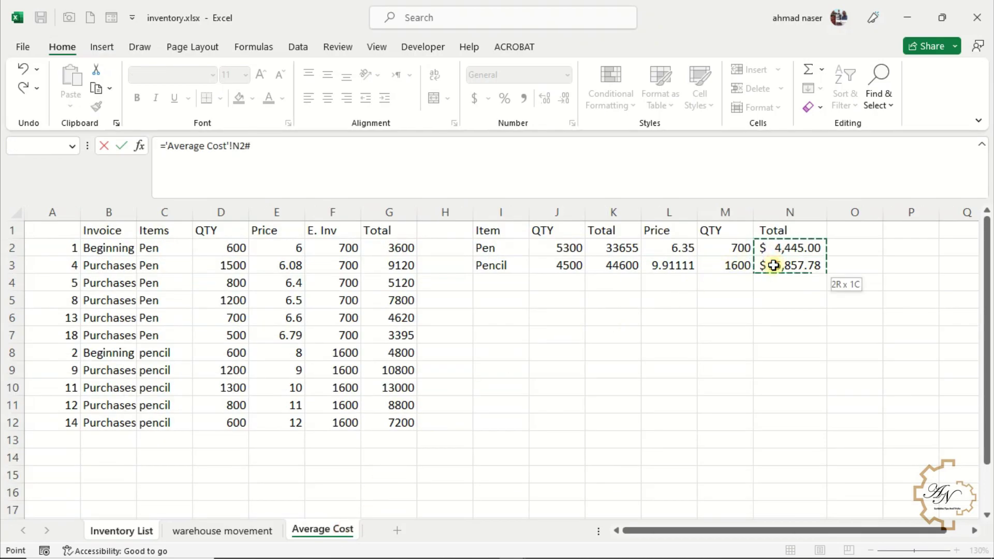
key("Return")
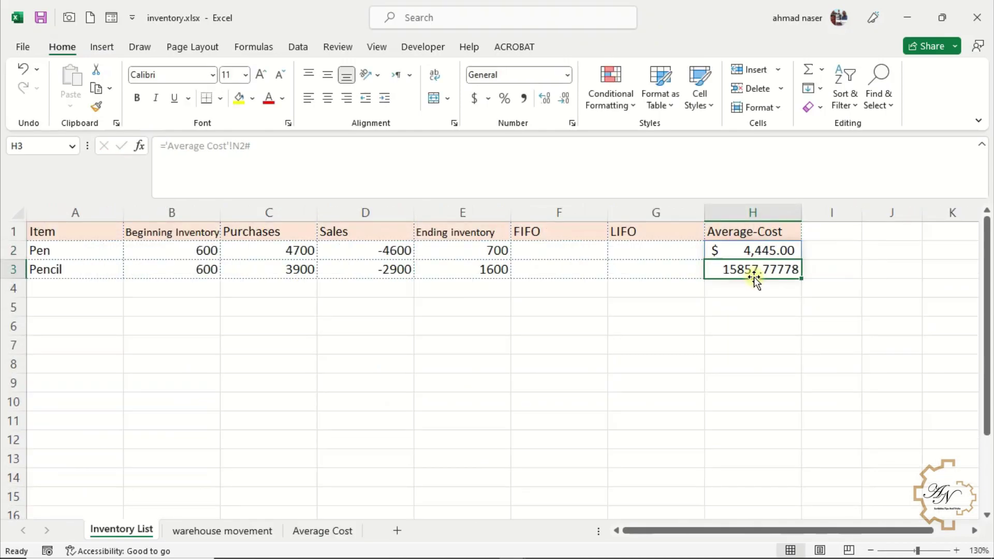
left_click_drag(740, 253, 732, 271)
left_click(472, 100)
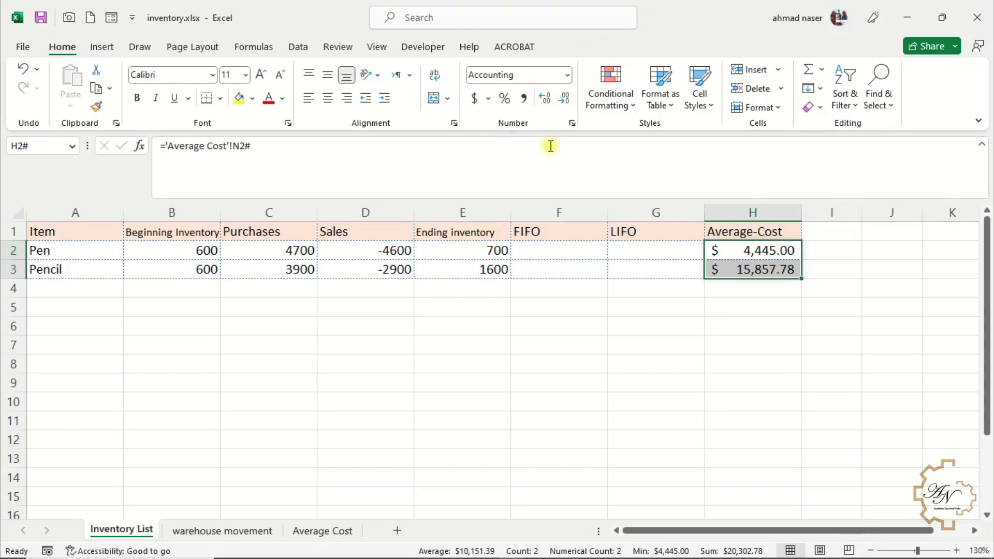
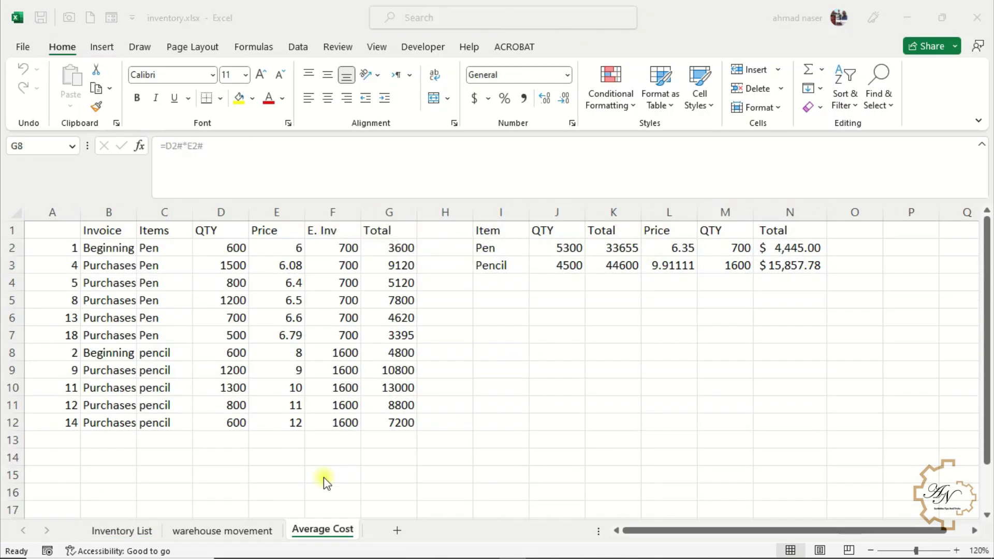
Create a copy of the Average Cost sheet placed at the end of the workbook.
left_click(326, 530)
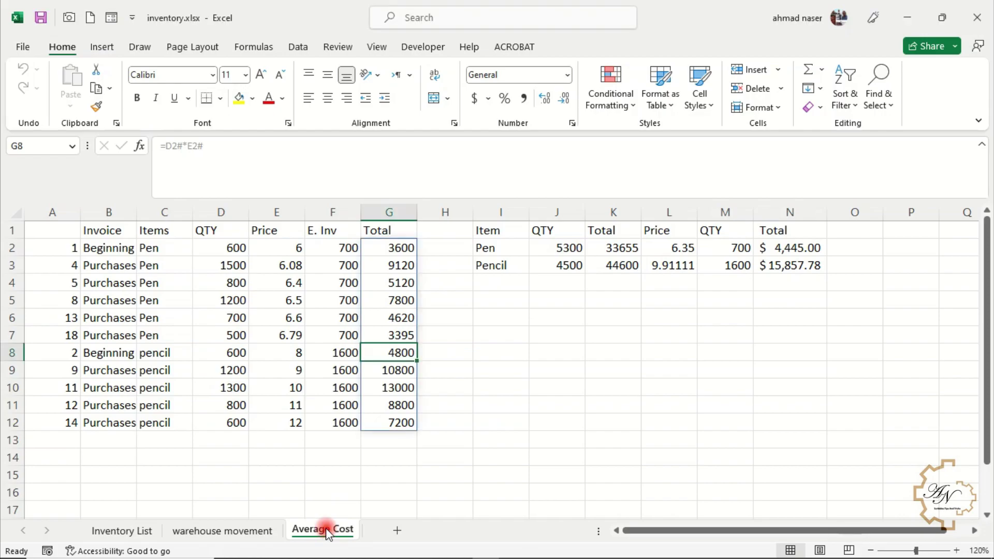
right_click(325, 528)
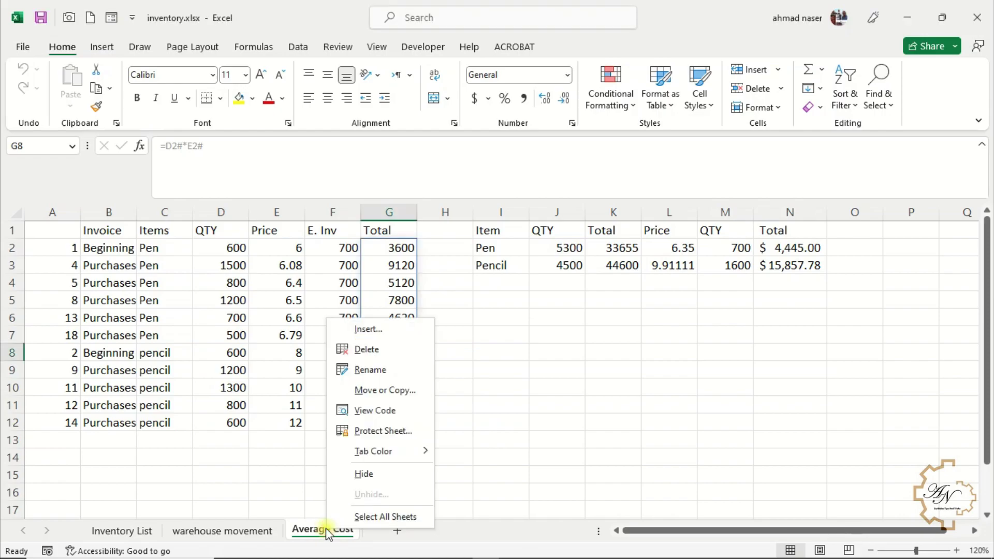
left_click(366, 390)
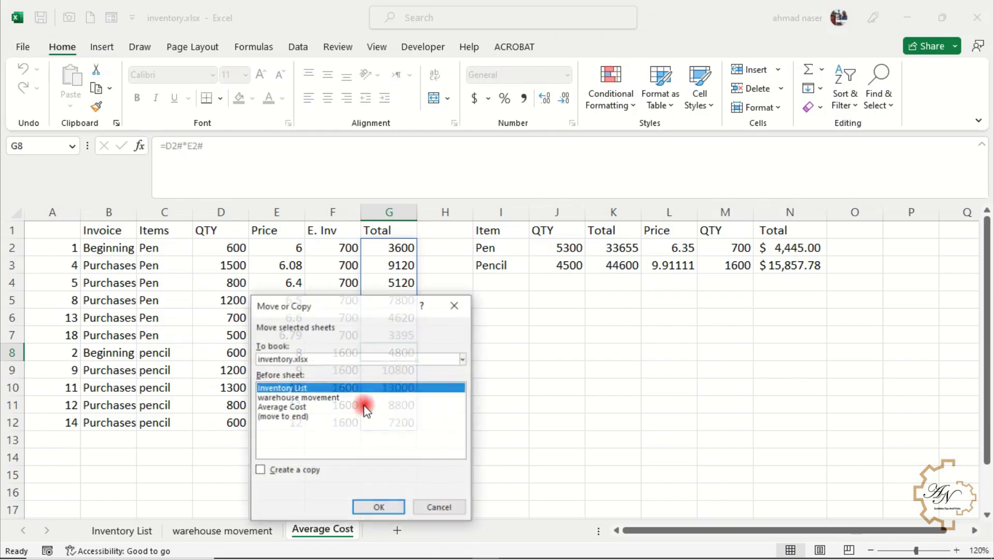
left_click(284, 416)
left_click(285, 470)
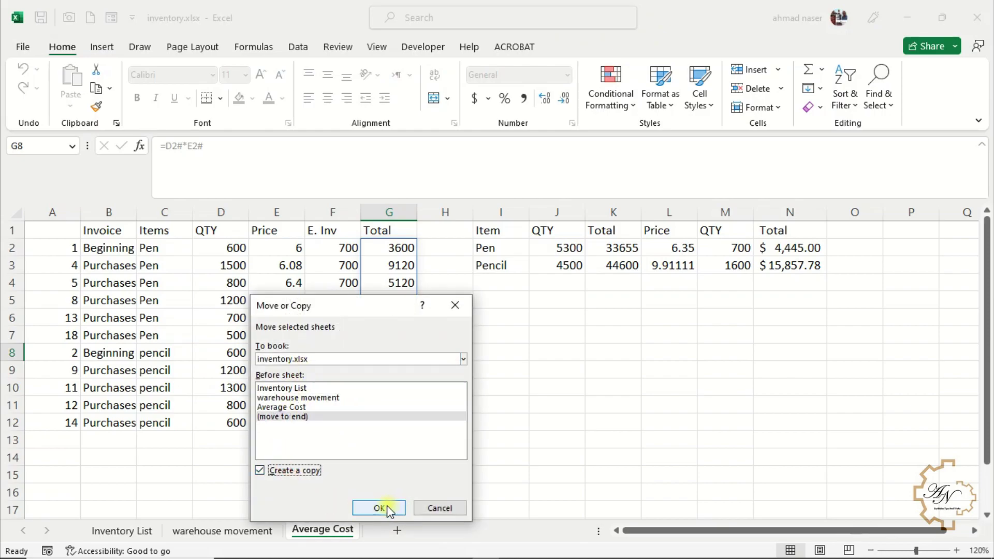
left_click(368, 508)
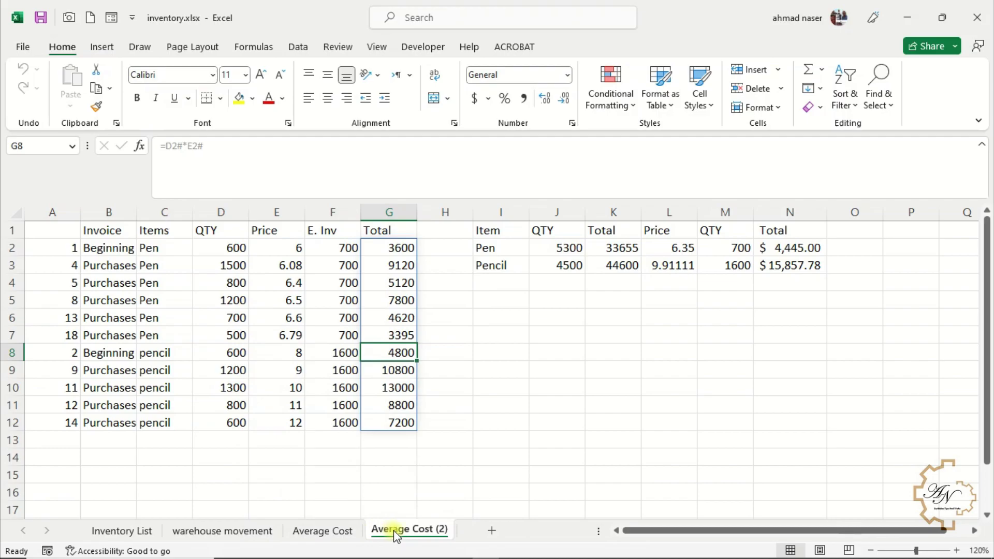
Rename the copied sheet LIFO and clear its I1:N4 summary table.
double_click(395, 533)
type("LiFO")
left_click(389, 405)
left_click_drag(498, 225, 787, 288)
key("Delete")
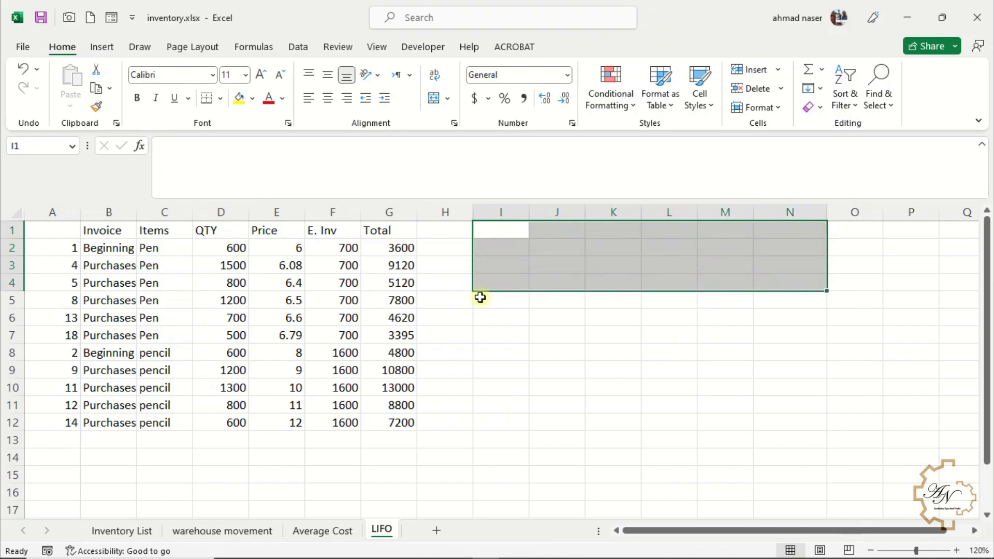
Clear the old Total column G1:G12 on the LIFO sheet.
left_click_drag(390, 228, 405, 422)
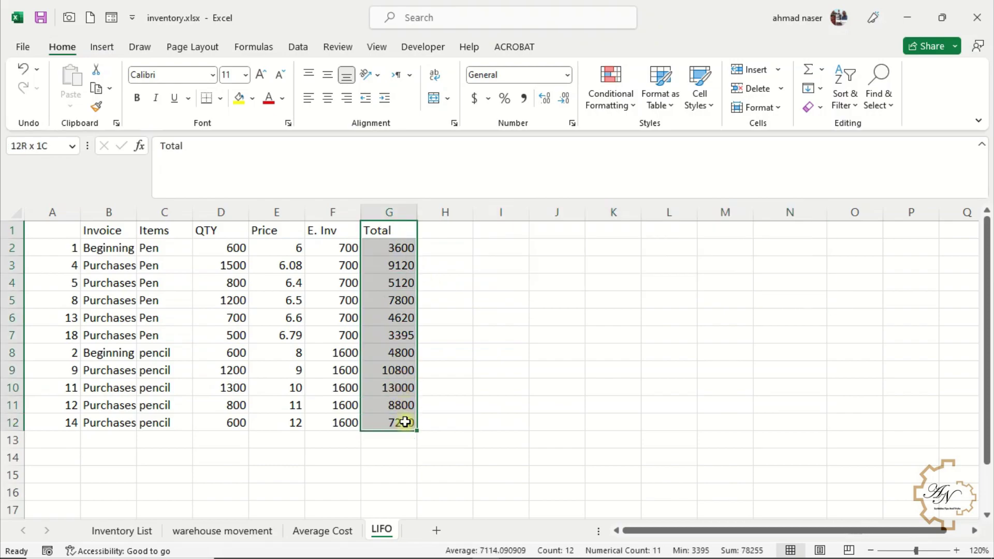
key("Delete")
left_click(392, 236)
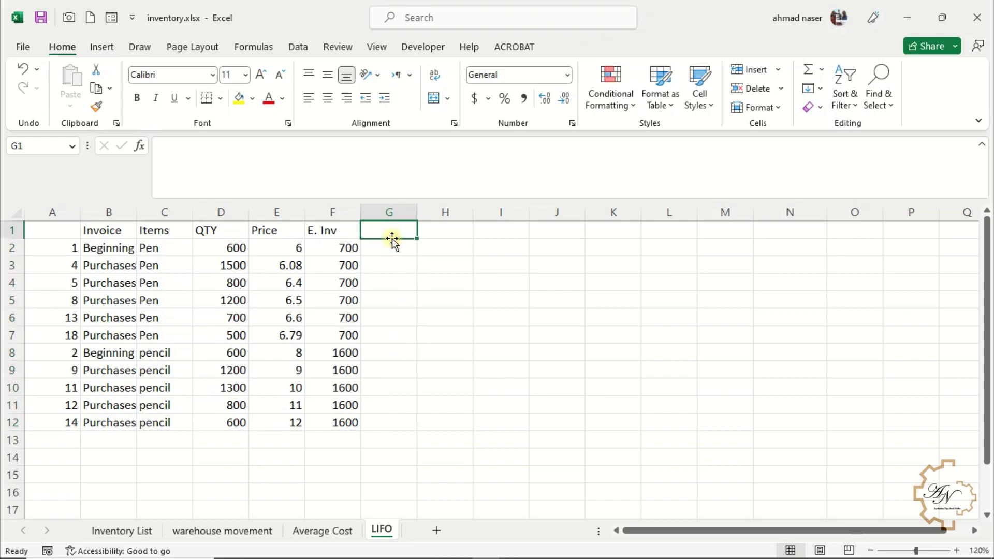
left_click(389, 248)
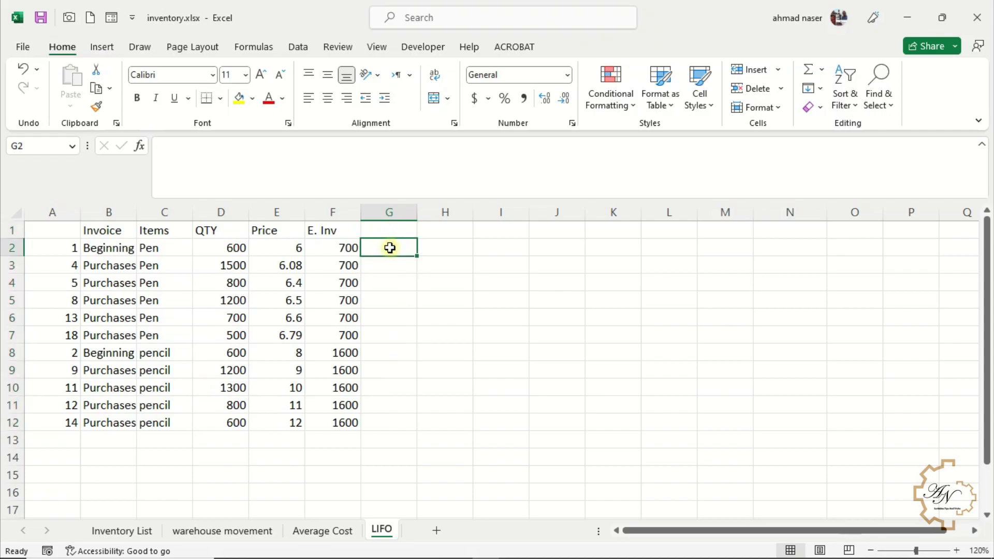
Enter =MIN(F2,D2) in G2 and fill it to G3, giving 600 and 700.
type("=")
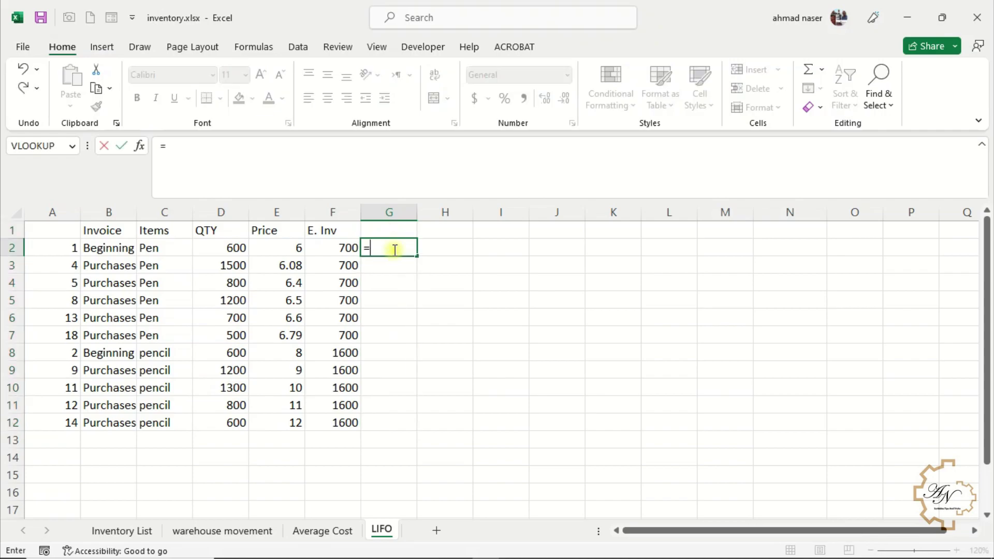
type("min")
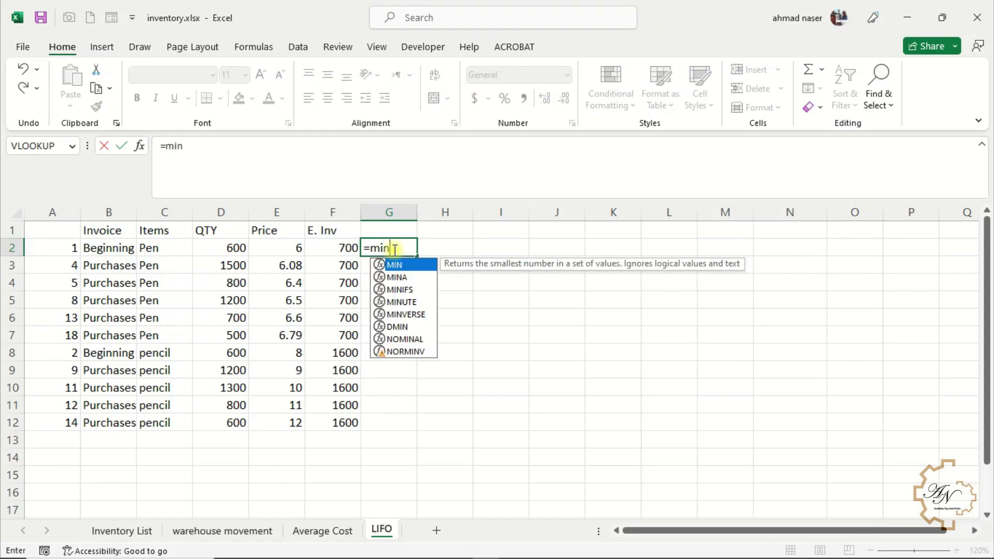
double_click(393, 265)
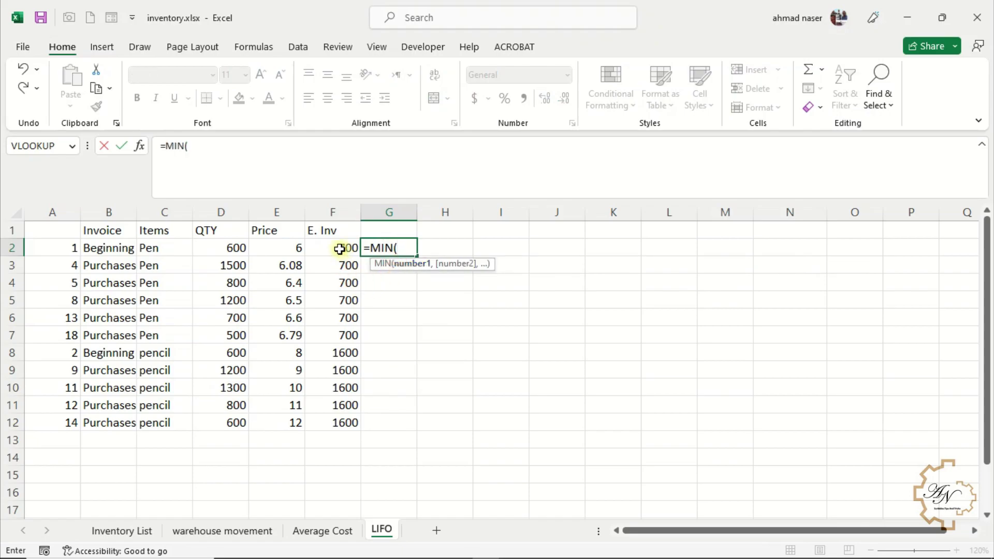
left_click(339, 249)
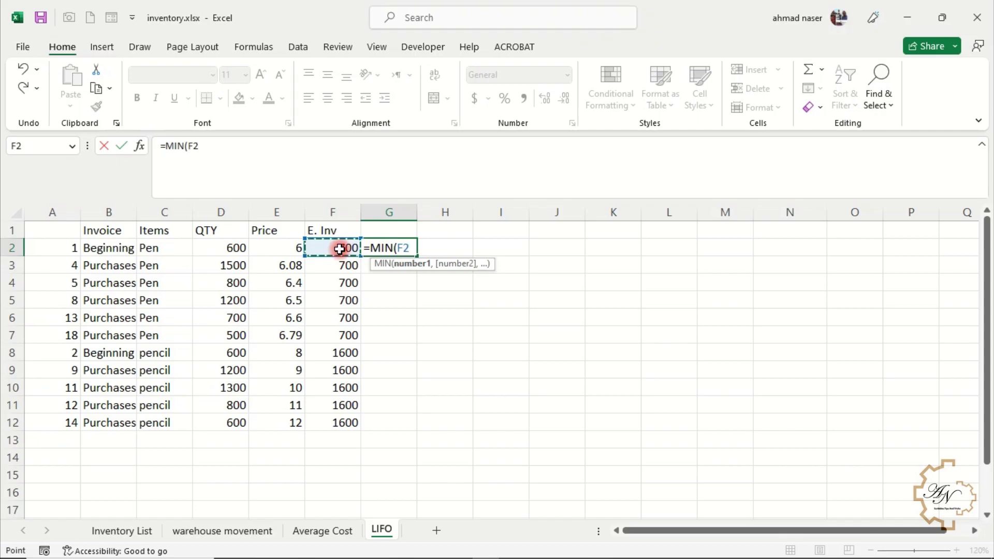
type(",")
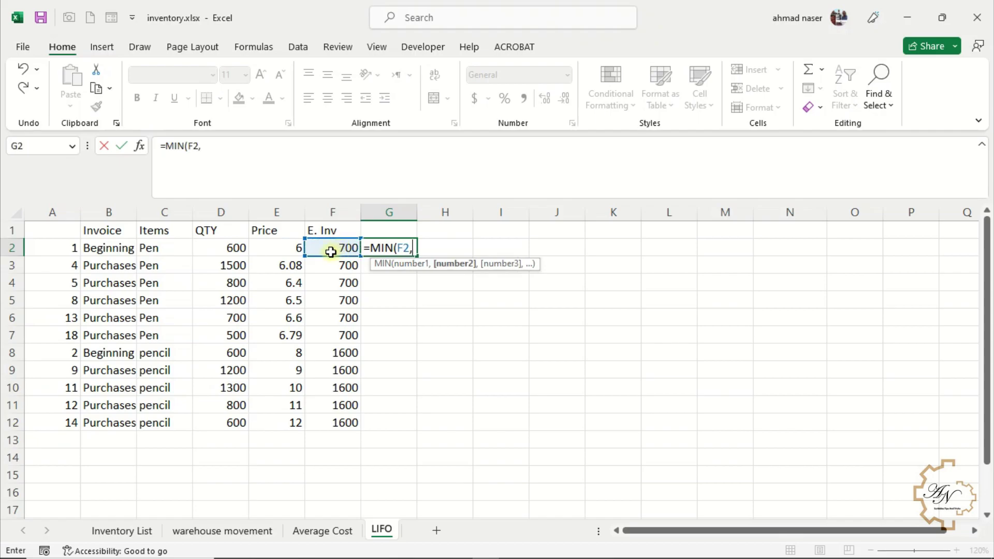
left_click(236, 248)
key("Return")
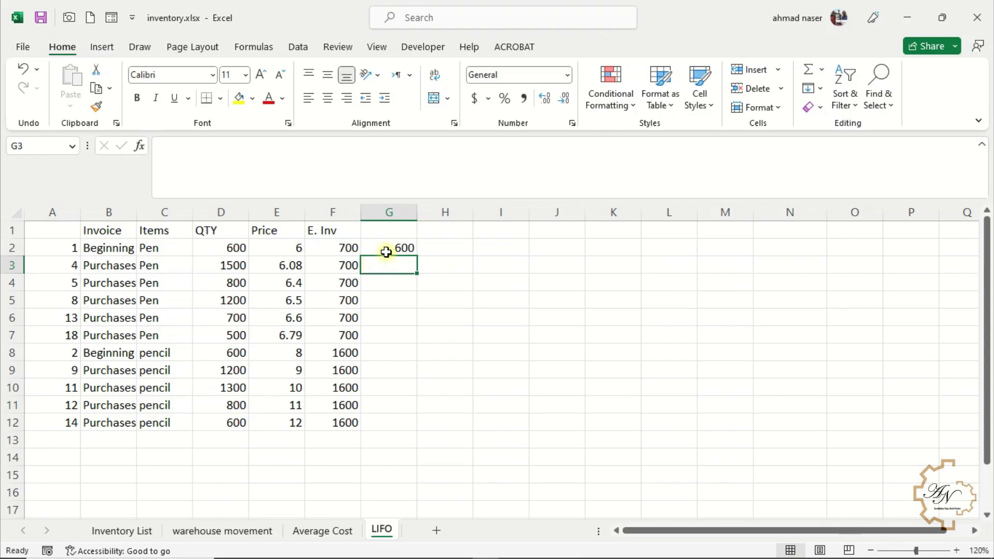
left_click(402, 253)
left_click_drag(416, 256, 411, 290)
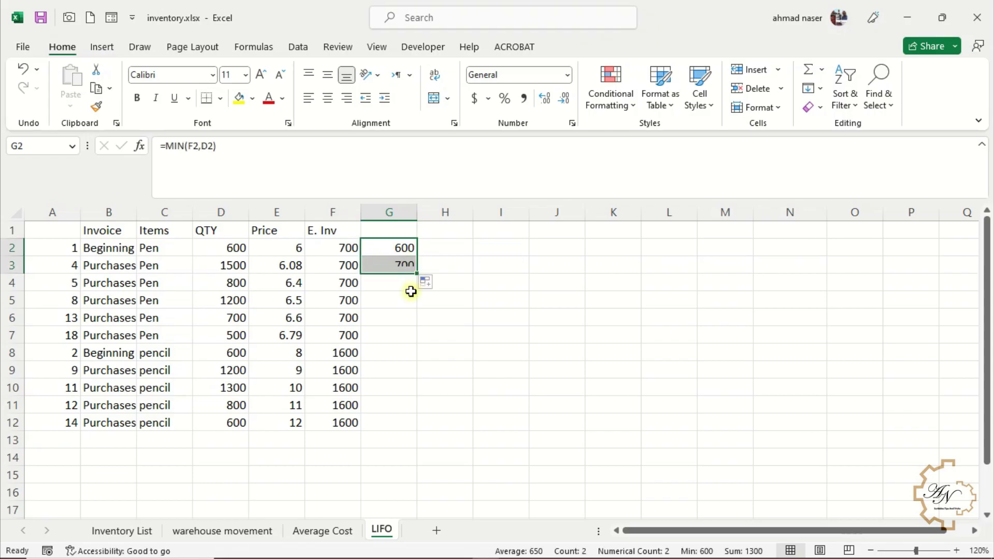
Change G3 to =MIN(F3-G2,D3) and copy it down to G4.
left_click(392, 266)
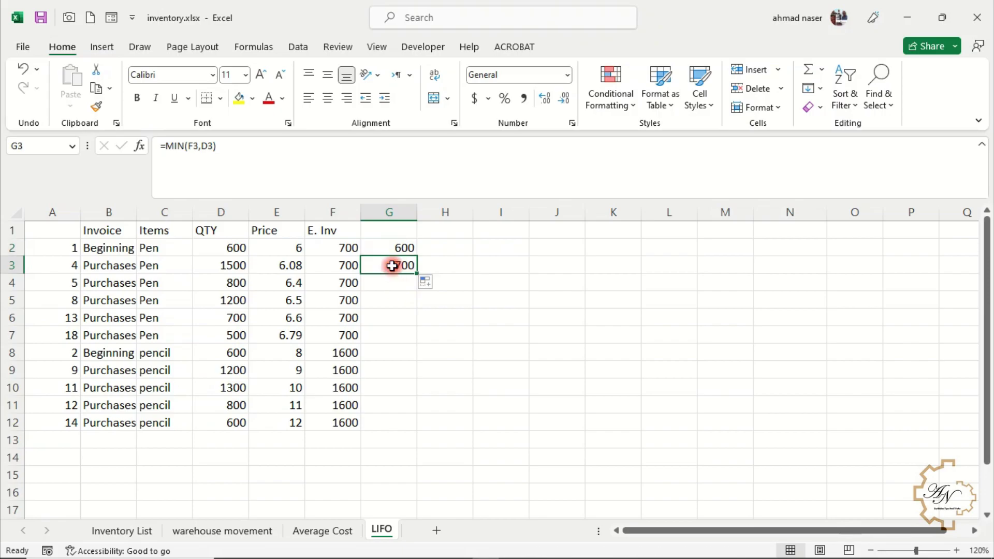
left_click(198, 147)
type("-")
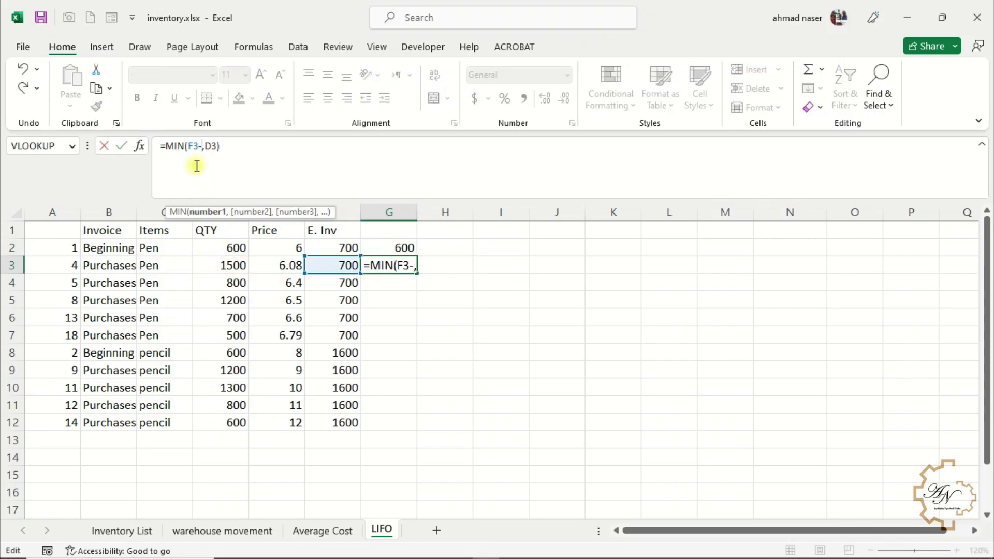
left_click(387, 247)
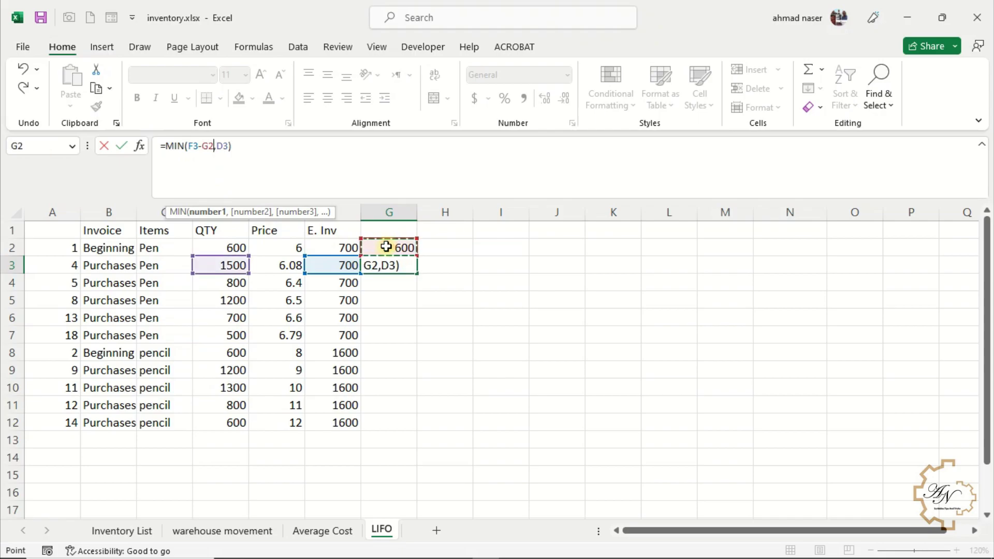
key("Return")
left_click(385, 266)
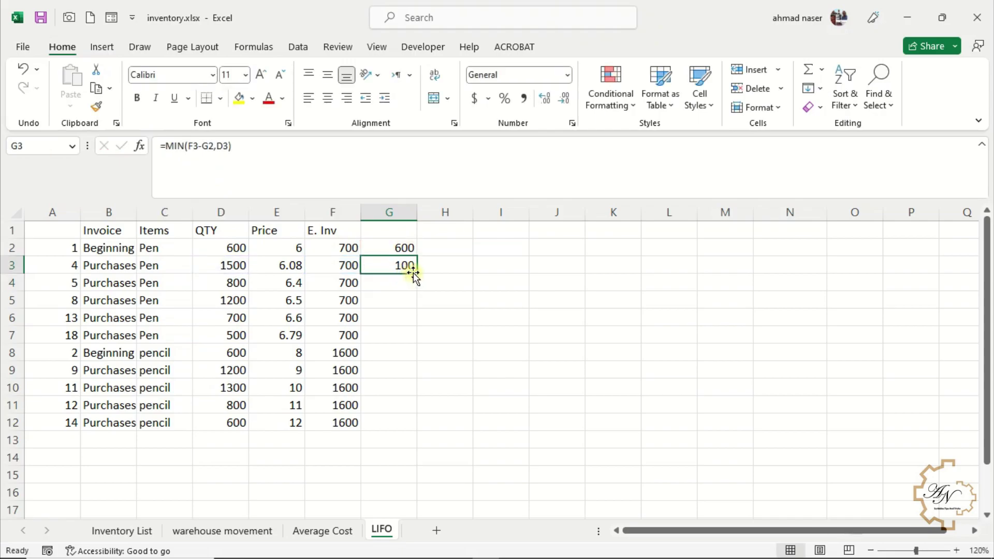
left_click_drag(413, 274, 412, 288)
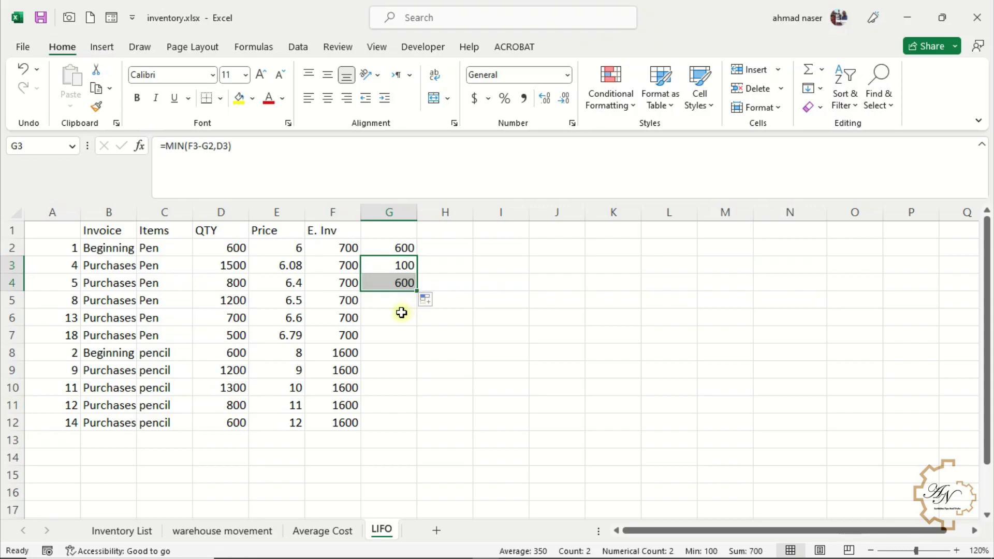
Make G4 =MIN(F4-SUM($G$2:G3),D4) and fill it through G8.
left_click(395, 284)
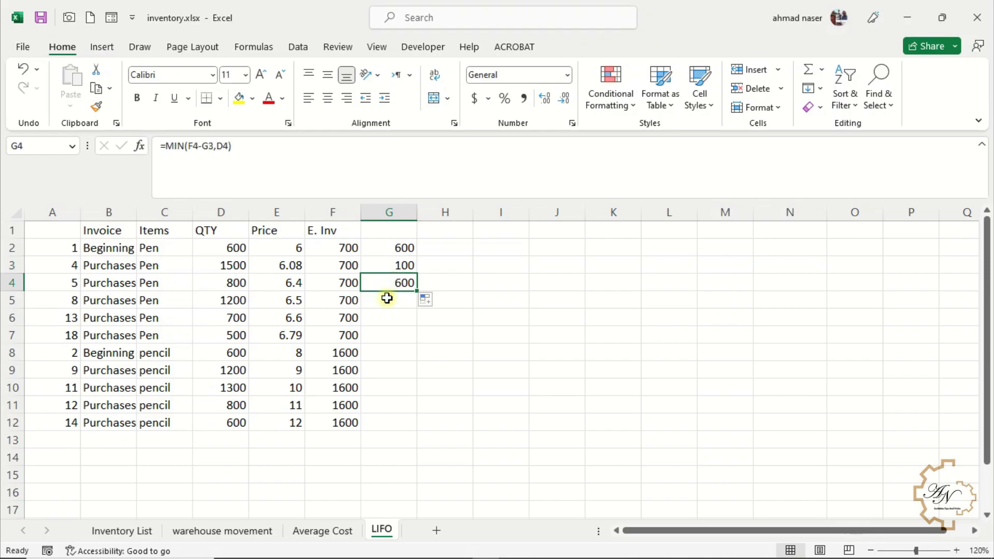
left_click(205, 145)
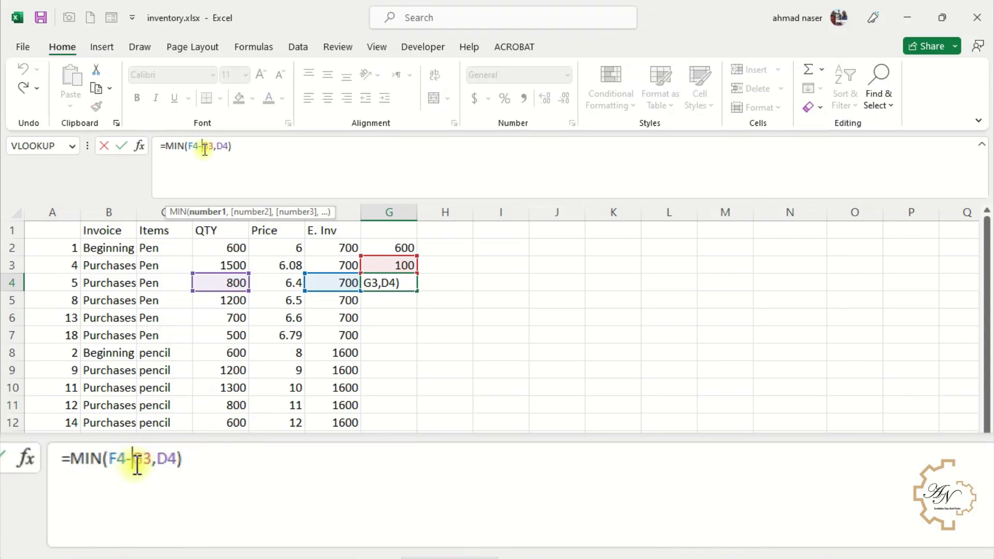
left_click_drag(205, 149, 211, 149)
type("sum(")
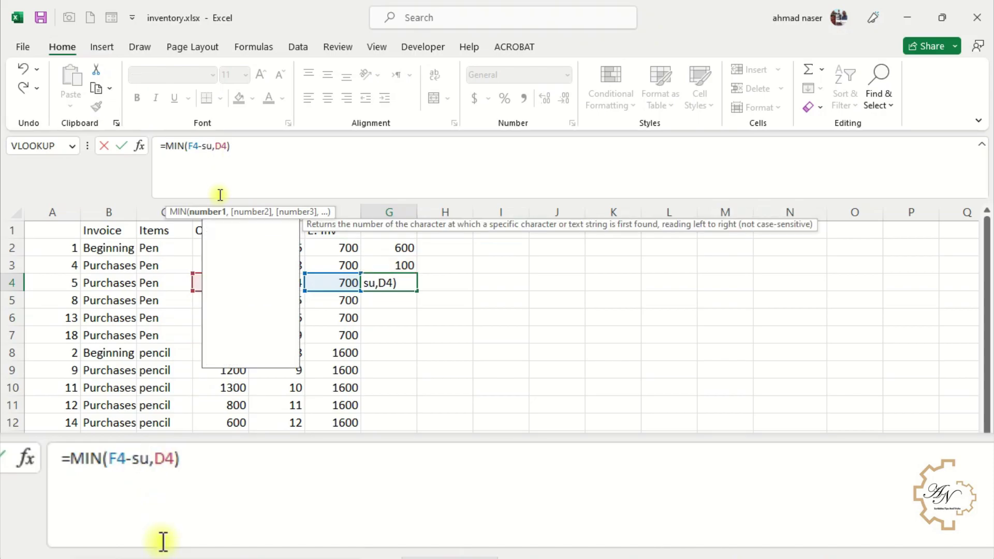
left_click(384, 256)
left_click_drag(384, 255, 386, 264)
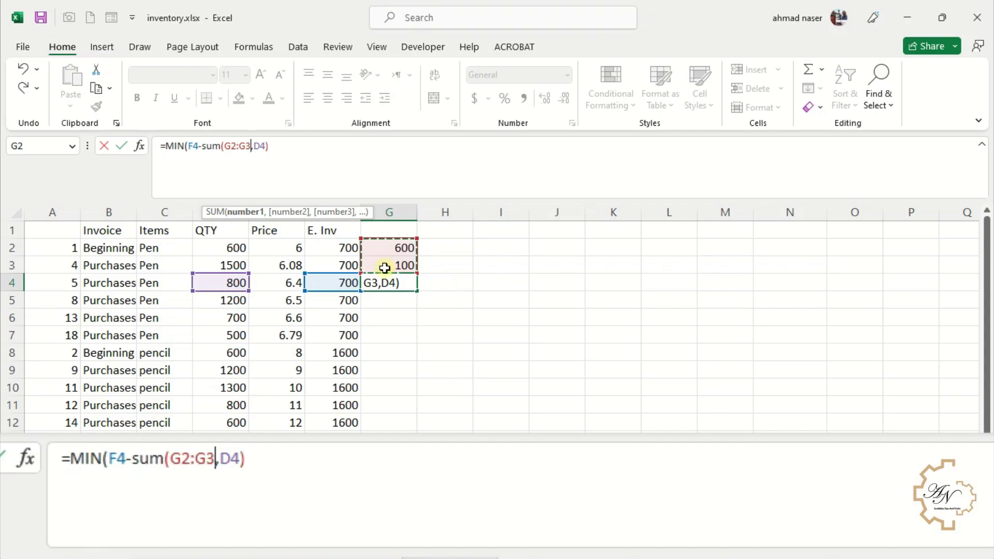
type(")")
left_click(232, 146)
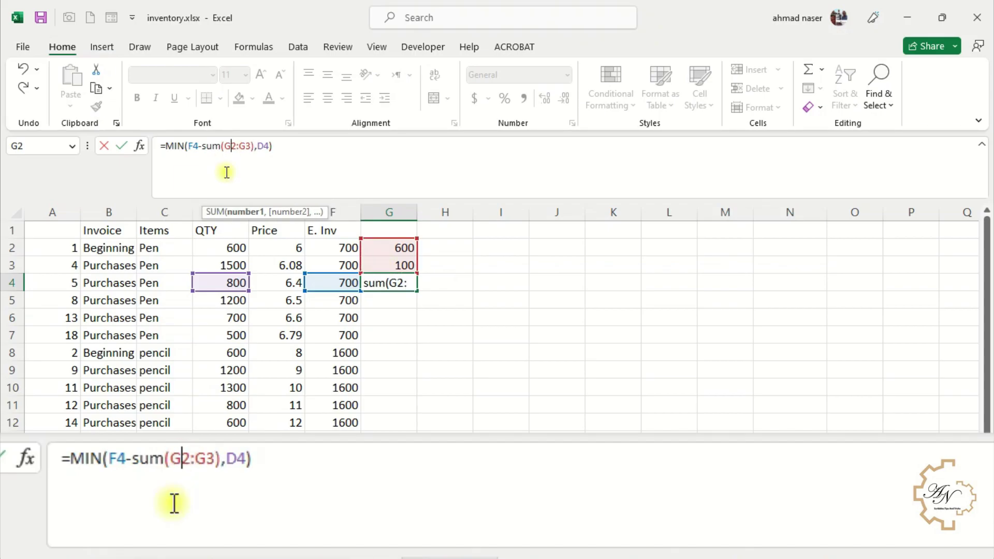
key("F4")
key("Return")
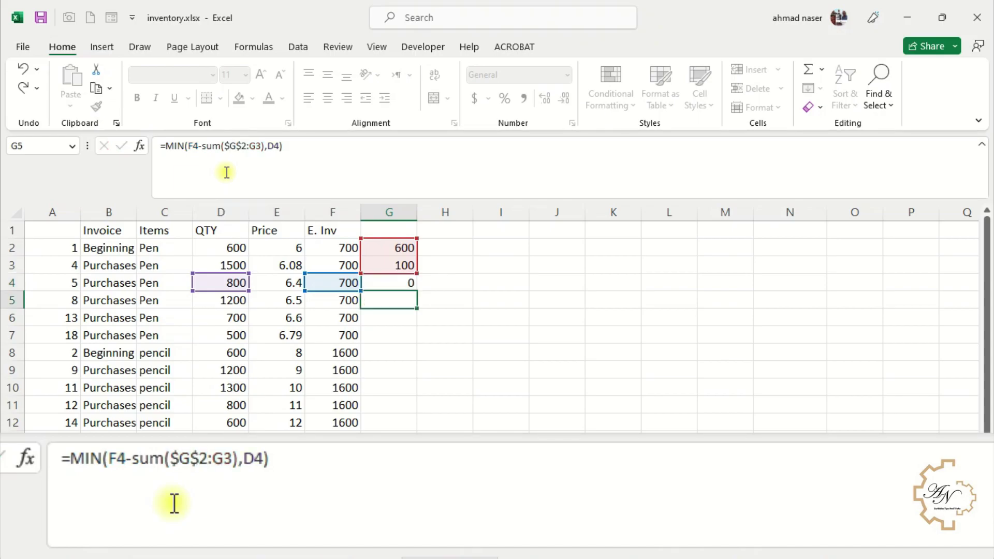
left_click(411, 283)
mouse_move(414, 283)
left_mouse_down()
mouse_move(410, 262)
mouse_move(412, 357)
left_mouse_up()
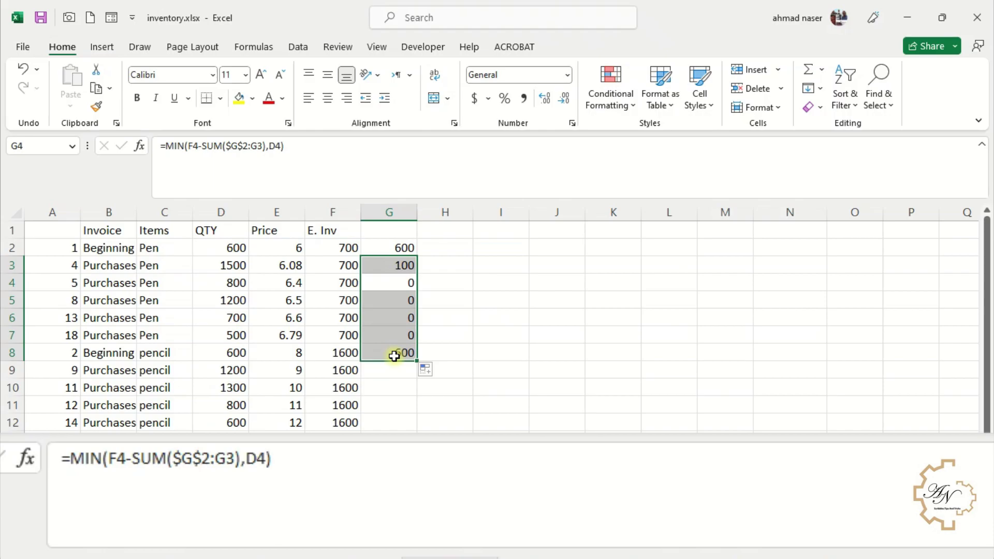
left_click(386, 283)
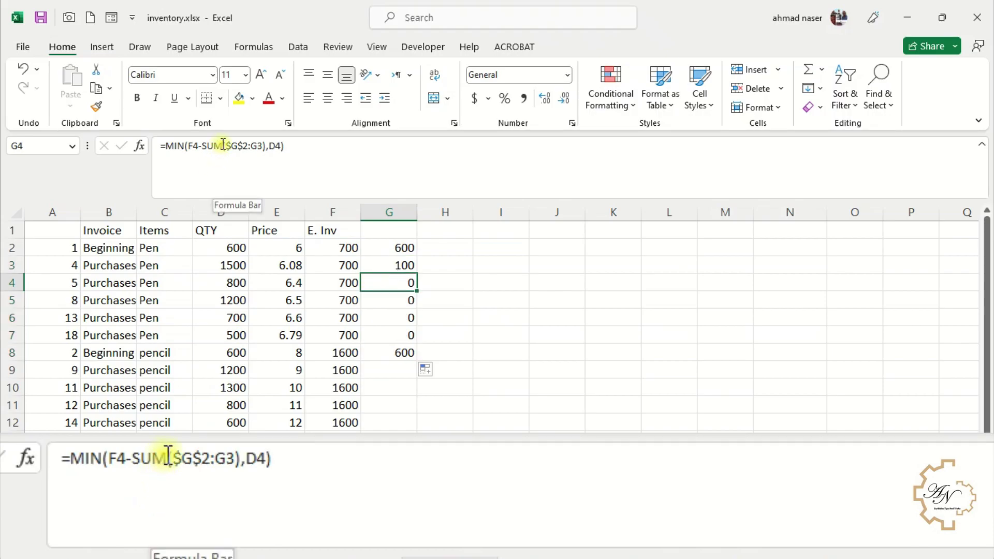
Rewrite G4 as =MIN(F4-SUMIFS($G$2:G3,$C$2:C3,C4),D4).
left_click(222, 145)
type("if")
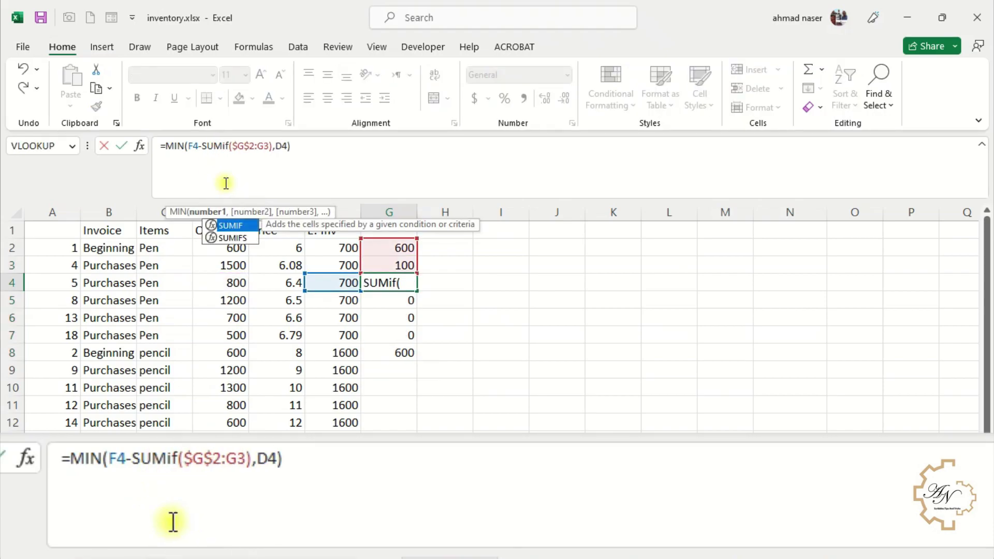
type("s")
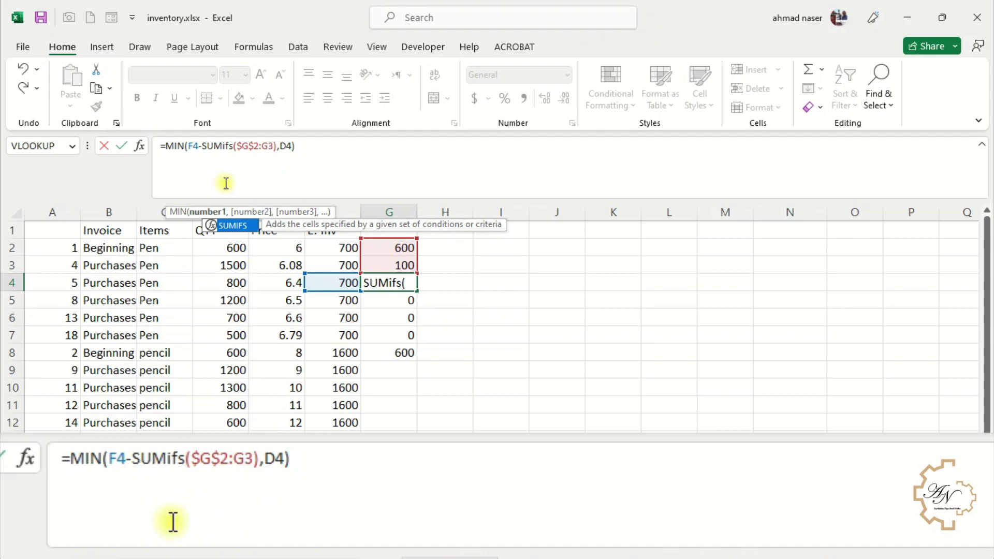
left_click(274, 146)
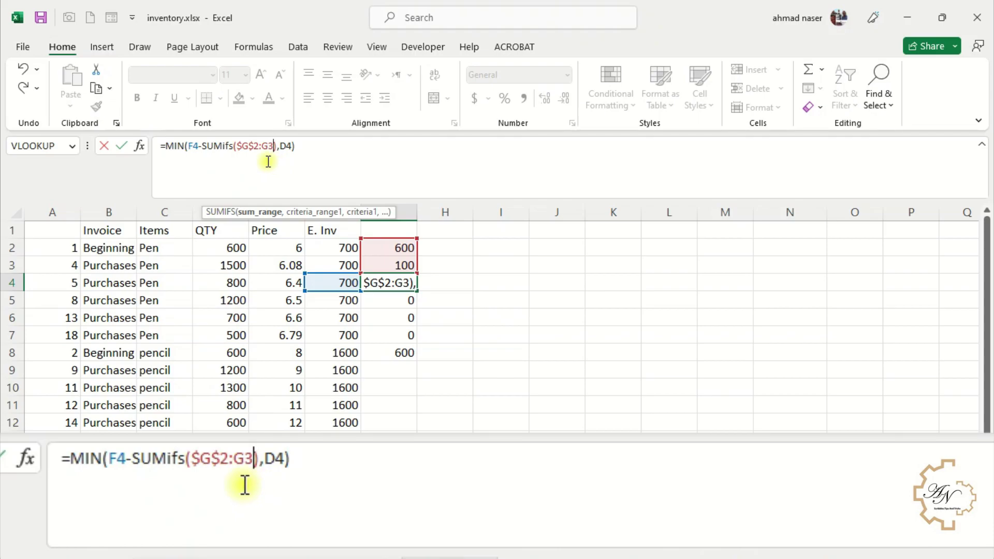
type(",")
left_click(168, 283)
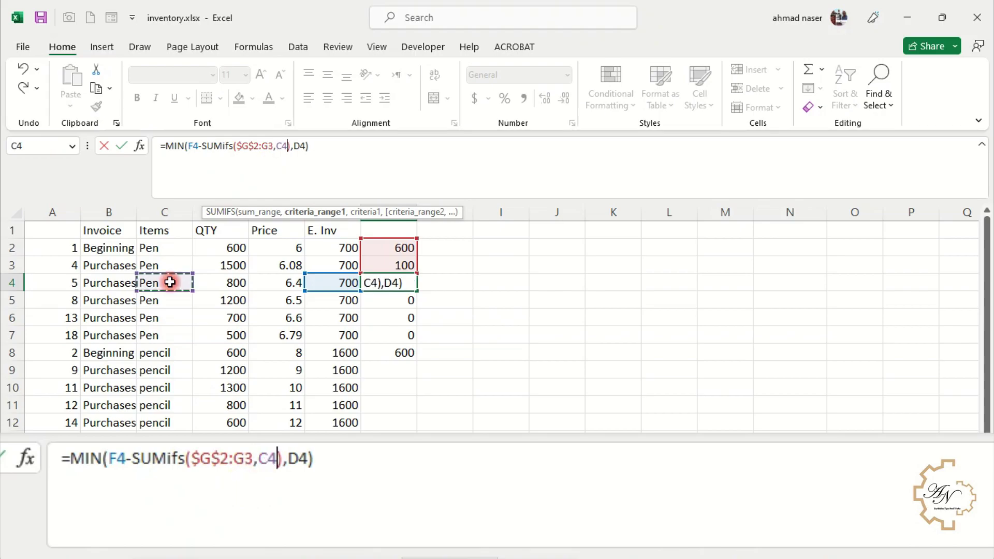
left_click(178, 249)
left_click_drag(178, 248, 179, 267)
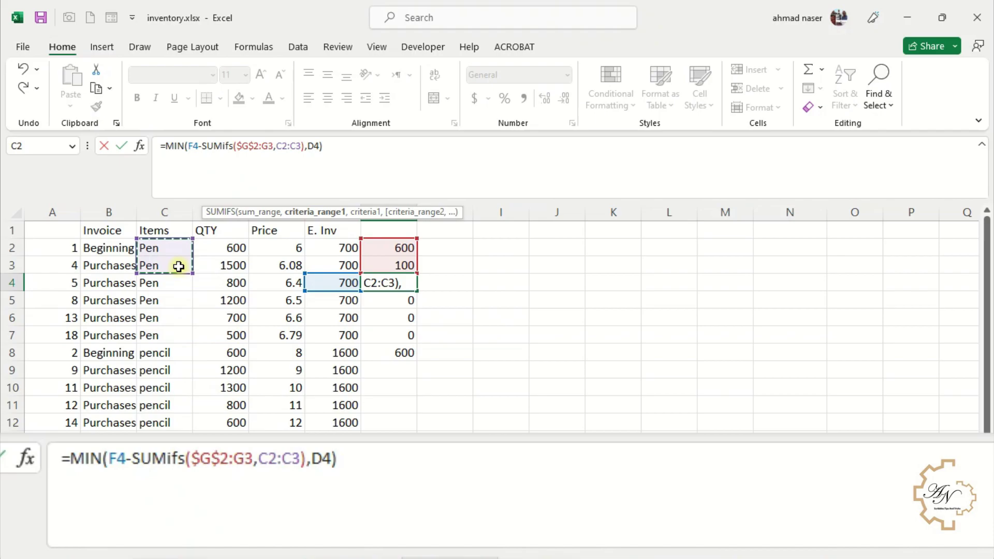
left_click(277, 147)
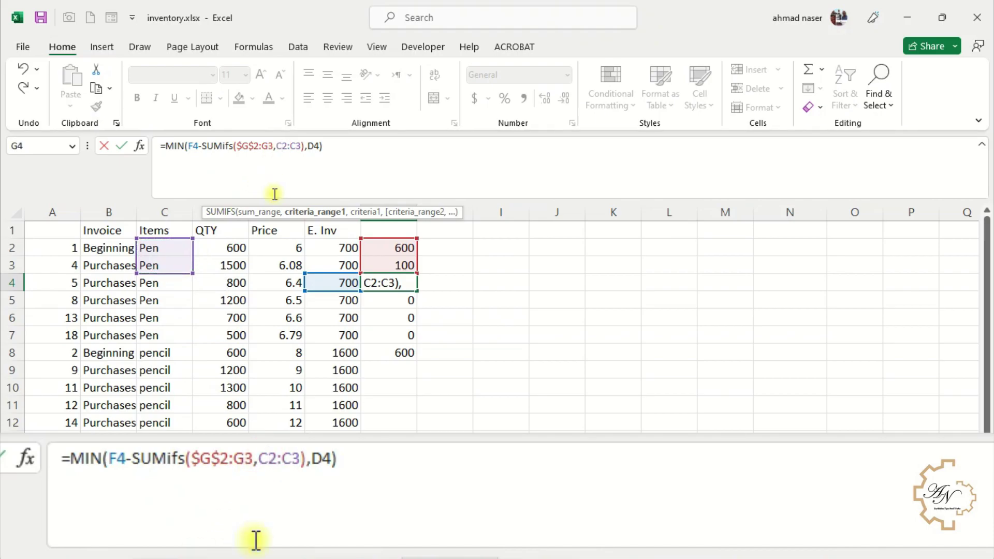
key("F4")
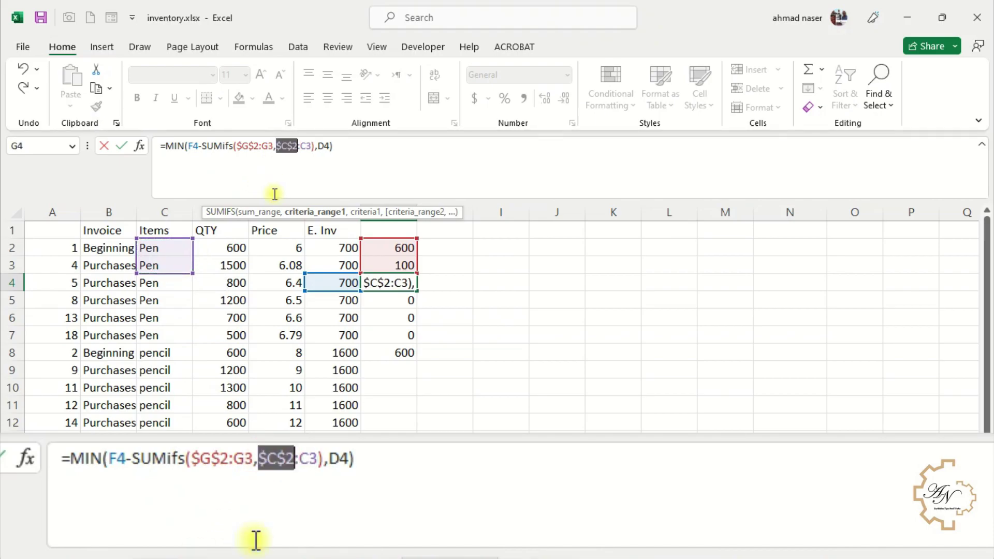
left_click(313, 146)
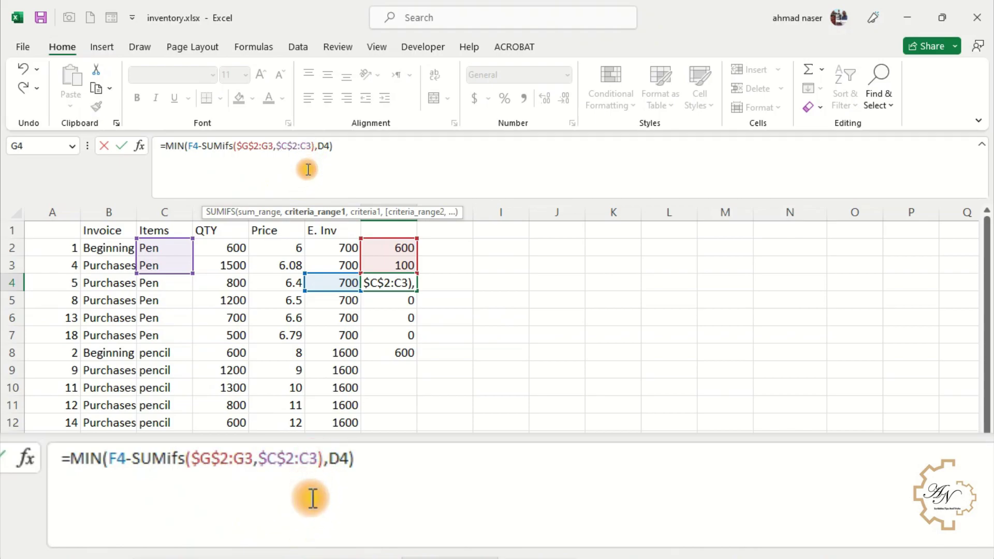
type(",)")
left_click(167, 284)
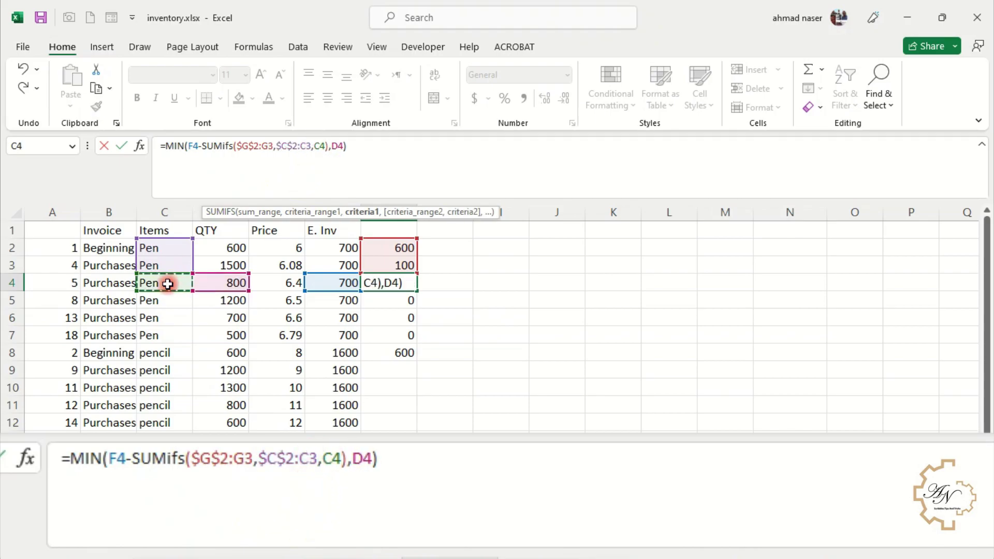
key("Return")
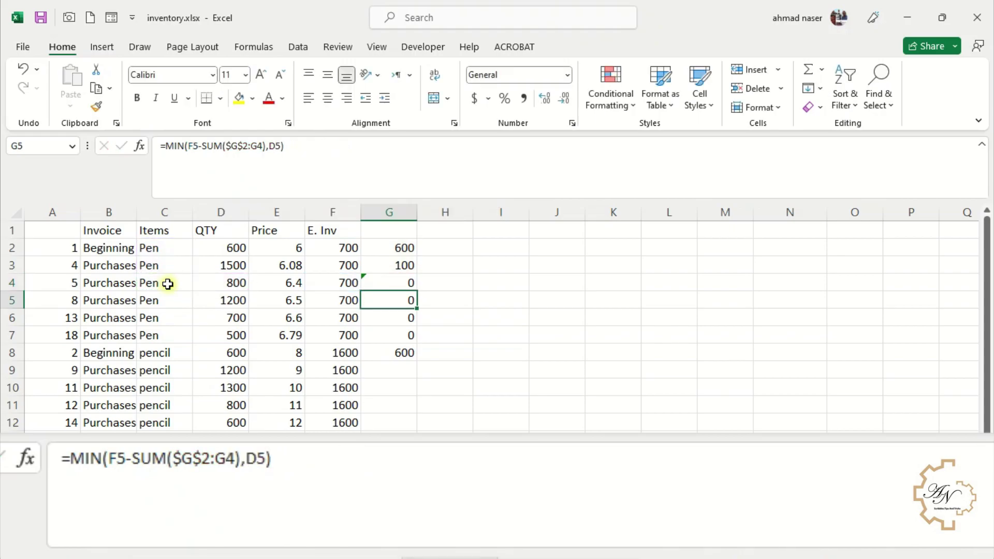
Fill the SUMIFS formula over G3:G12, check row 8's formulas, and line-break G8's formula.
left_click(378, 285)
left_click_drag(417, 291, 416, 427)
left_click(391, 359)
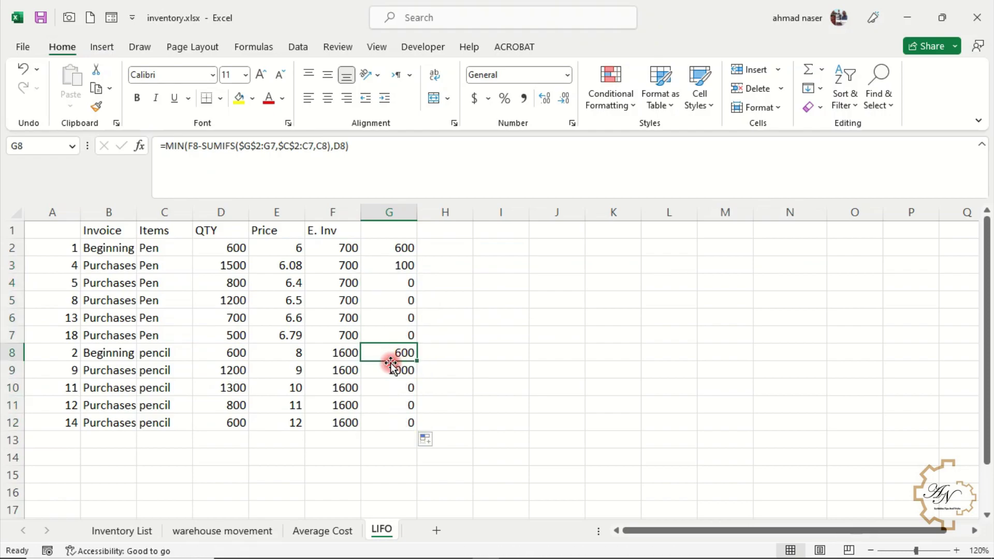
left_click(329, 352)
left_click(230, 353)
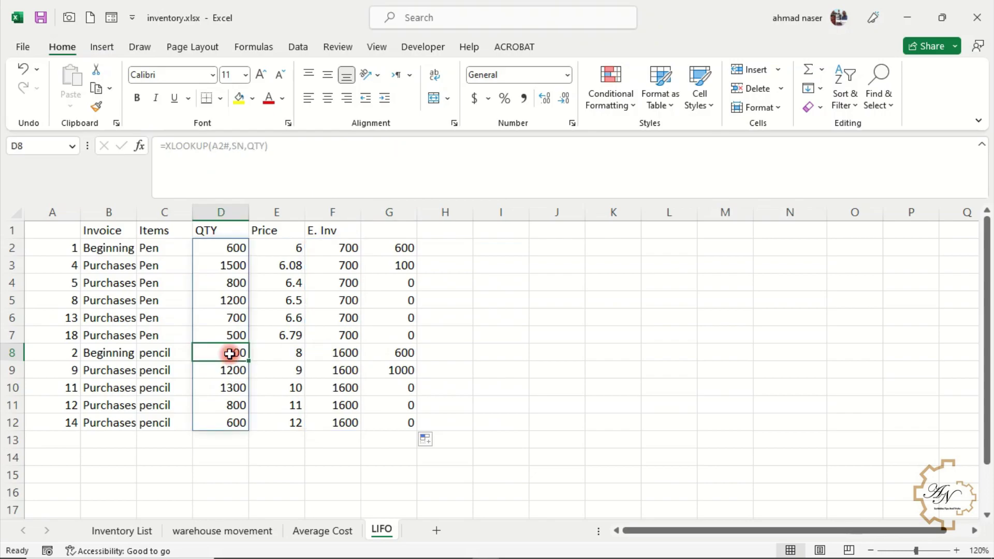
key("Right")
key("Right")
key("Right")
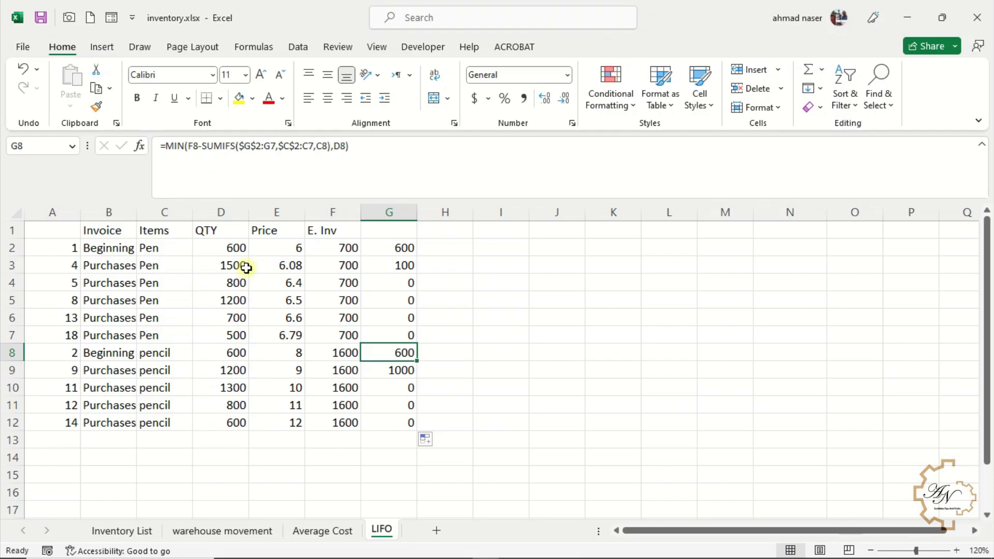
left_click(166, 150)
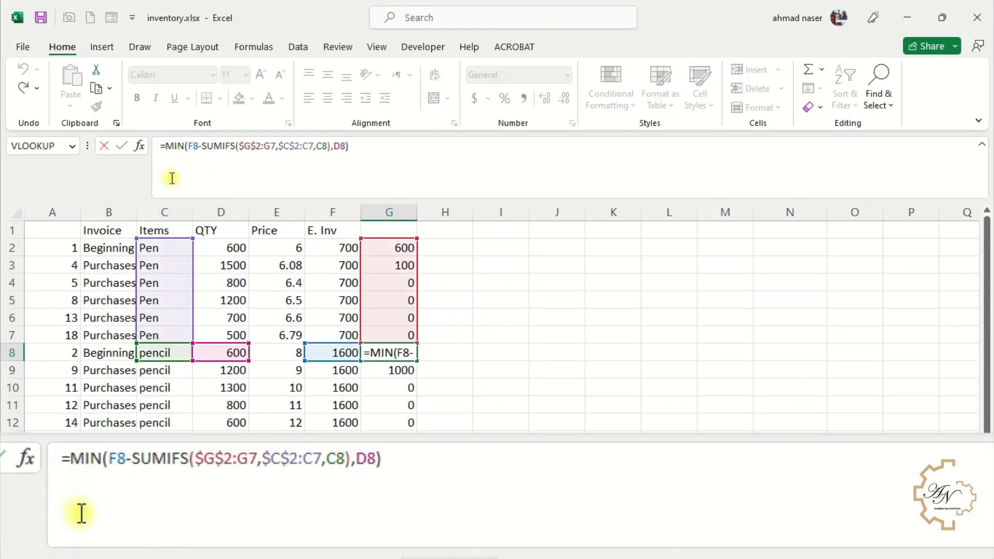
key("alt+Return")
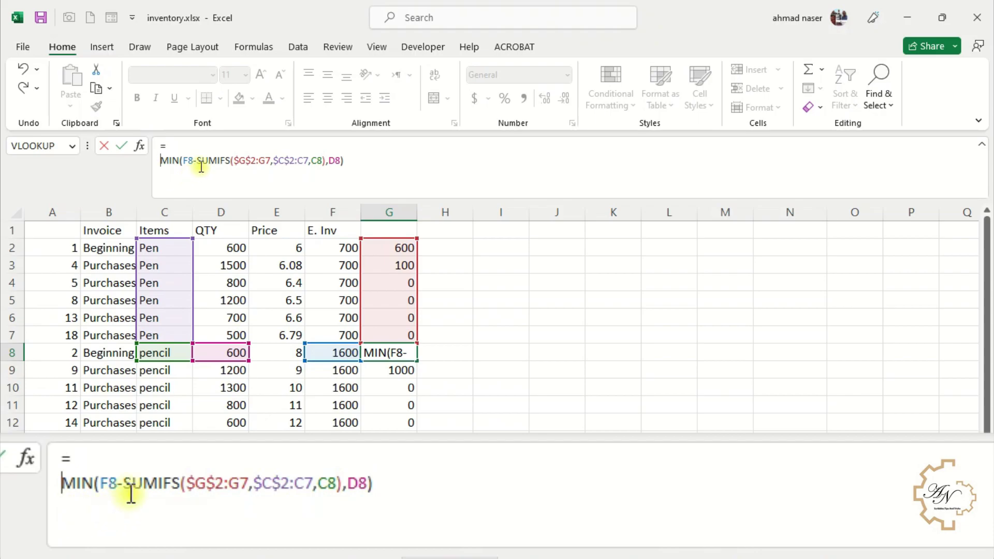
Begin G8's formula with an IF testing whether C8<>C7.
left_click(202, 145)
type("if")
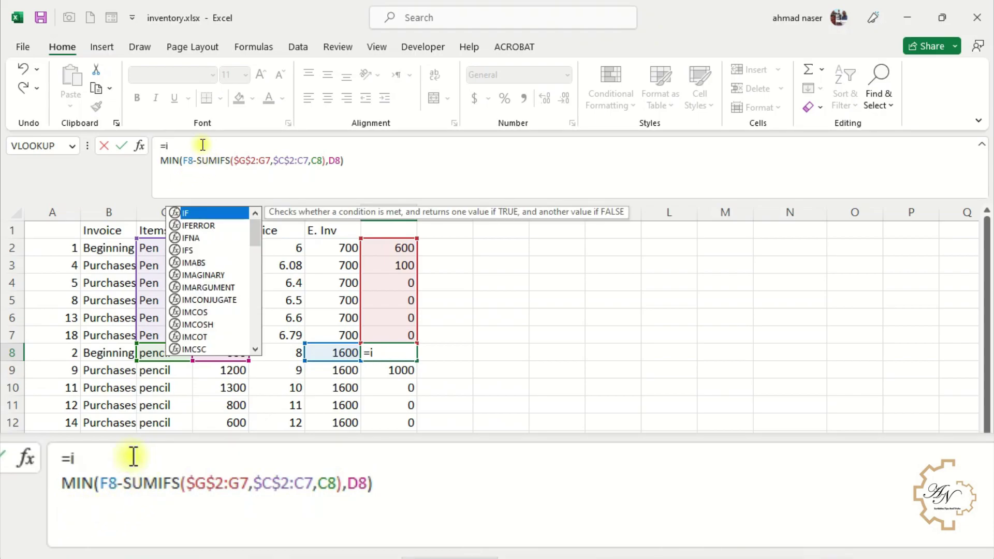
double_click(207, 212)
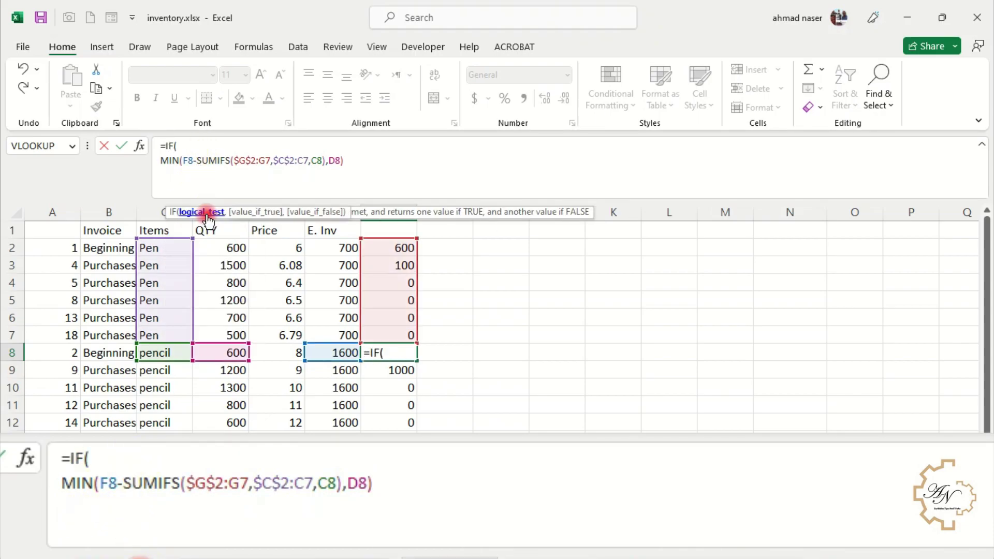
left_click(174, 355)
type("<>")
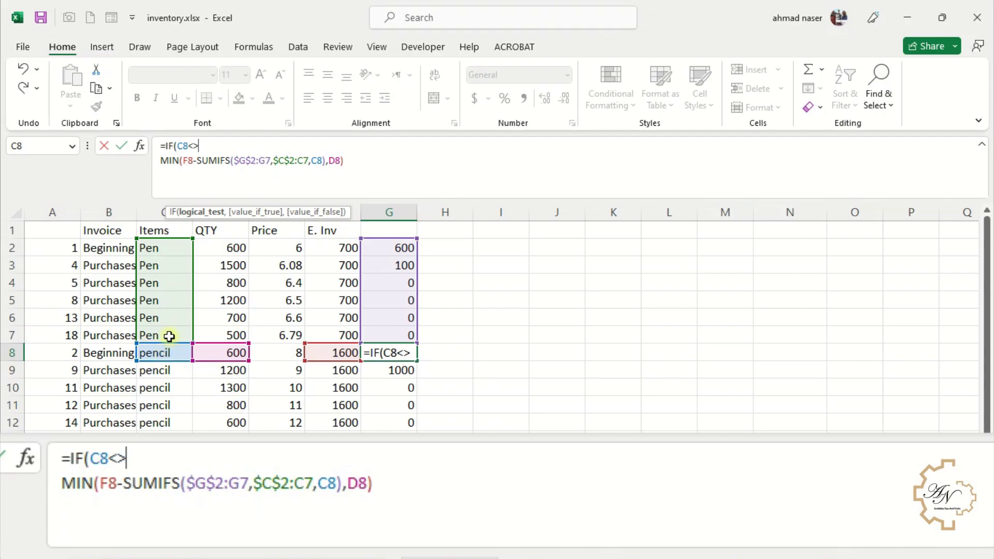
left_click(169, 336)
Add MIN(F8,D8) as the IF's true branch and accept Excel's formula correction.
type(",")
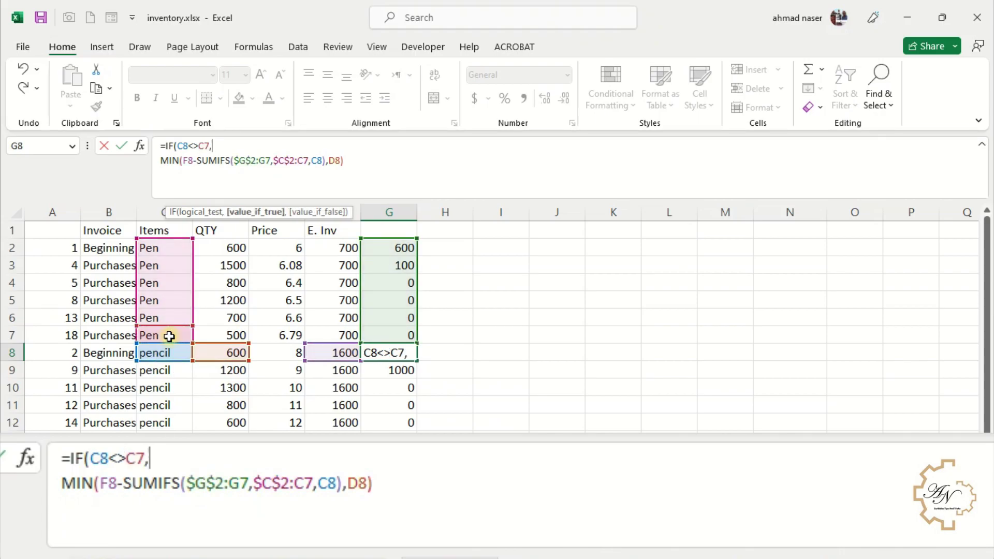
type("min")
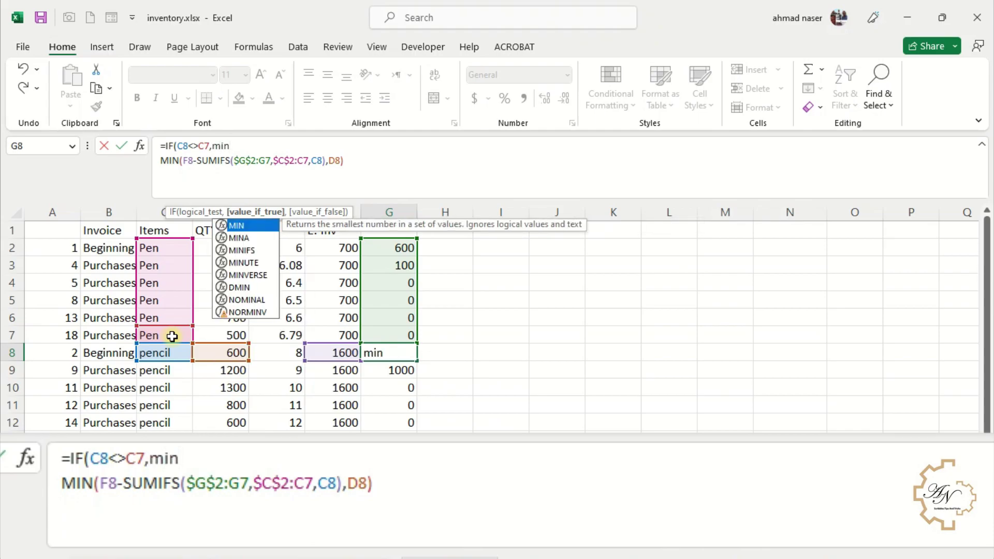
double_click(243, 225)
left_click(316, 353)
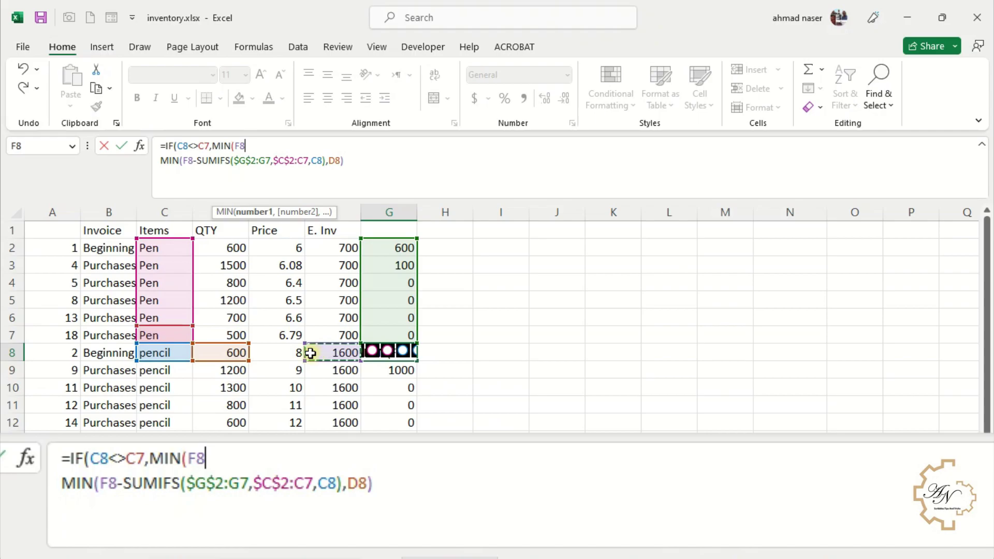
type(",")
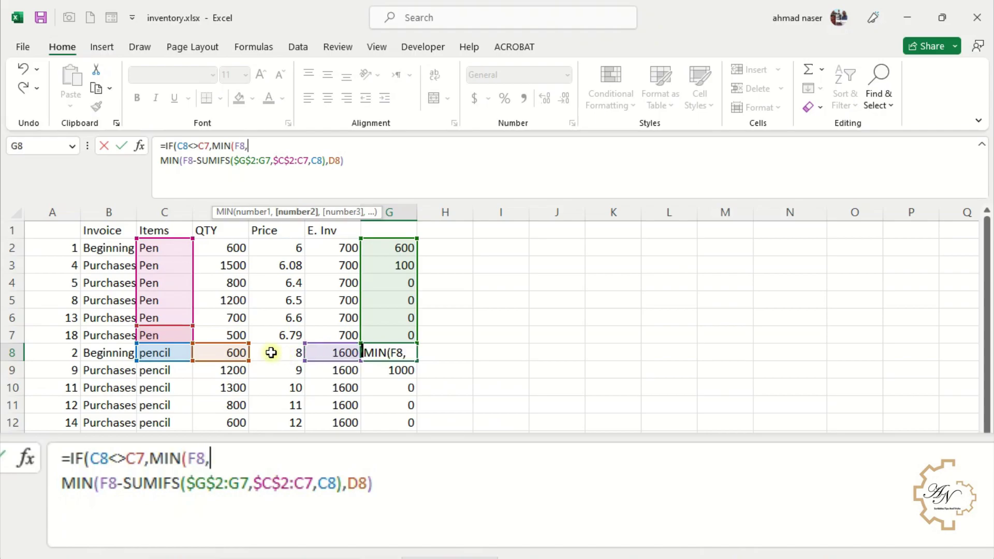
left_click(226, 353)
type(")")
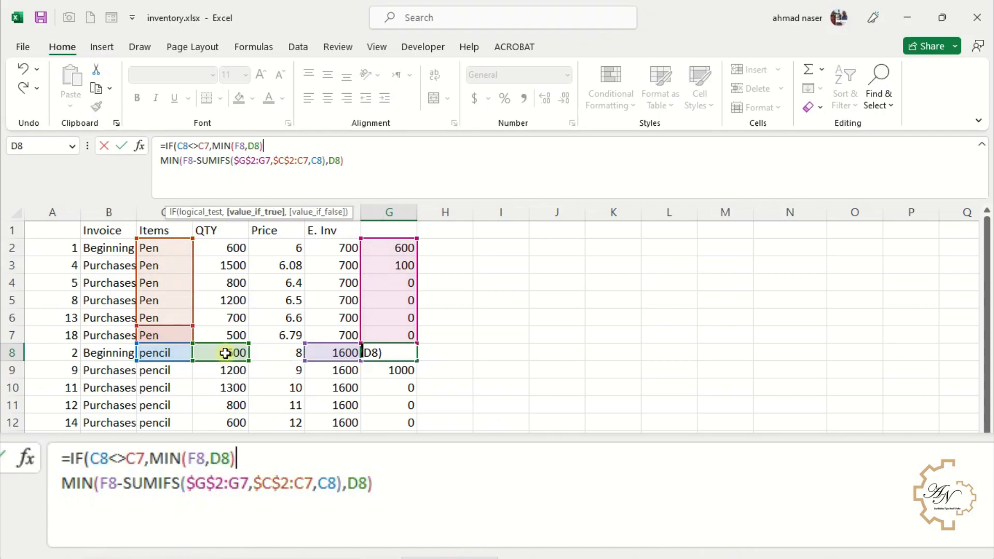
type(",")
key("Return")
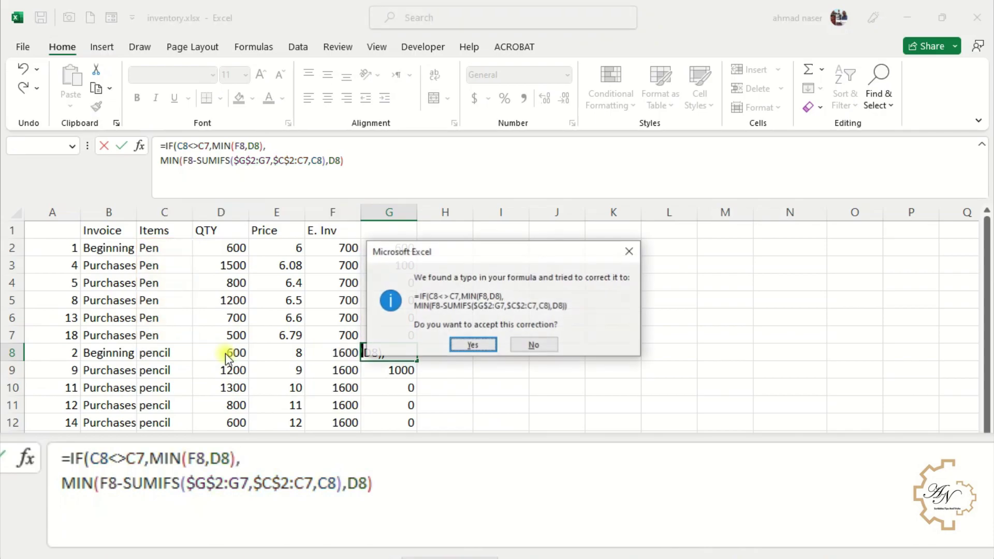
key("Return")
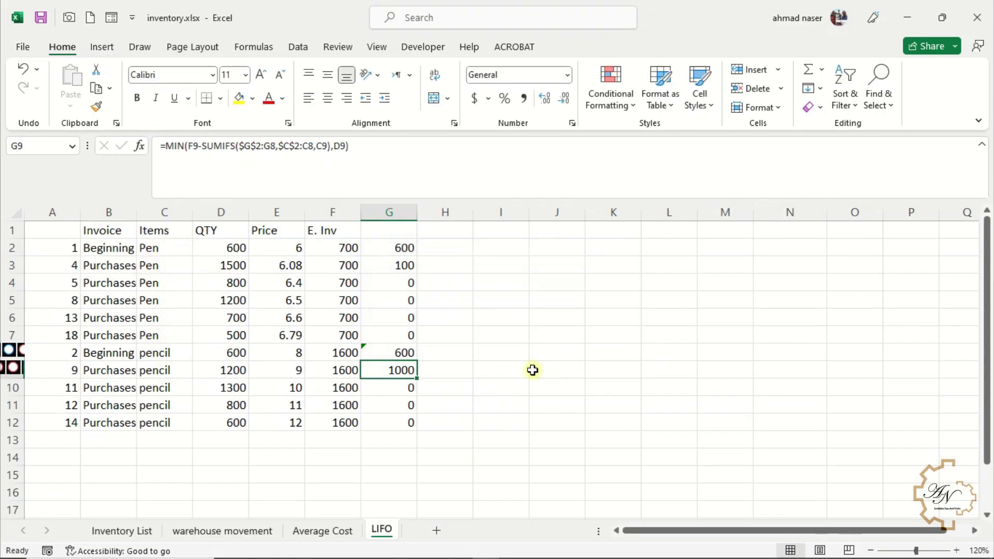
left_click(400, 353)
Copy G8's IF allocation formula up to G3 and down to G12.
left_click_drag(416, 360, 413, 252)
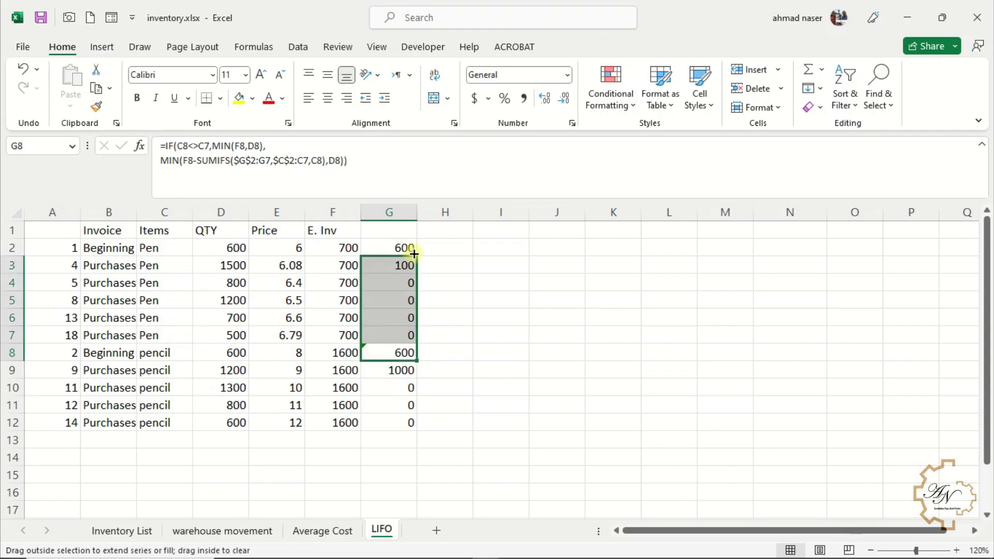
left_click_drag(416, 362, 420, 432)
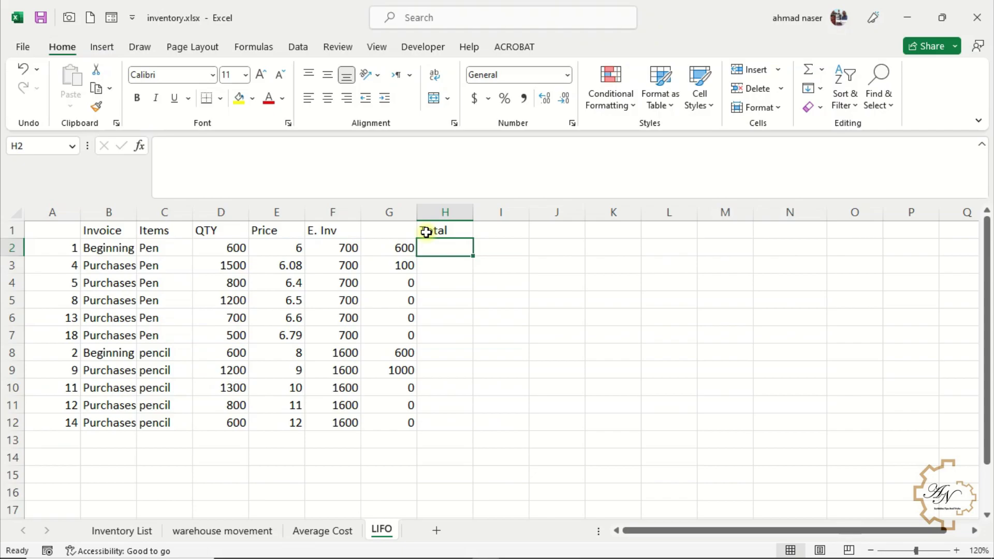
Enter =G2*E2 in H2 and fill it down to H12 (3600, 608, 4800, 9000, zeros).
type("=")
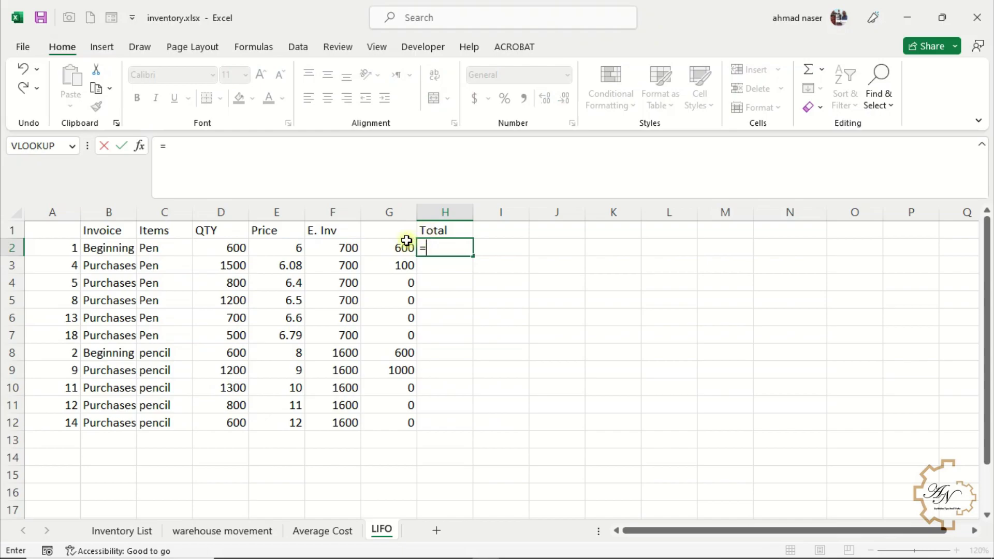
left_click(367, 252)
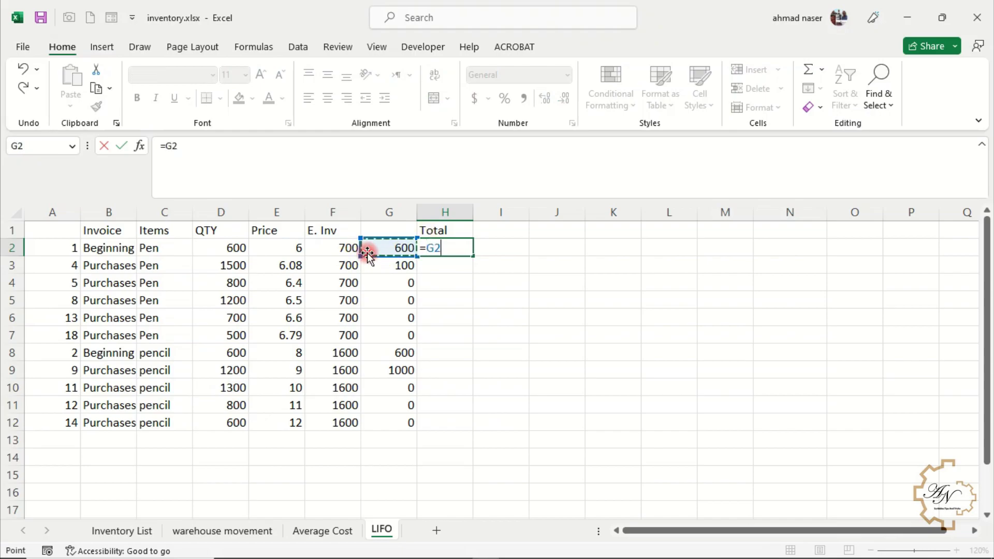
type("*")
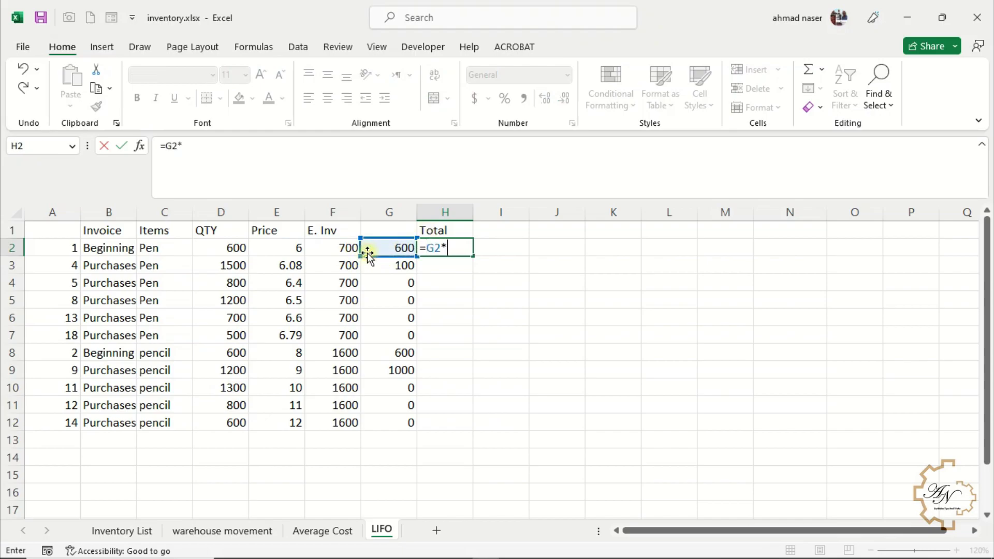
left_click(283, 248)
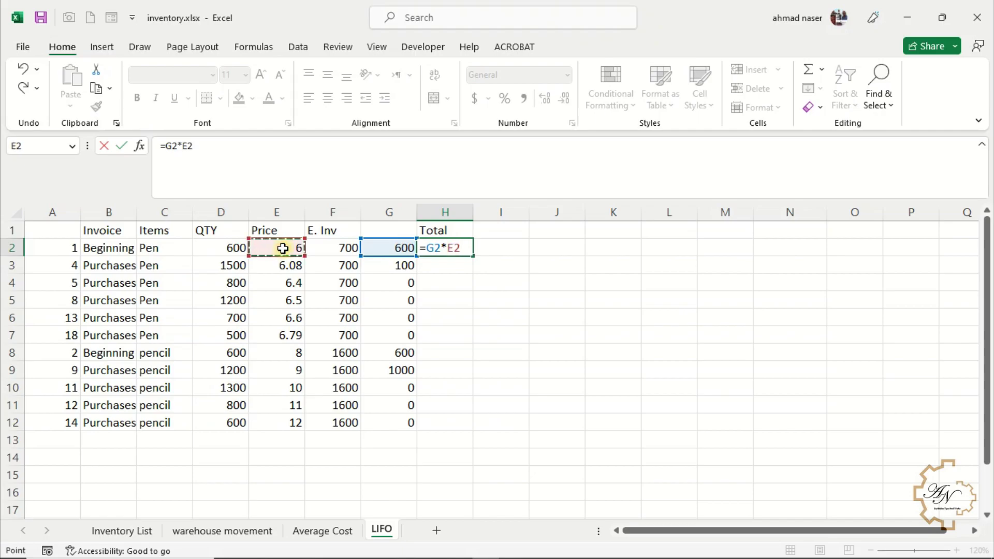
key("Return")
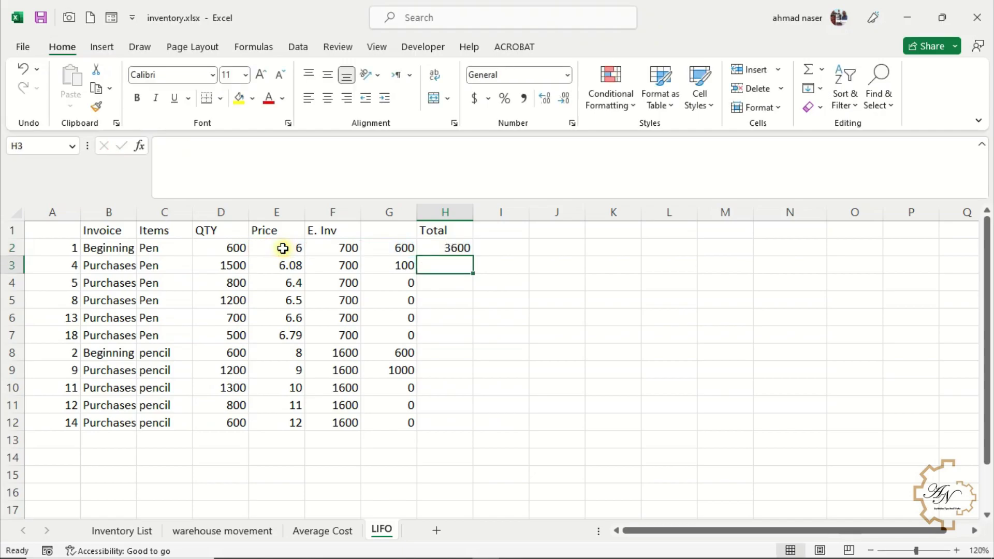
left_click(456, 250)
left_click_drag(472, 256, 474, 431)
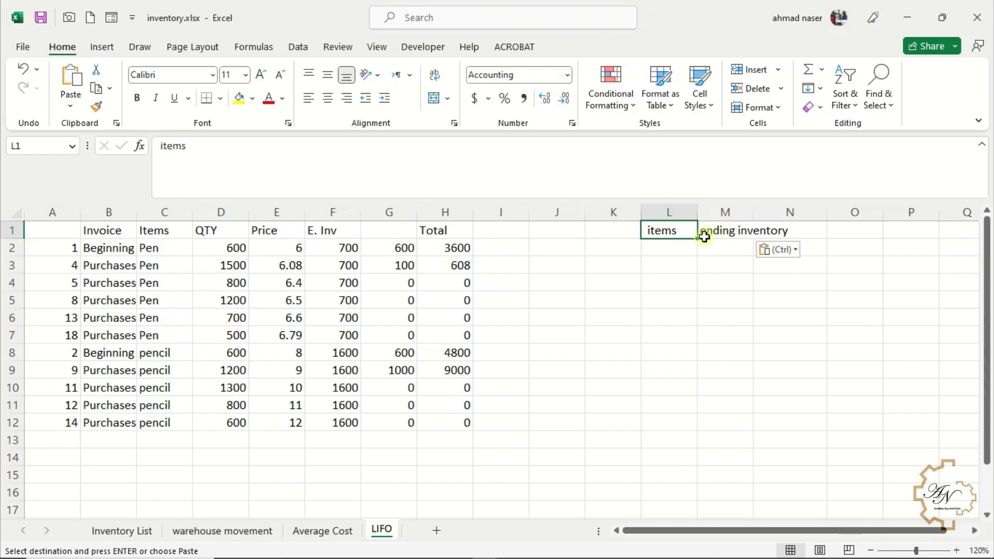
Enter =Item in L2 so Pen and Pencil spill down.
left_click(668, 248)
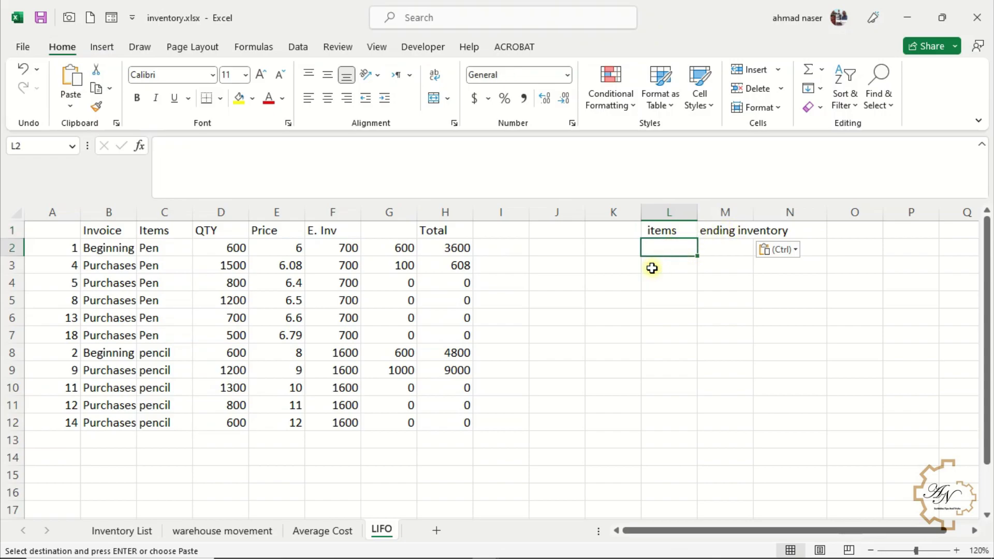
type("=ite")
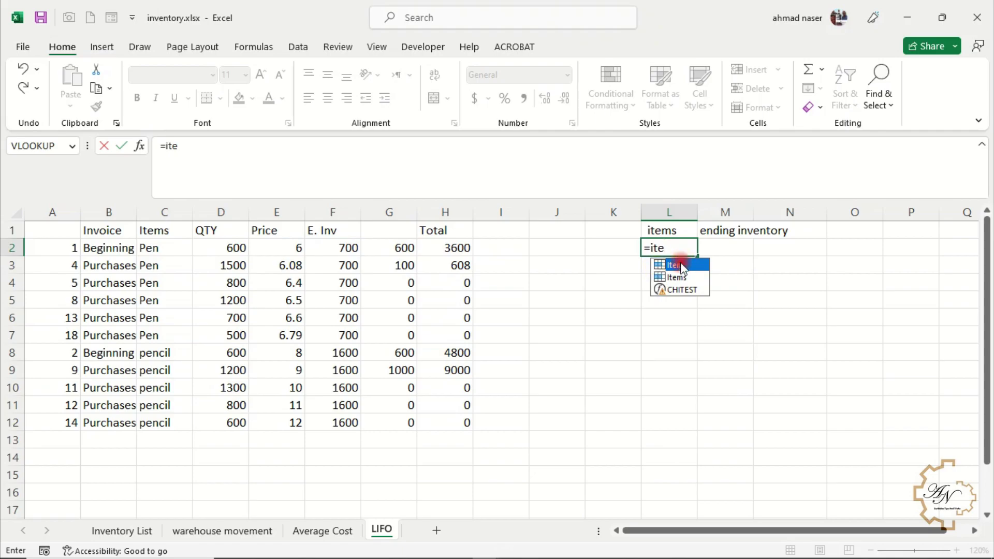
double_click(673, 265)
key("Return")
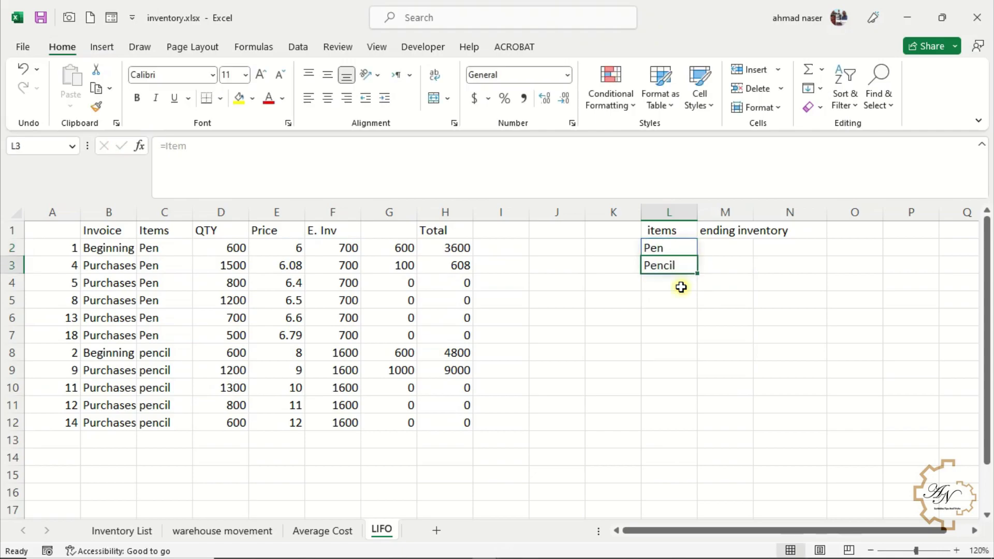
Enter =SUMIFS($H:$H,$C:$C,Item) in M2, giving Pen 4208 and Pencil 13800.
left_click(729, 246)
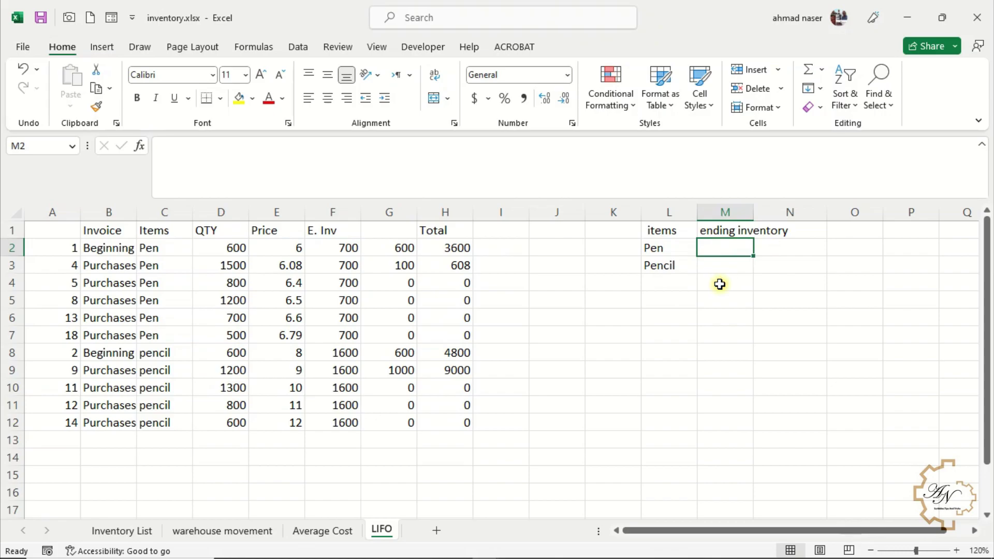
type("=s")
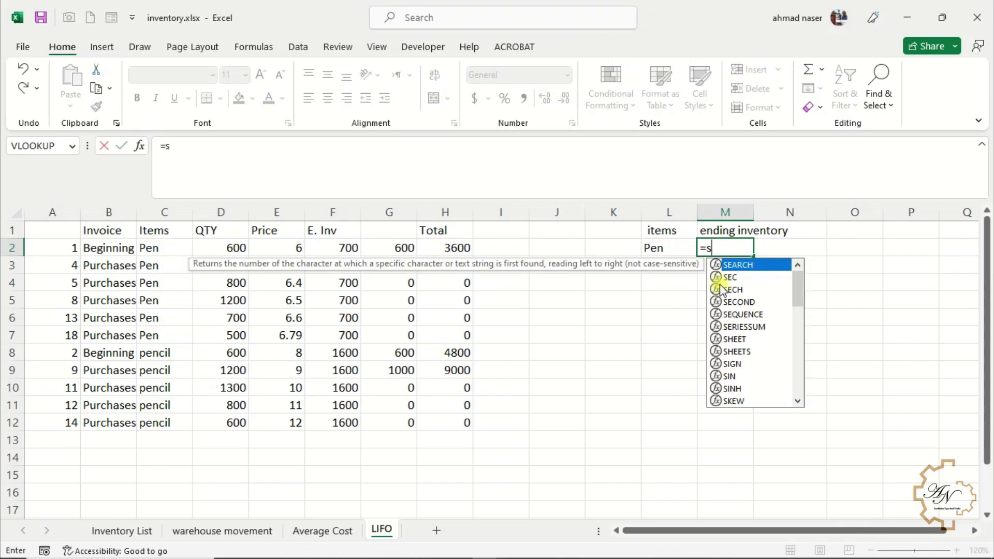
type("um")
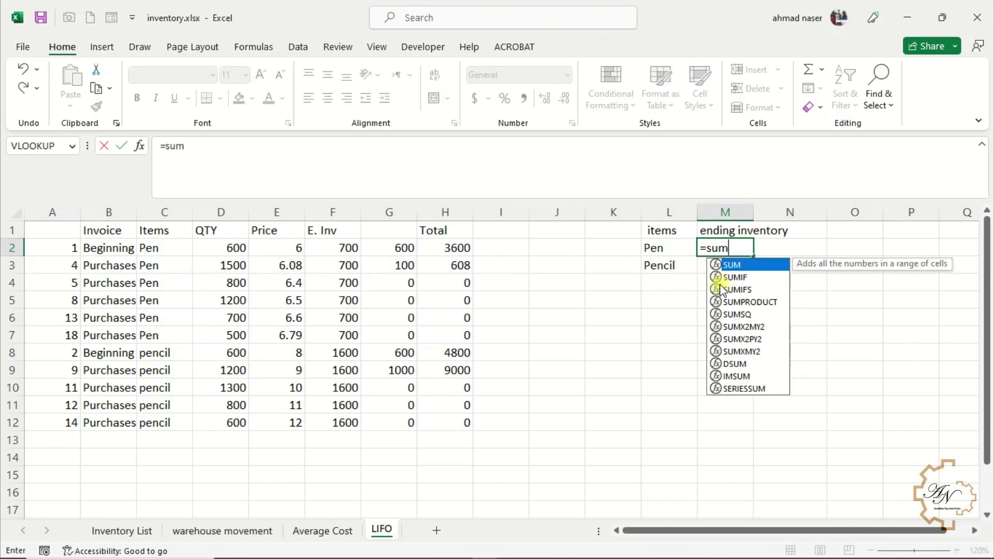
double_click(737, 289)
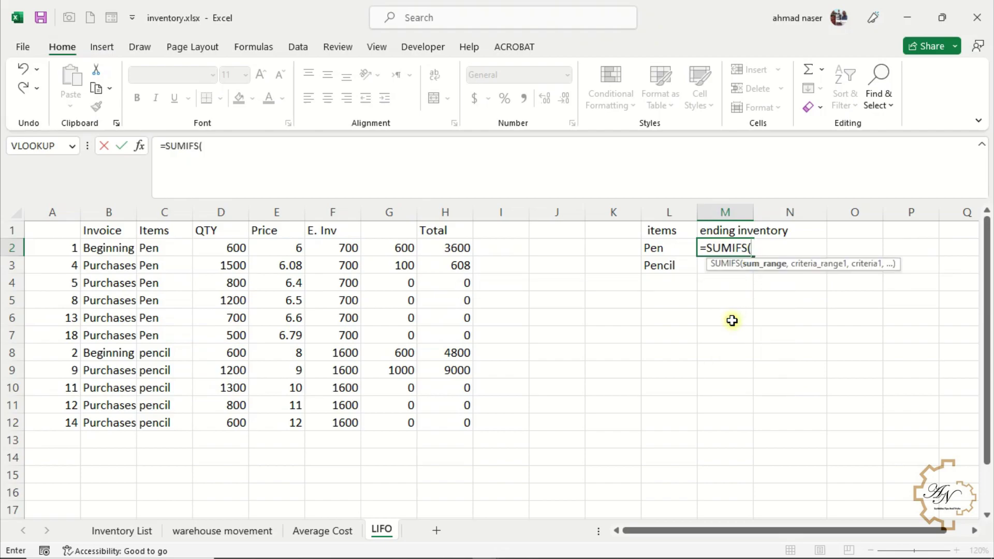
left_click(456, 208)
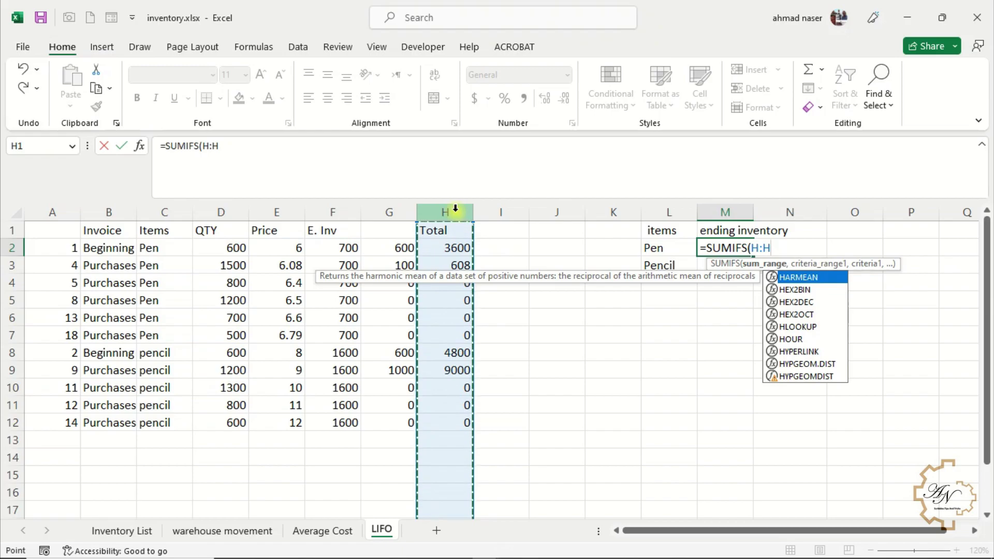
key("F4")
type(",")
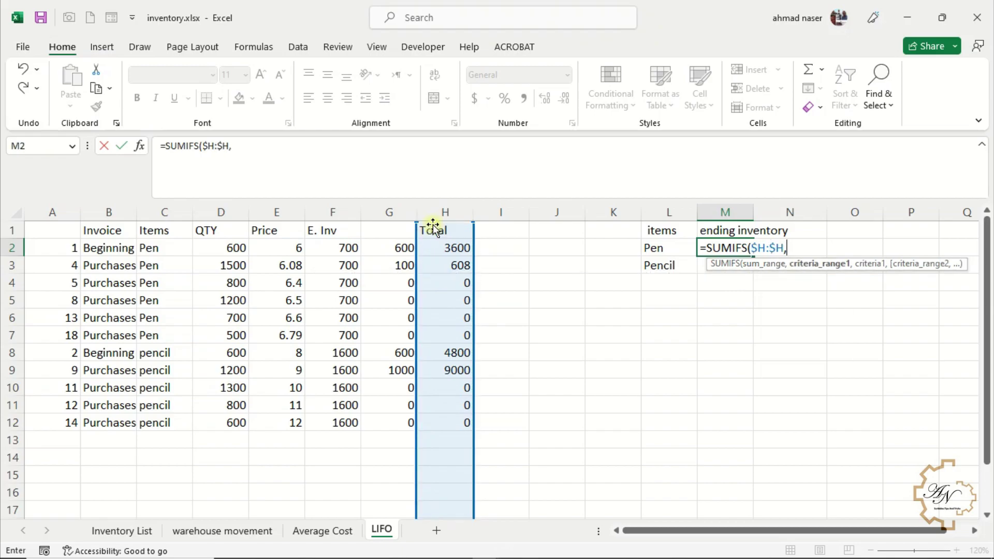
left_click(166, 210)
key("F4")
type(",i")
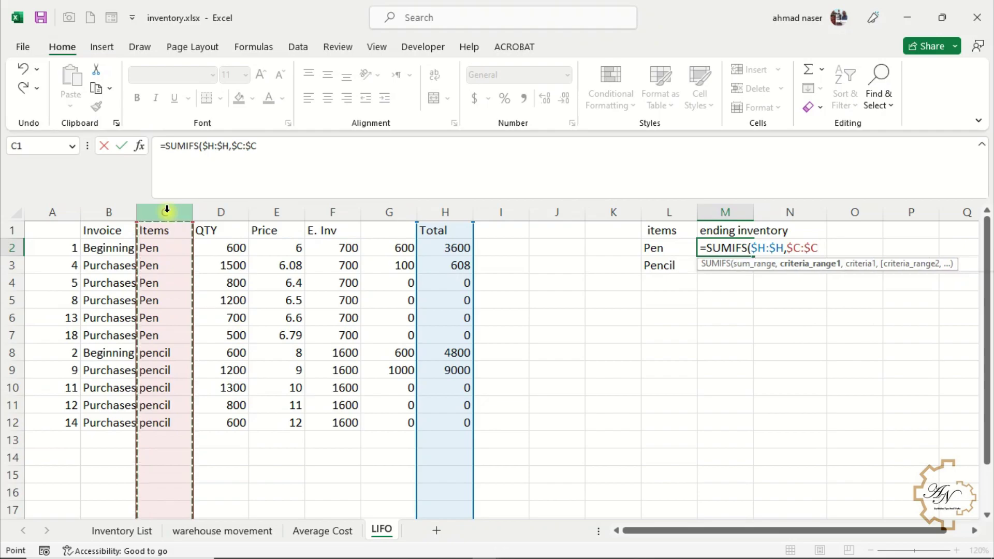
type("te")
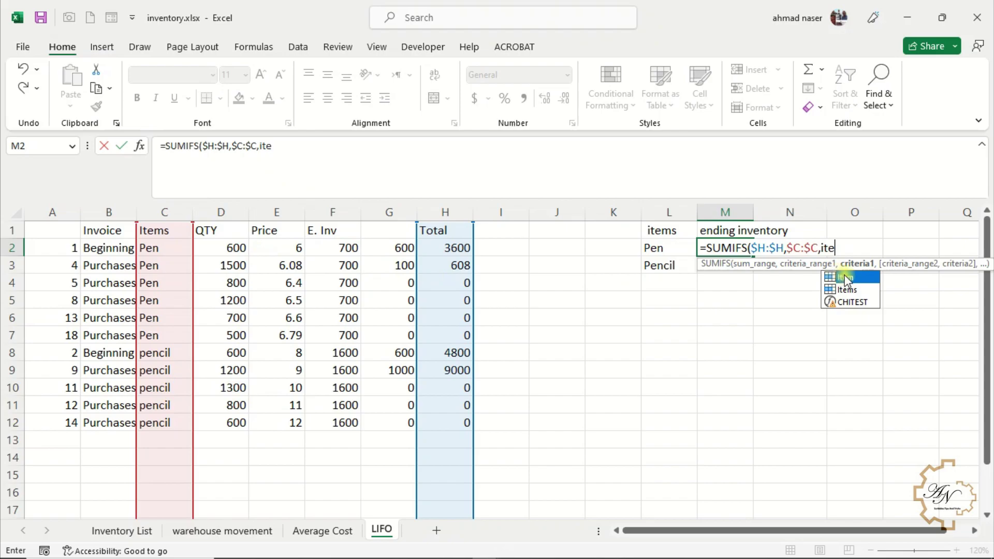
double_click(843, 277)
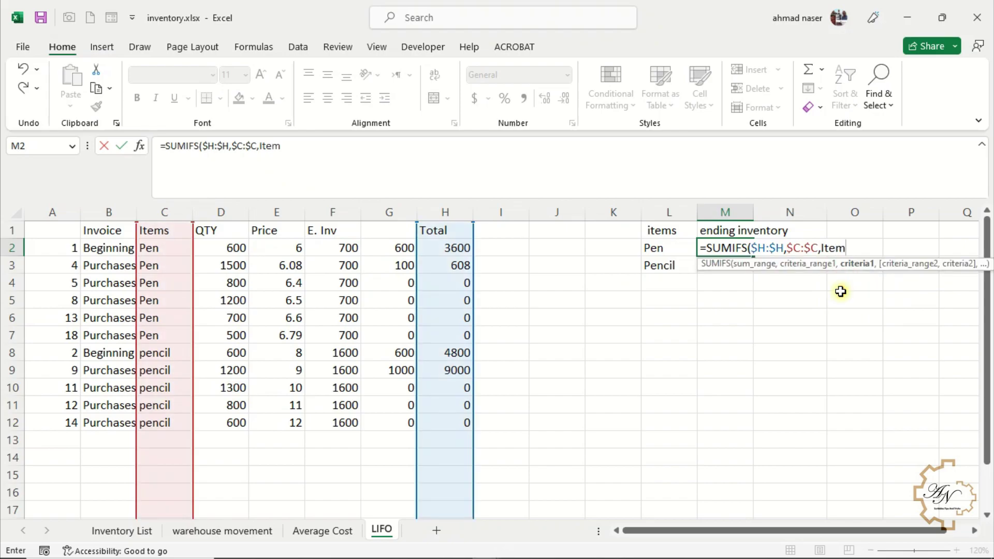
key("Return")
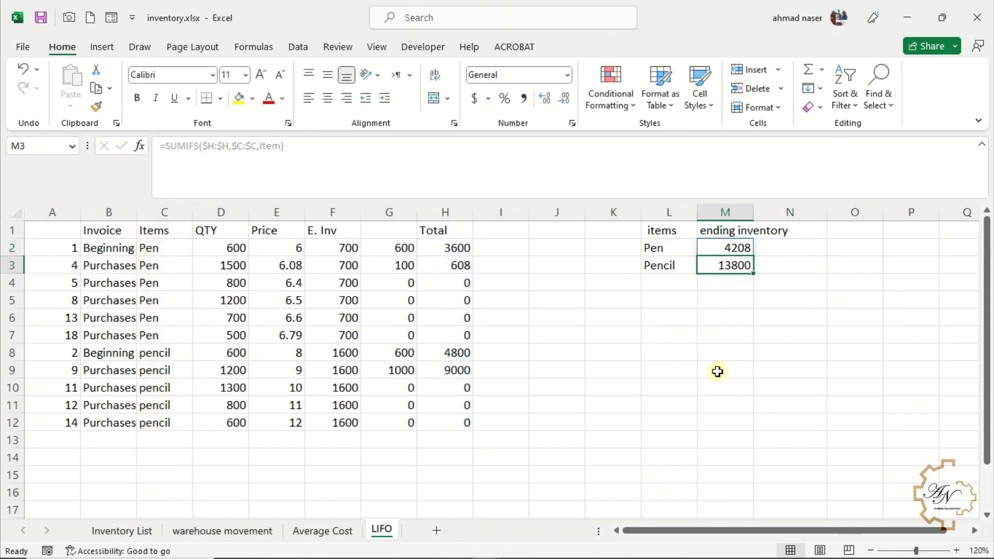
left_click(139, 533)
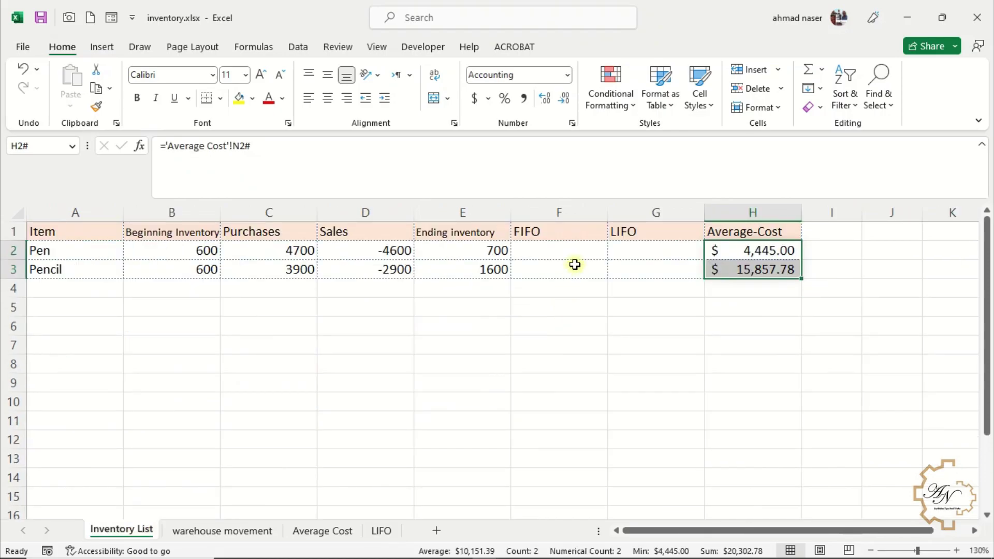
Link Inventory List G2 to =LIFO!M2#, showing $4,208.00 and $13,800.00.
left_click(626, 250)
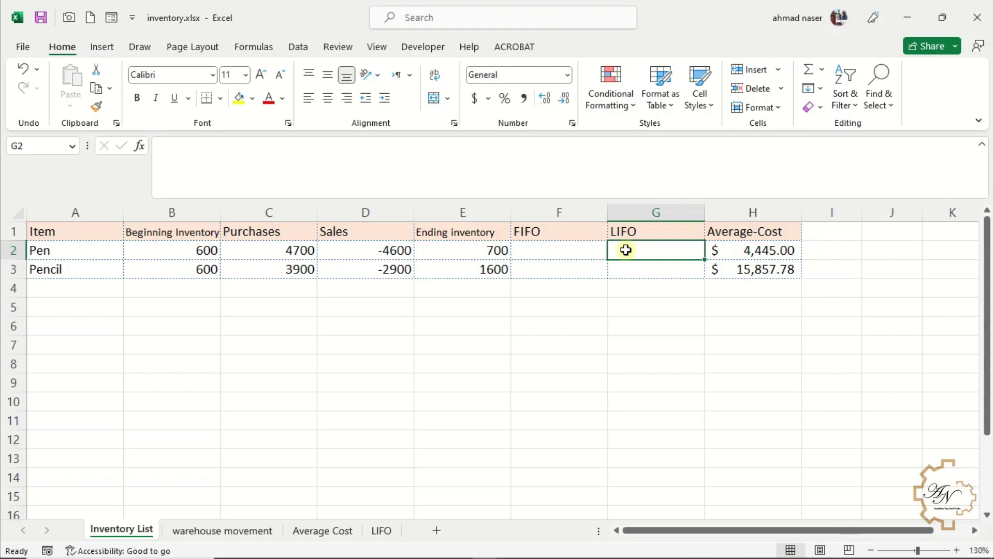
type("=")
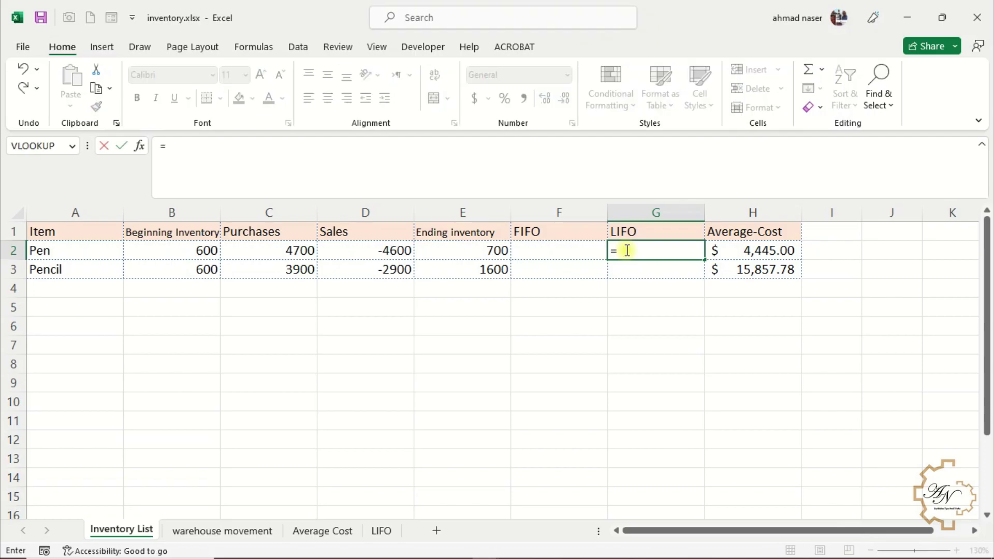
left_click(389, 532)
left_click_drag(720, 247, 722, 264)
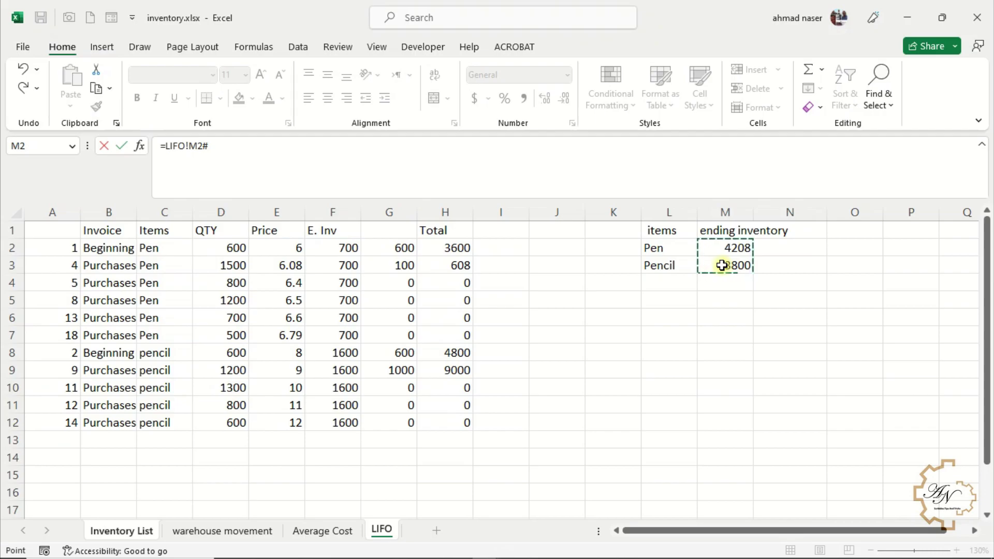
key("Return")
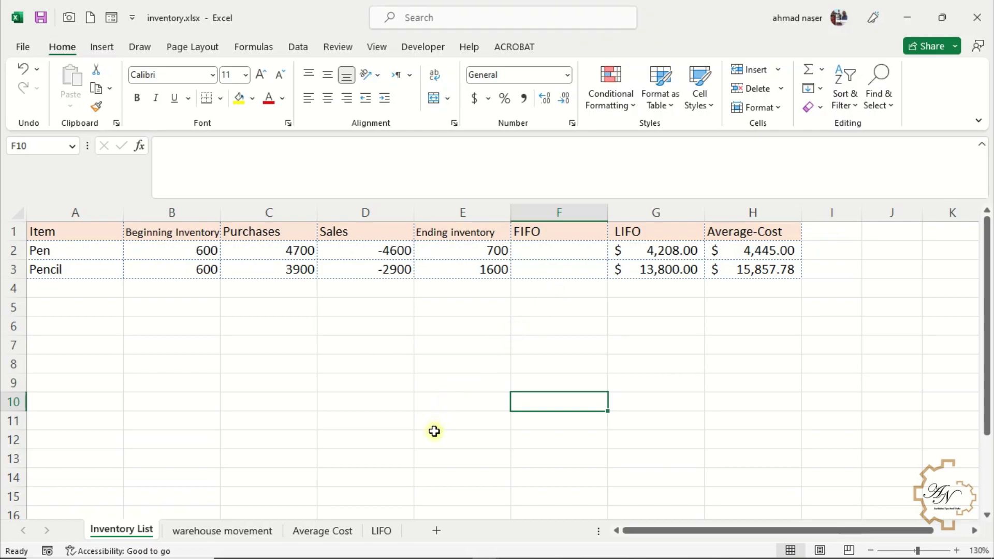
left_click(381, 530)
Duplicate the LIFO sheet to the end of the workbook and rename the copy FIFO.
right_click(381, 530)
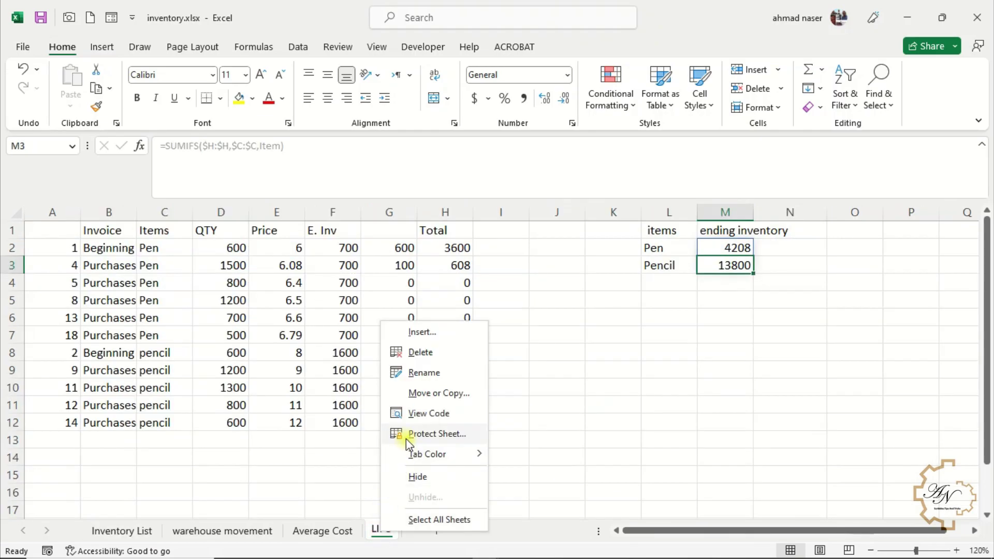
left_click(417, 391)
left_click(349, 434)
left_click(321, 477)
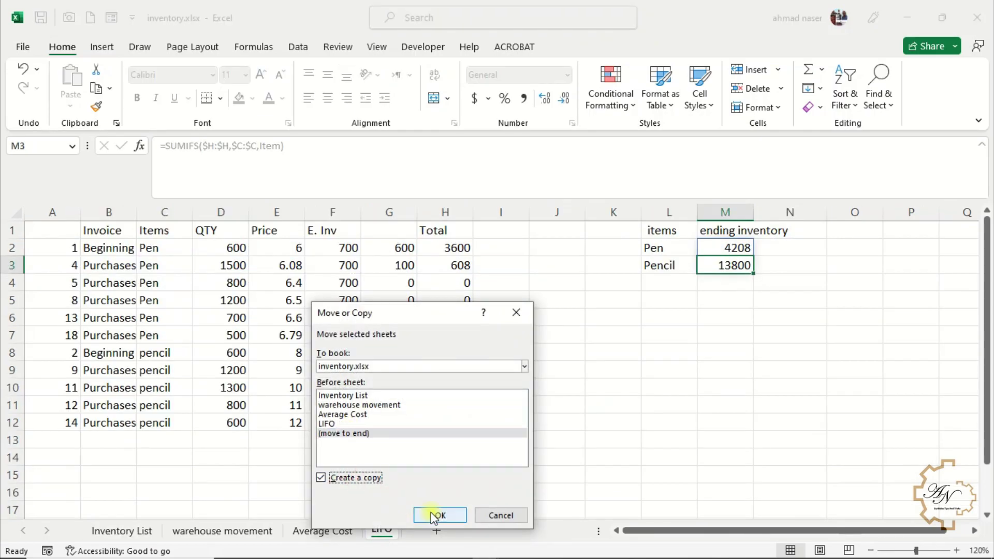
left_click(439, 515)
double_click(421, 526)
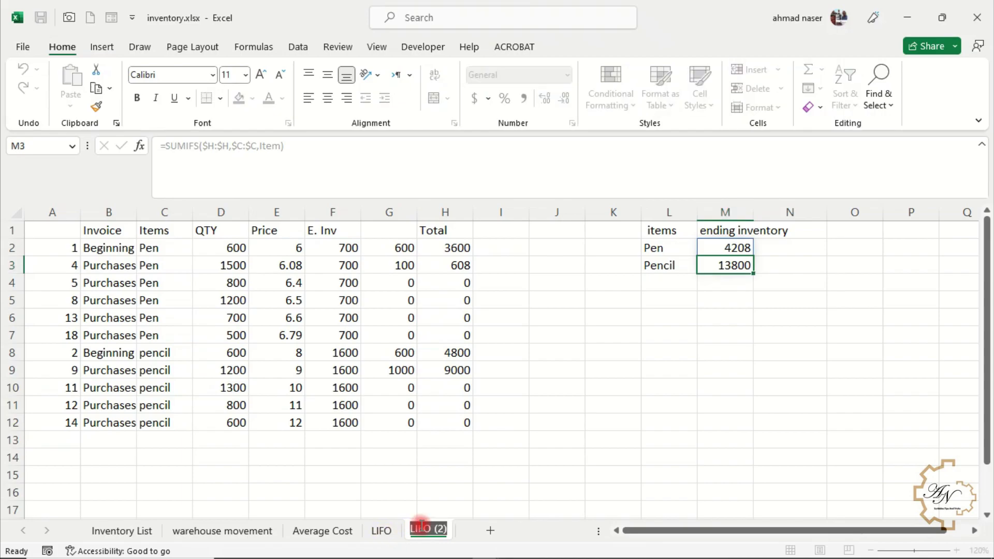
type("FIFO")
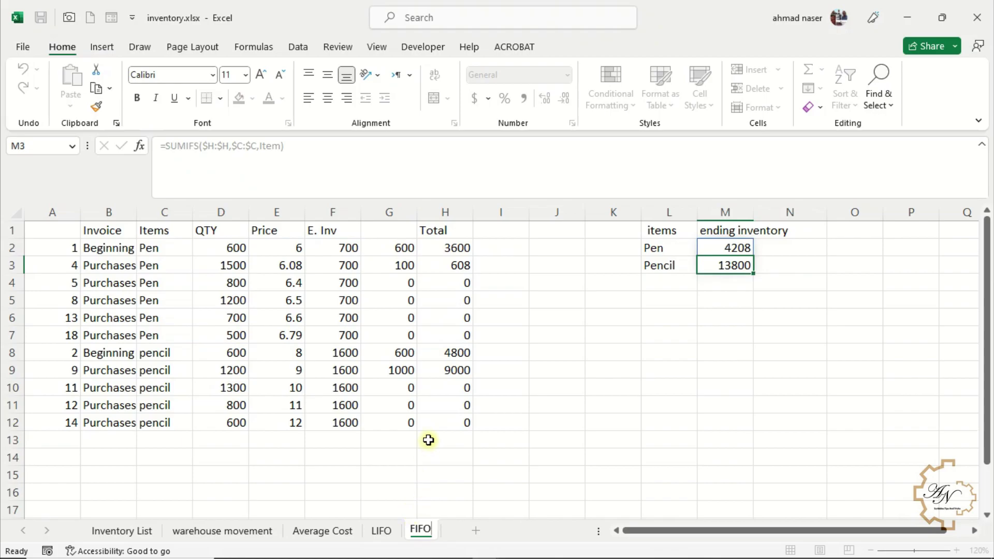
left_click(395, 417)
Change the SORTBY sort order to -1 so FIFO sorts newest first (Pen 4715, Pencil 18000).
left_click(52, 248)
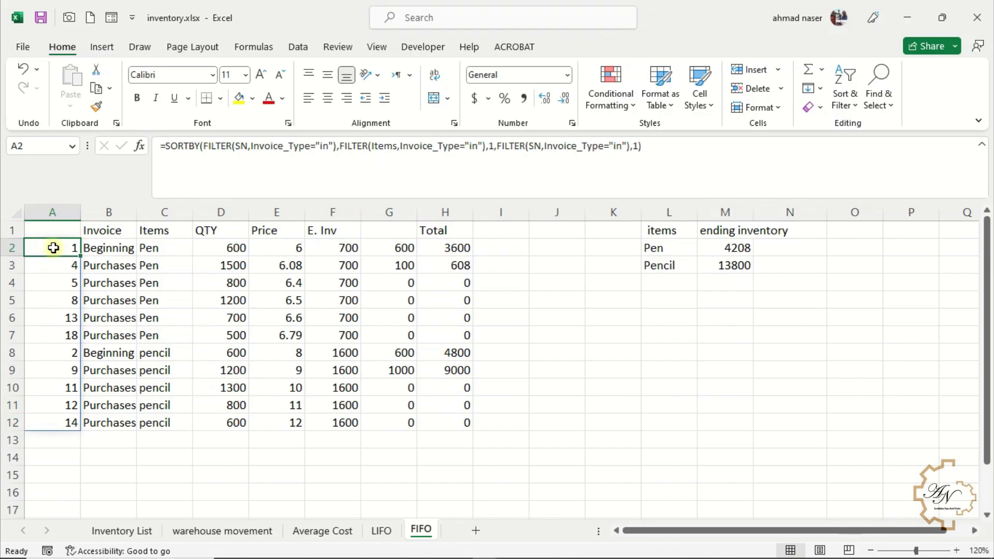
left_click(634, 147)
type("-")
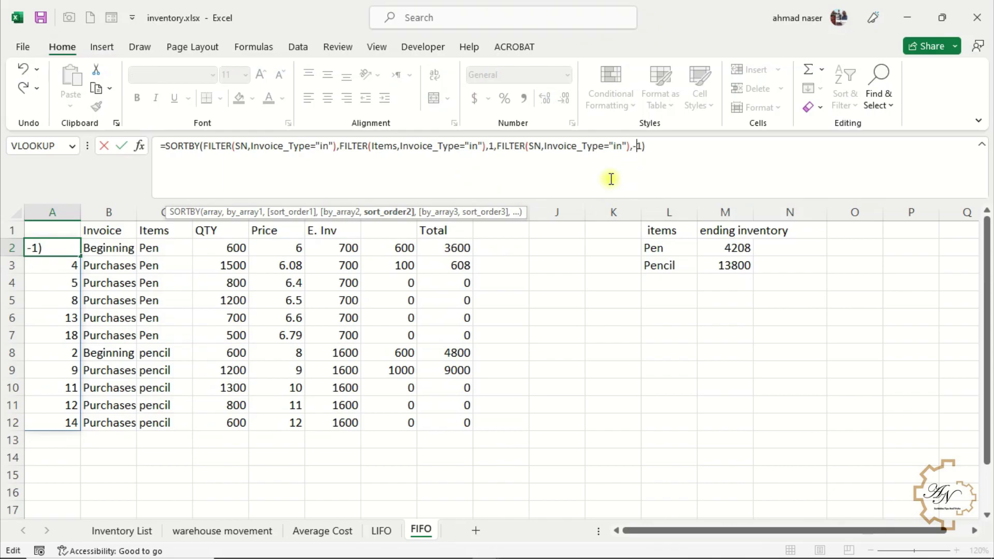
key("Return")
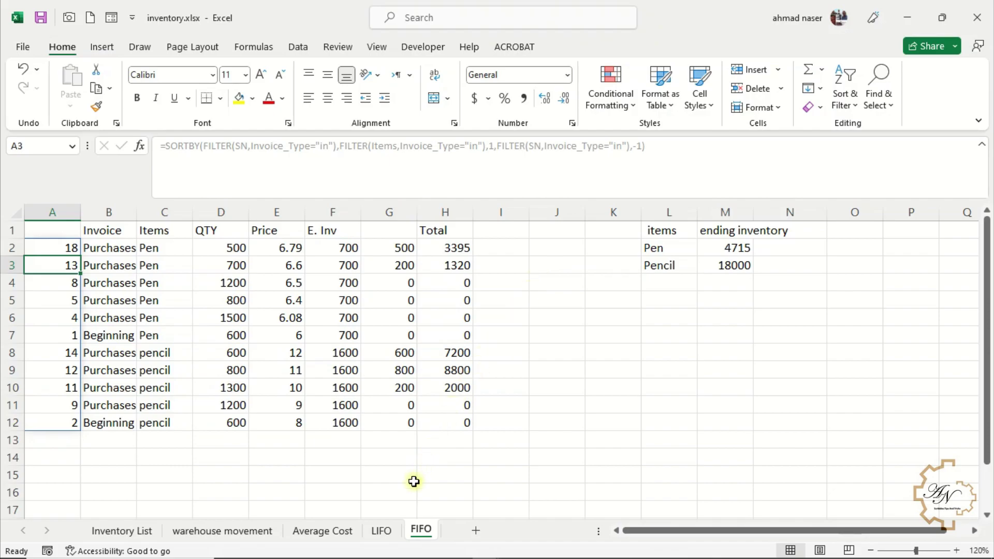
left_click(116, 530)
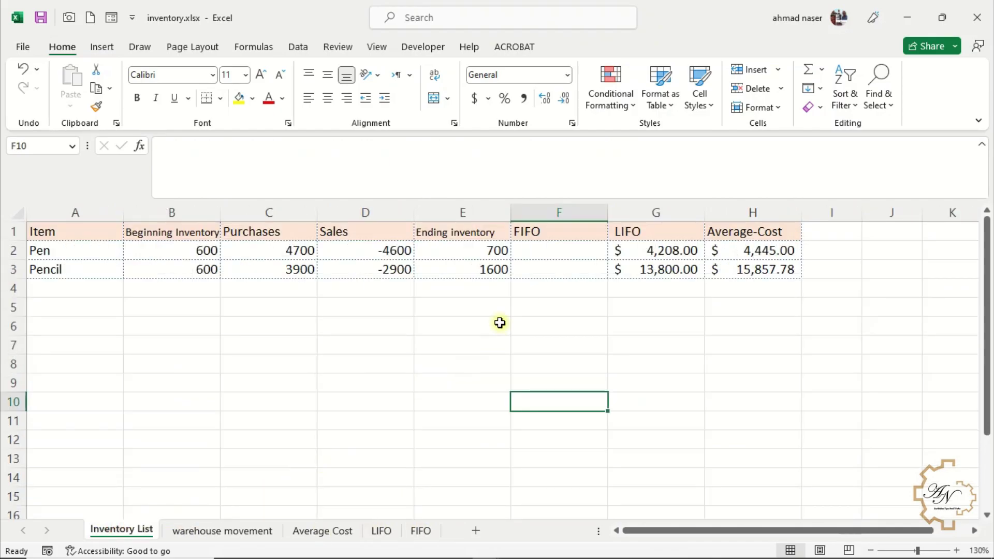
Enter =FIFO!M2# in F2 to pull the FIFO sheet's ending inventory values.
left_click(539, 252)
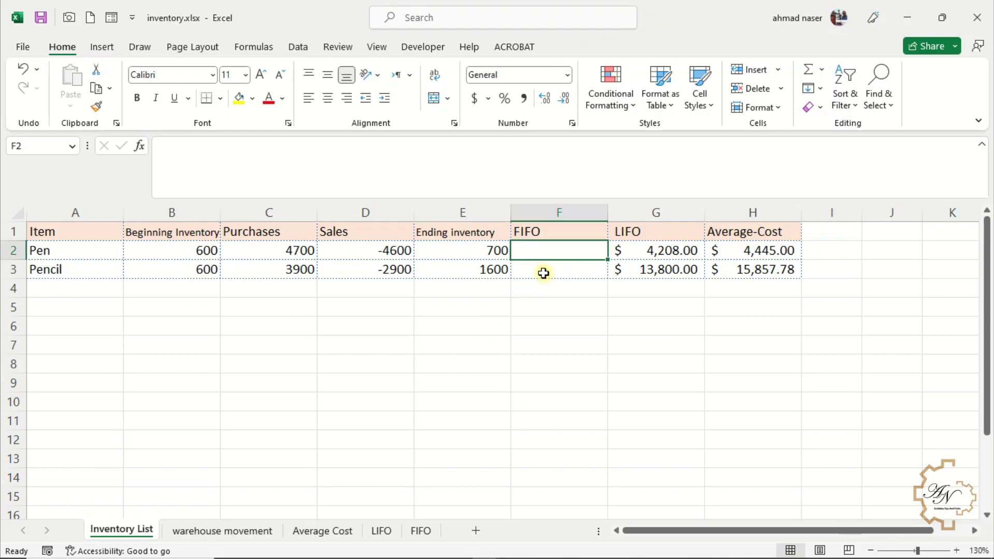
type("=FIFO!")
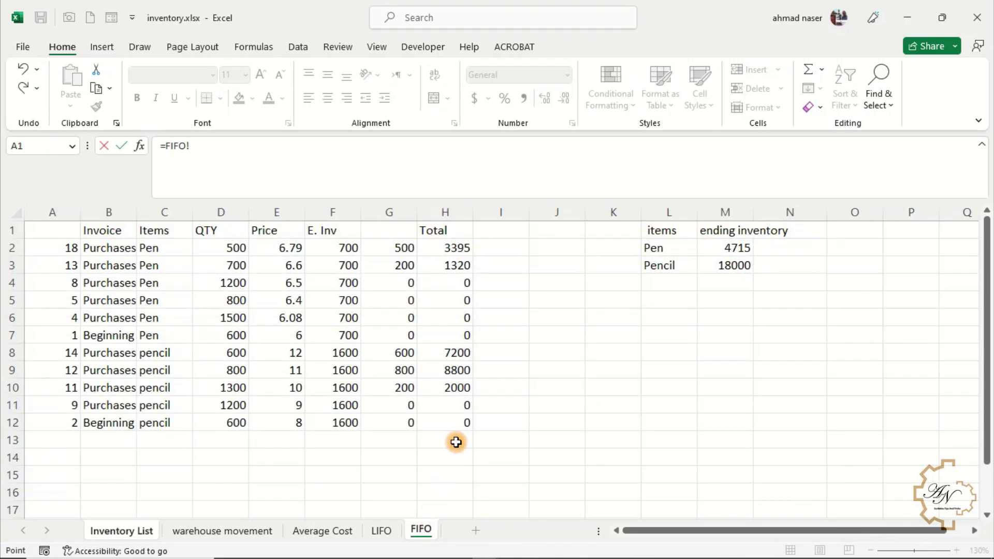
left_click(423, 532)
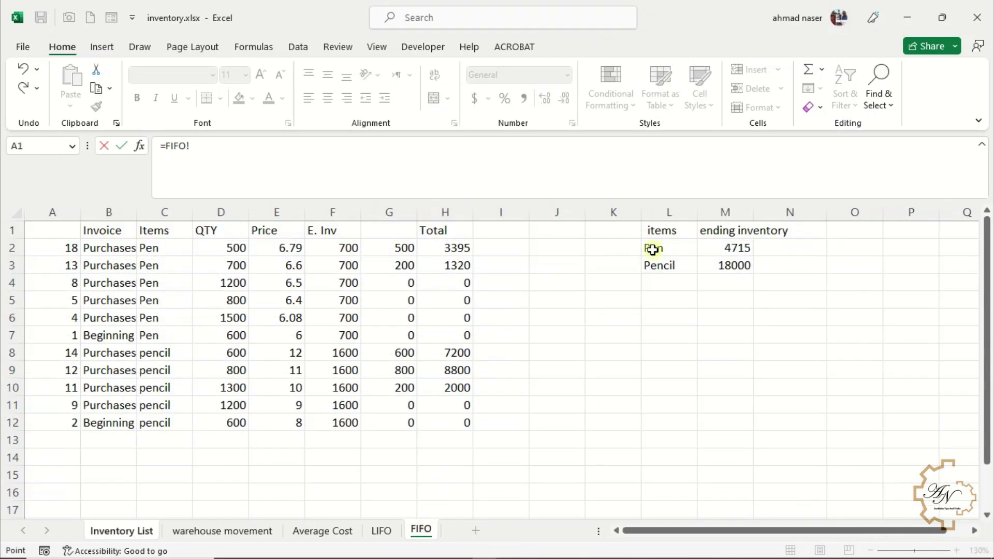
left_click(714, 247)
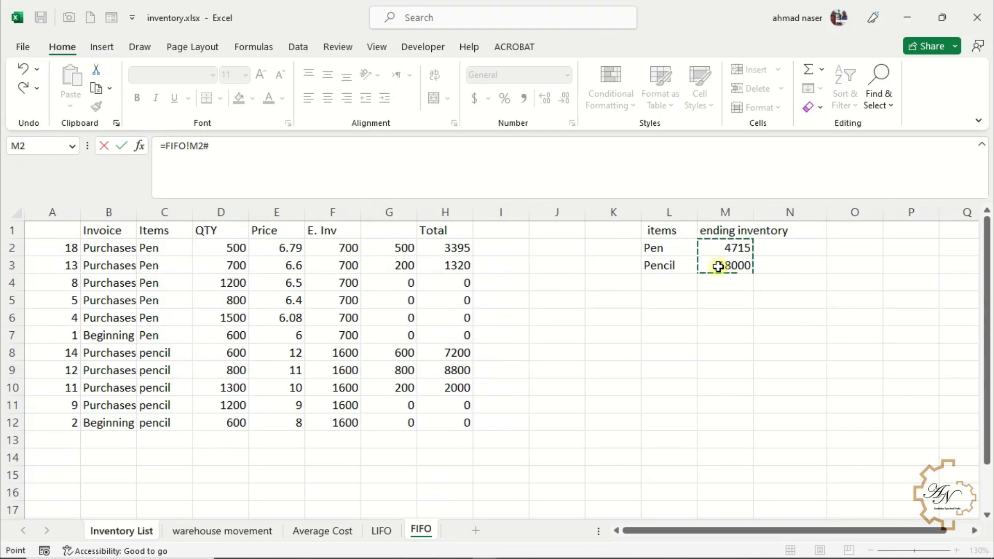
key("Return")
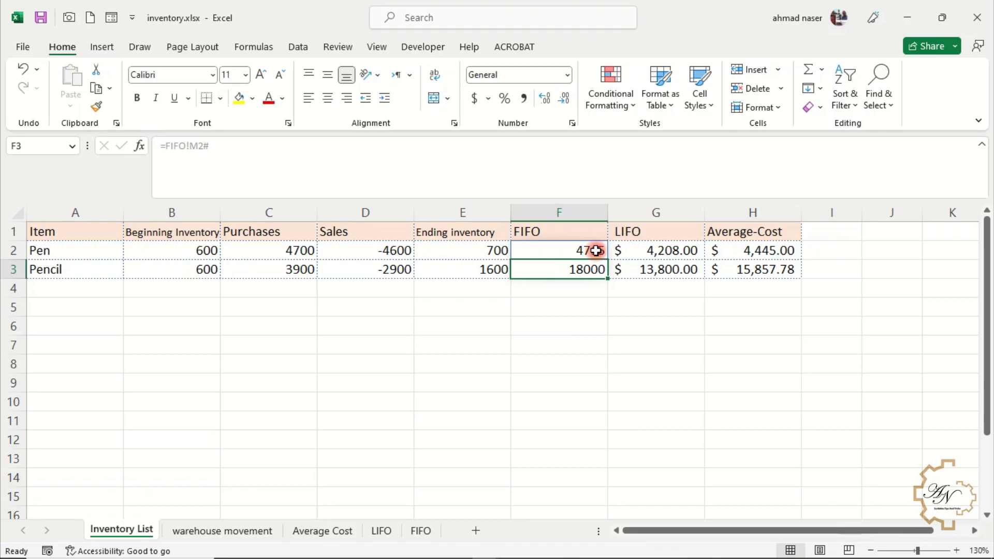
Format column F as Accounting ($4,715.00, $18,000.00) and add a new worksheet.
left_click_drag(595, 249, 583, 269)
left_click(585, 212)
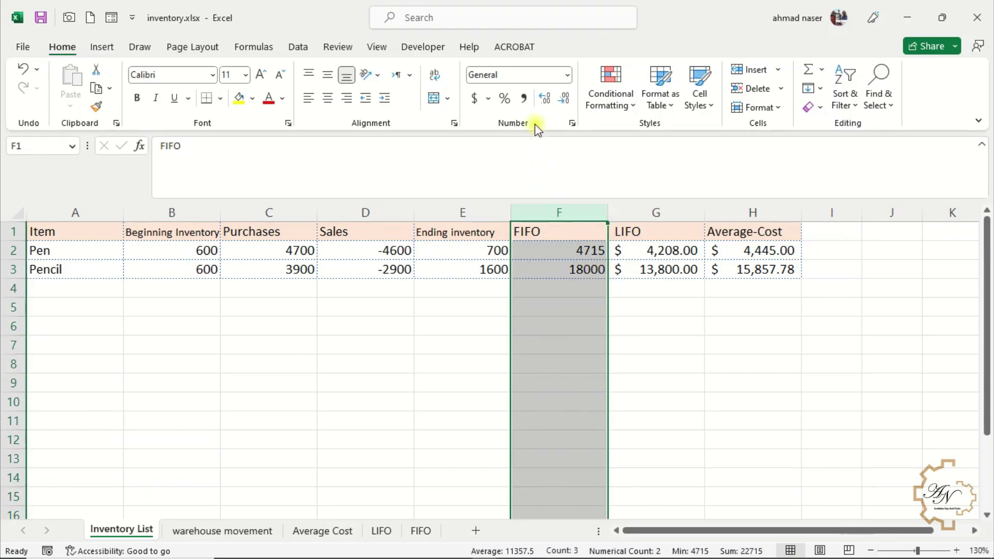
left_click(474, 99)
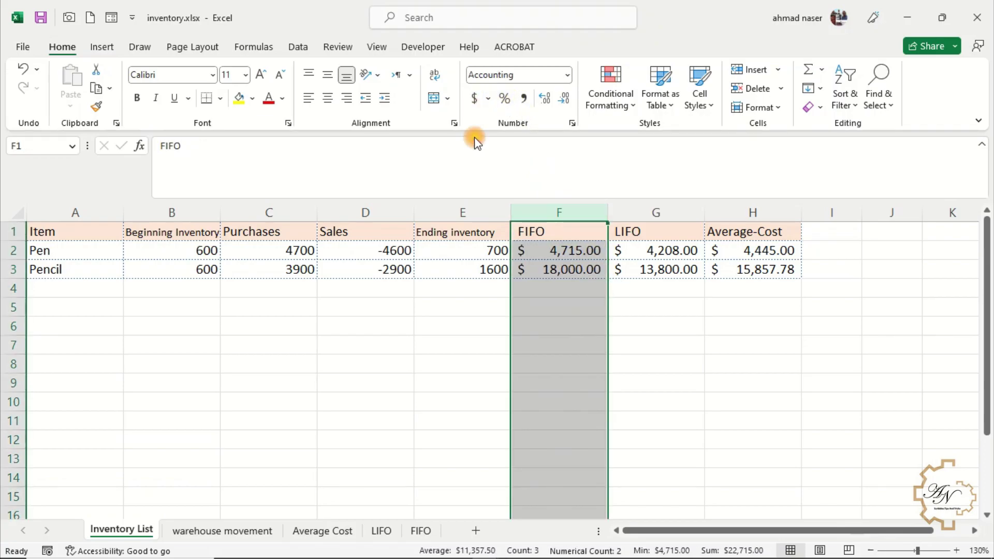
left_click(562, 265)
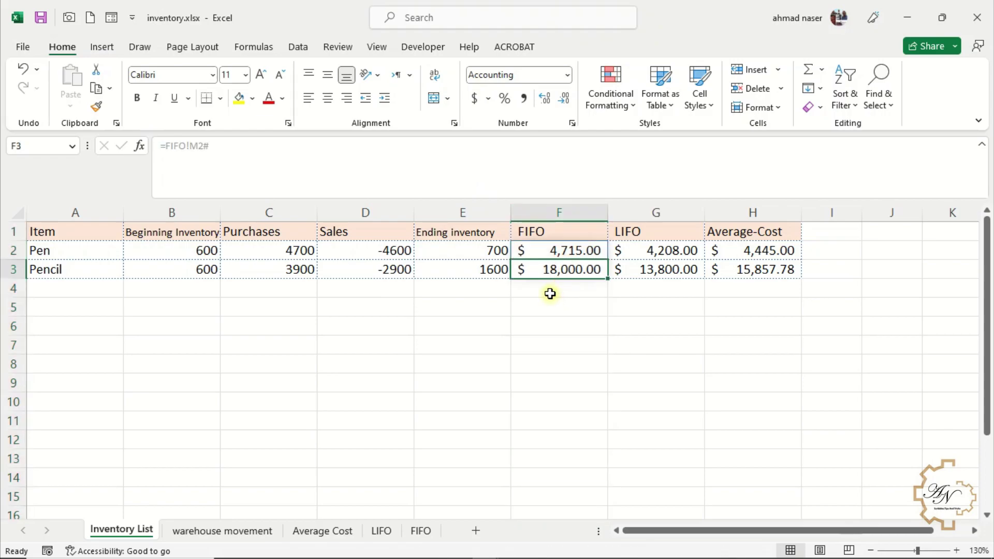
left_click(474, 530)
Move the new Gross Profit sheet after FIFO and review its COGS and Gross Profit labels.
left_click_drag(203, 537, 477, 541)
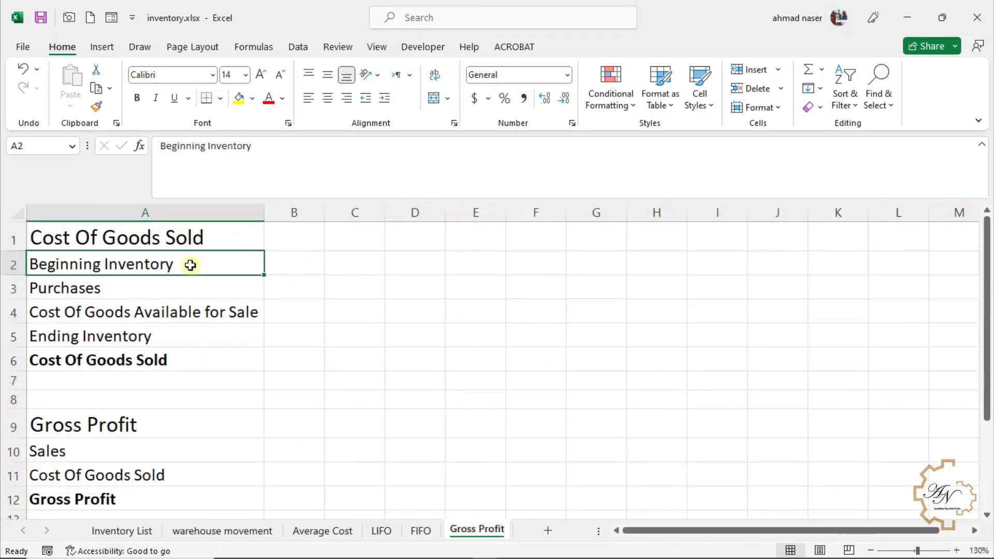
key("Down")
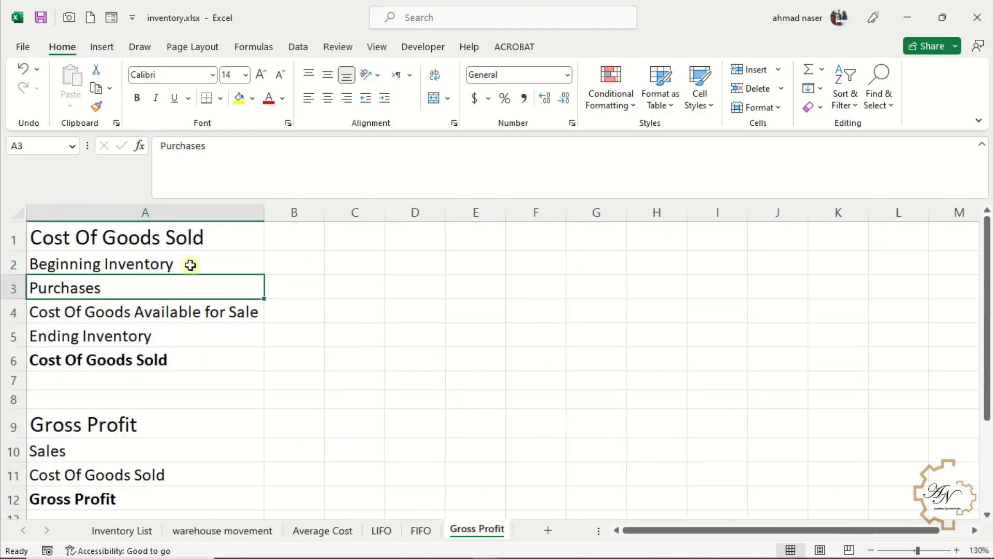
key("Down")
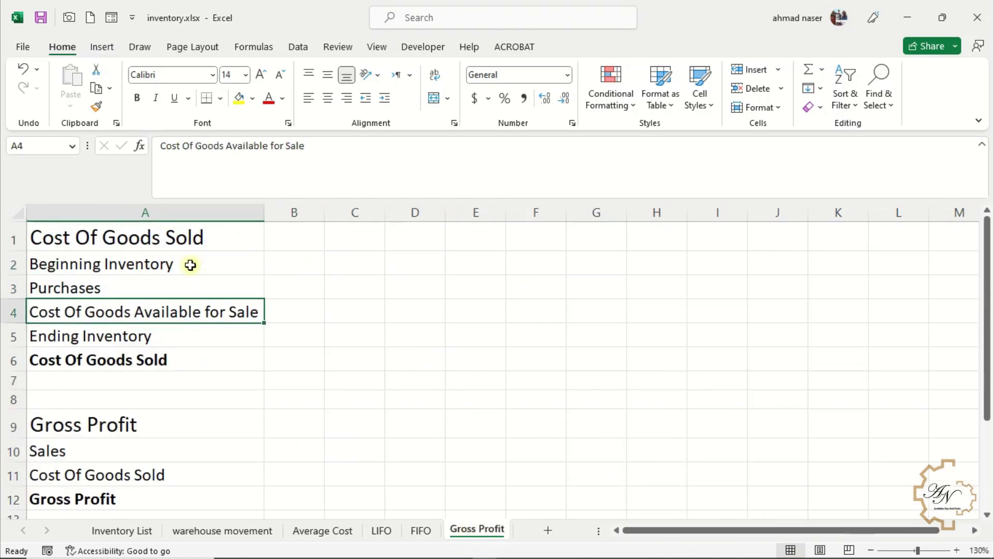
key("Down")
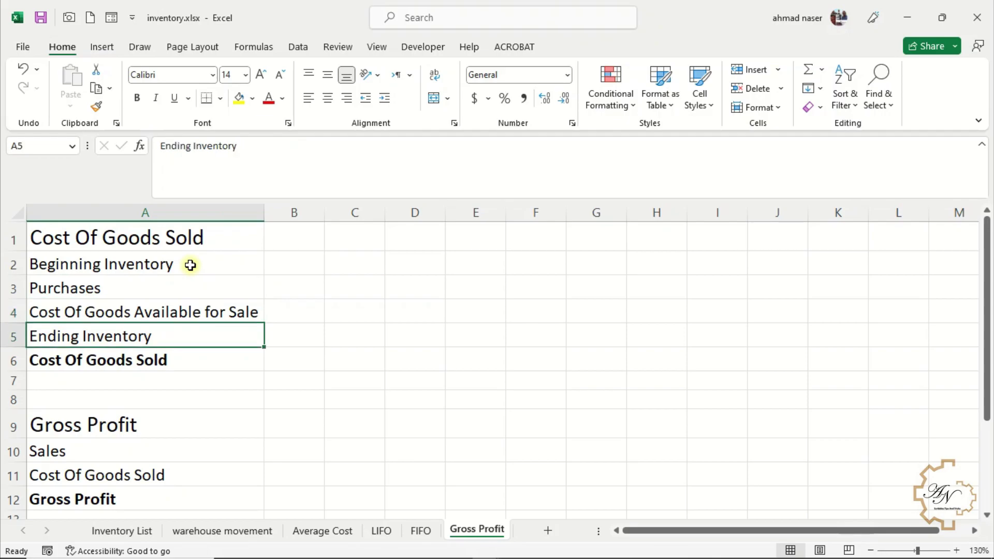
key("Down")
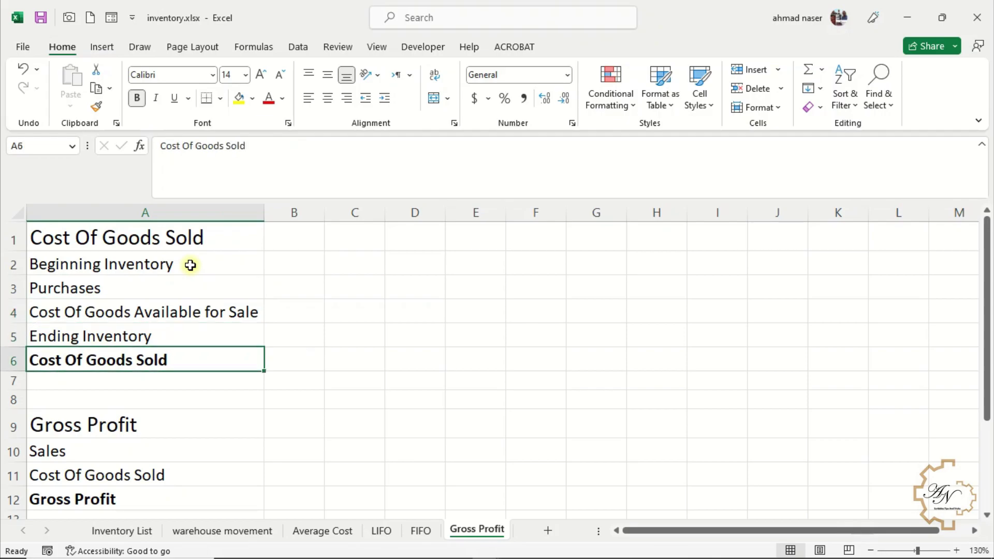
key("Down")
key("Down")
key("Down")
key("Down")
key("Down")
key("Up")
key("Down")
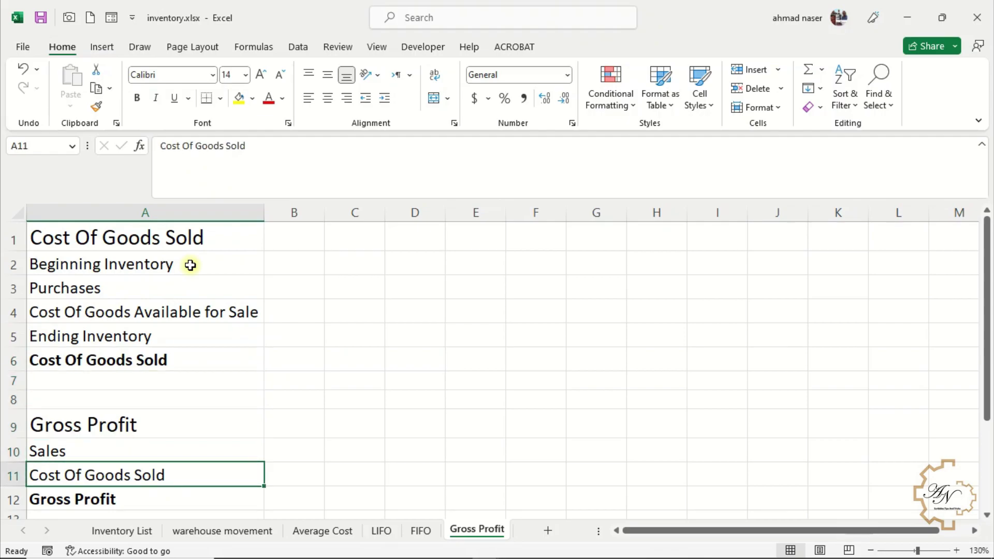
key("Down")
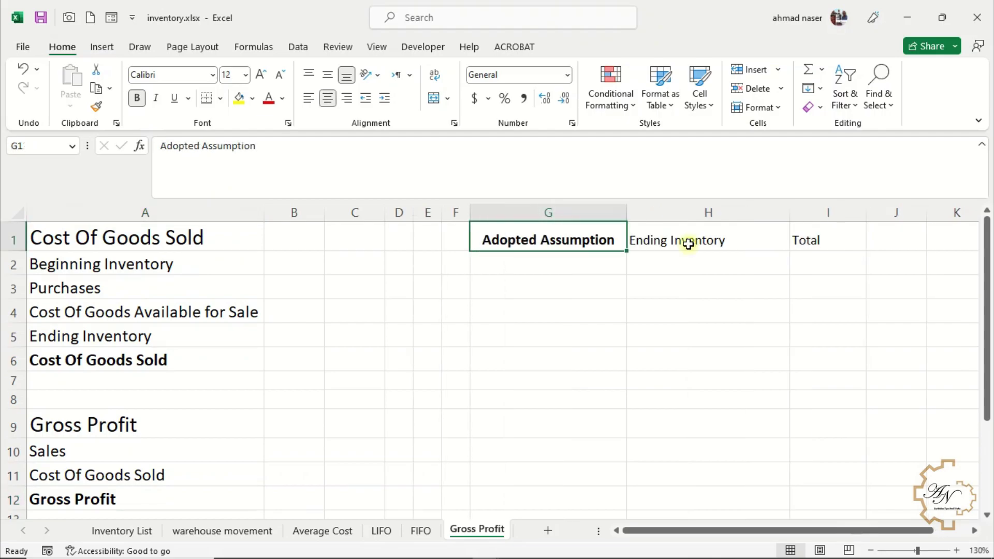
Review the Ending Inventory and Total headers, then return to Inventory List.
left_click(688, 244)
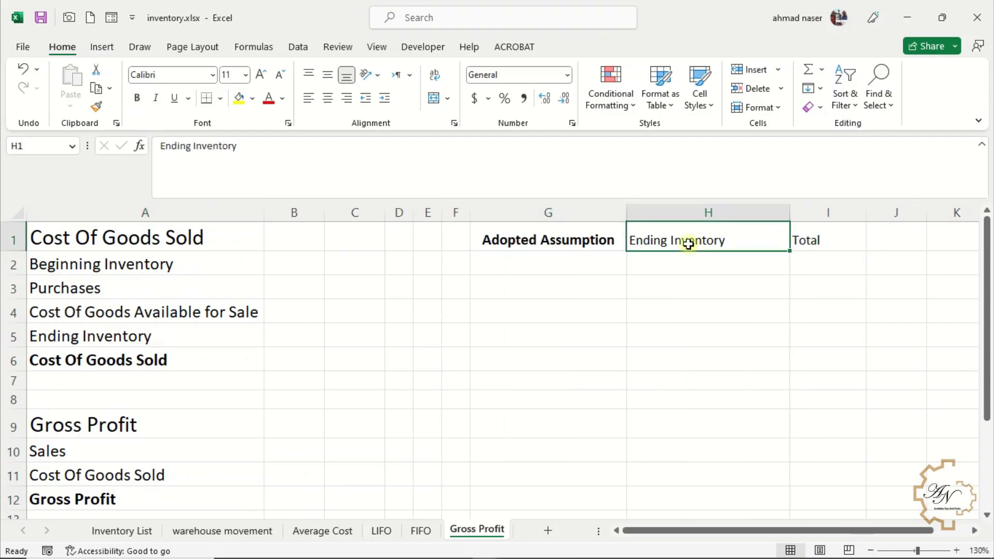
key("Right")
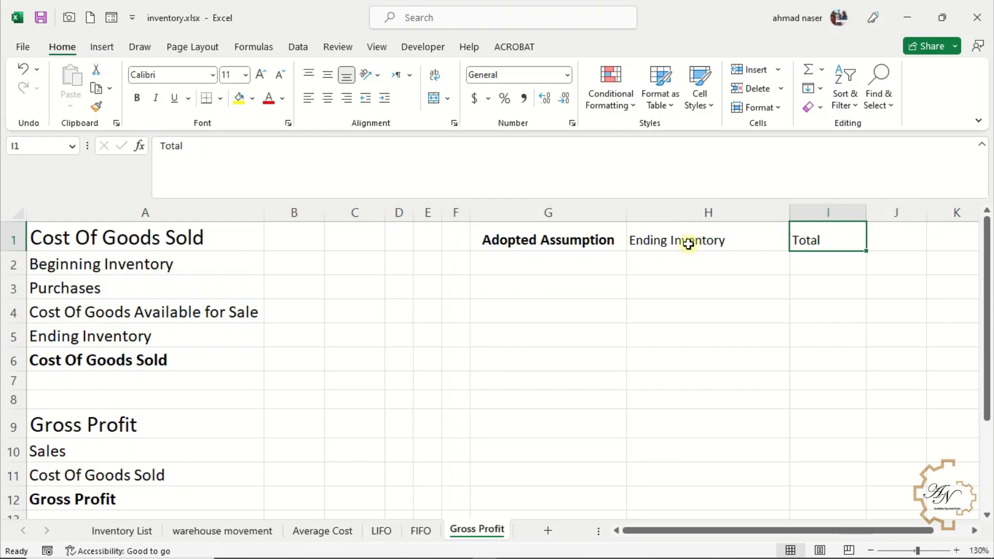
left_click(113, 530)
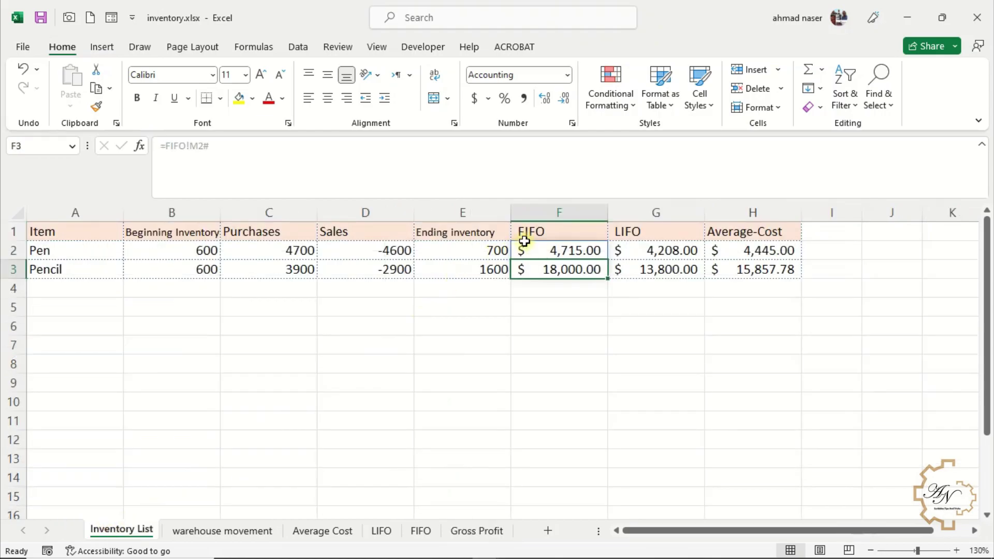
Paste the FIFO, LIFO, Average-Cost headers transposed into Gross Profit H2:H4.
left_click_drag(532, 233, 714, 231)
key("ctrl+c")
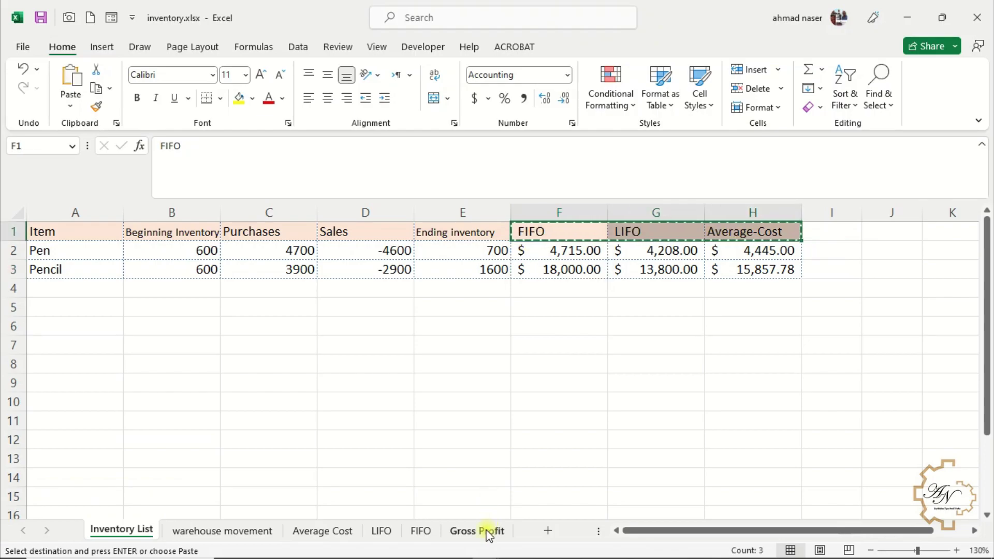
left_click(488, 531)
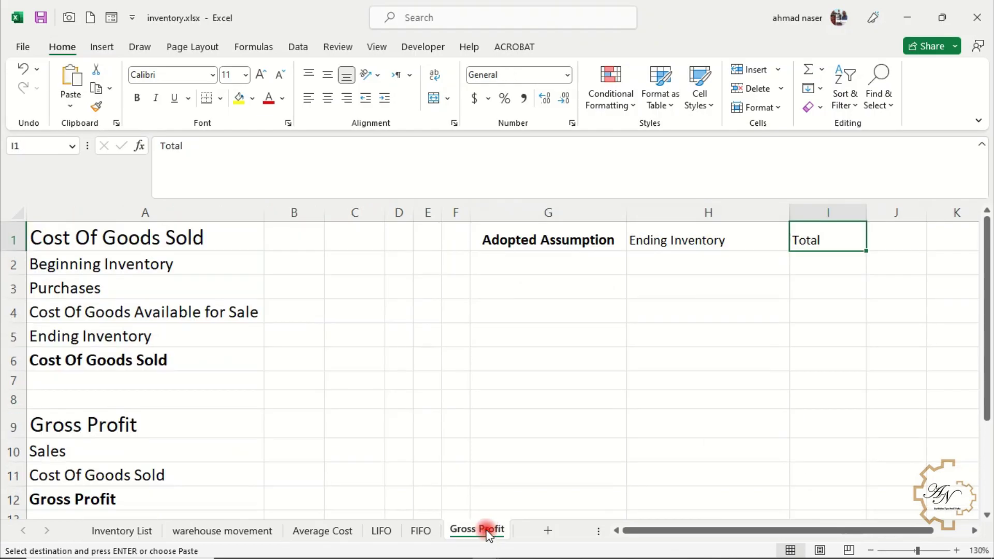
left_click(659, 266)
right_click(660, 266)
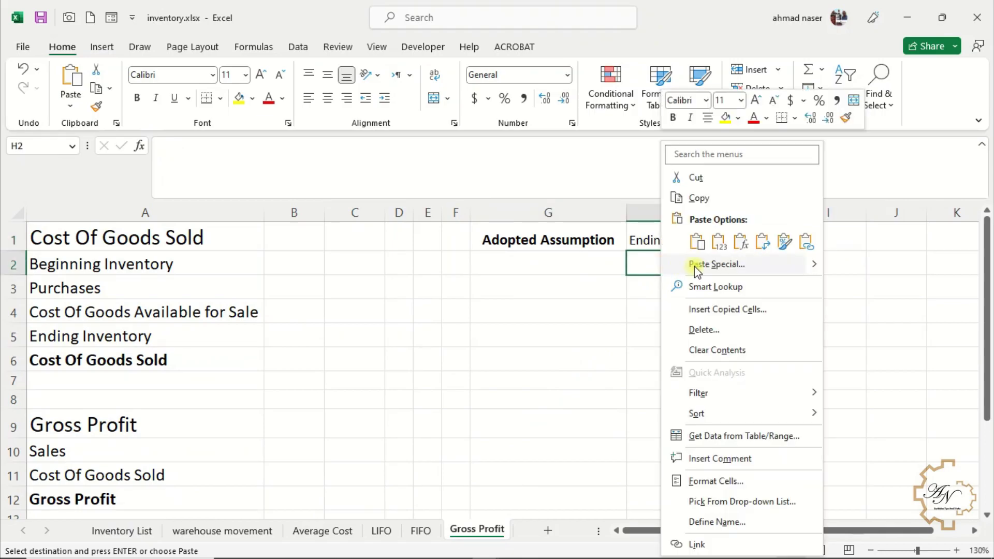
left_click(760, 243)
Remove the fill from H2:H4 by painting G4's plain formatting onto them.
left_click(555, 305)
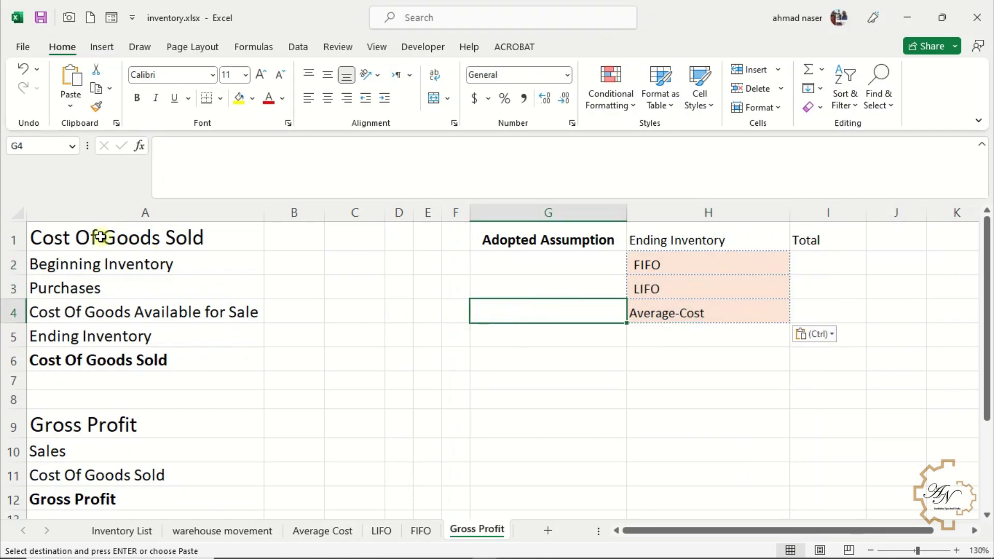
left_click(96, 106)
left_click(663, 277)
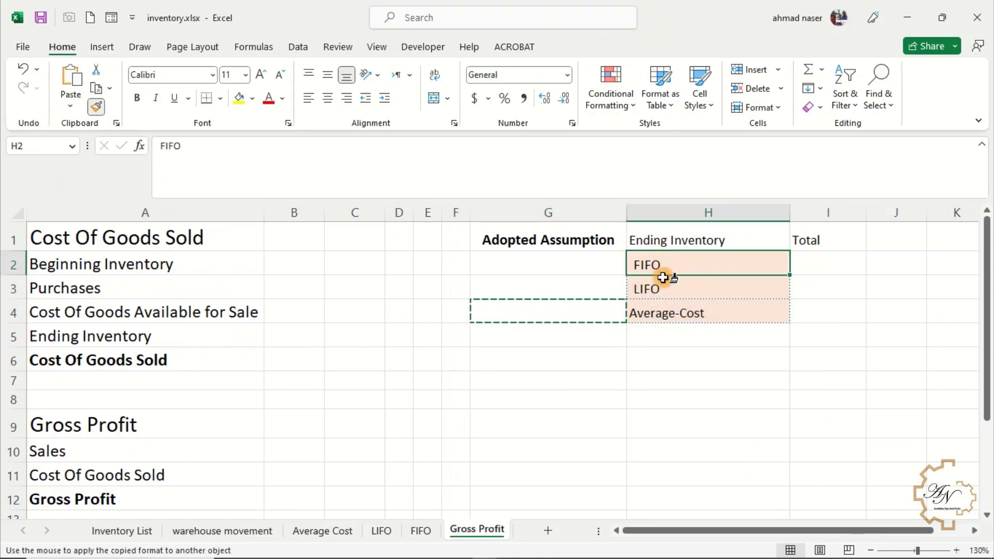
left_click_drag(663, 278, 659, 316)
left_click(589, 269)
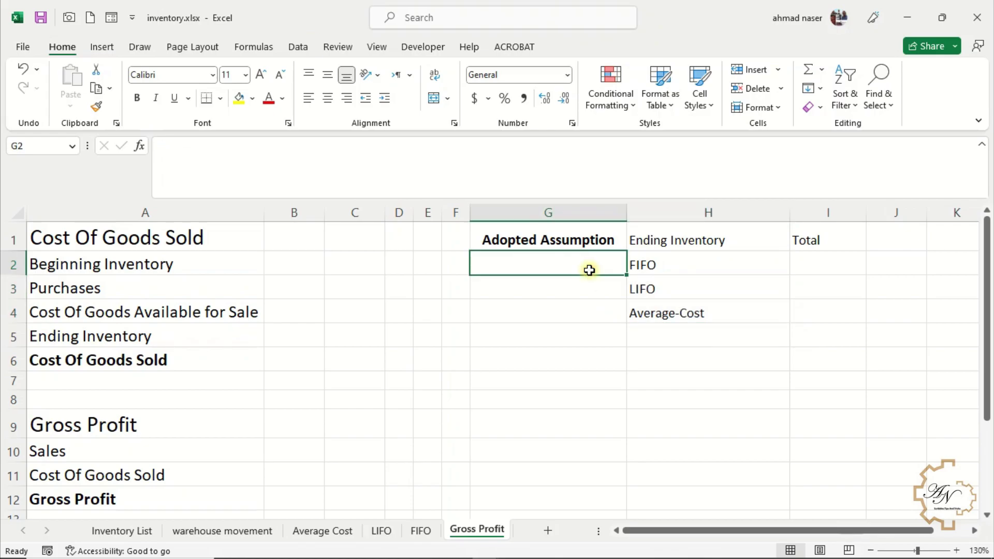
Restrict G2 with a List data validation sourced from $H$2:$H$4.
left_click(298, 47)
left_click(630, 107)
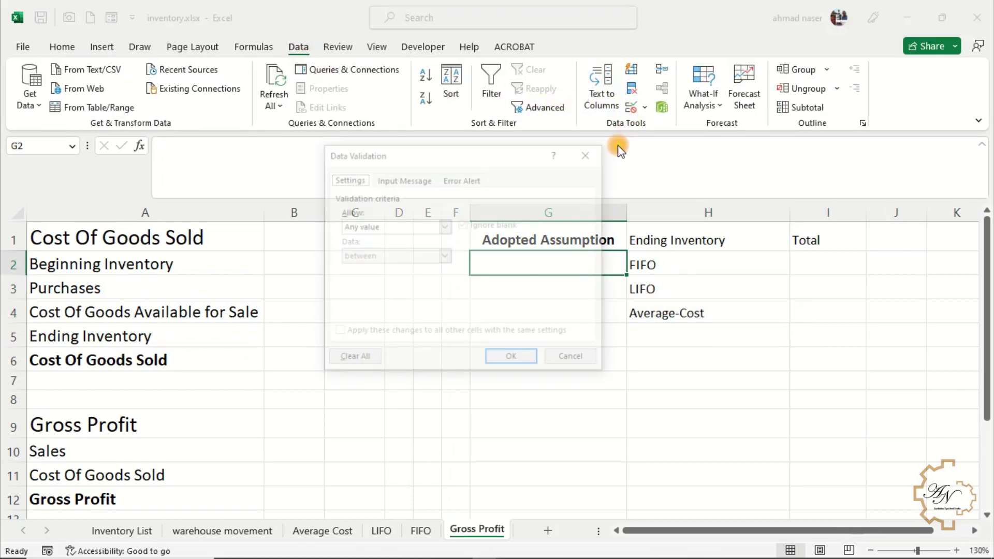
left_click(444, 226)
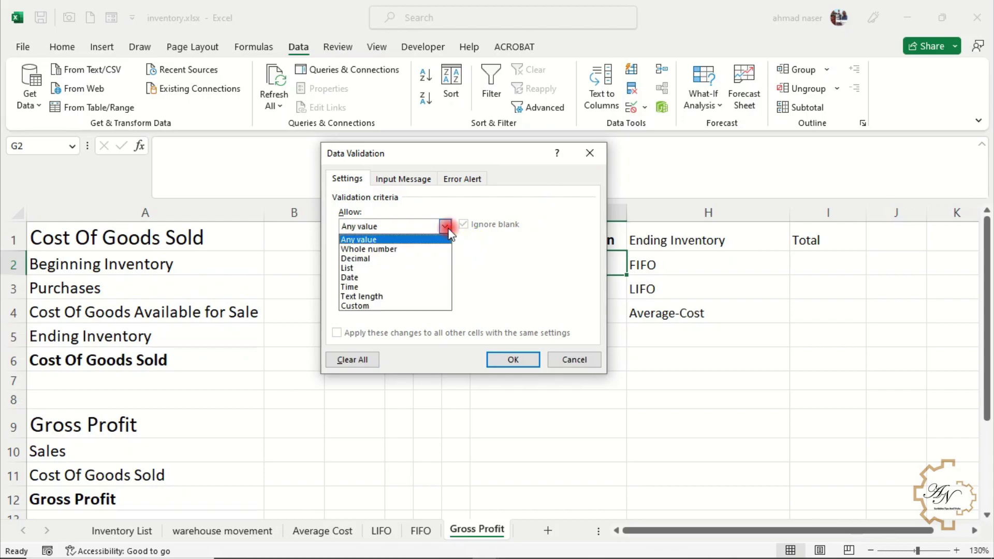
left_click(426, 268)
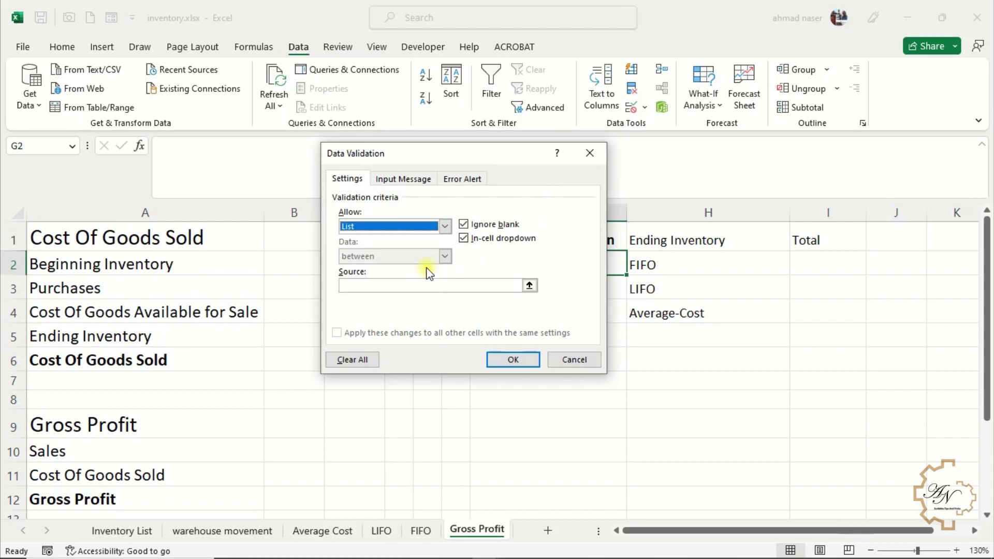
left_click(529, 285)
left_click(647, 266)
left_click_drag(651, 280, 653, 308)
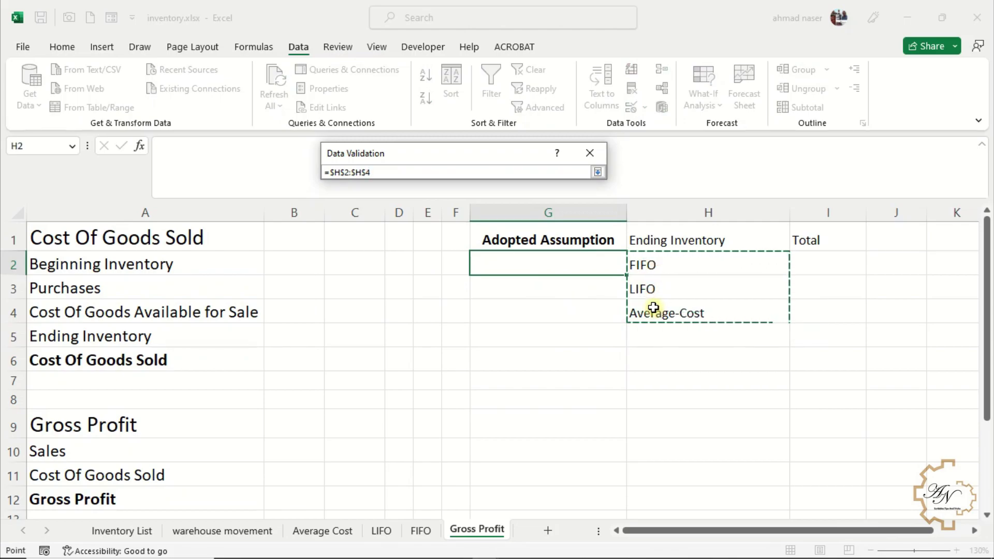
key("Return")
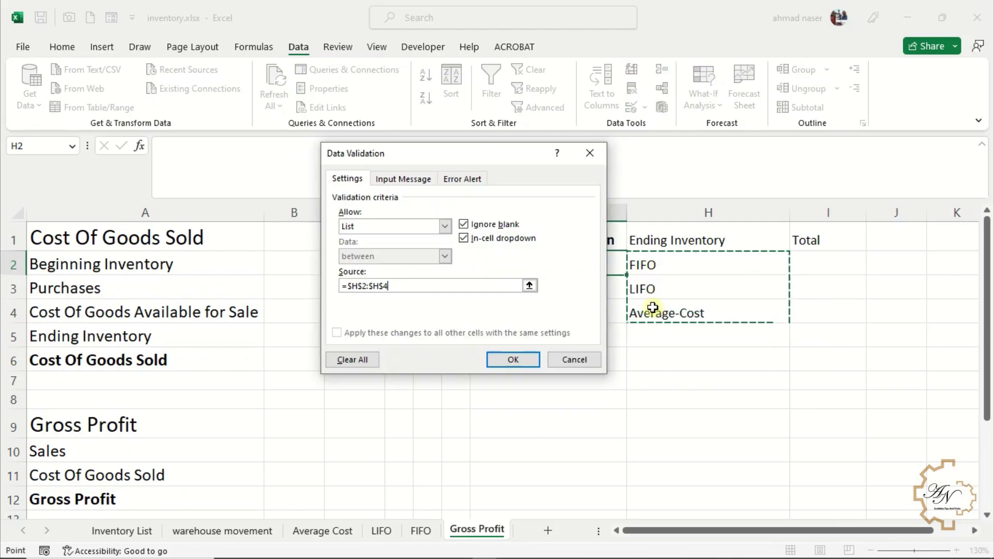
key("Return")
Choose FIFO from G2's dropdown as the adopted assumption.
left_click(632, 266)
left_click(632, 266)
left_click(632, 267)
left_click(601, 282)
left_click(602, 296)
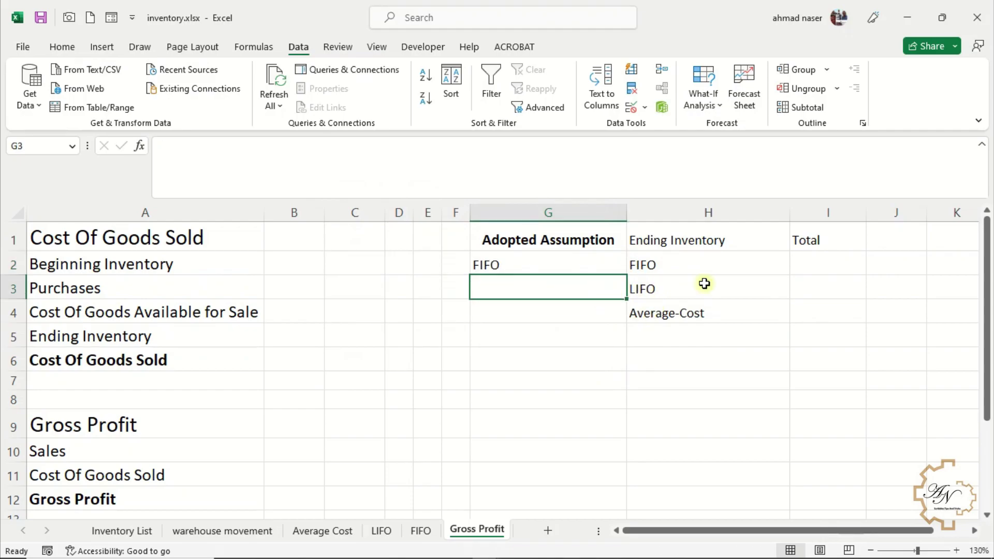
left_click(813, 268)
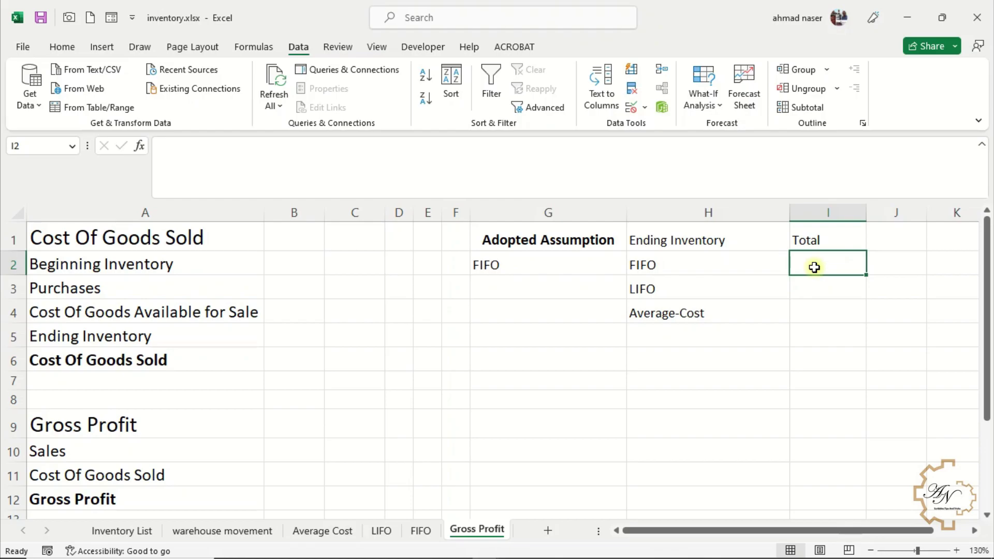
Enter =SUM('Inventory List'!F:F) in I2 for the FIFO total of $22,715.00.
type("=")
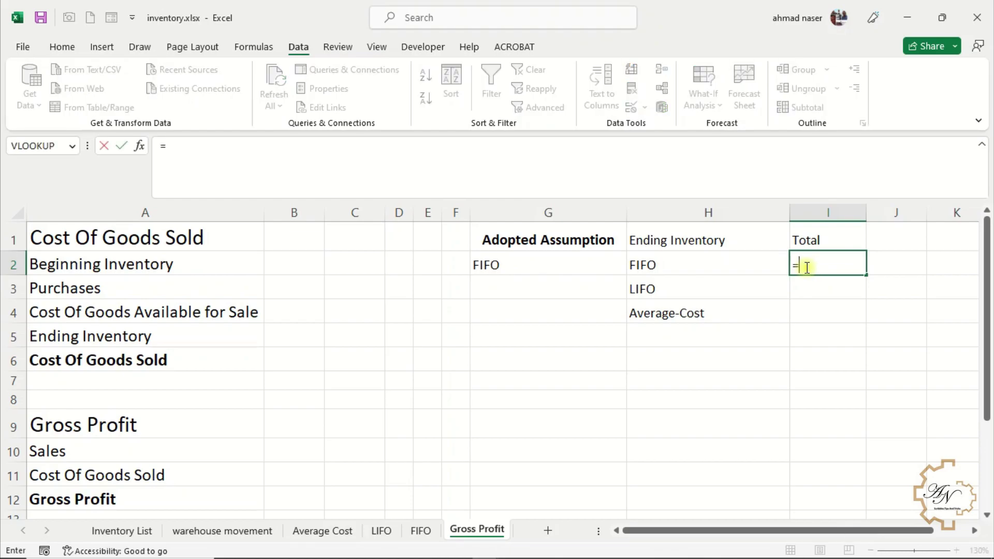
type("sum")
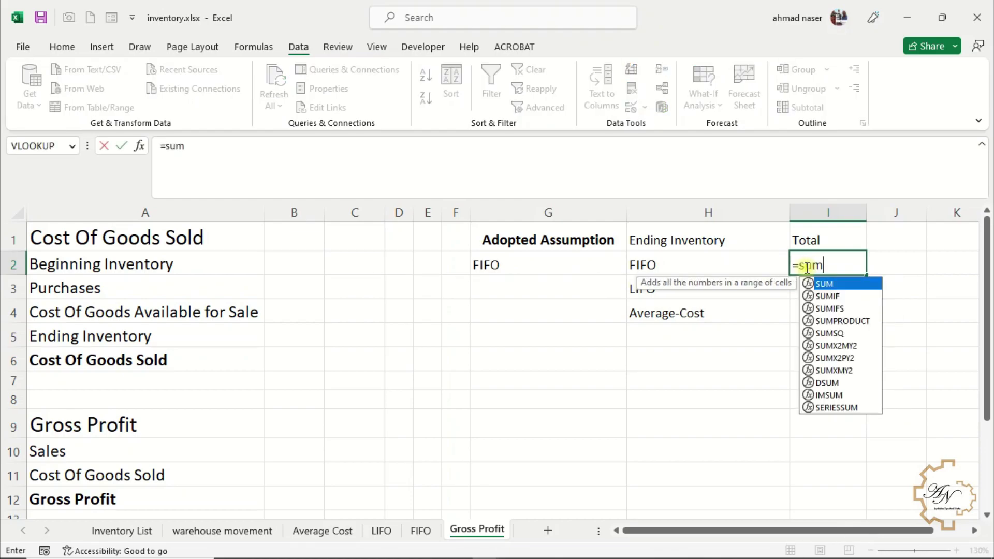
key("Tab")
left_click(129, 531)
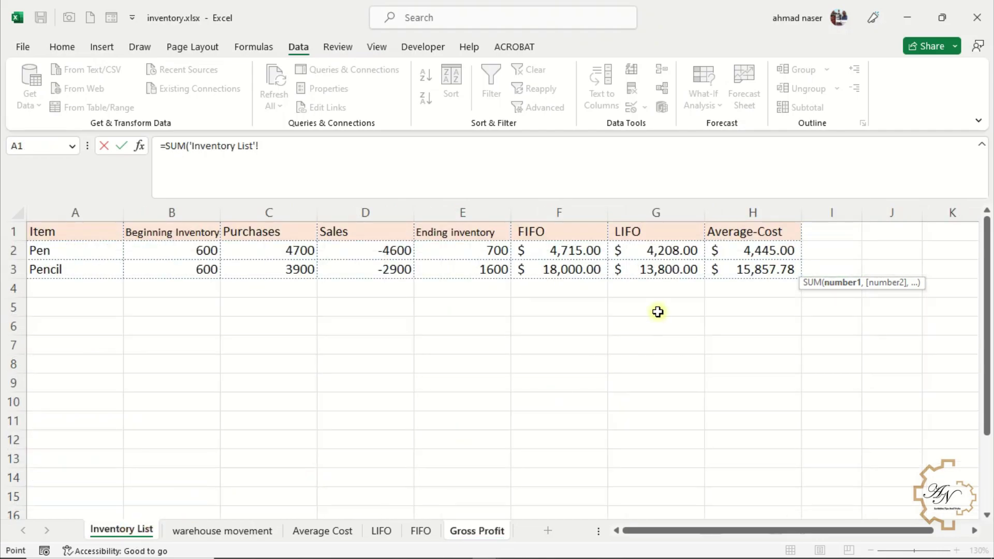
left_click(578, 209)
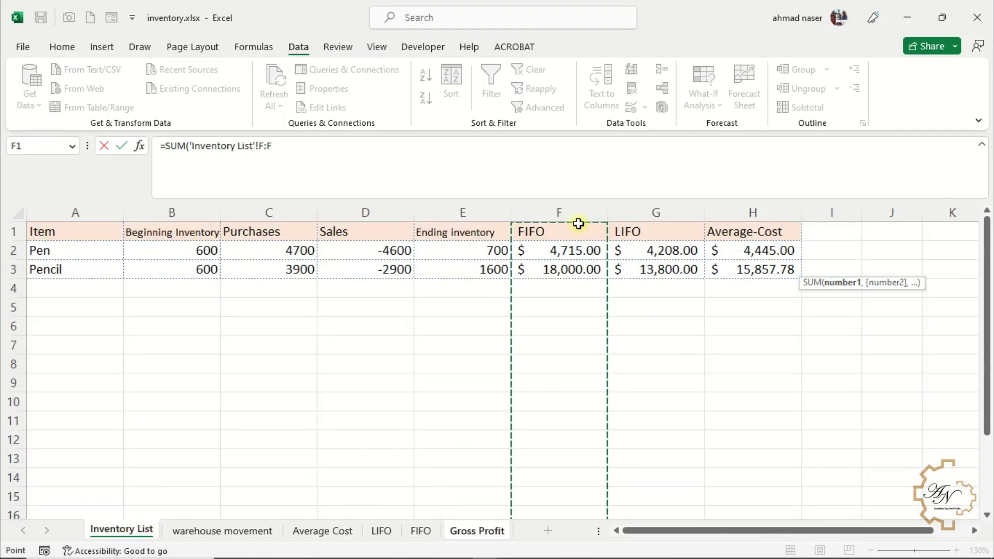
key("Return")
left_click(833, 263)
left_click(830, 283)
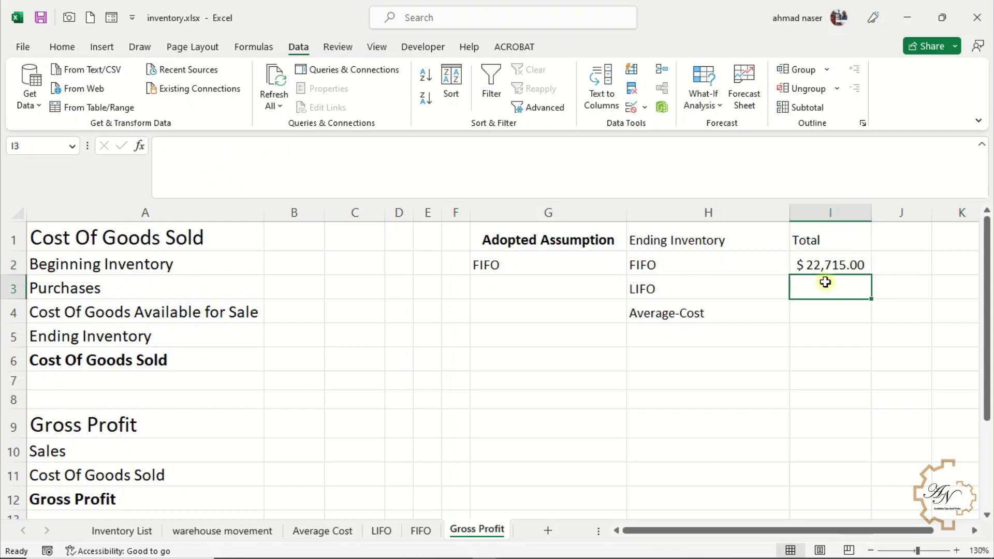
Sum Inventory List columns G and H into I3 and I4 for LIFO and Average-Cost.
type("=sum(")
left_click(122, 530)
left_click(677, 209)
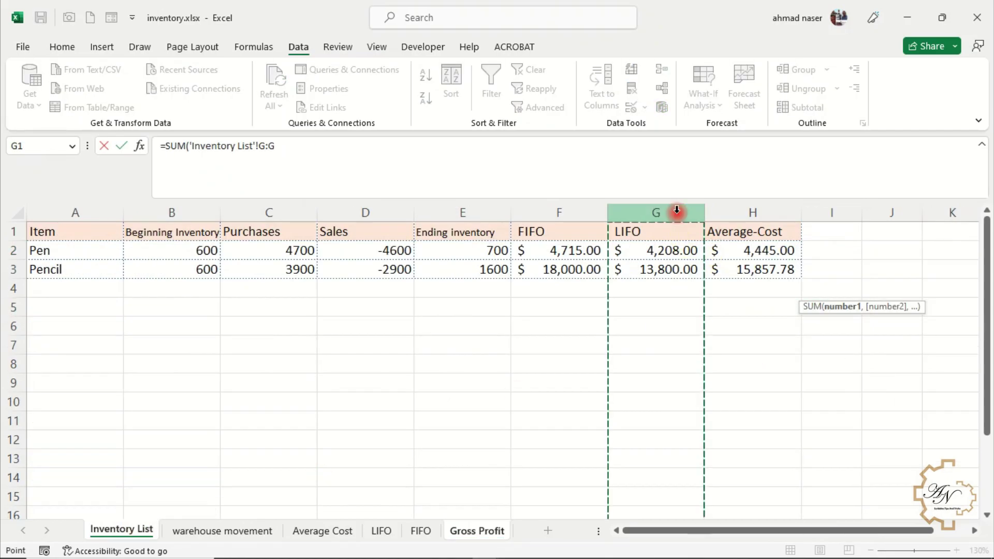
key("Return")
type("=sum(")
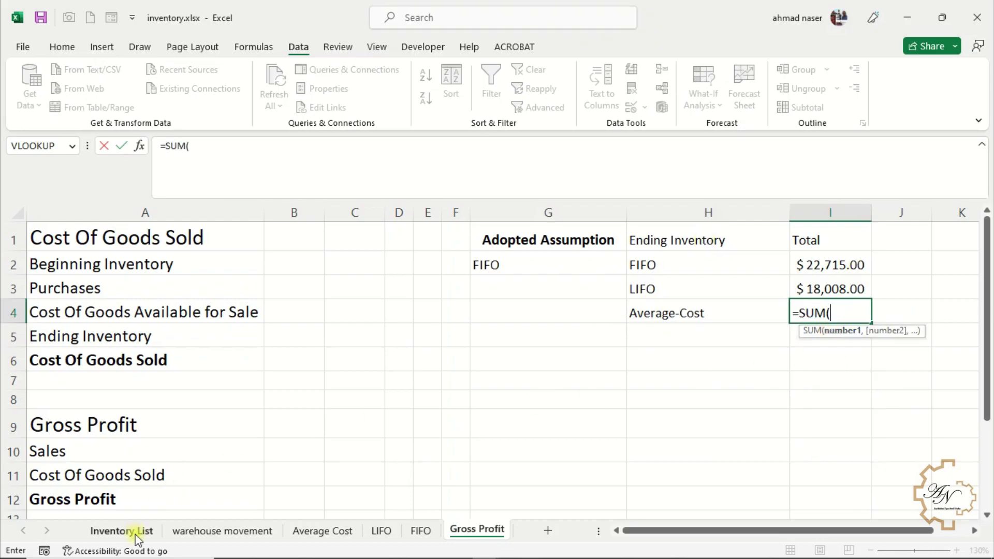
left_click(136, 531)
left_click(739, 211)
key("Return")
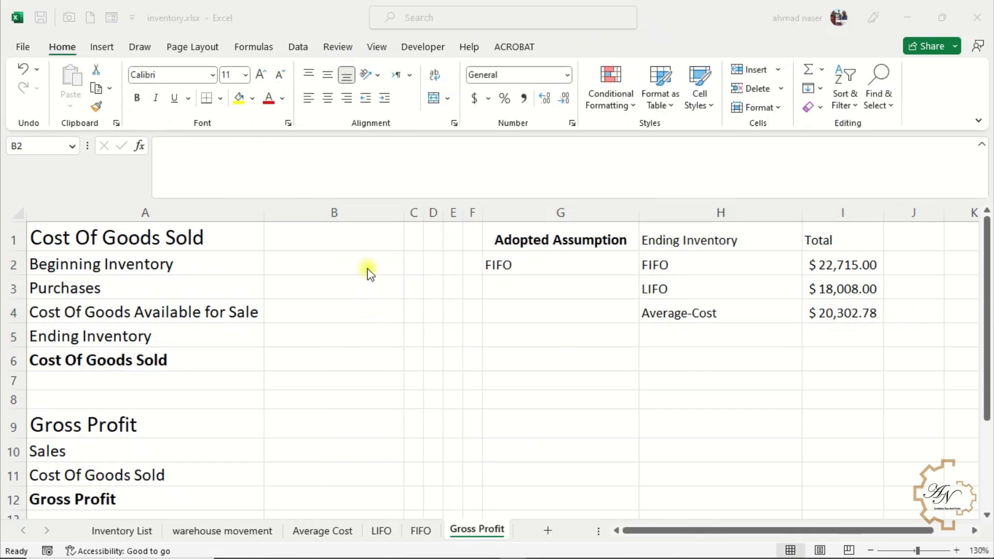
Enter =SUMIFS(Total,Invoice,A2) in B2 for Beginning Inventory of $8,400.00.
left_click(383, 266)
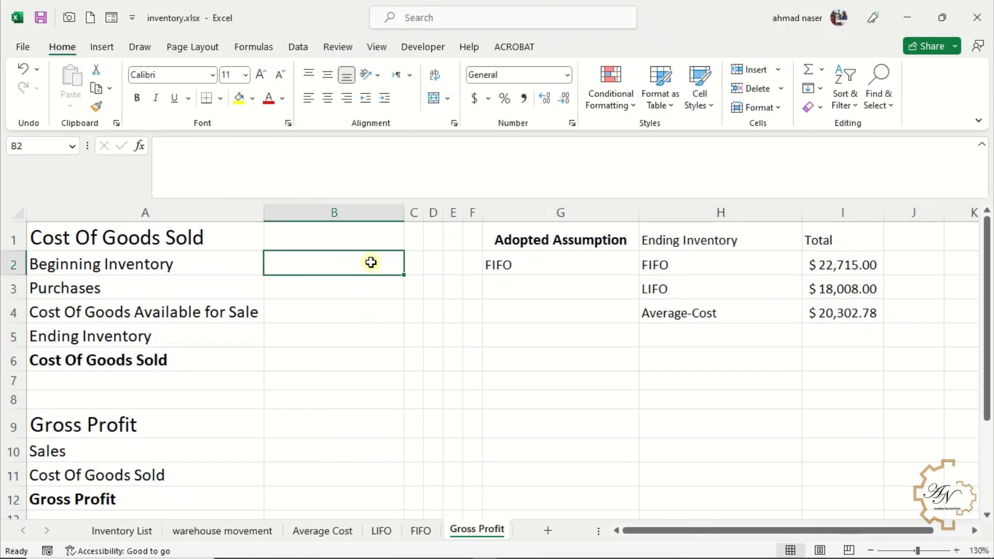
type("=sumifs")
key("Tab")
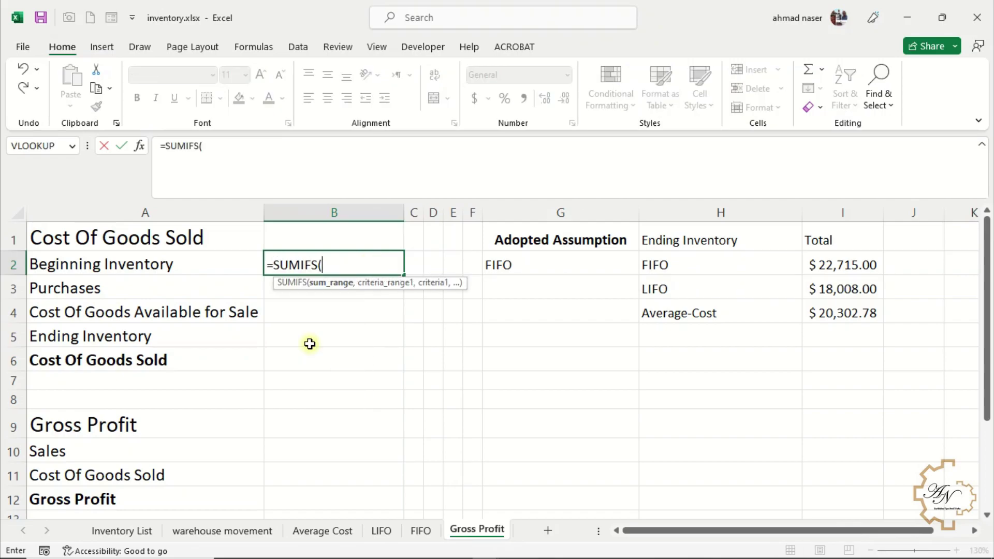
type("to")
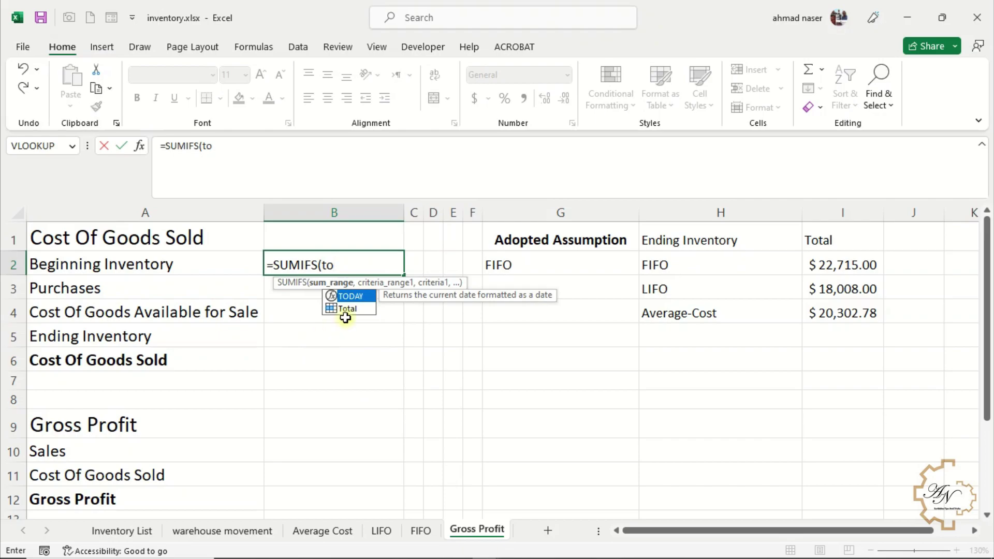
double_click(346, 309)
type(",")
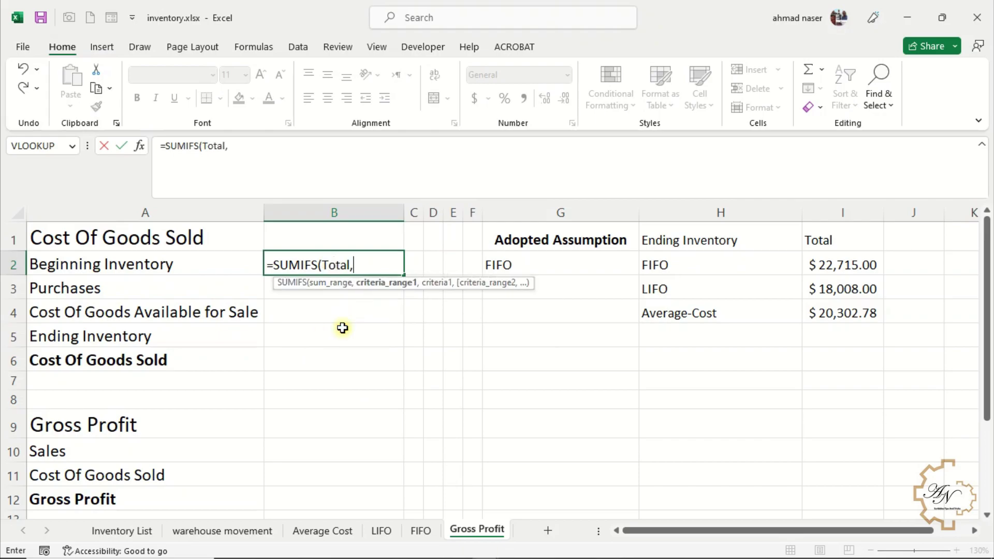
type("in")
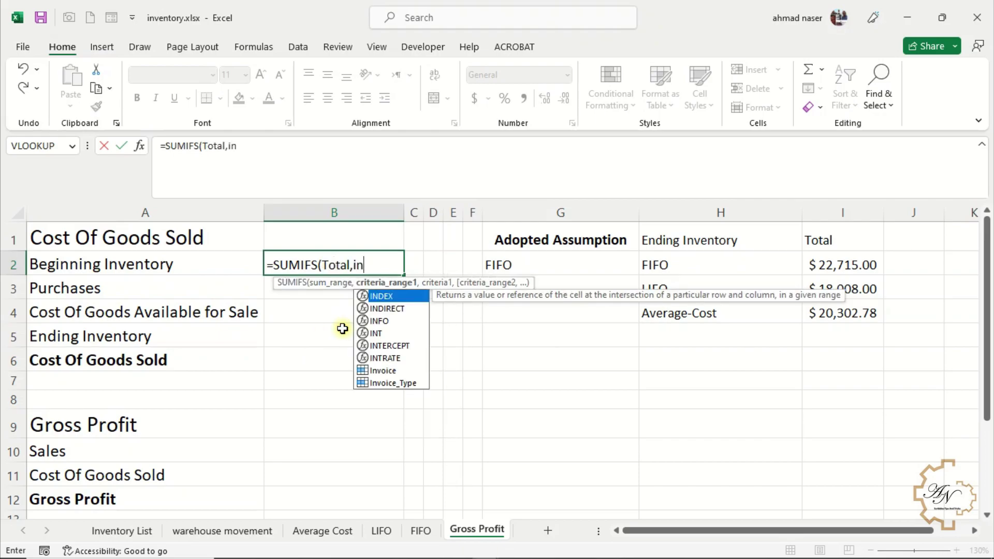
double_click(383, 370)
type(",")
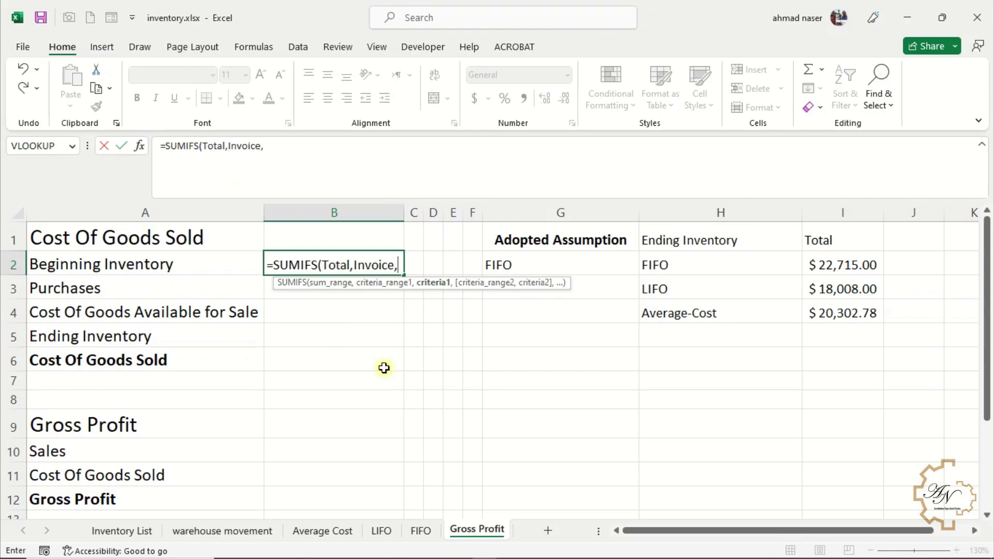
left_click(214, 265)
key("Return")
Fill the SUMIFS formula down to B3 for Purchases (69,855.00) and start a SUBTOTAL in B4.
left_click(385, 266)
left_click_drag(404, 276, 389, 293)
left_click(383, 306)
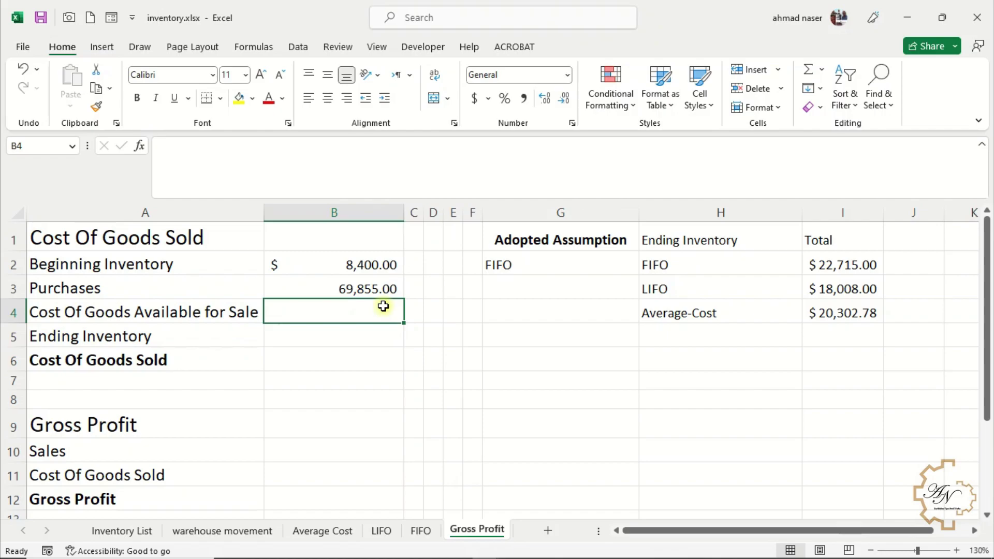
type("=s")
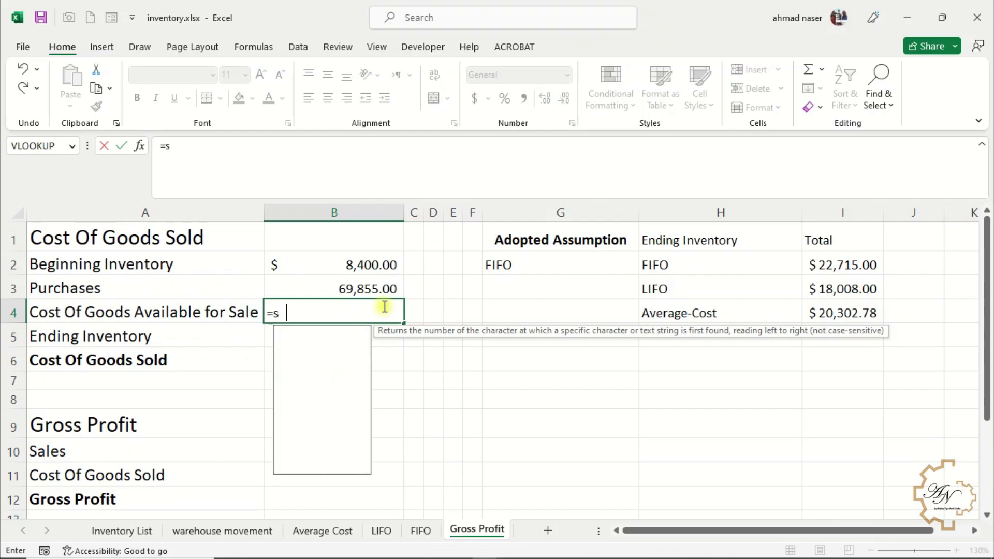
type("ub")
Complete =SUBTOTAL(9,B2:B3) in B4 for Cost Of Goods Available of 78,255.00.
double_click(310, 344)
type("9")
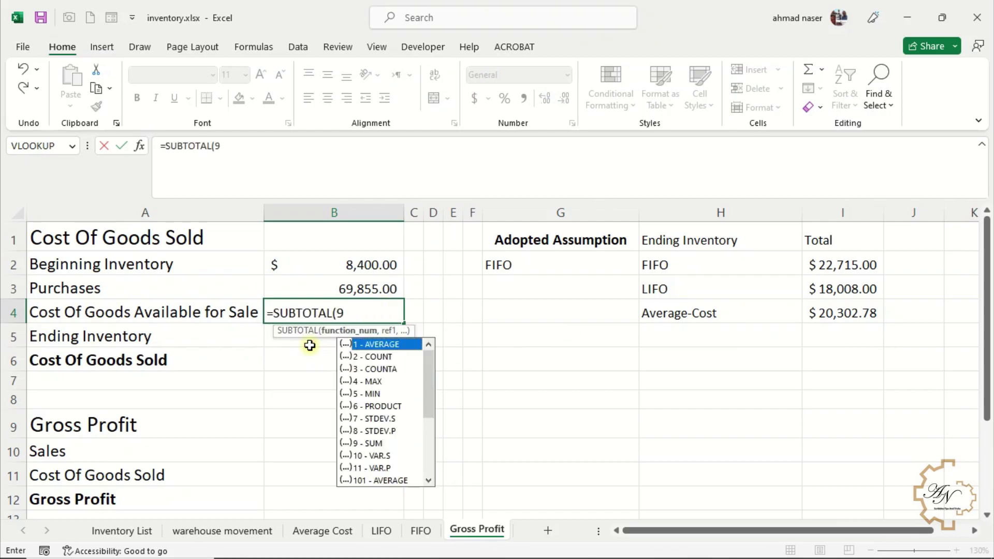
type(",")
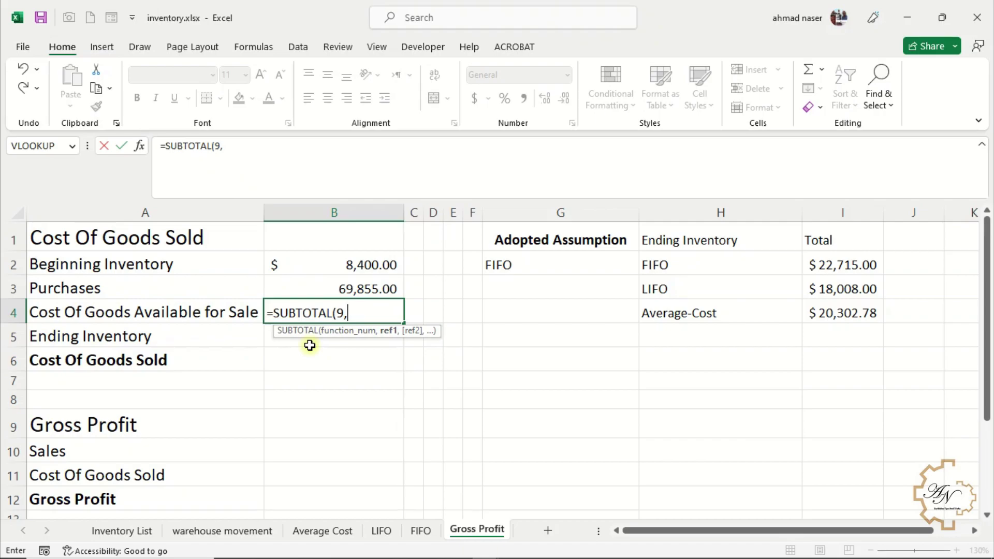
left_click_drag(343, 266, 346, 288)
key("Return")
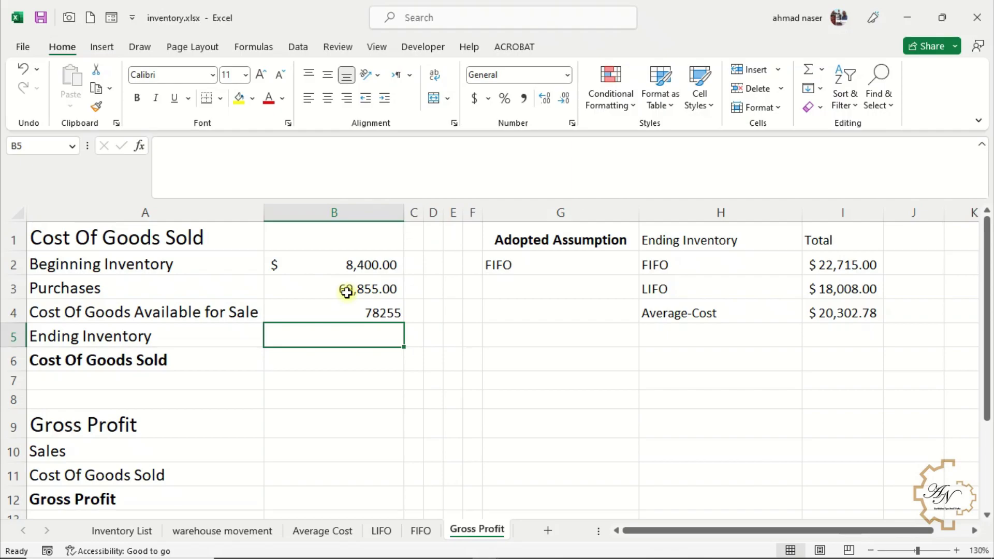
Enter =-XLOOKUP(G2,H2:H4,I2:I4) in B5 for Ending Inventory (22,715.00).
type("=xl")
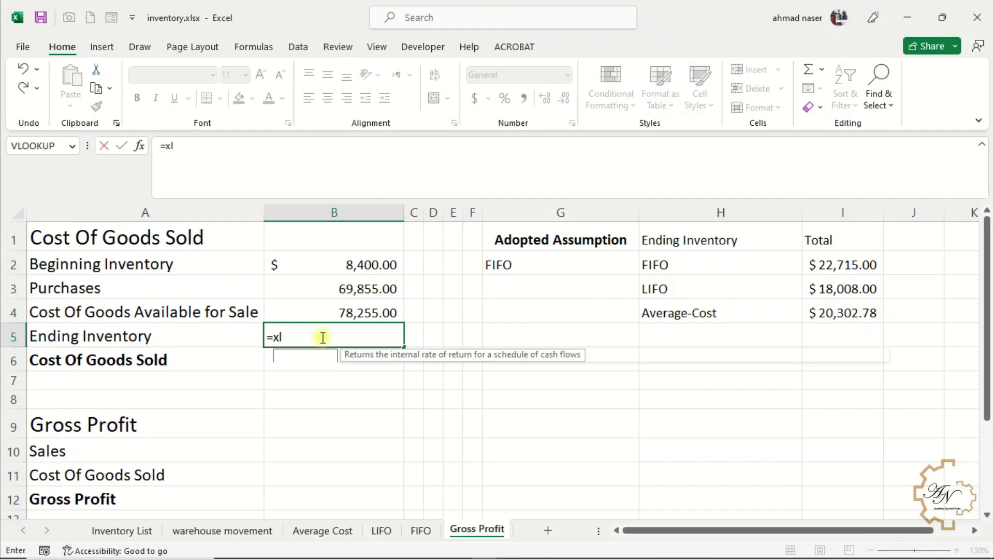
double_click(311, 356)
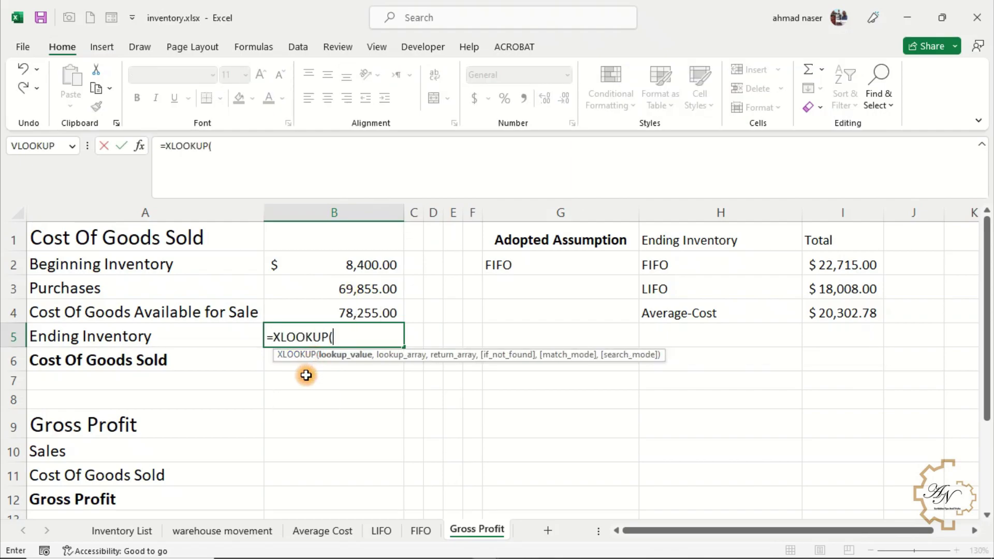
left_click(615, 267)
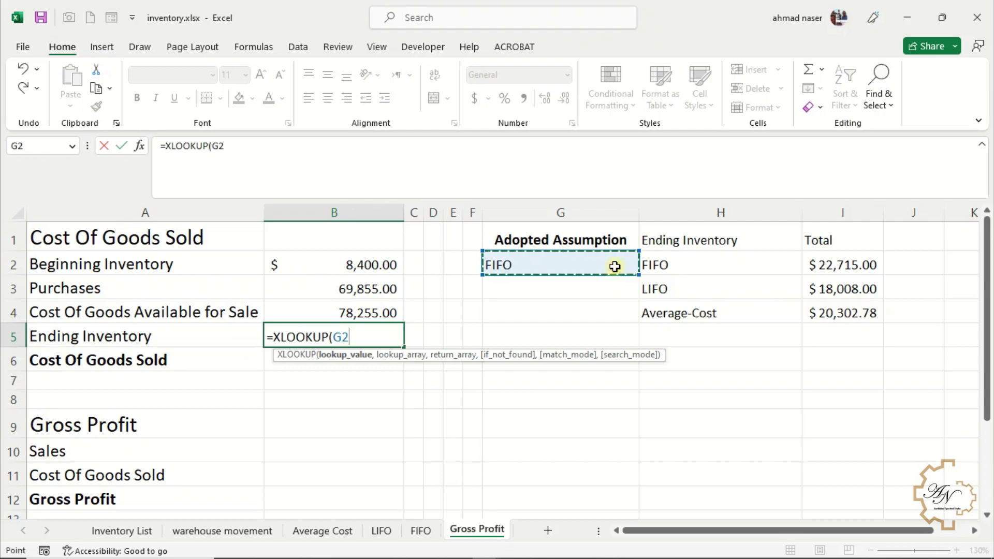
type(",")
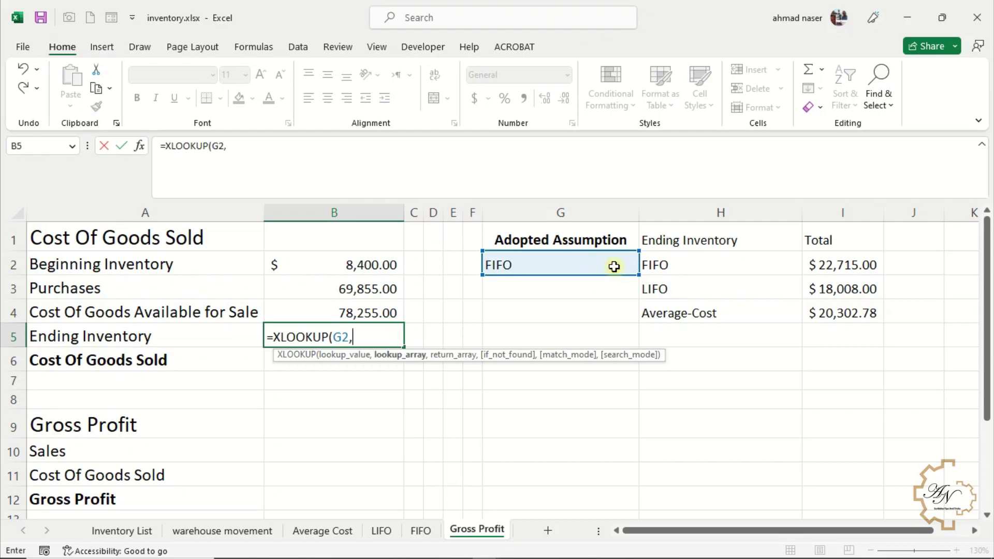
left_click_drag(724, 267, 718, 311)
type(",")
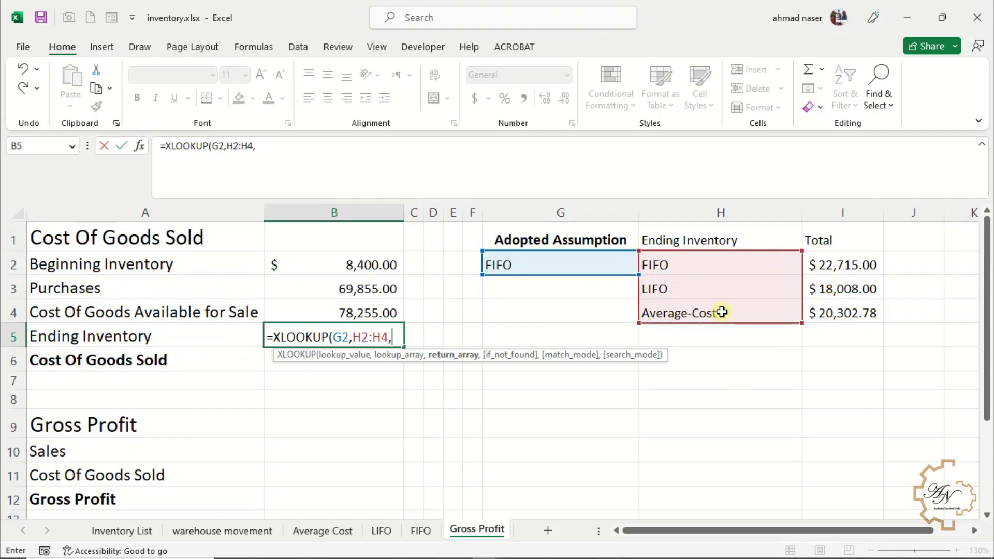
left_click_drag(841, 263, 838, 316)
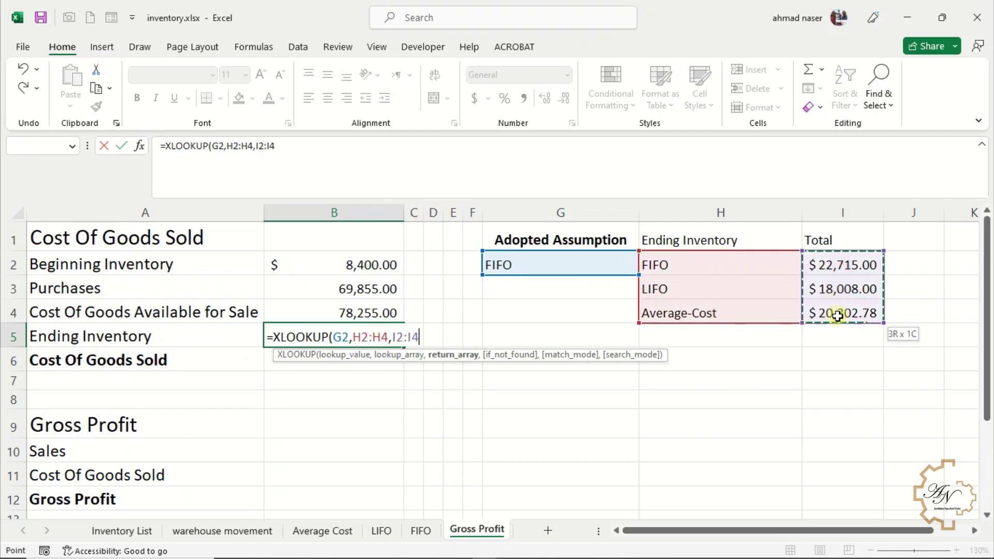
key("Return")
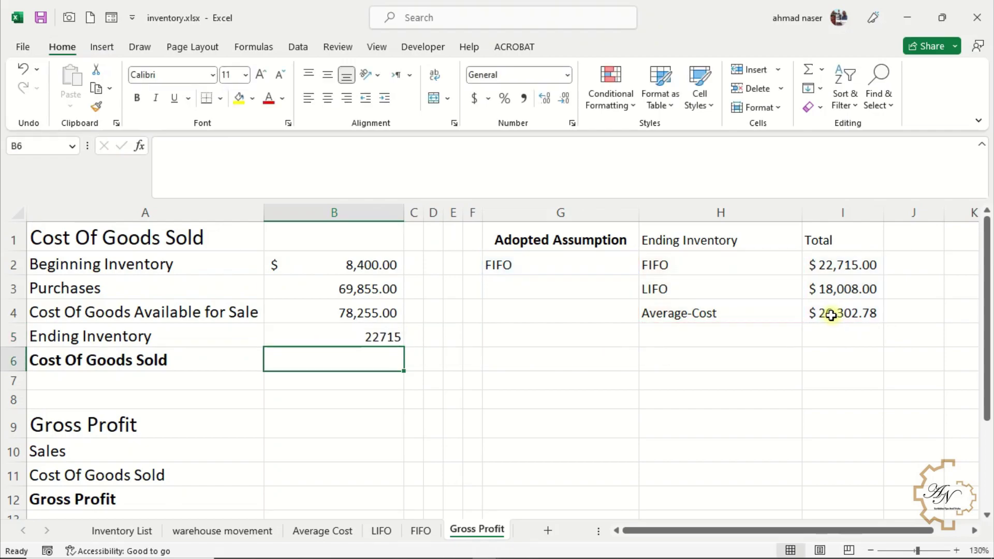
left_click(289, 327)
left_click(164, 146)
type("-XLOOKUP(G2,H2:H4,I2:I4")
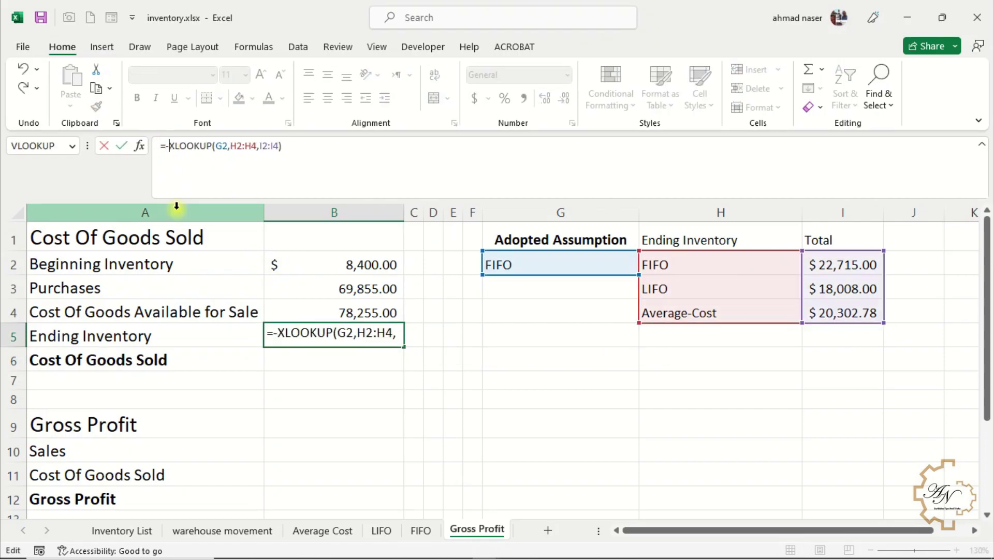
key("Return")
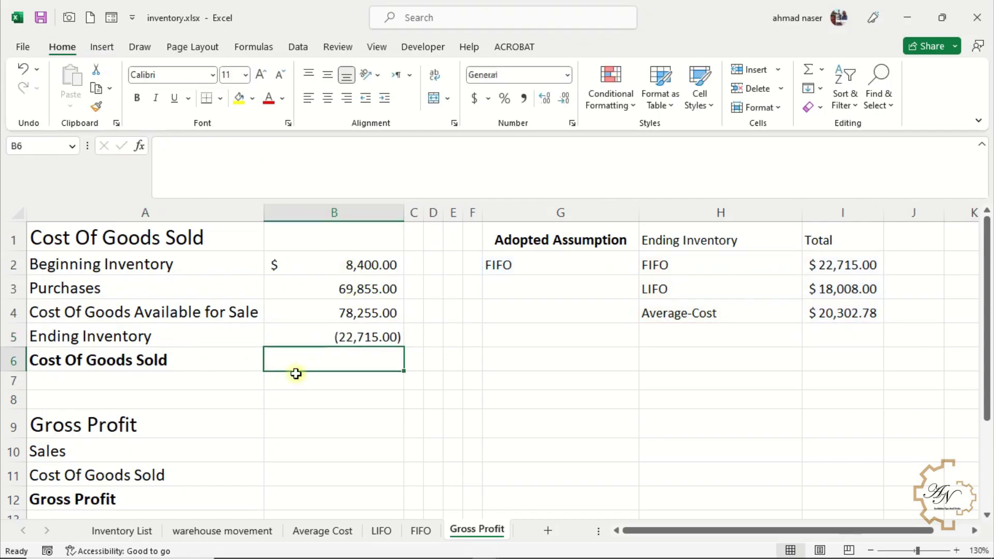
Enter =SUBTOTAL(9,B2:B5) in B6 for COGS of $55,540.00, then copy B2's formula.
type("=")
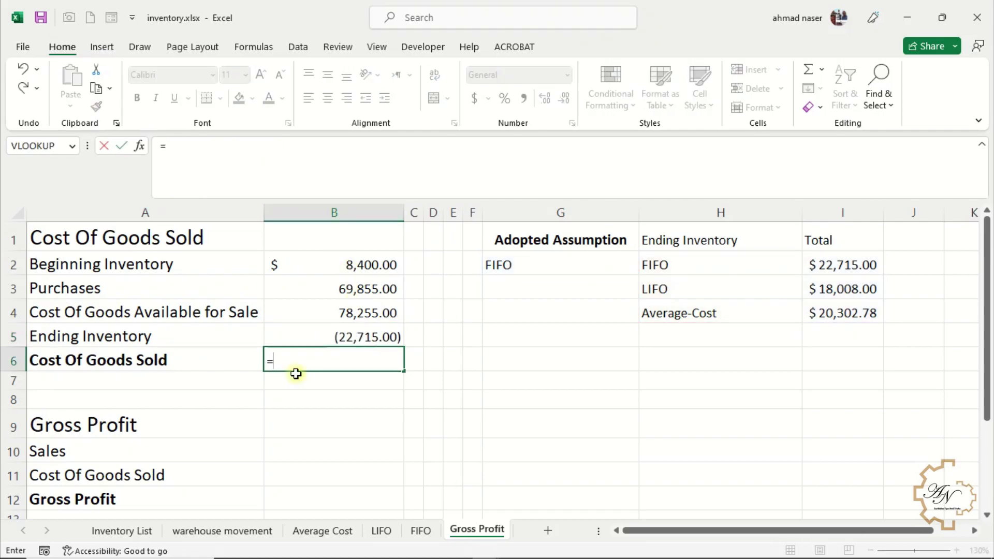
type("su")
double_click(306, 392)
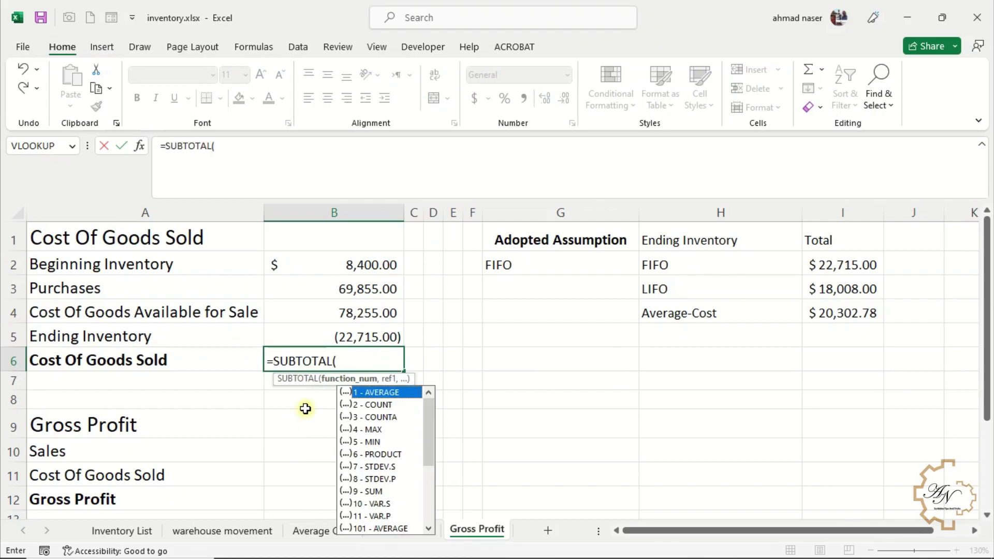
type("9,")
left_click_drag(344, 267, 343, 333)
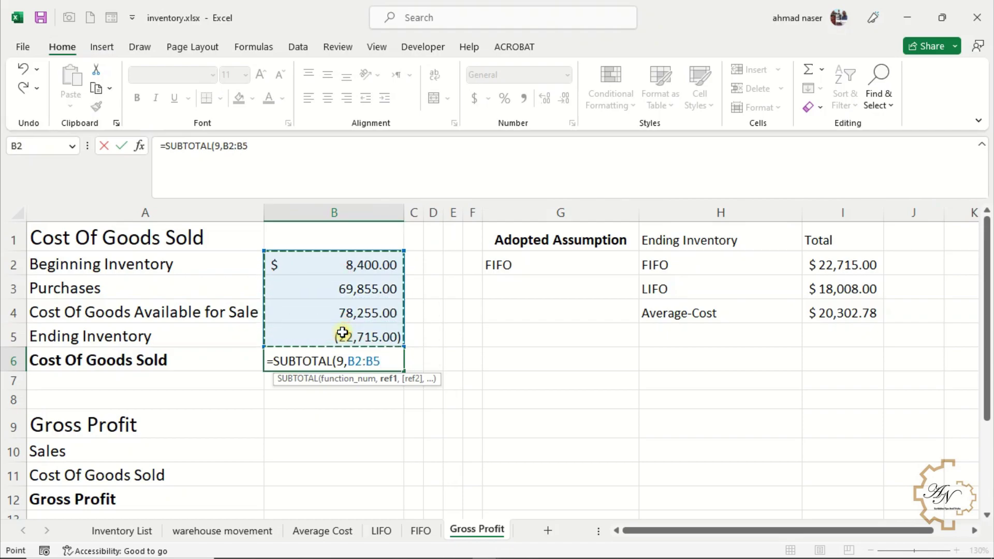
key("Return")
left_click(343, 333)
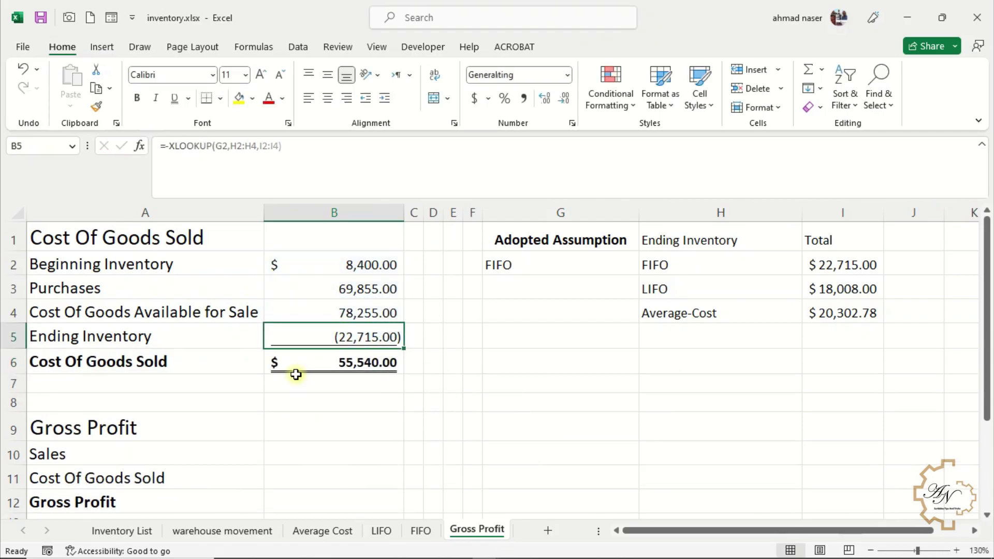
left_click(333, 267)
key("ctrl+c")
left_click(310, 448)
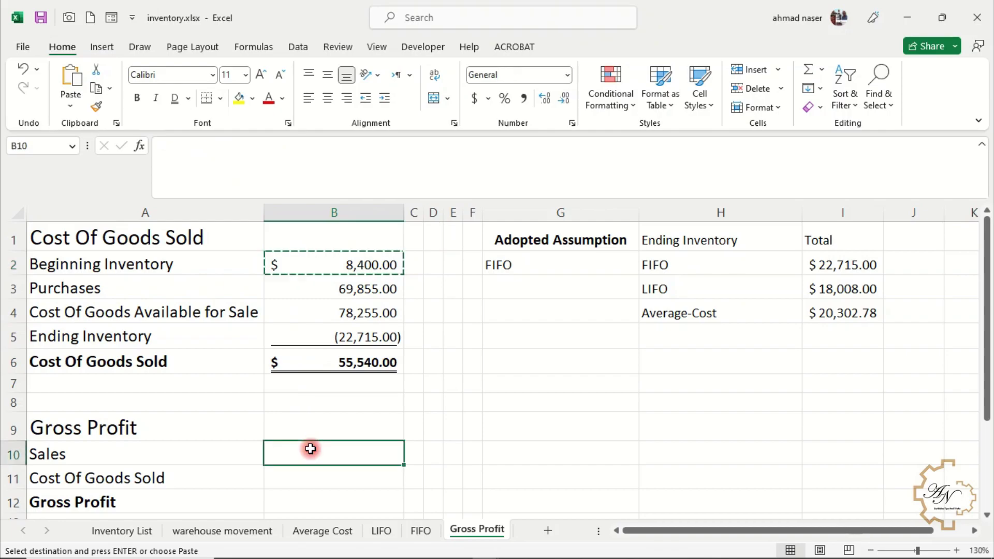
Paste B2's formula into B10 for Sales and enter =-B6 in B11, formatted like B5.
key("ctrl+v")
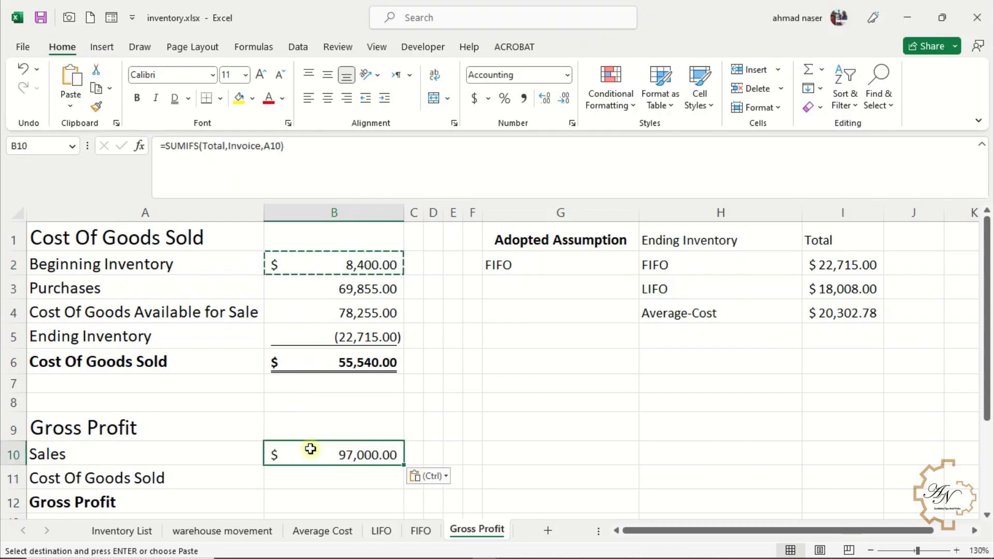
left_click(324, 478)
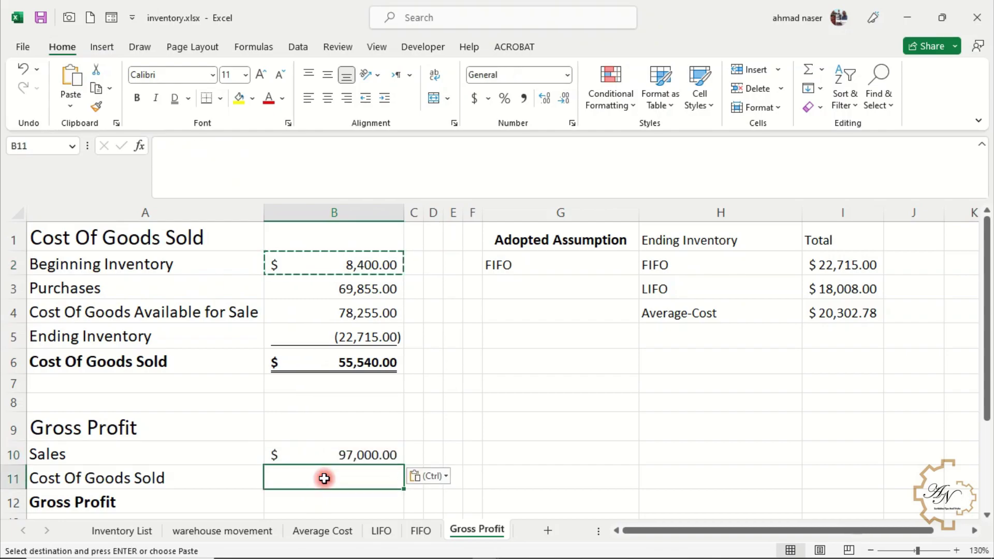
type("=")
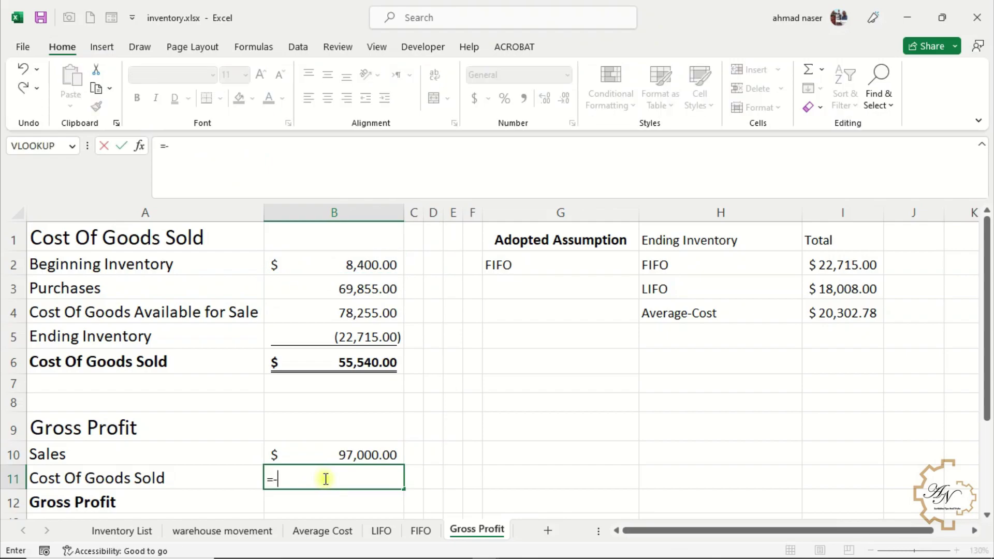
type("-")
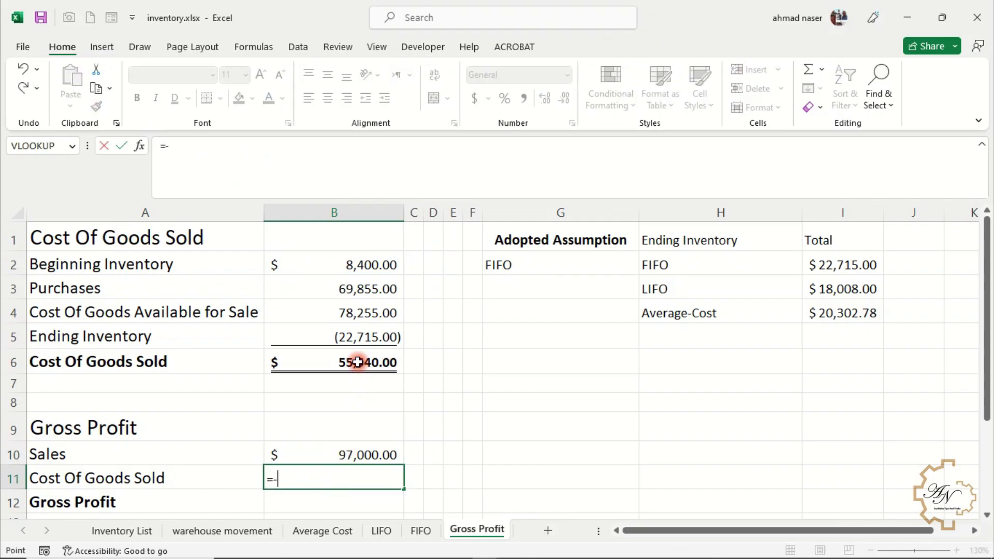
left_click(354, 365)
key("Return")
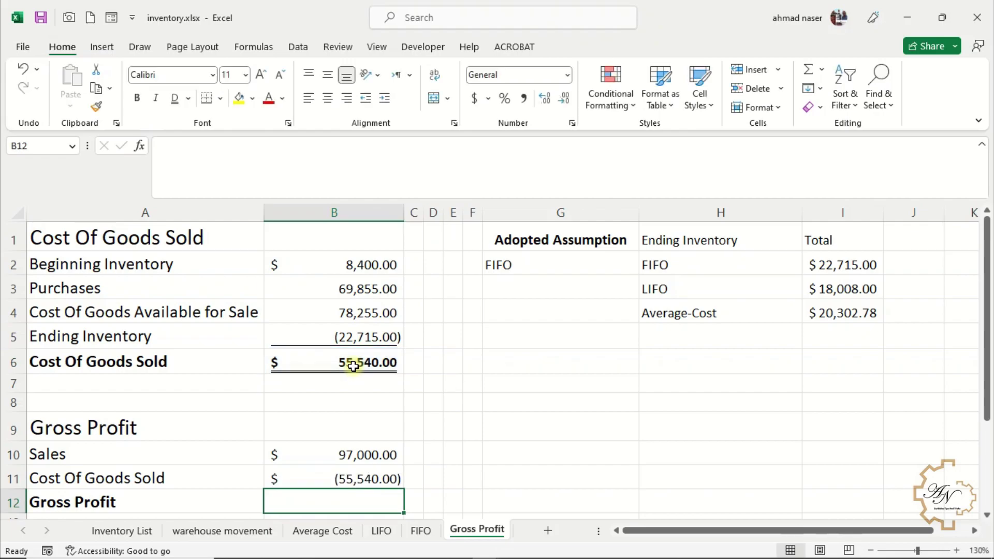
scroll(349, 367, "down", 1)
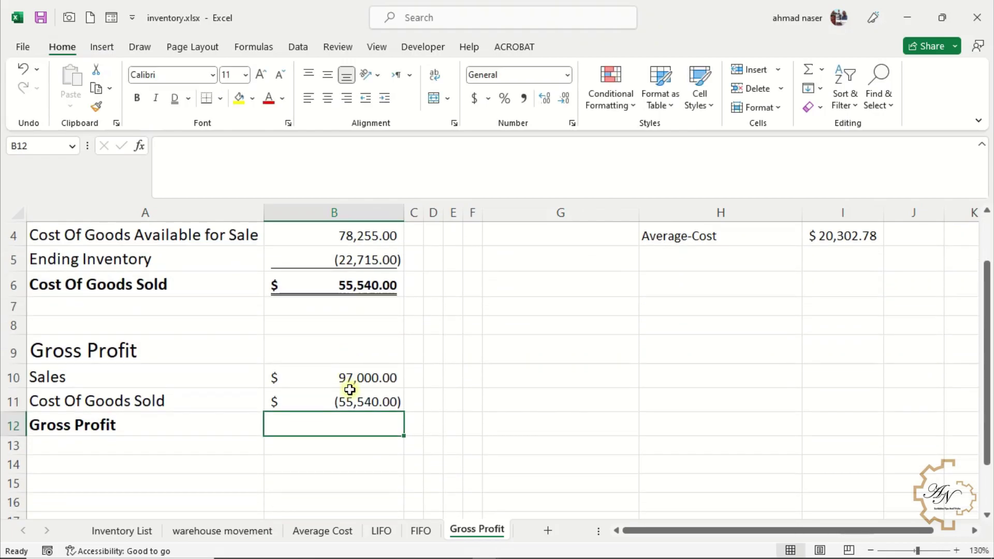
left_click(351, 260)
left_click(96, 107)
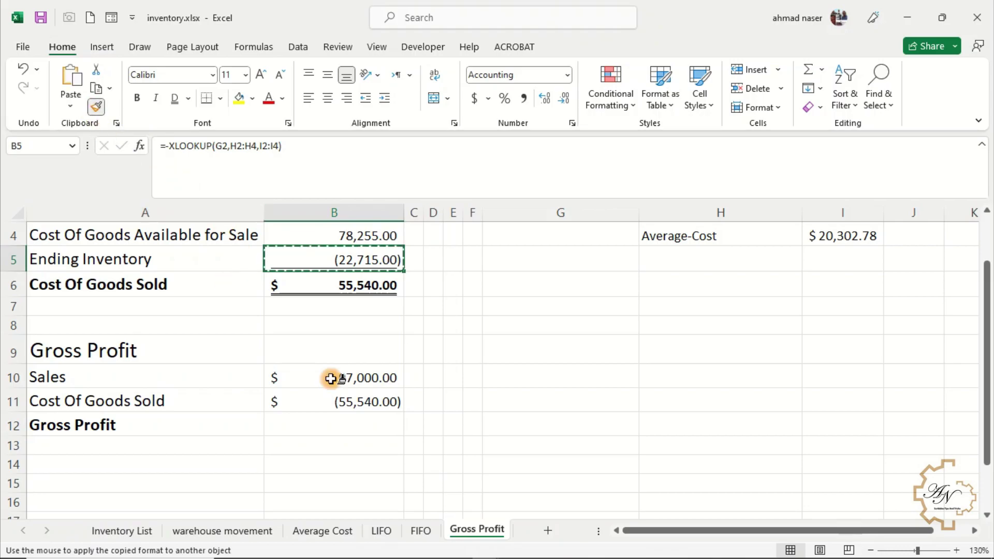
left_click(352, 406)
Enter =SUBTOTAL(9,B10:B11) in B12 for Gross Profit of $41,460.00.
left_click(346, 422)
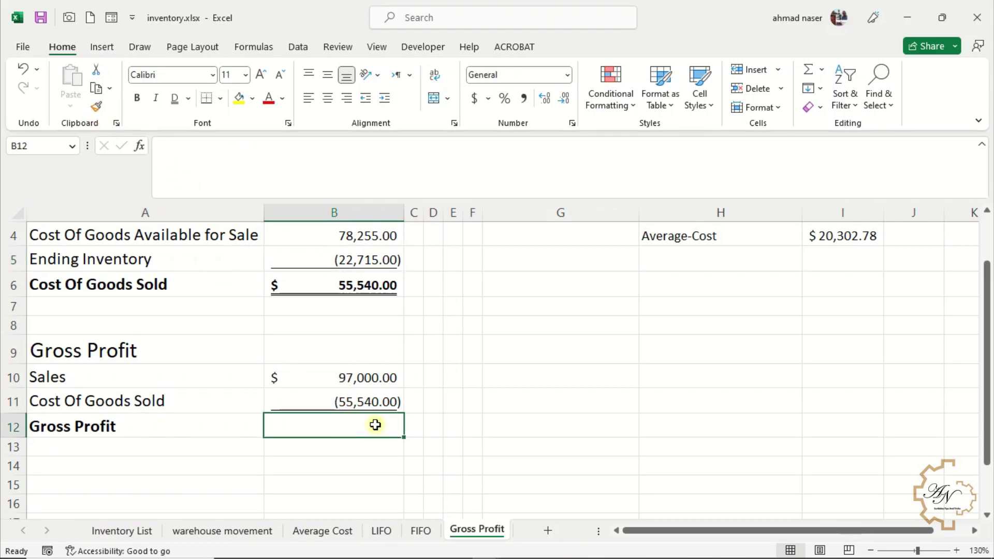
type("=SUBTOTAL(")
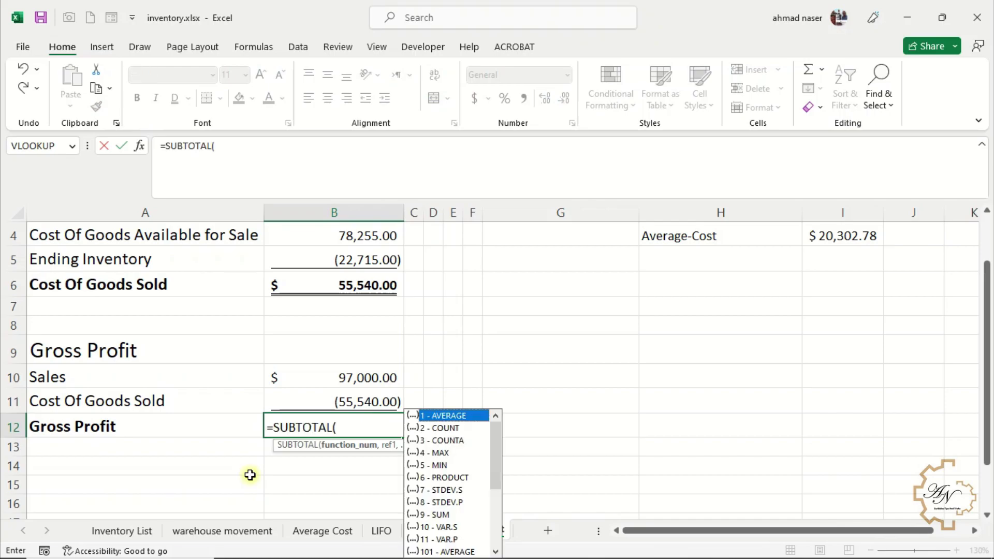
type("9,")
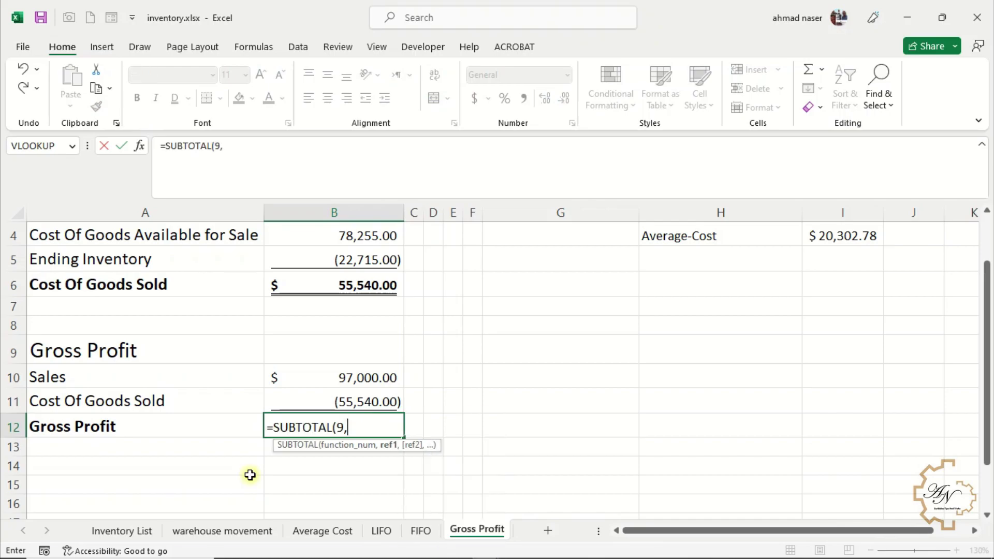
left_click_drag(317, 381, 321, 397)
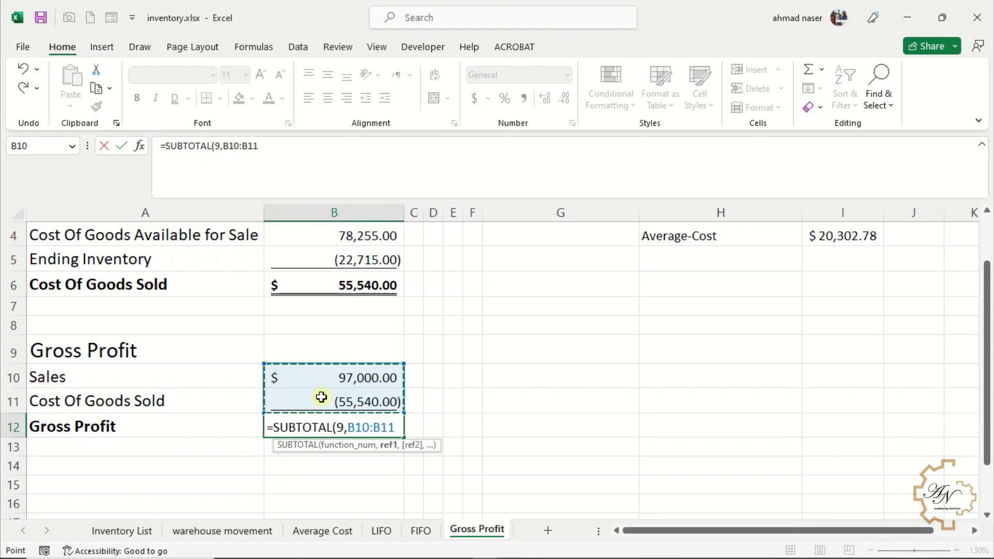
key("Return")
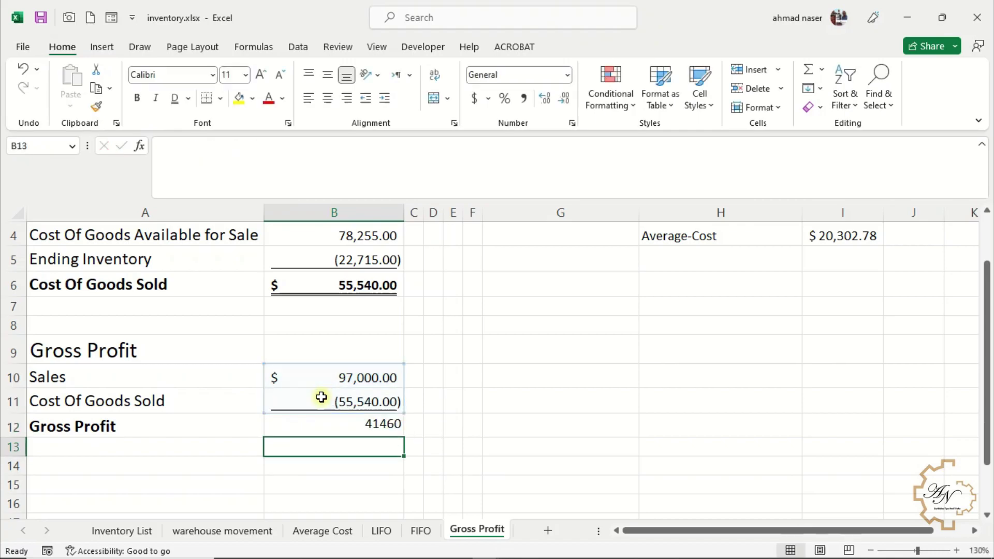
left_click(306, 434)
scroll(336, 400, "up", 1)
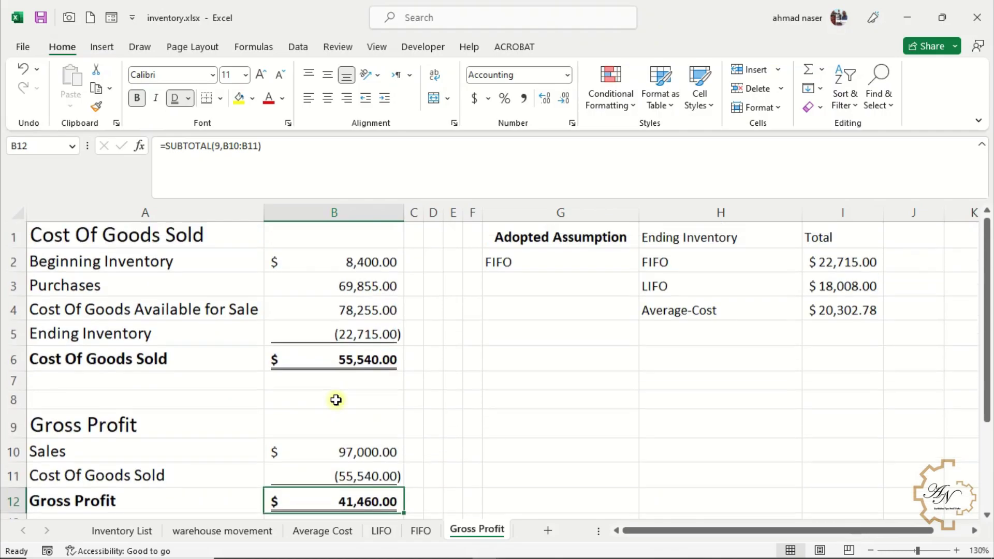
left_click(588, 266)
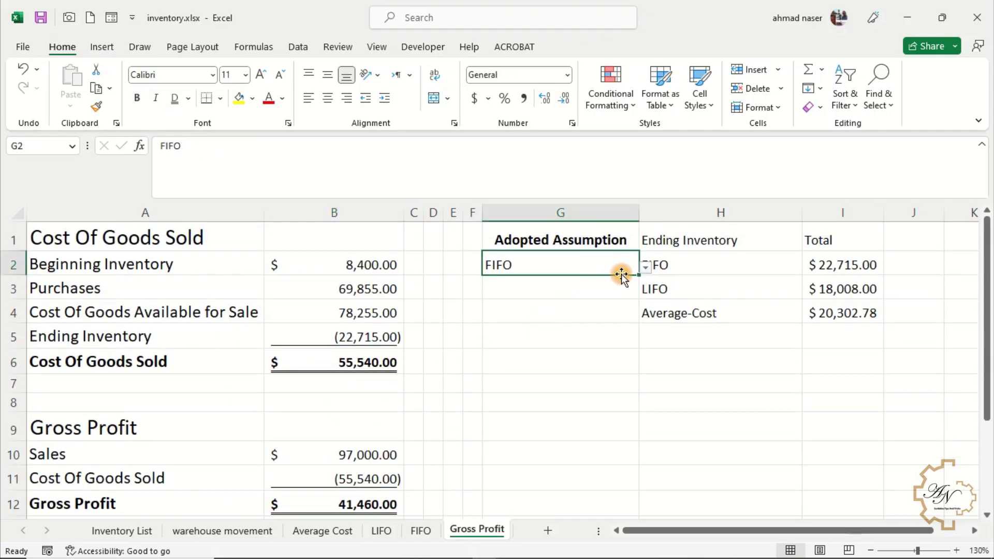
Switch G2 to LIFO, then Average-Cost, then back to FIFO to compare results.
left_click(645, 268)
left_click(619, 295)
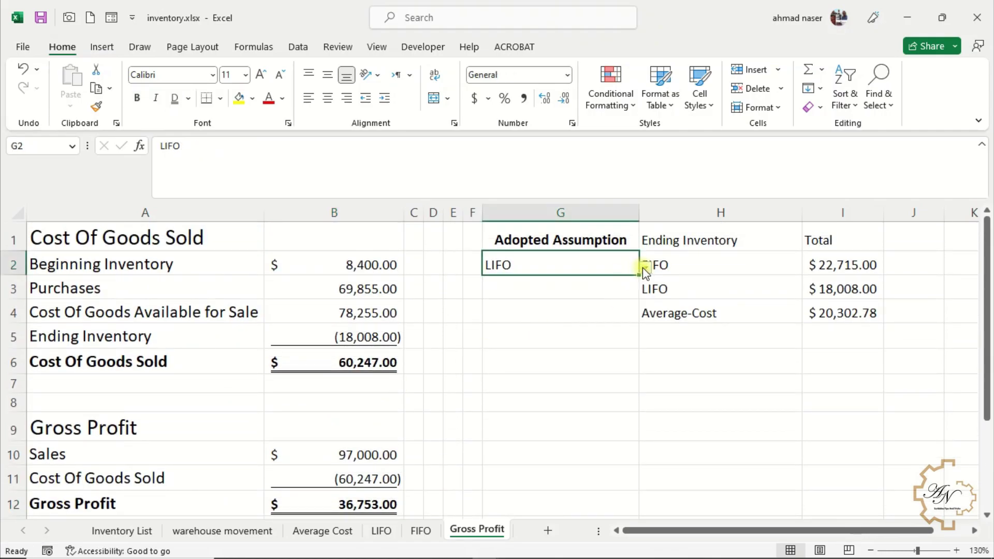
left_click(645, 267)
left_click(612, 308)
left_click(644, 266)
left_click(611, 283)
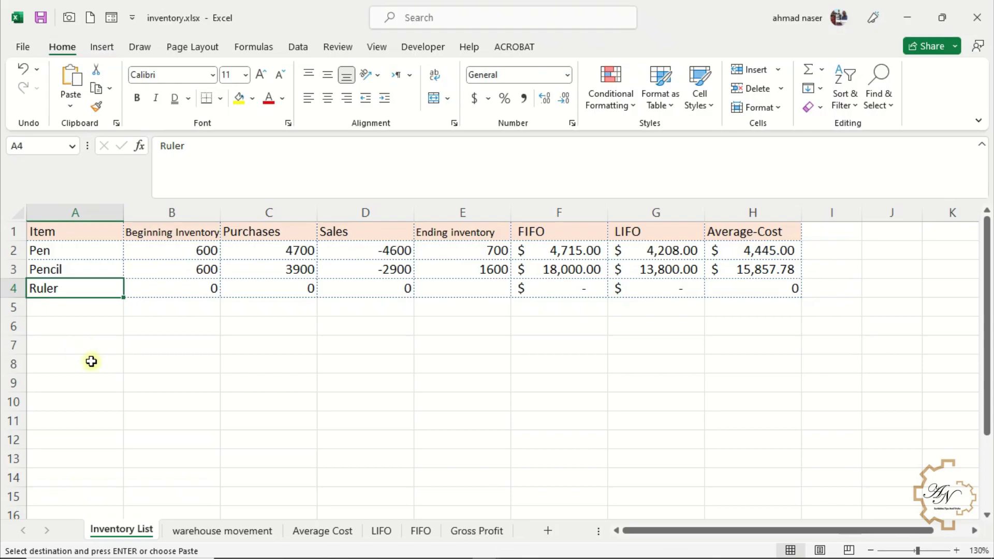
Paste the four Ruler transactions into rows 20-23 of the warehouse movement sheet.
left_click(196, 531)
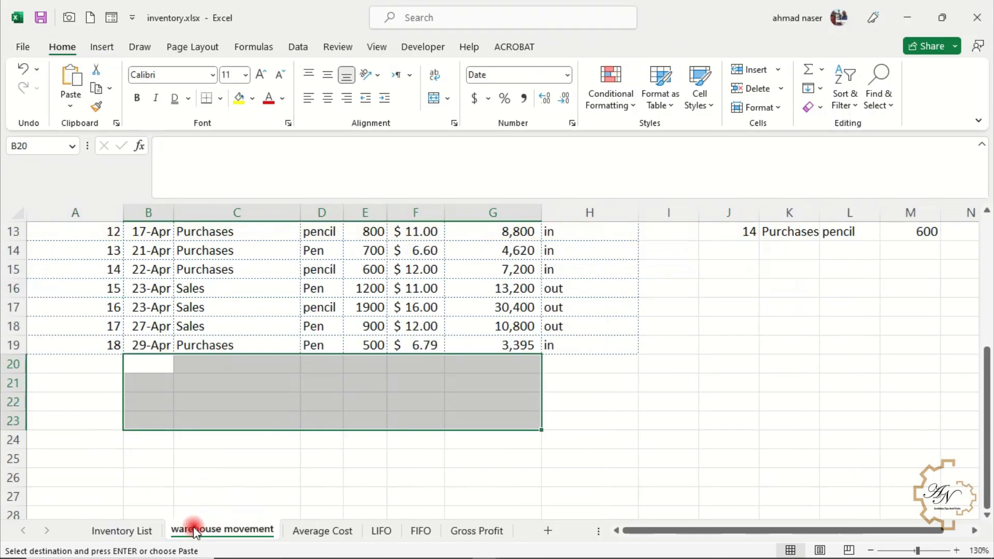
key("ctrl+v")
left_click(144, 367)
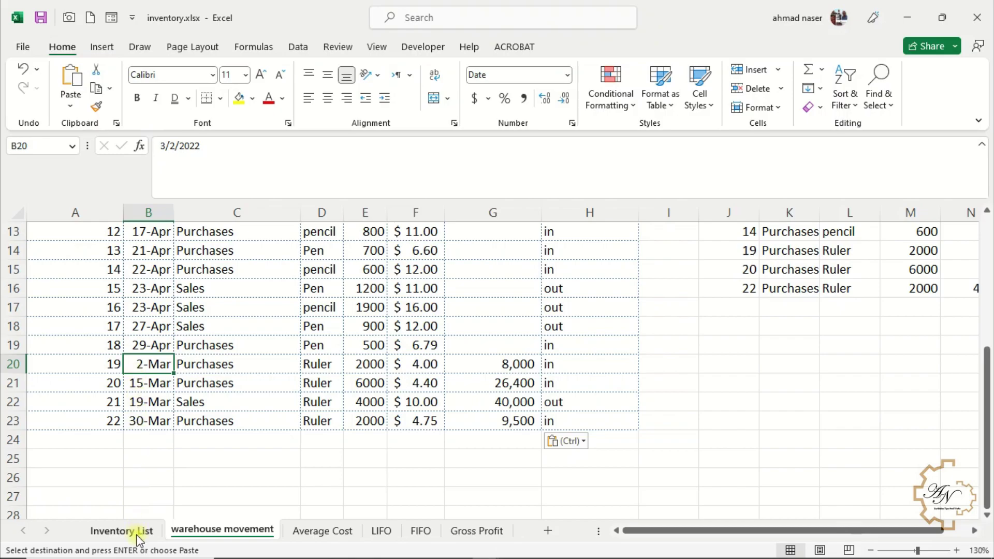
Fill the E3 ending inventory formula down to the Ruler row on Inventory List.
left_click(121, 530)
left_click(499, 273)
left_click_drag(513, 279, 510, 293)
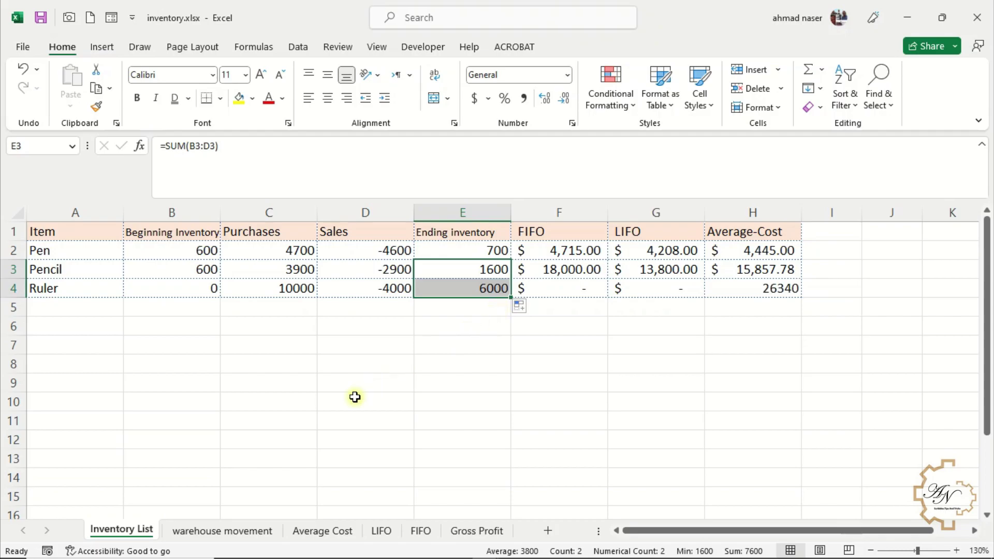
Fill the FIFO G11:H11 layer formulas down to row 15, then select LIFO's G11:H11 formulas.
left_click_drag(473, 414, 453, 487)
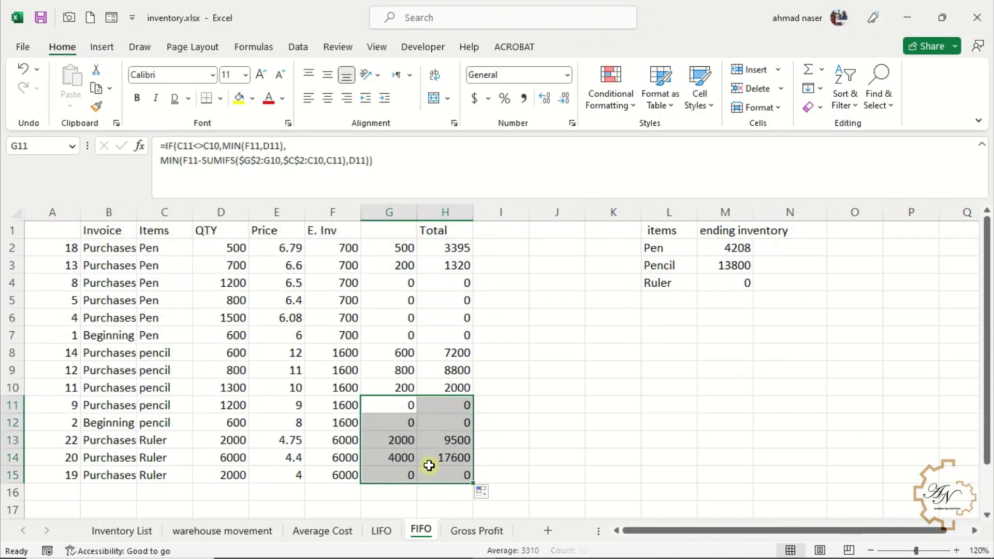
left_click(444, 407)
left_click_drag(398, 406, 470, 476)
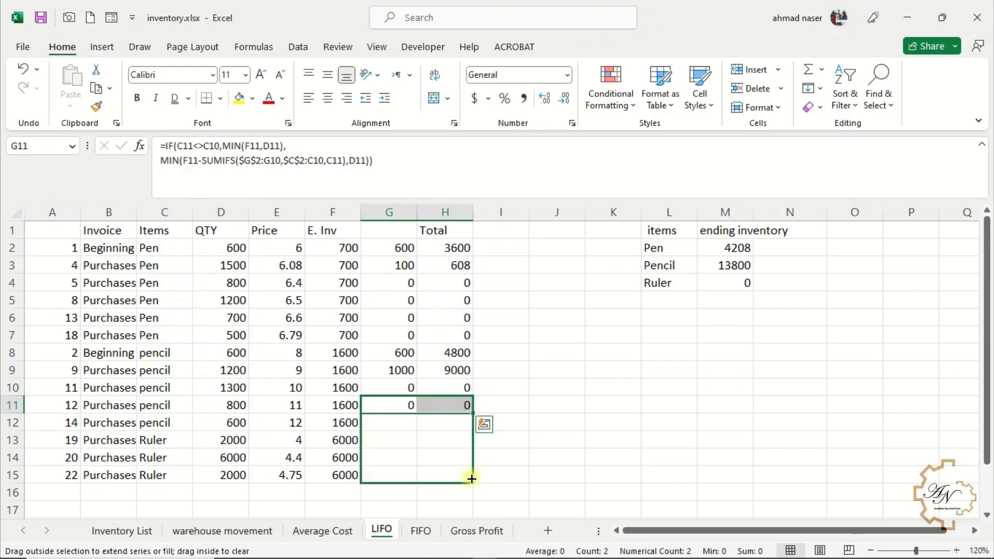